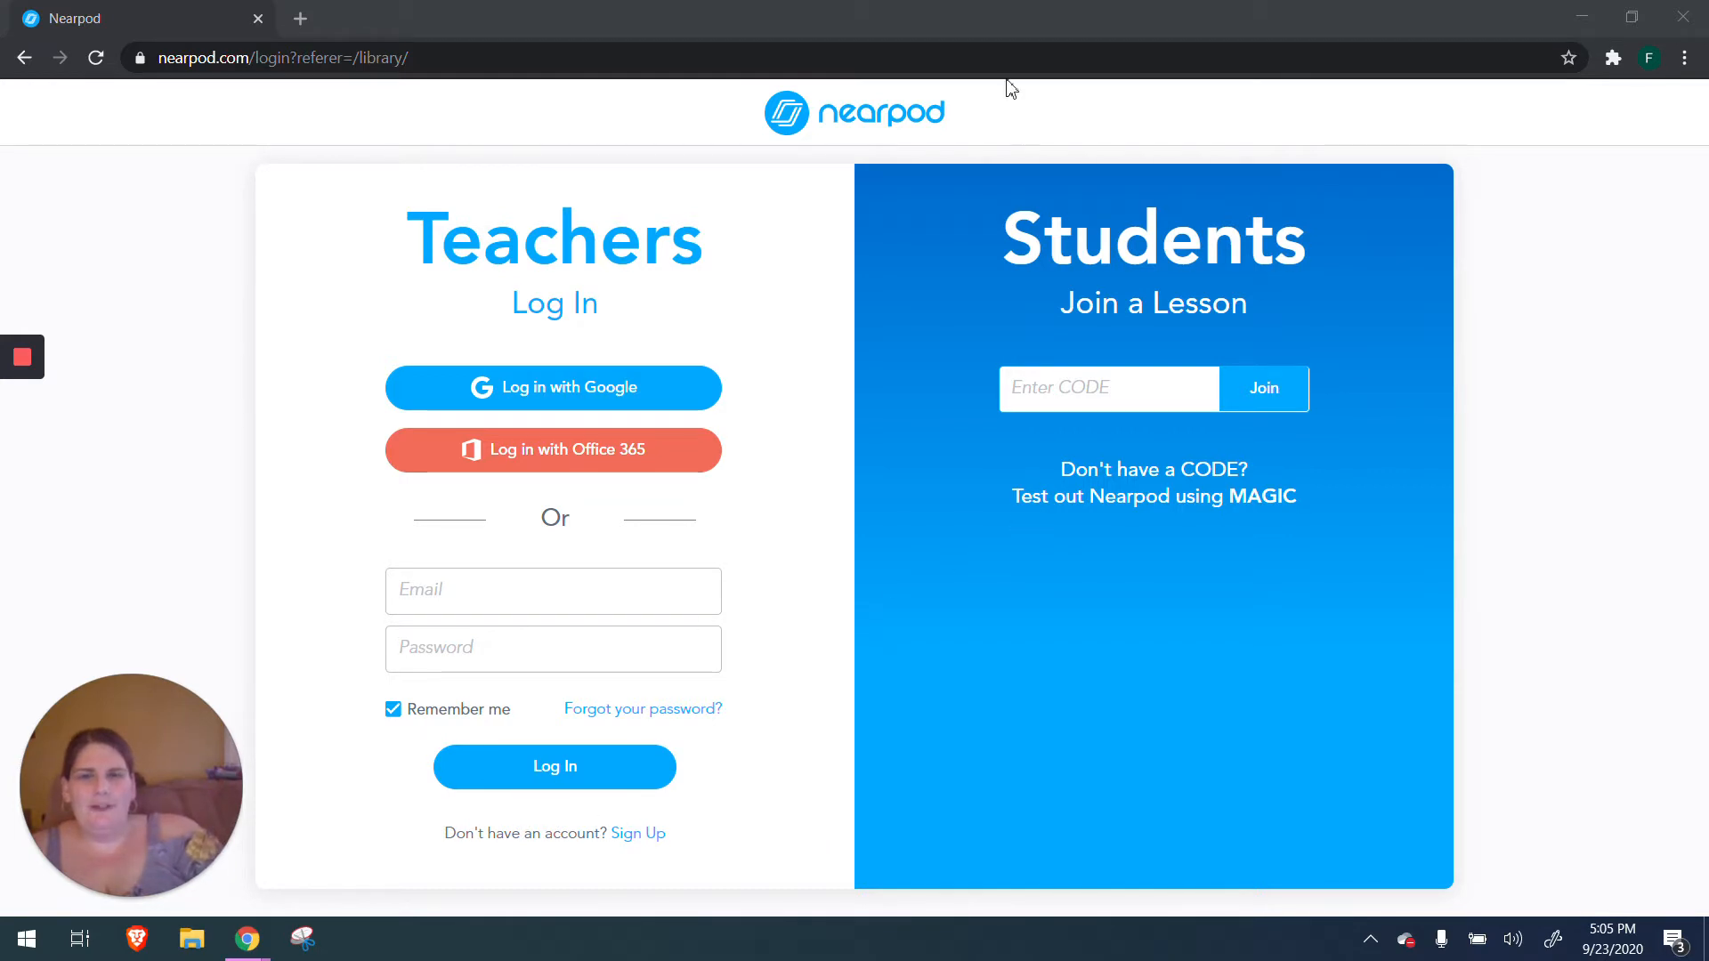
Step: Open the teacher login from the Nearpod home page and log in with Office 365
{"action": "left_click", "coordinate": [875, 118]}
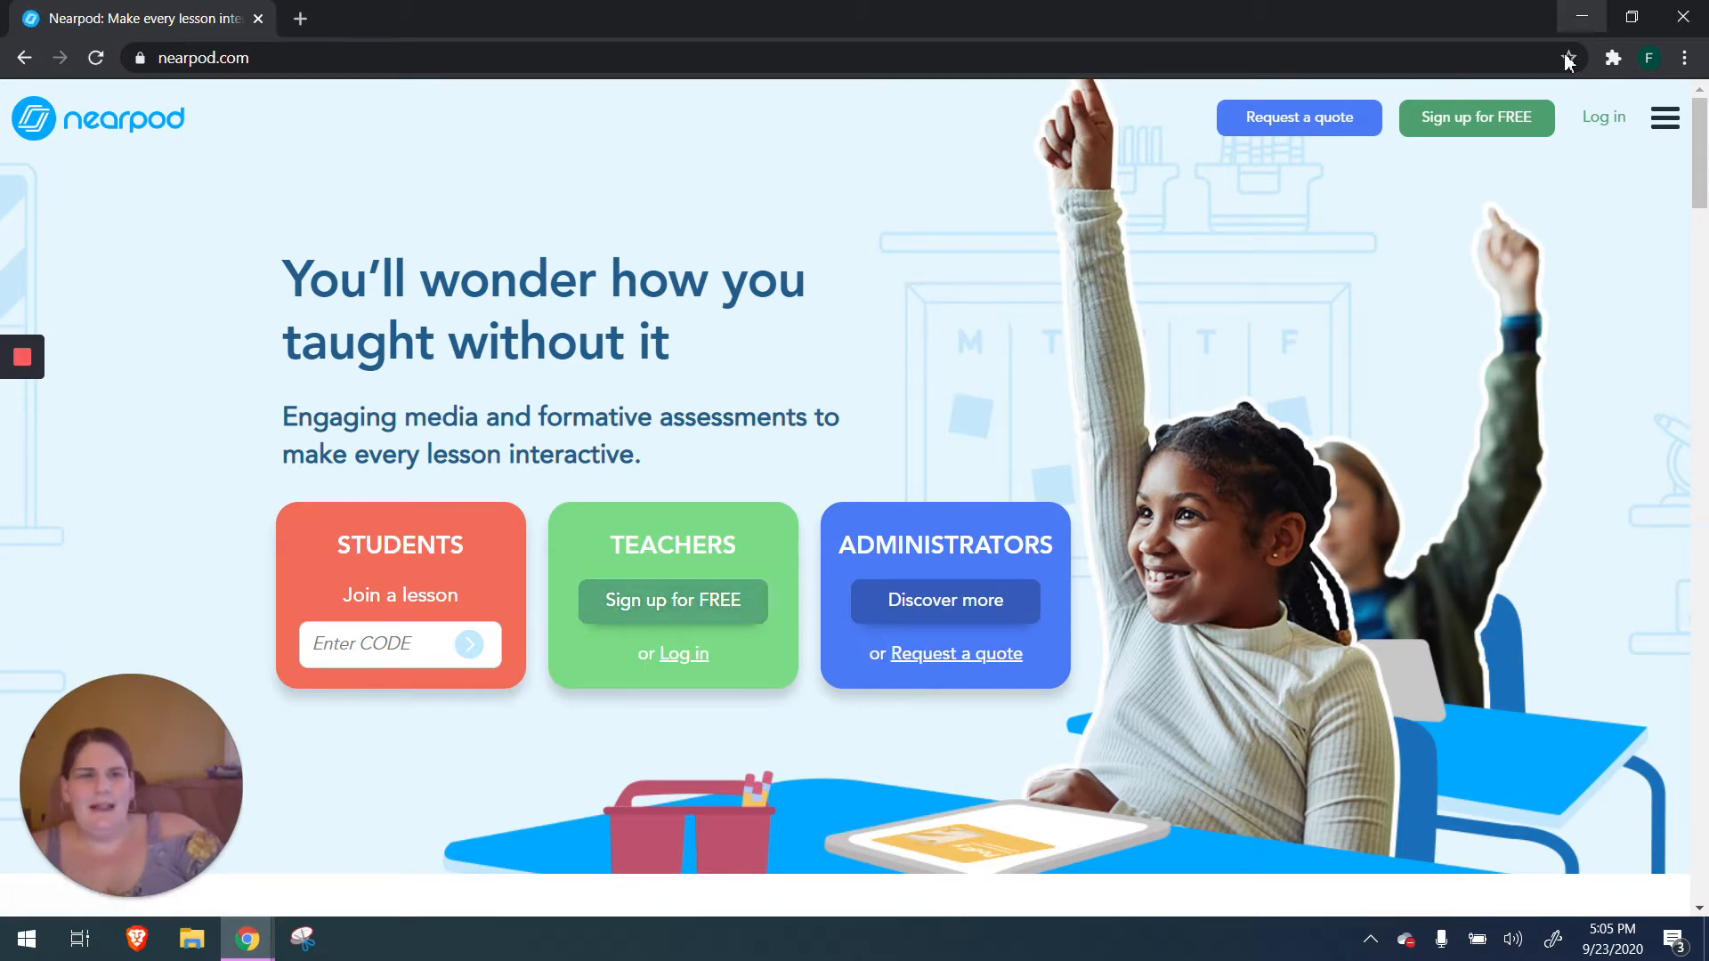
{"action": "left_click", "coordinate": [1607, 129]}
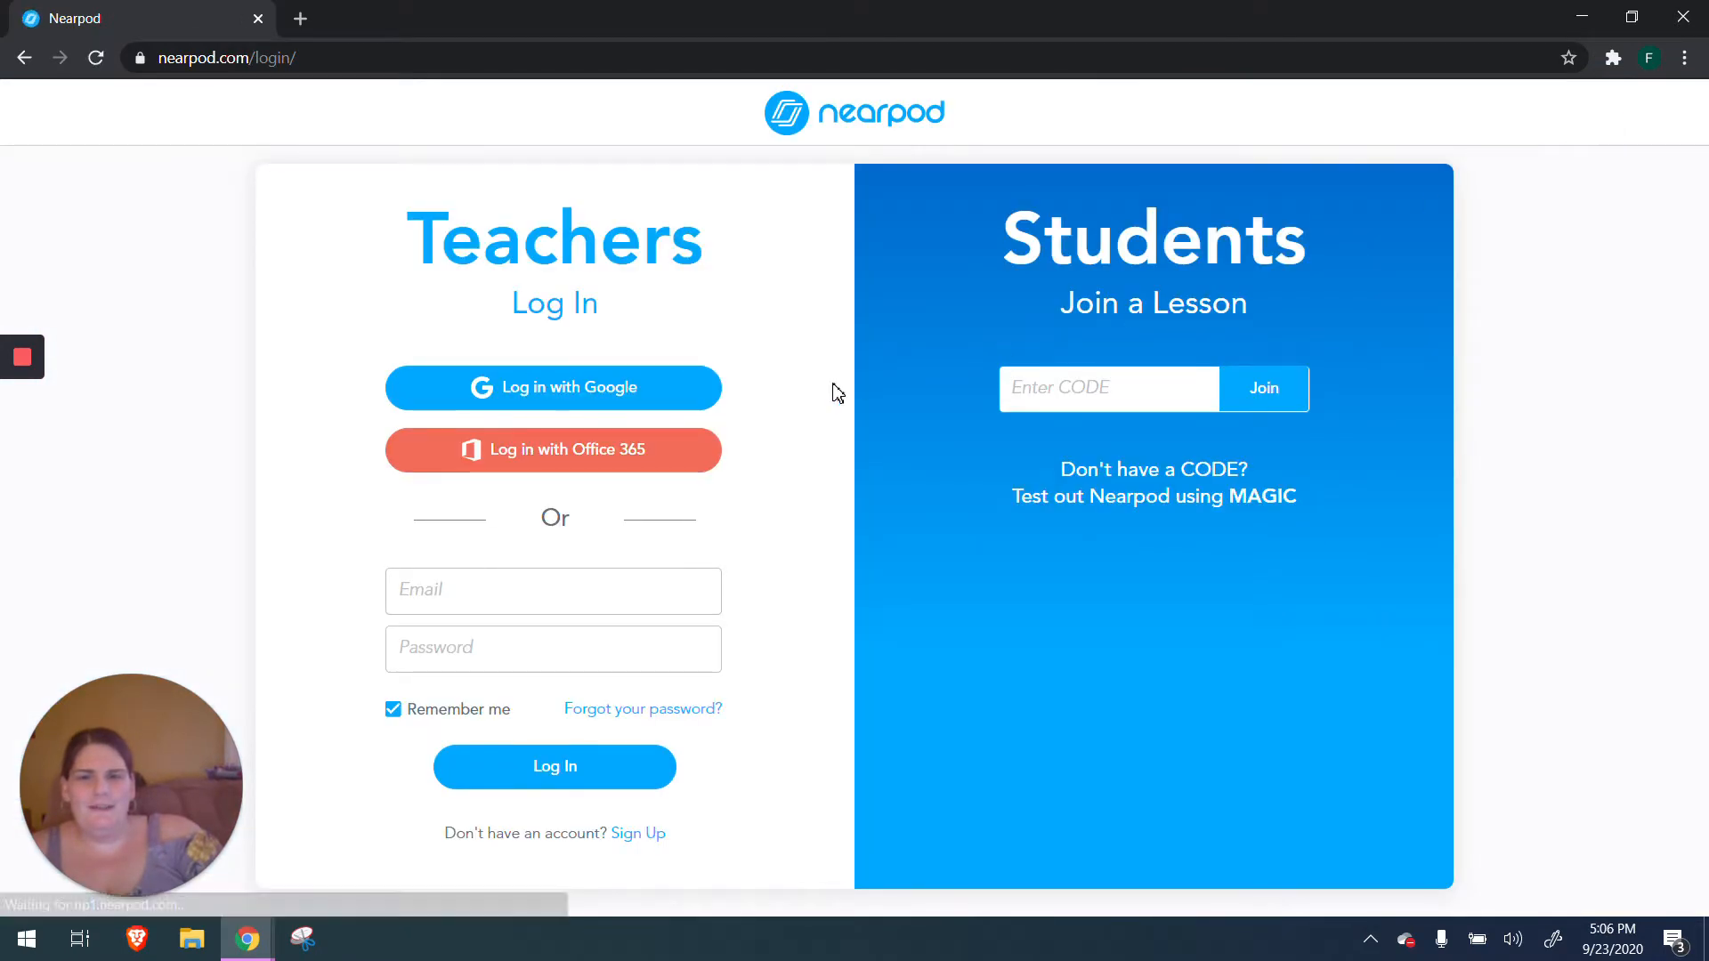
{"action": "left_click", "coordinate": [592, 465]}
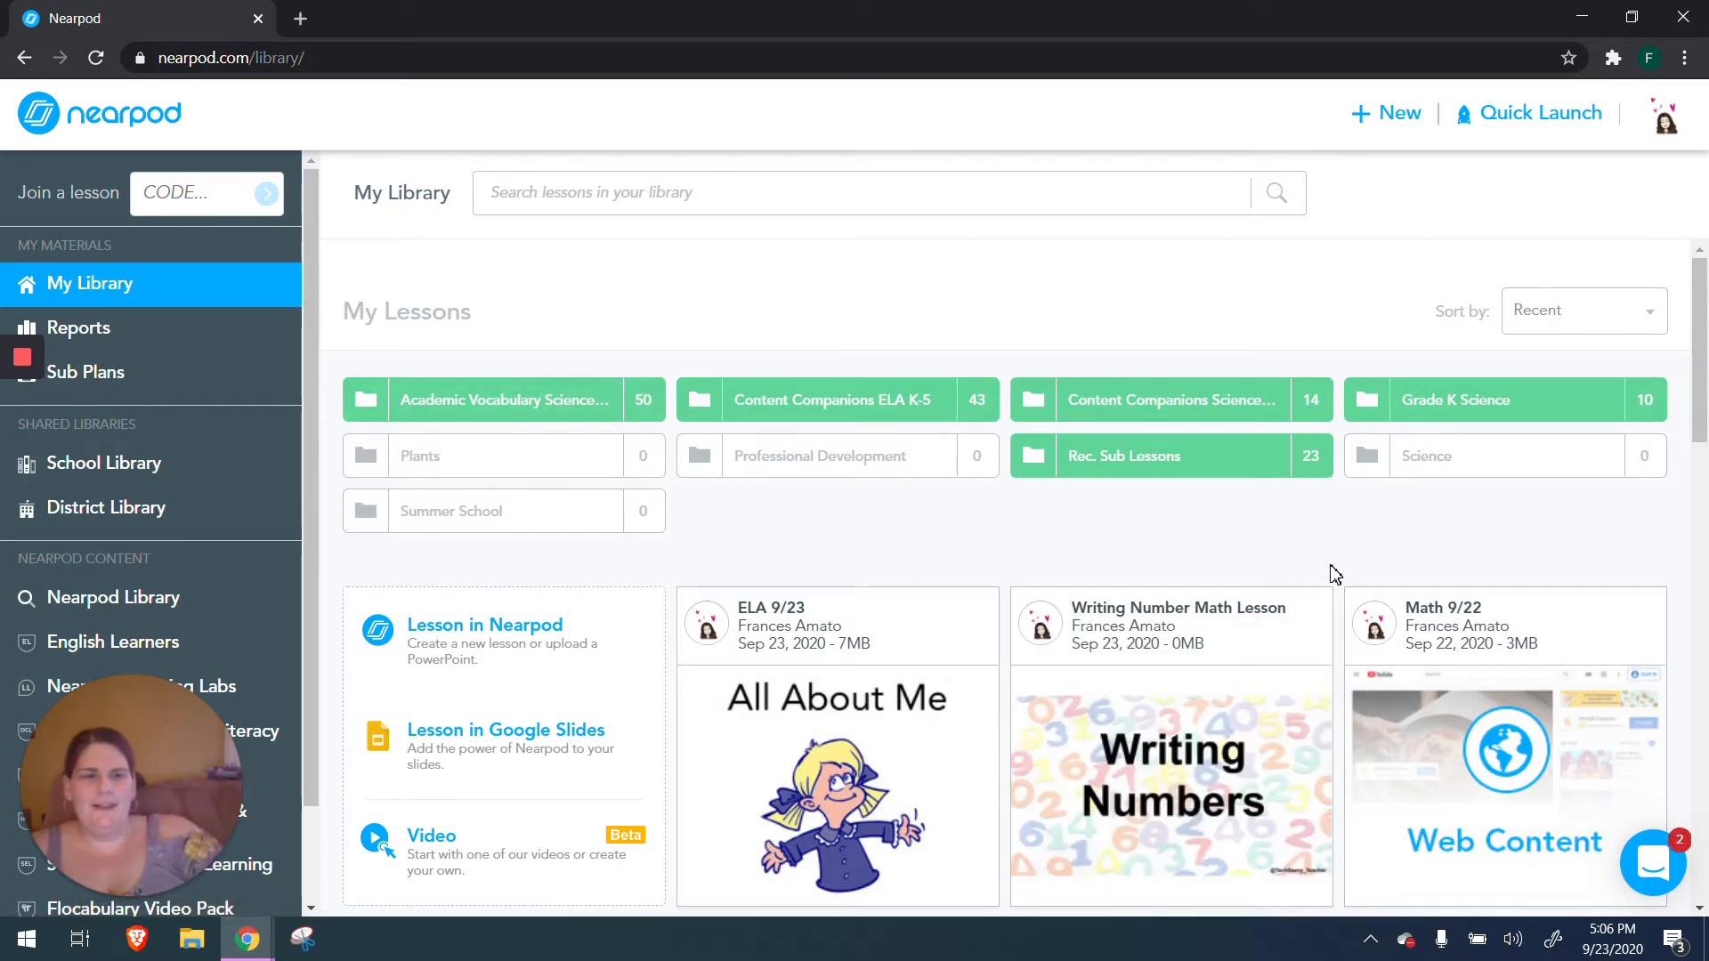
Step: Open the account's Lesson Settings and turn on Enable student names to autofill
{"action": "left_click", "coordinate": [1670, 127]}
{"action": "mouse_move", "coordinate": [1554, 612]}
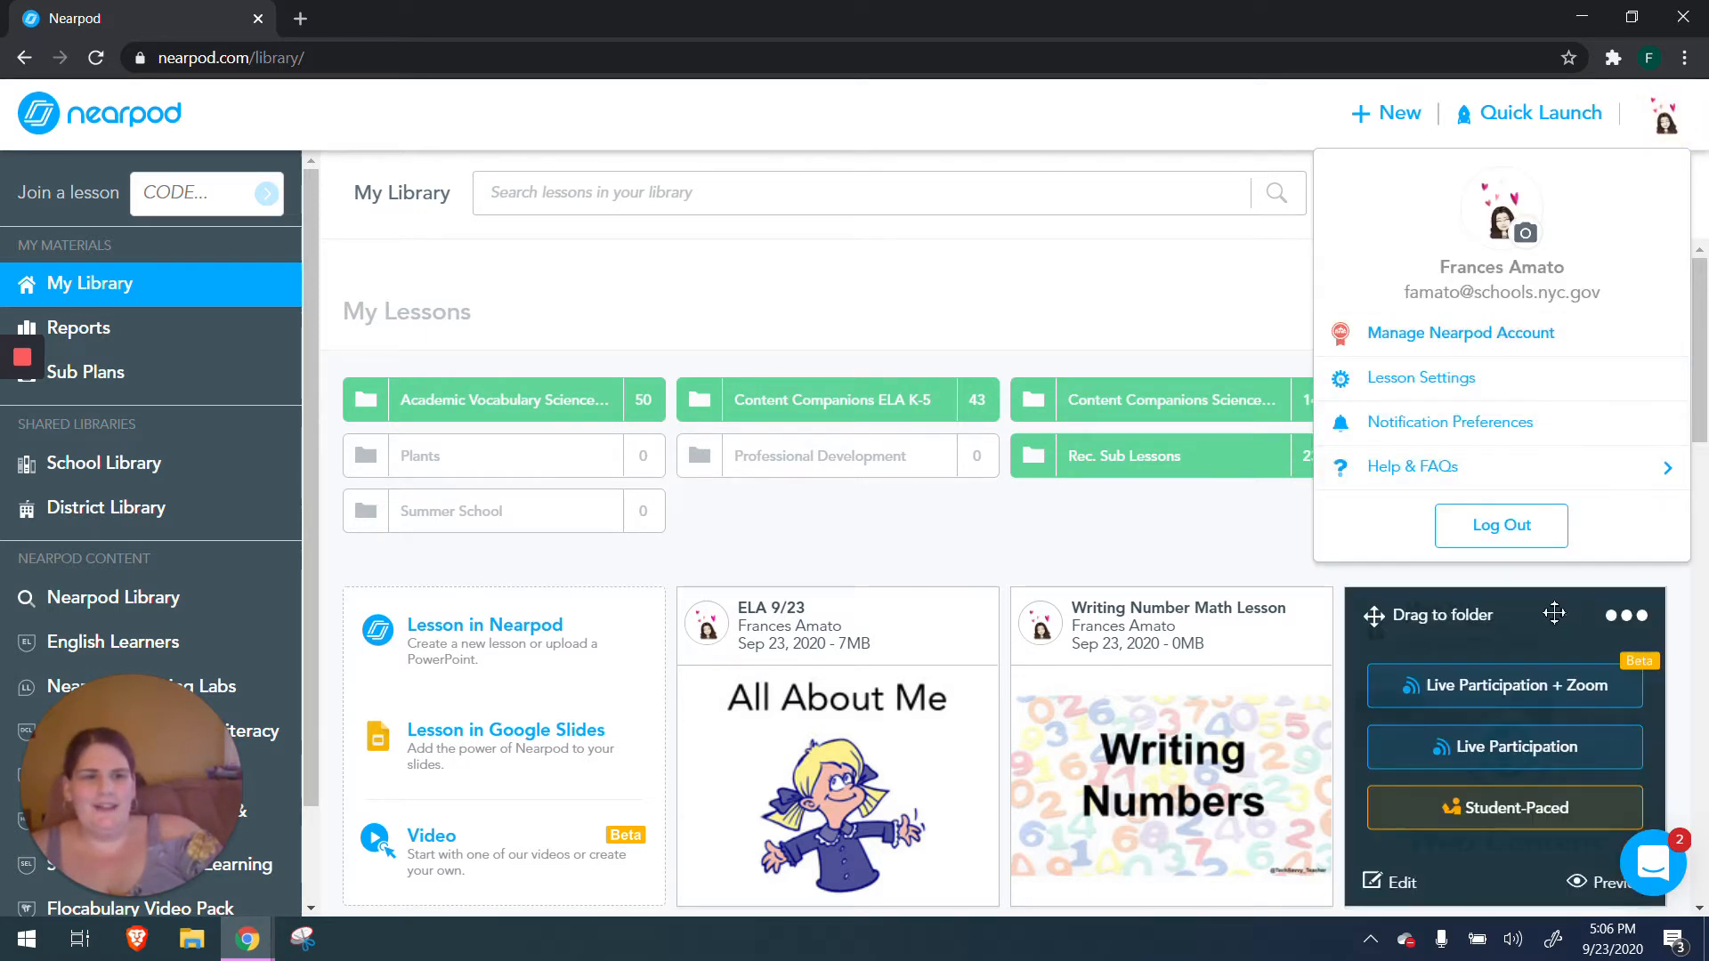
{"action": "left_click", "coordinate": [1475, 381]}
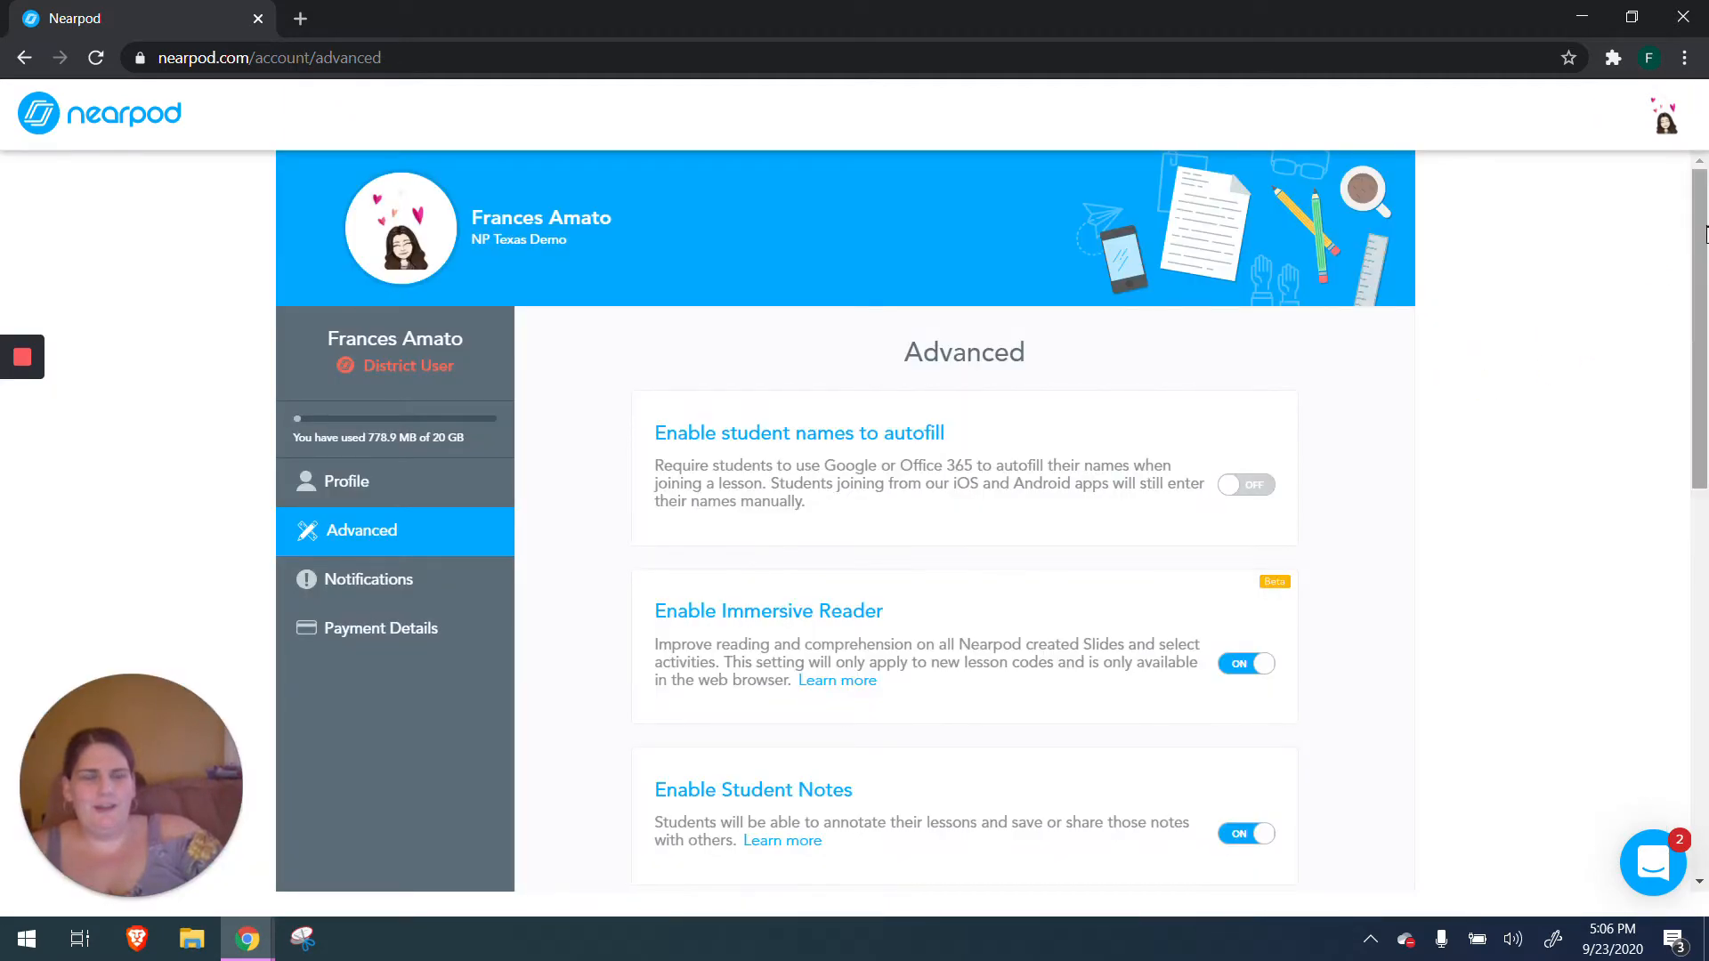
{"action": "left_click_drag", "start_coordinate": [1705, 232], "coordinate": [1706, 284]}
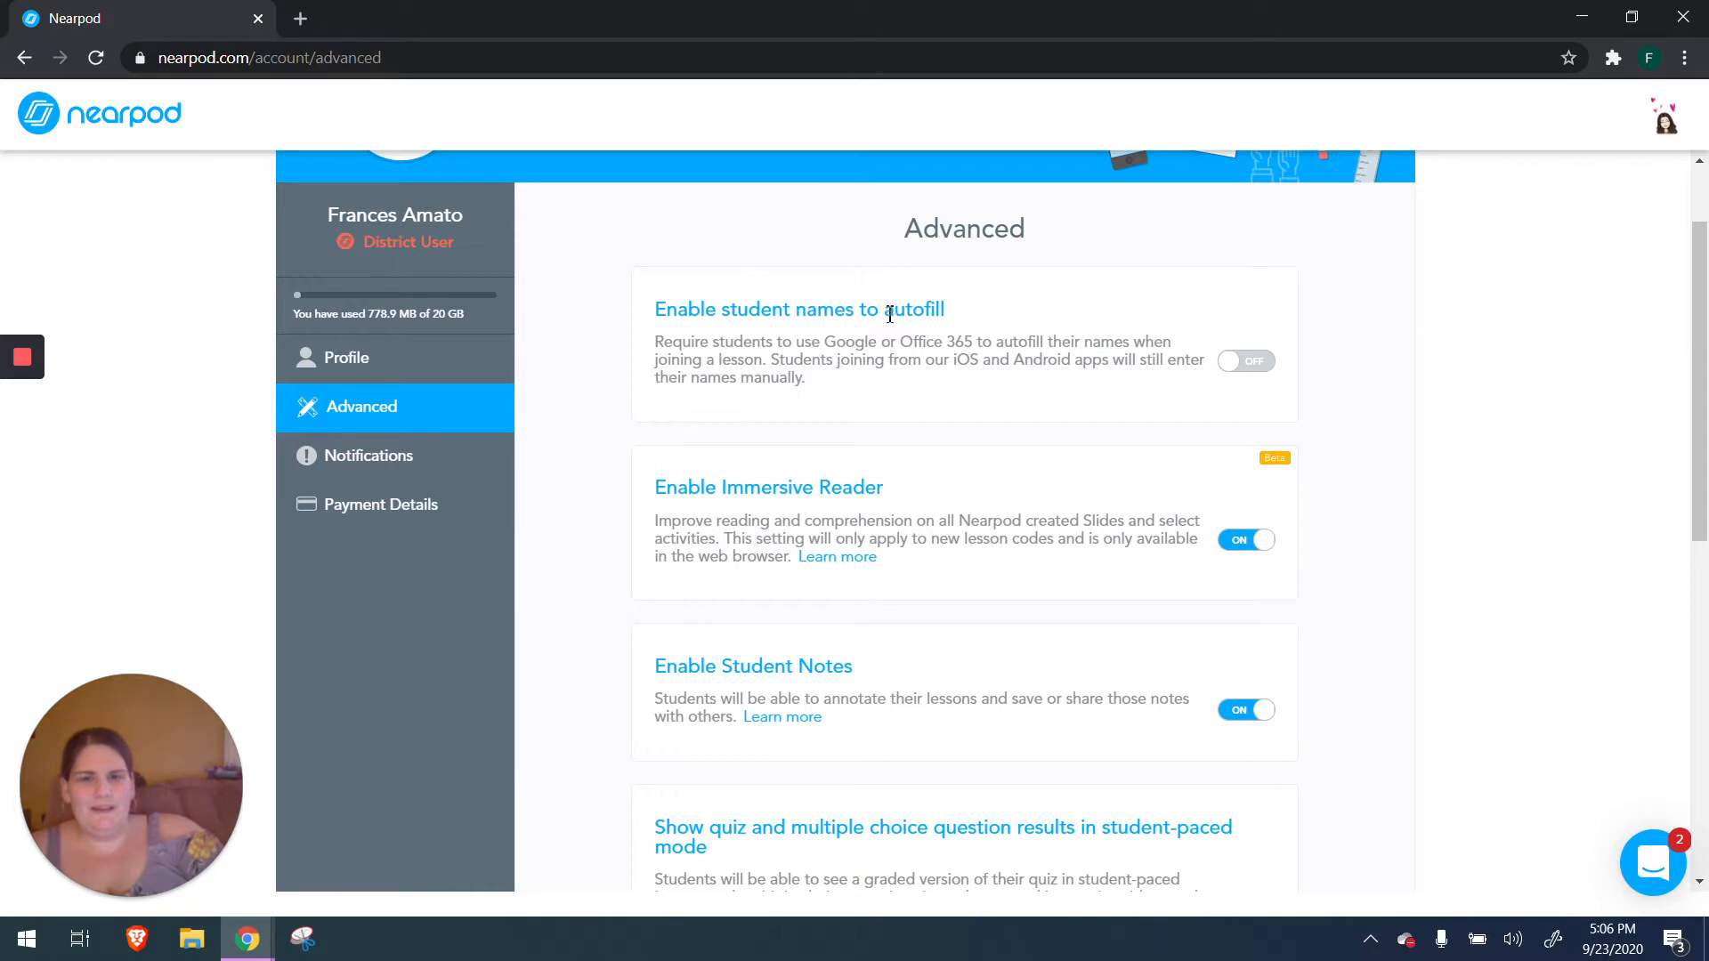
{"action": "left_click", "coordinate": [1238, 368]}
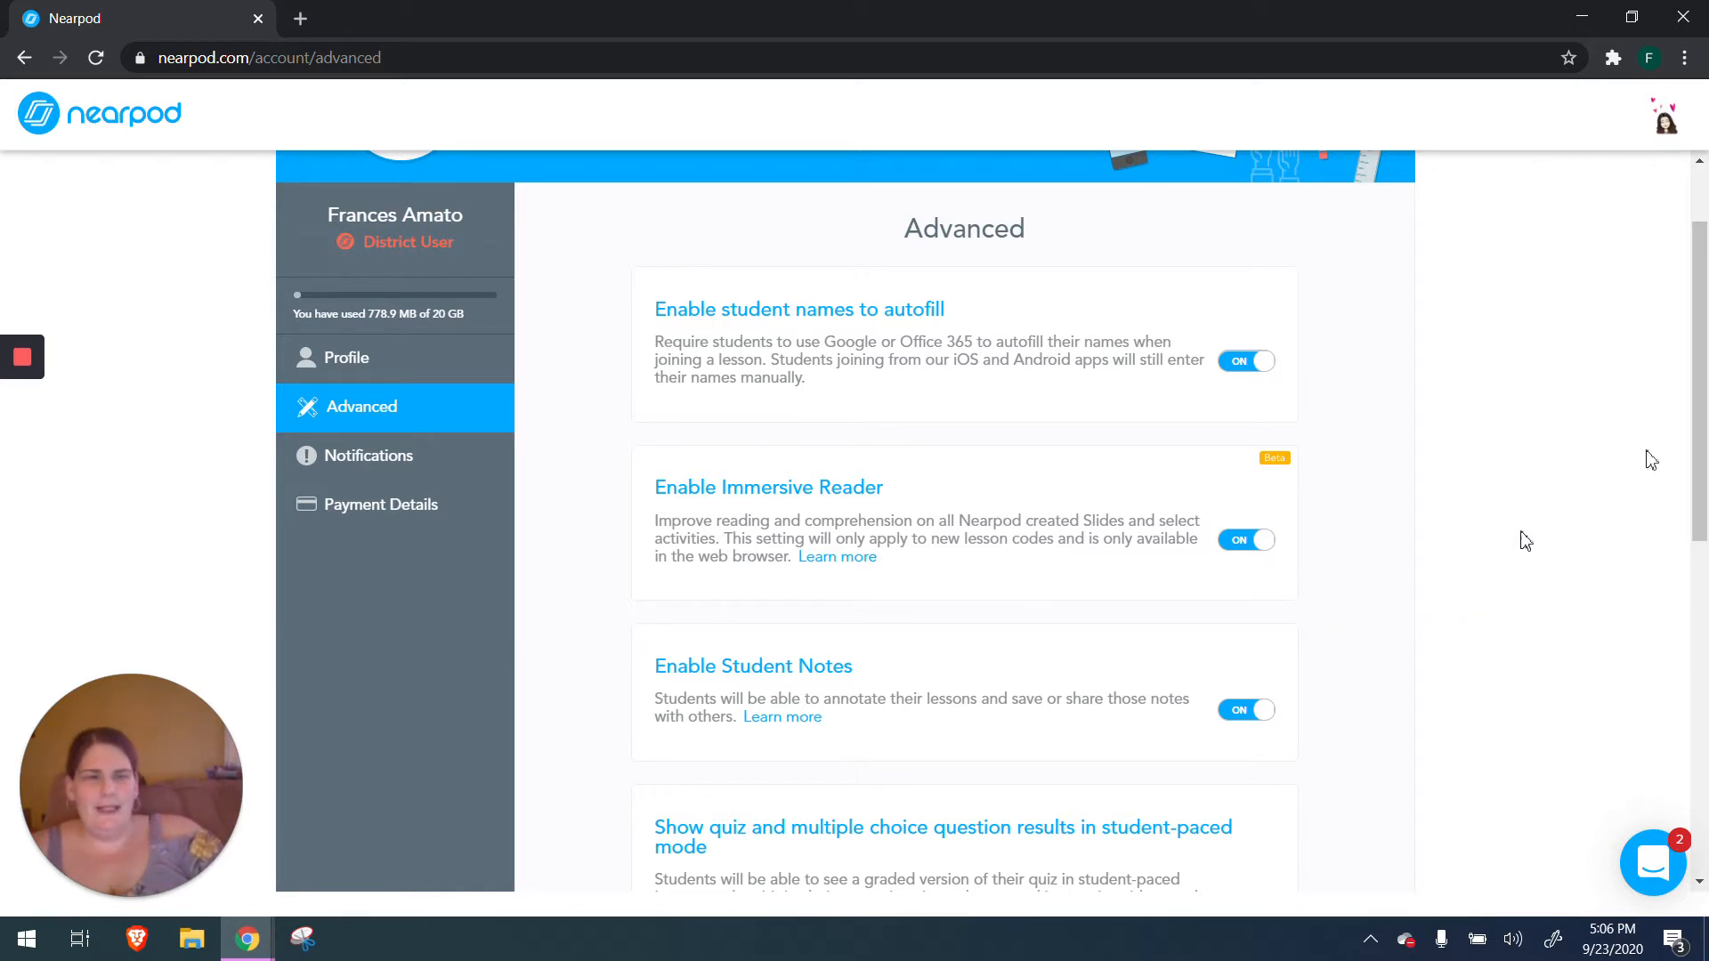
Step: Review the remaining advanced lesson settings down to Require student submissions and return to My Library
{"action": "left_click_drag", "start_coordinate": [1704, 312], "coordinate": [1704, 459]}
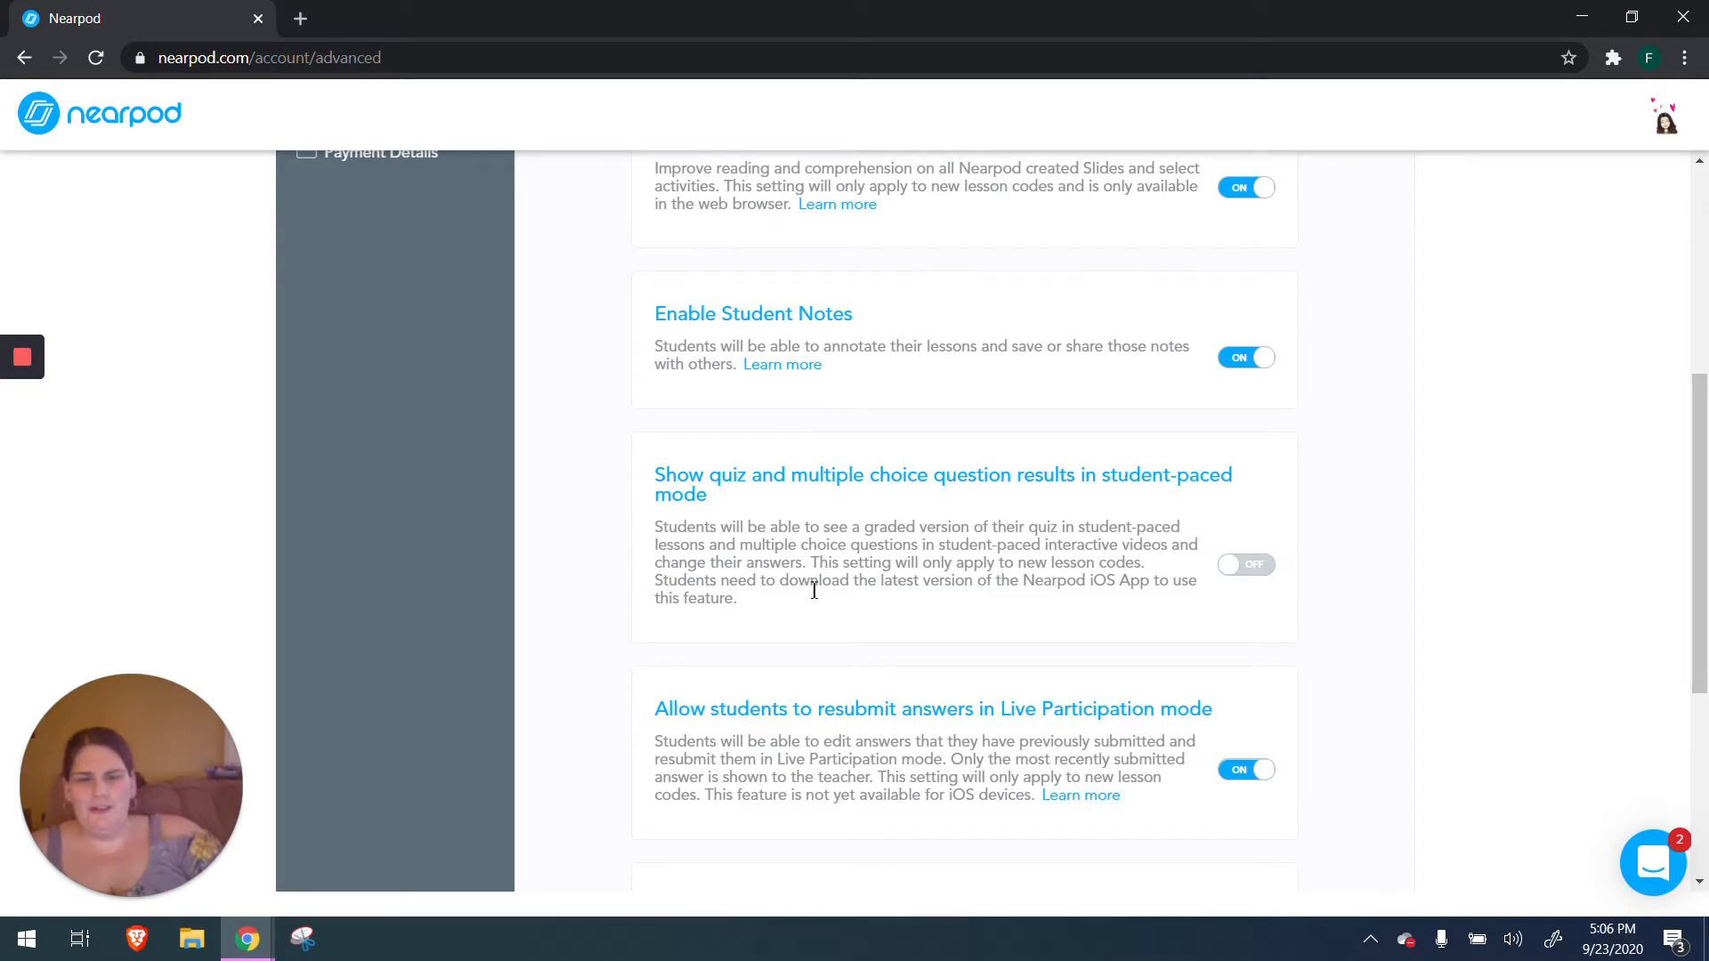
{"action": "left_click_drag", "start_coordinate": [1705, 574], "coordinate": [1705, 698]}
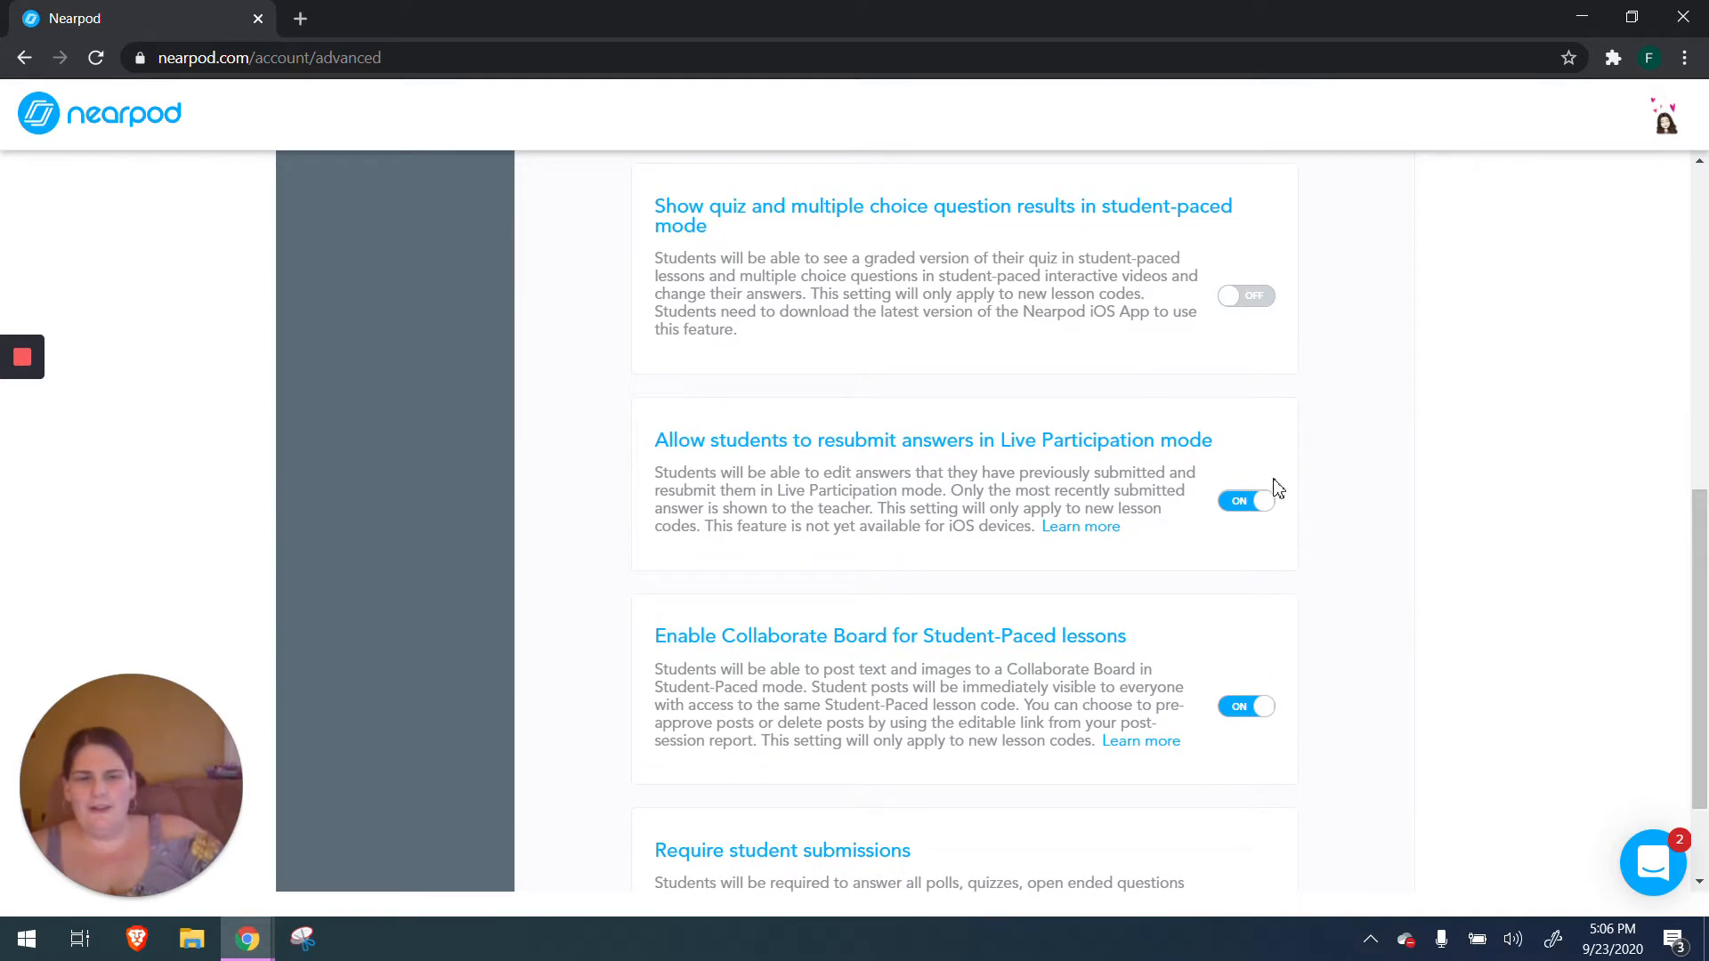
{"action": "left_click_drag", "start_coordinate": [1704, 565], "coordinate": [1704, 629]}
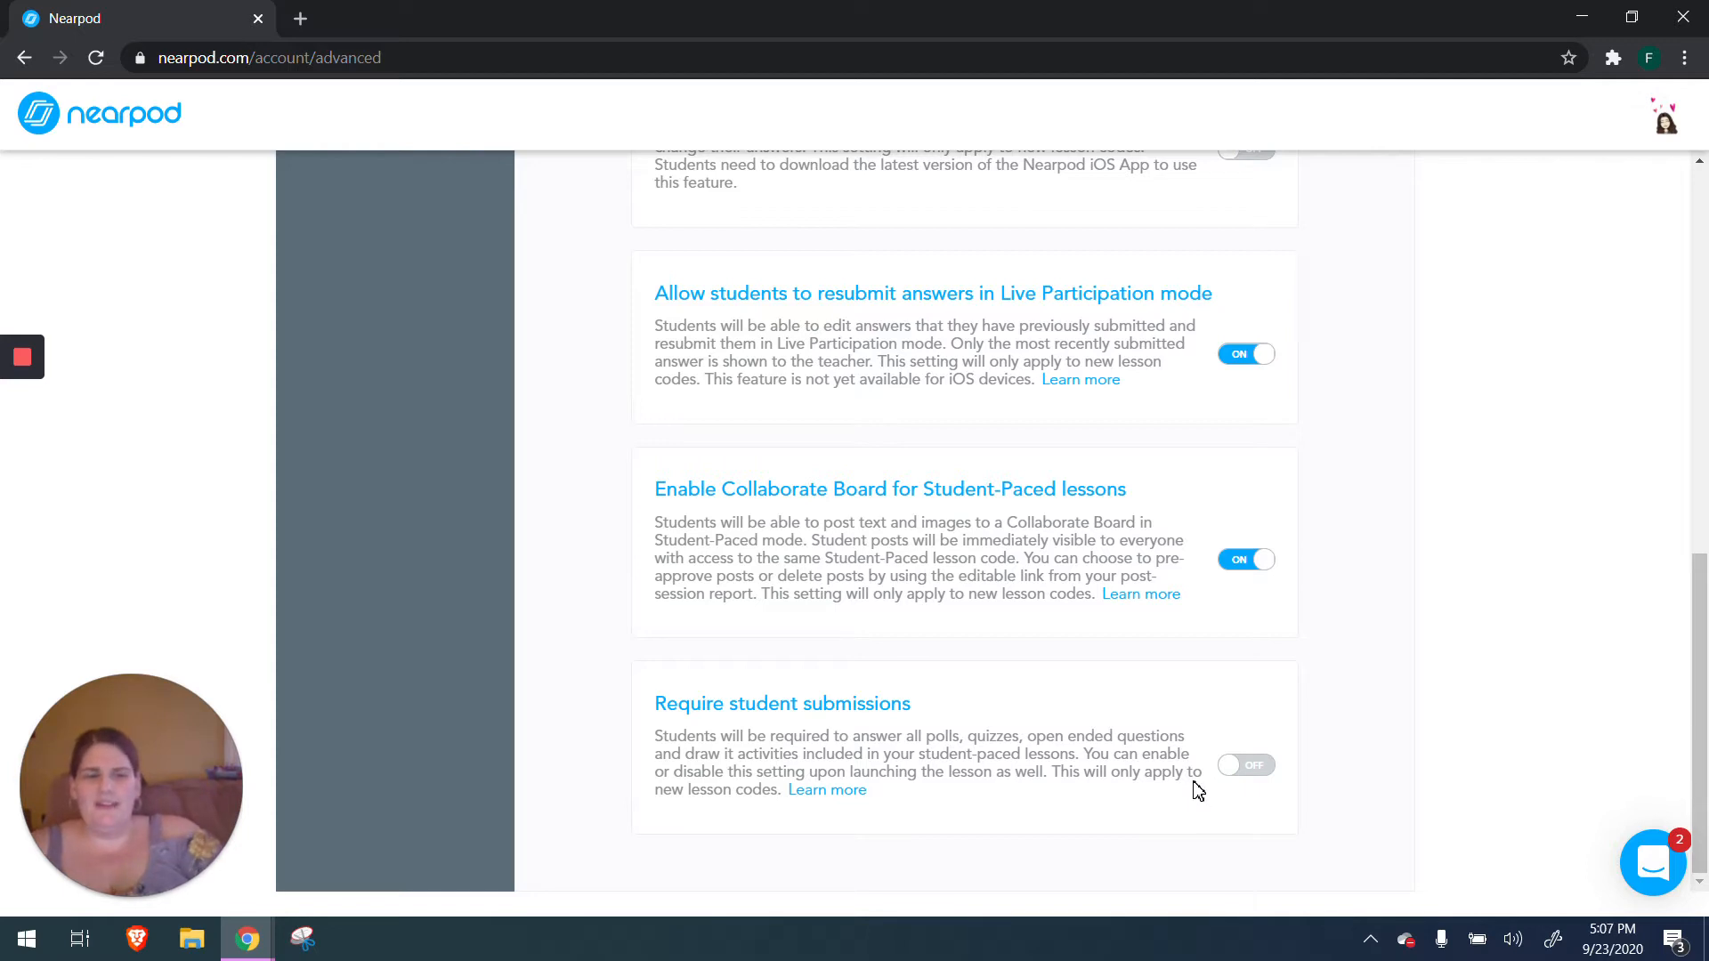
{"action": "left_click_drag", "start_coordinate": [1700, 841], "coordinate": [1704, 356]}
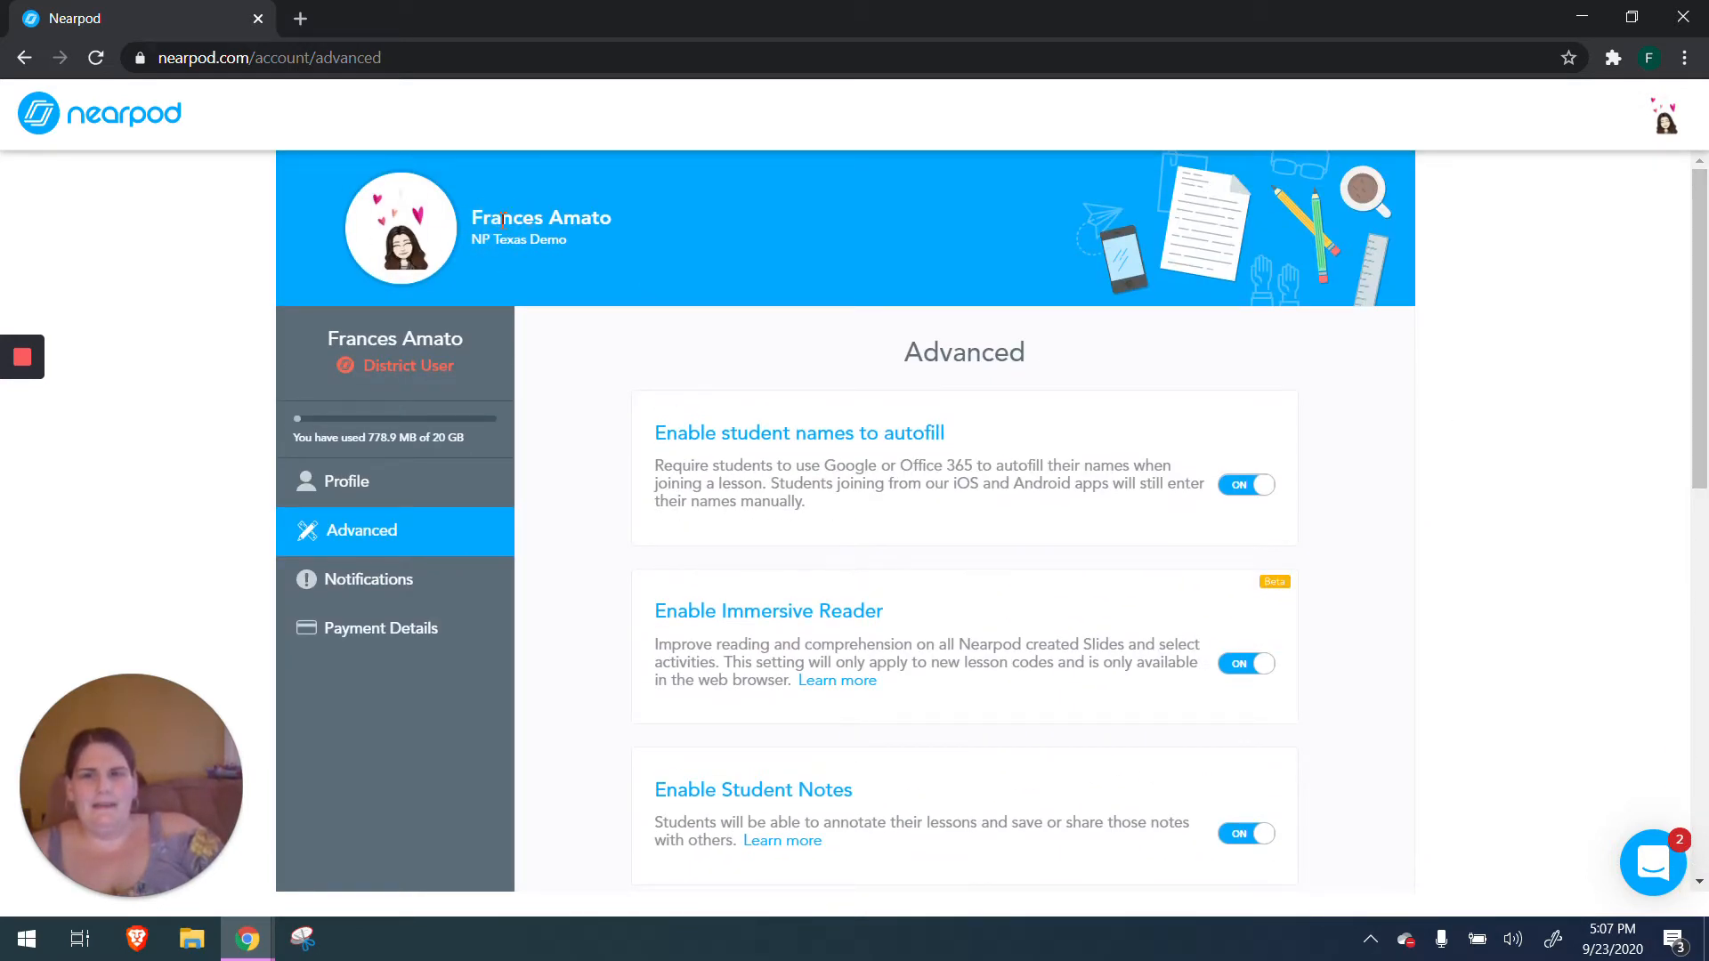
{"action": "left_click", "coordinate": [57, 113]}
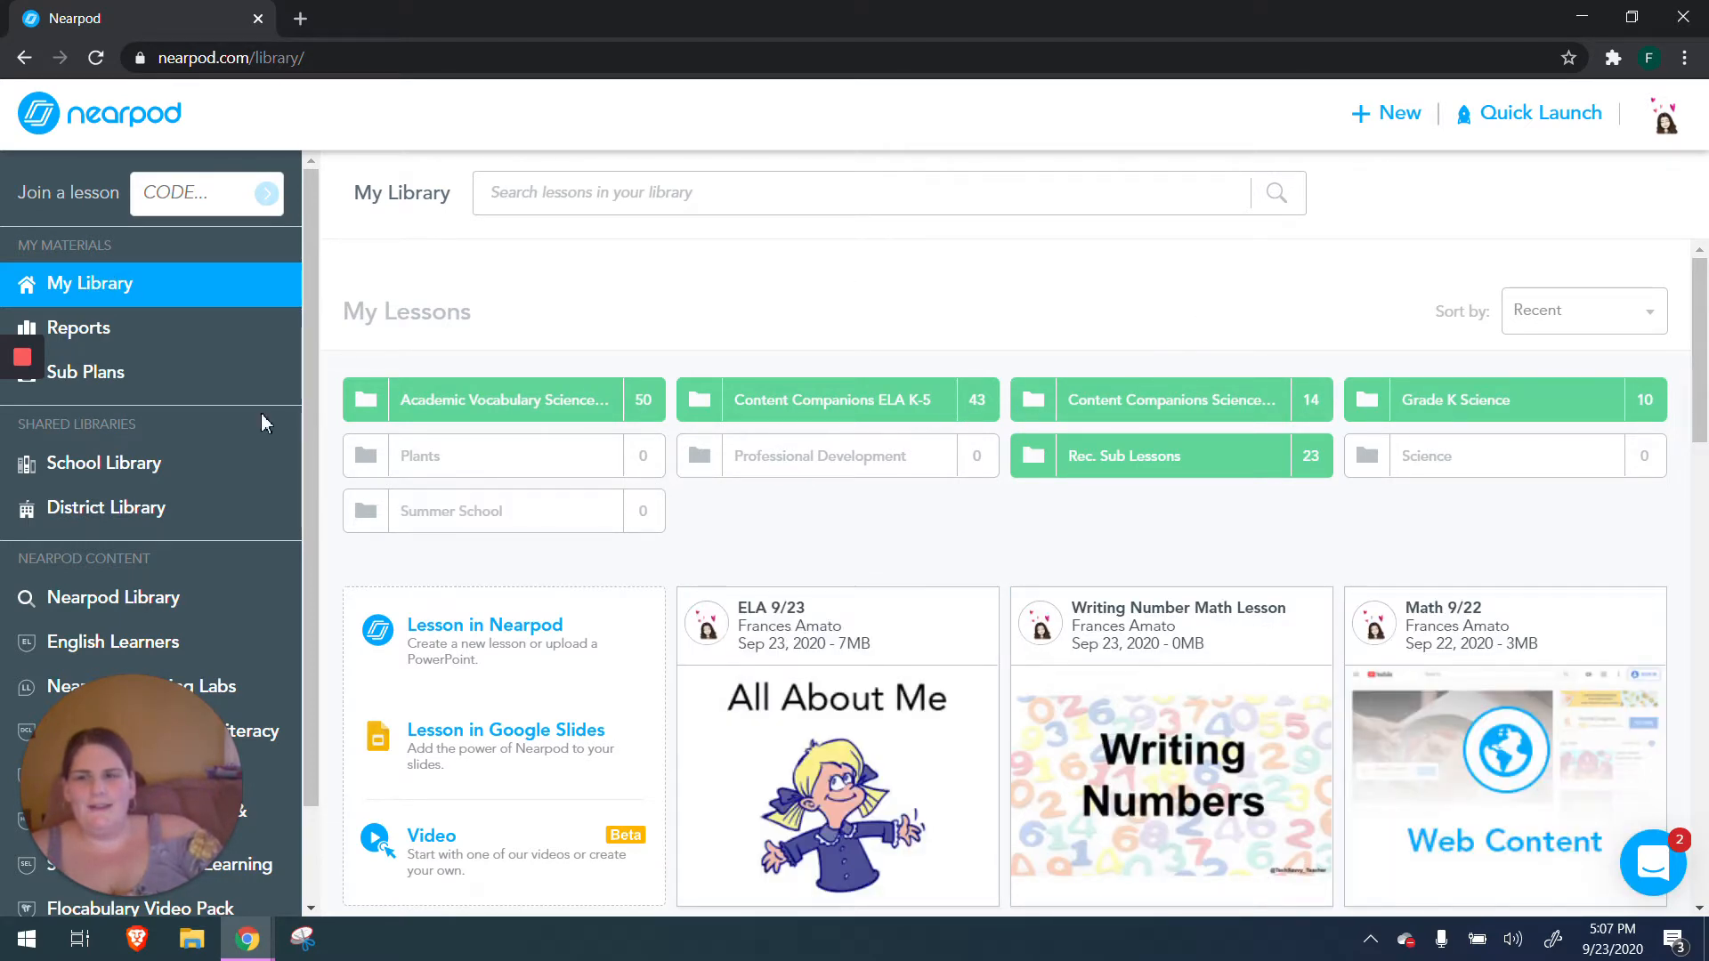
Step: View the Post-Session Reports and the Nearpod Library, and go back to My Library
{"action": "left_click", "coordinate": [98, 336]}
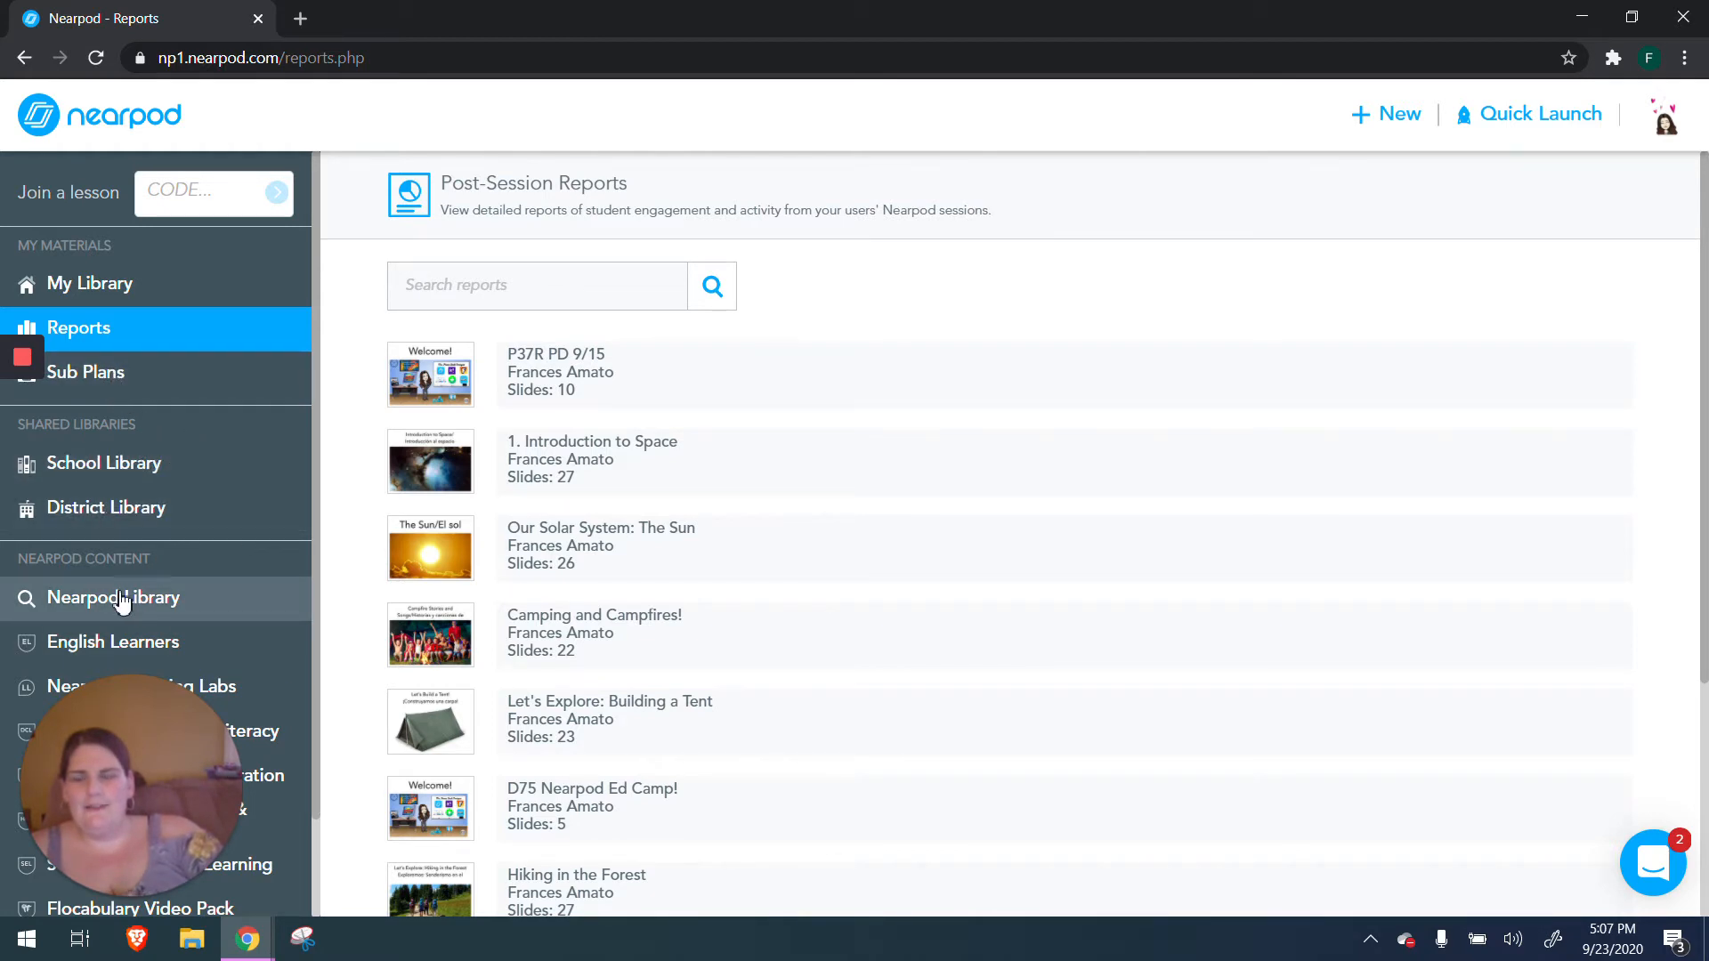
{"action": "left_click", "coordinate": [155, 603]}
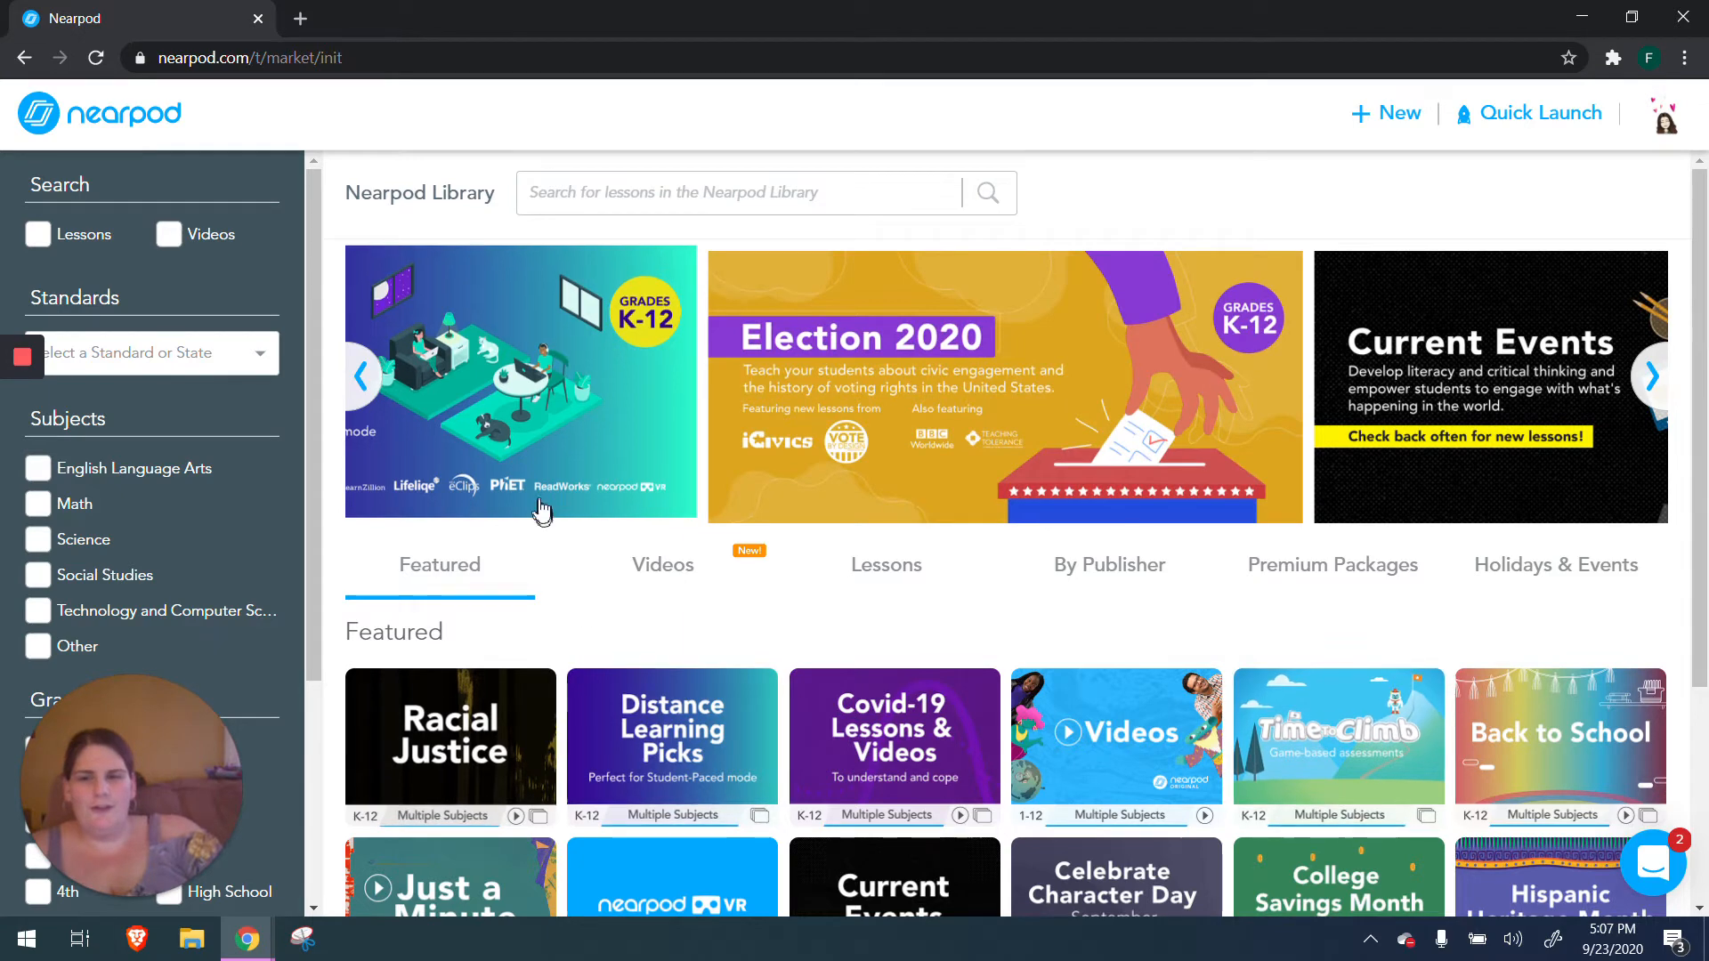
{"action": "left_click", "coordinate": [106, 105]}
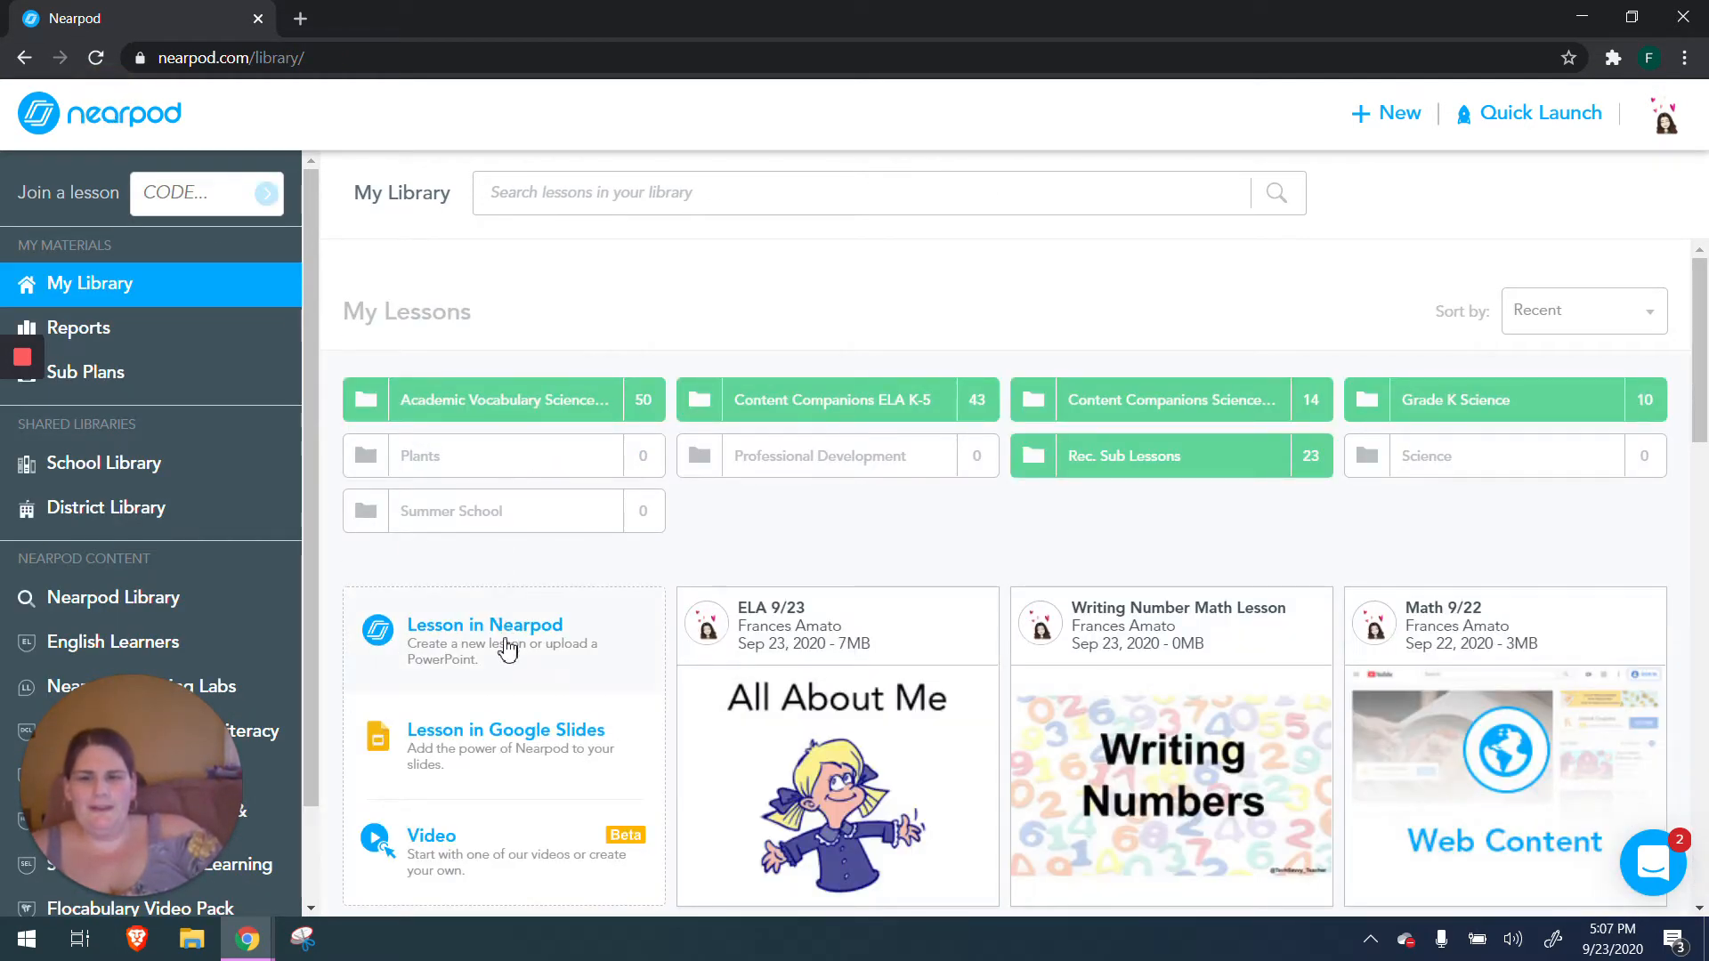
Step: Create a new lesson in Nearpod and add a content item of type Slide to it
{"action": "left_click", "coordinate": [508, 648]}
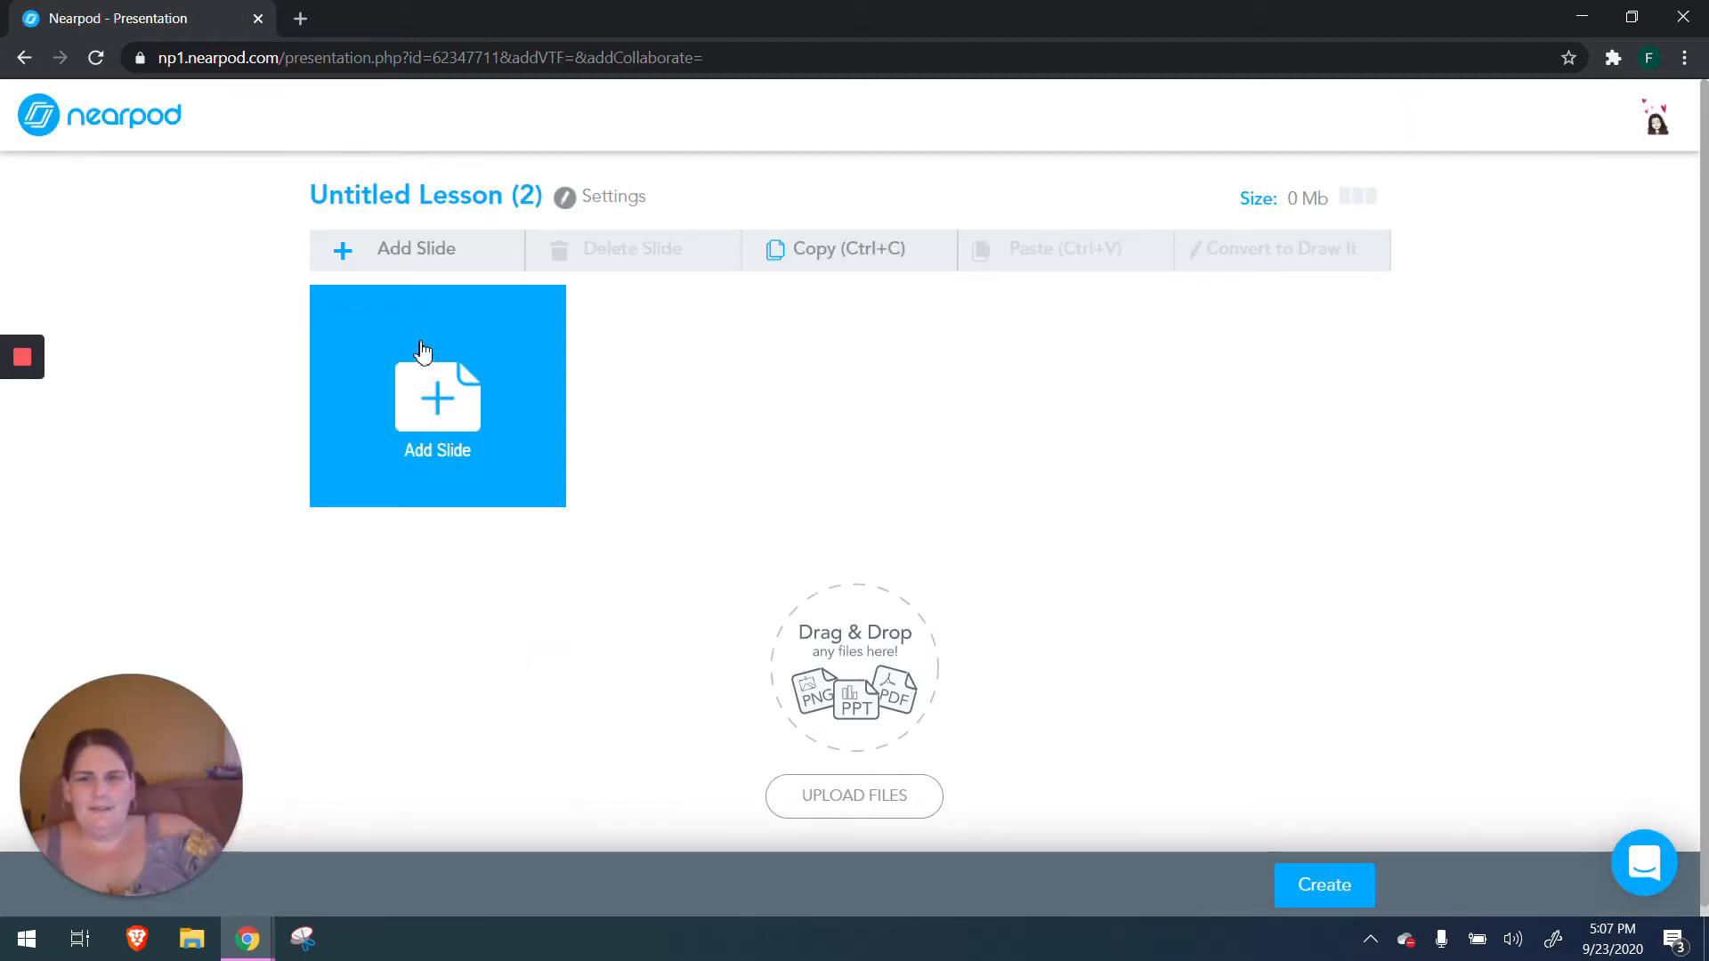
{"action": "left_click", "coordinate": [431, 402]}
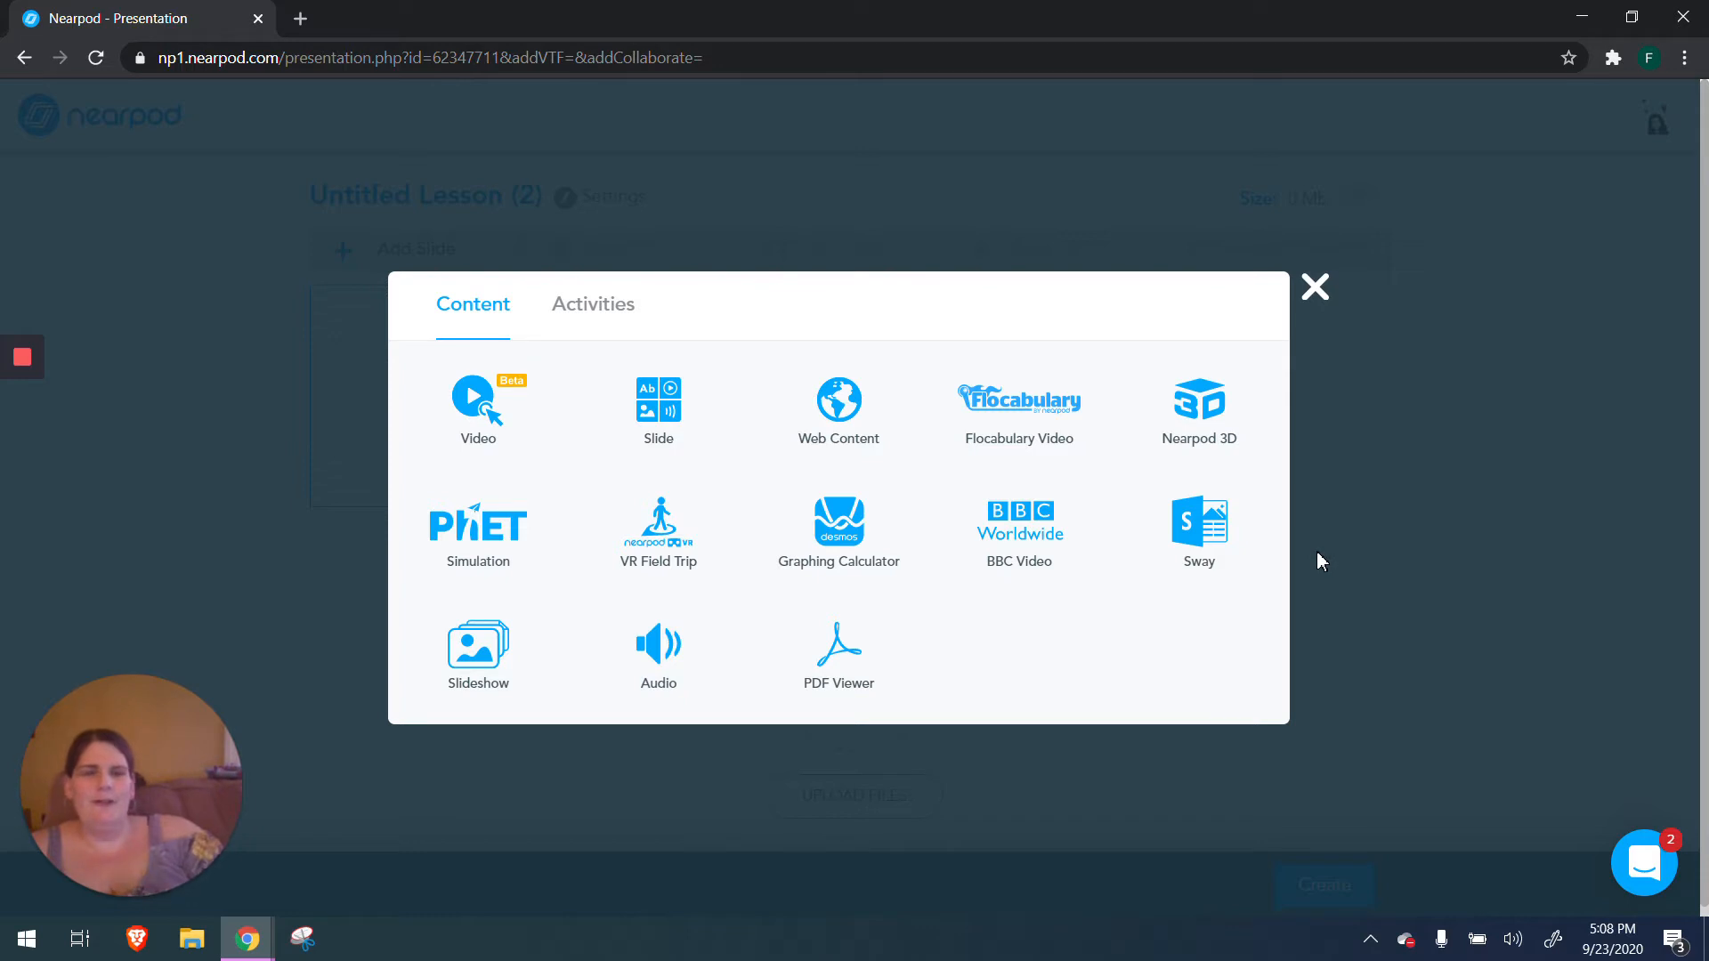
{"action": "left_click", "coordinate": [658, 432]}
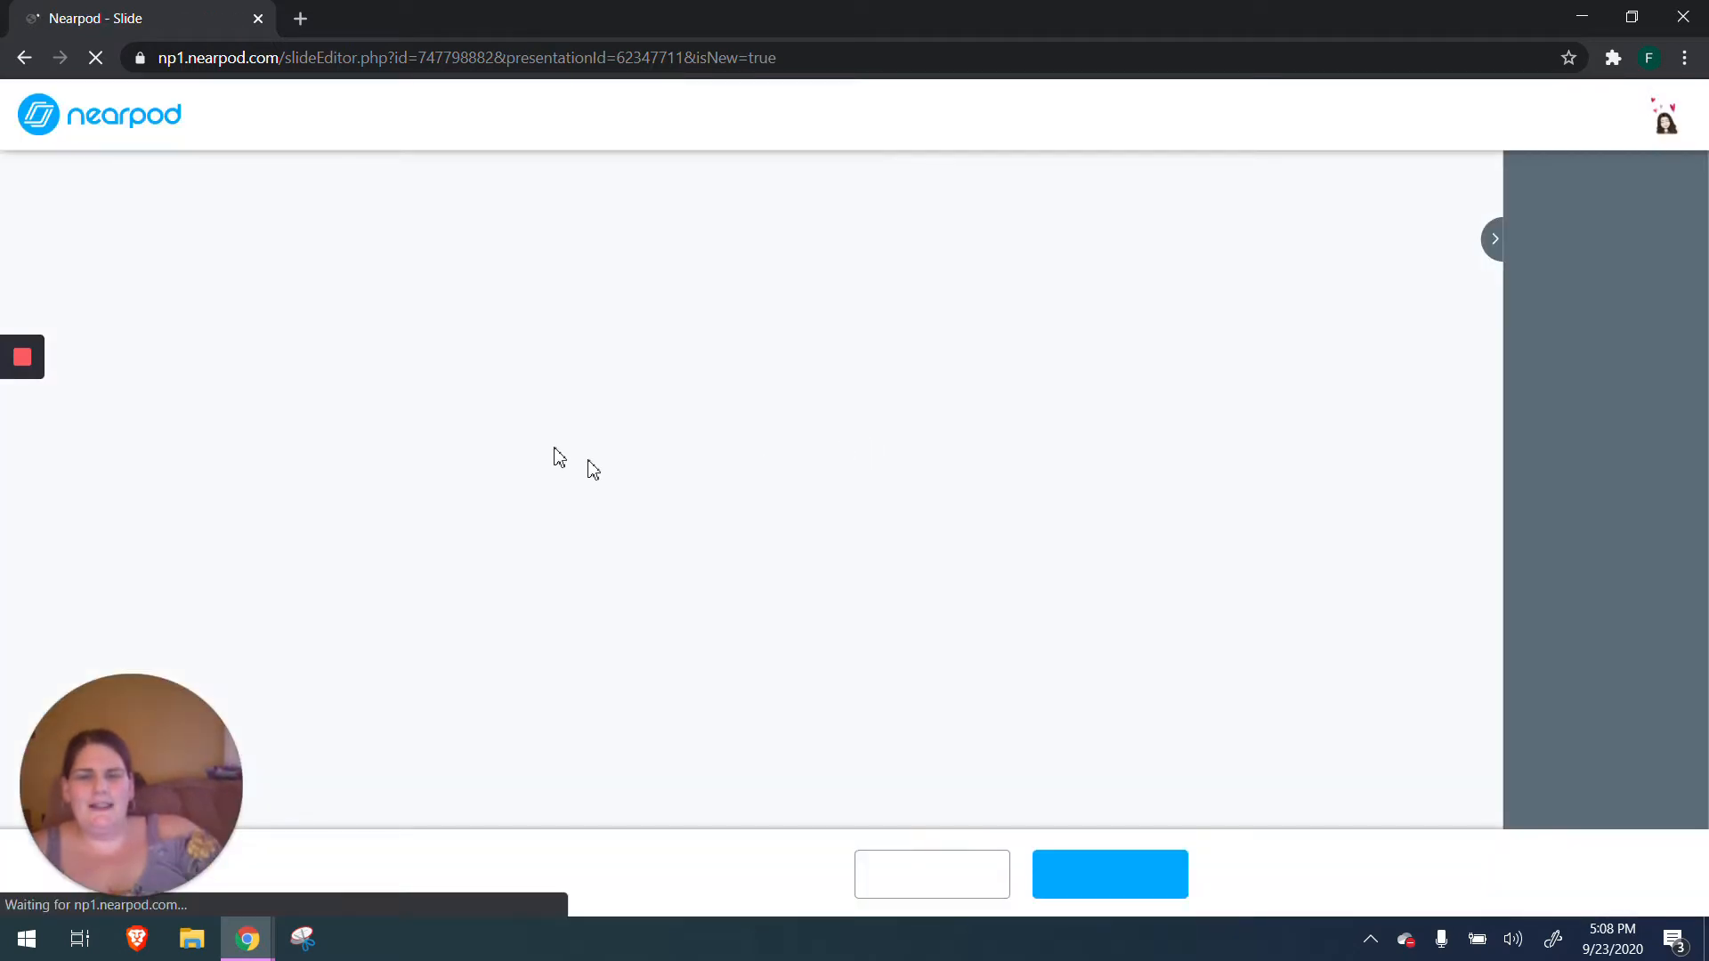
Step: Enter "All About Me!" as the slide's title
{"action": "left_click", "coordinate": [847, 264]}
{"action": "left_click", "coordinate": [826, 270]}
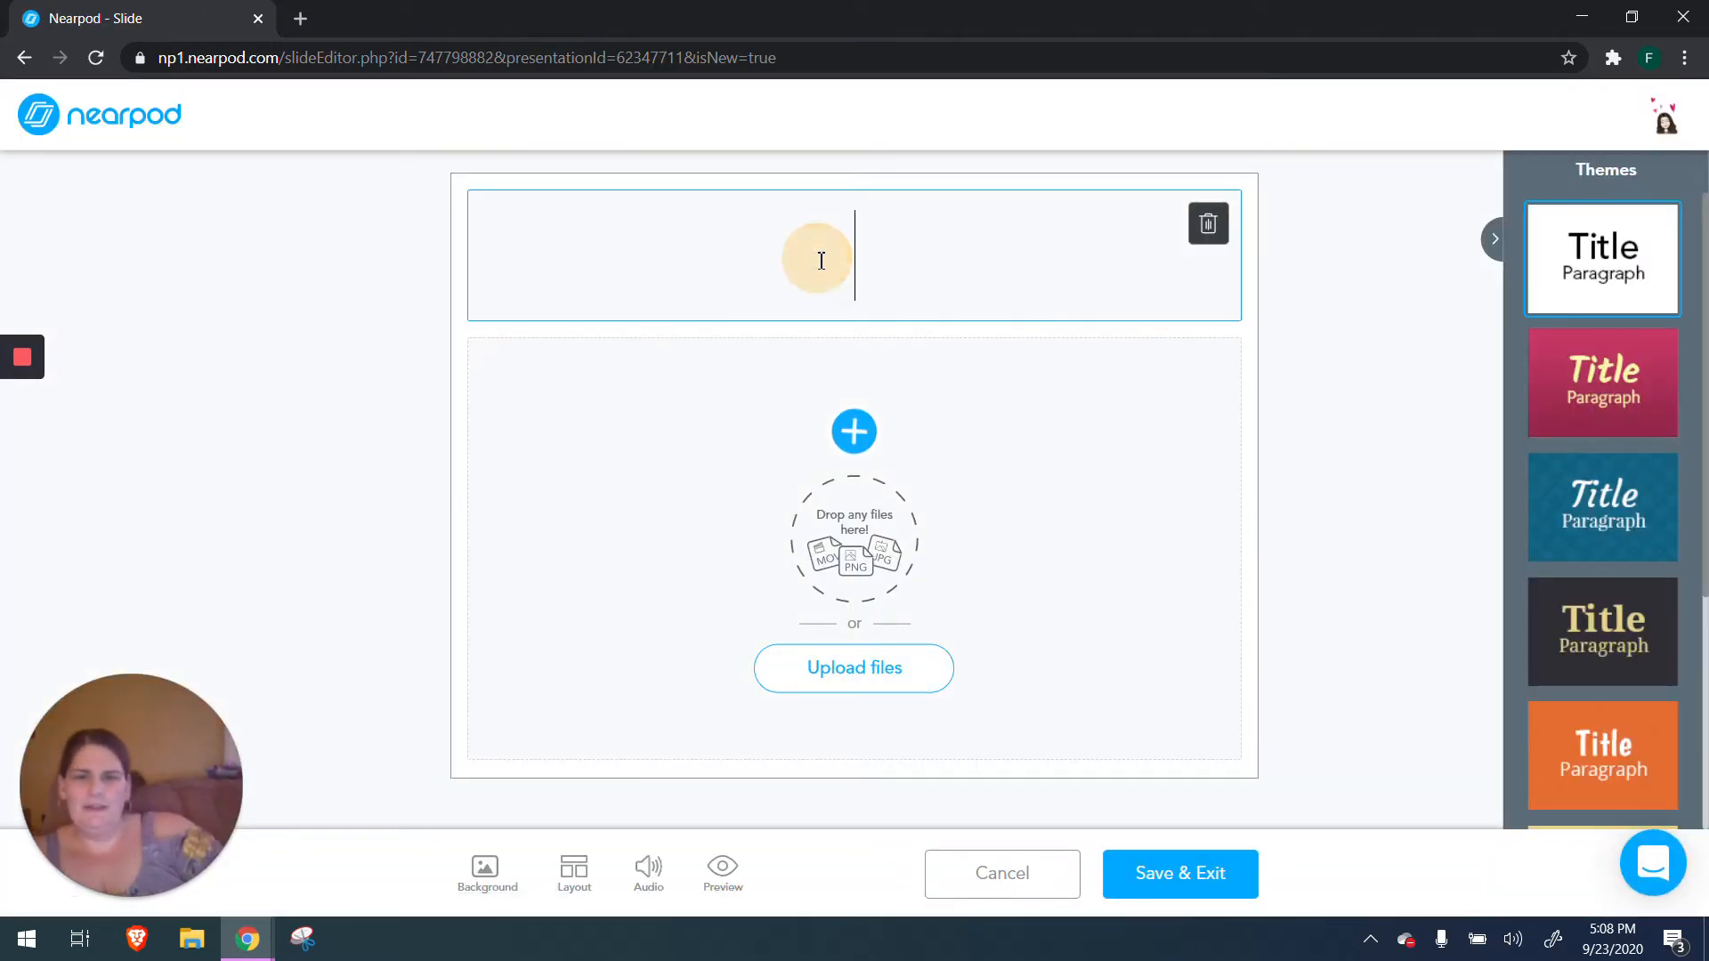
{"action": "type", "text": "All ABout"}
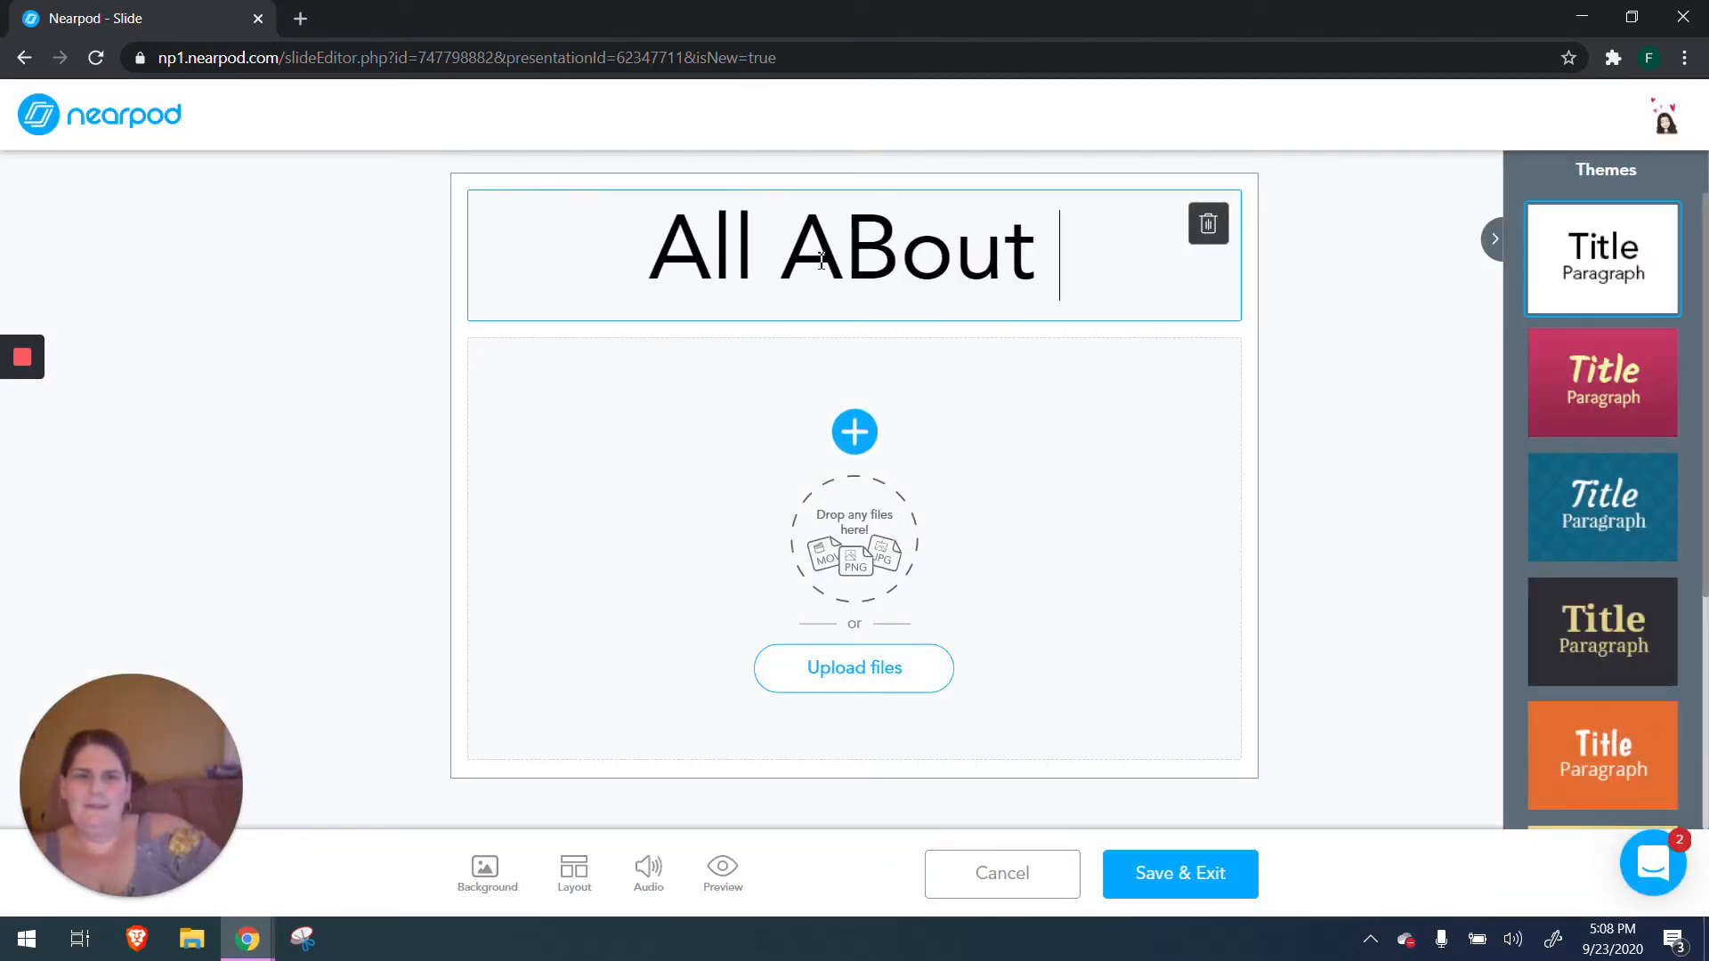
{"action": "key", "text": "BackSpace"}
{"action": "key", "text": "BackSpace"}
{"action": "key", "text": "BackSpace"}
{"action": "key", "text": "BackSpace"}
{"action": "key", "text": "BackSpace"}
{"action": "type", "text": "bout me!"}
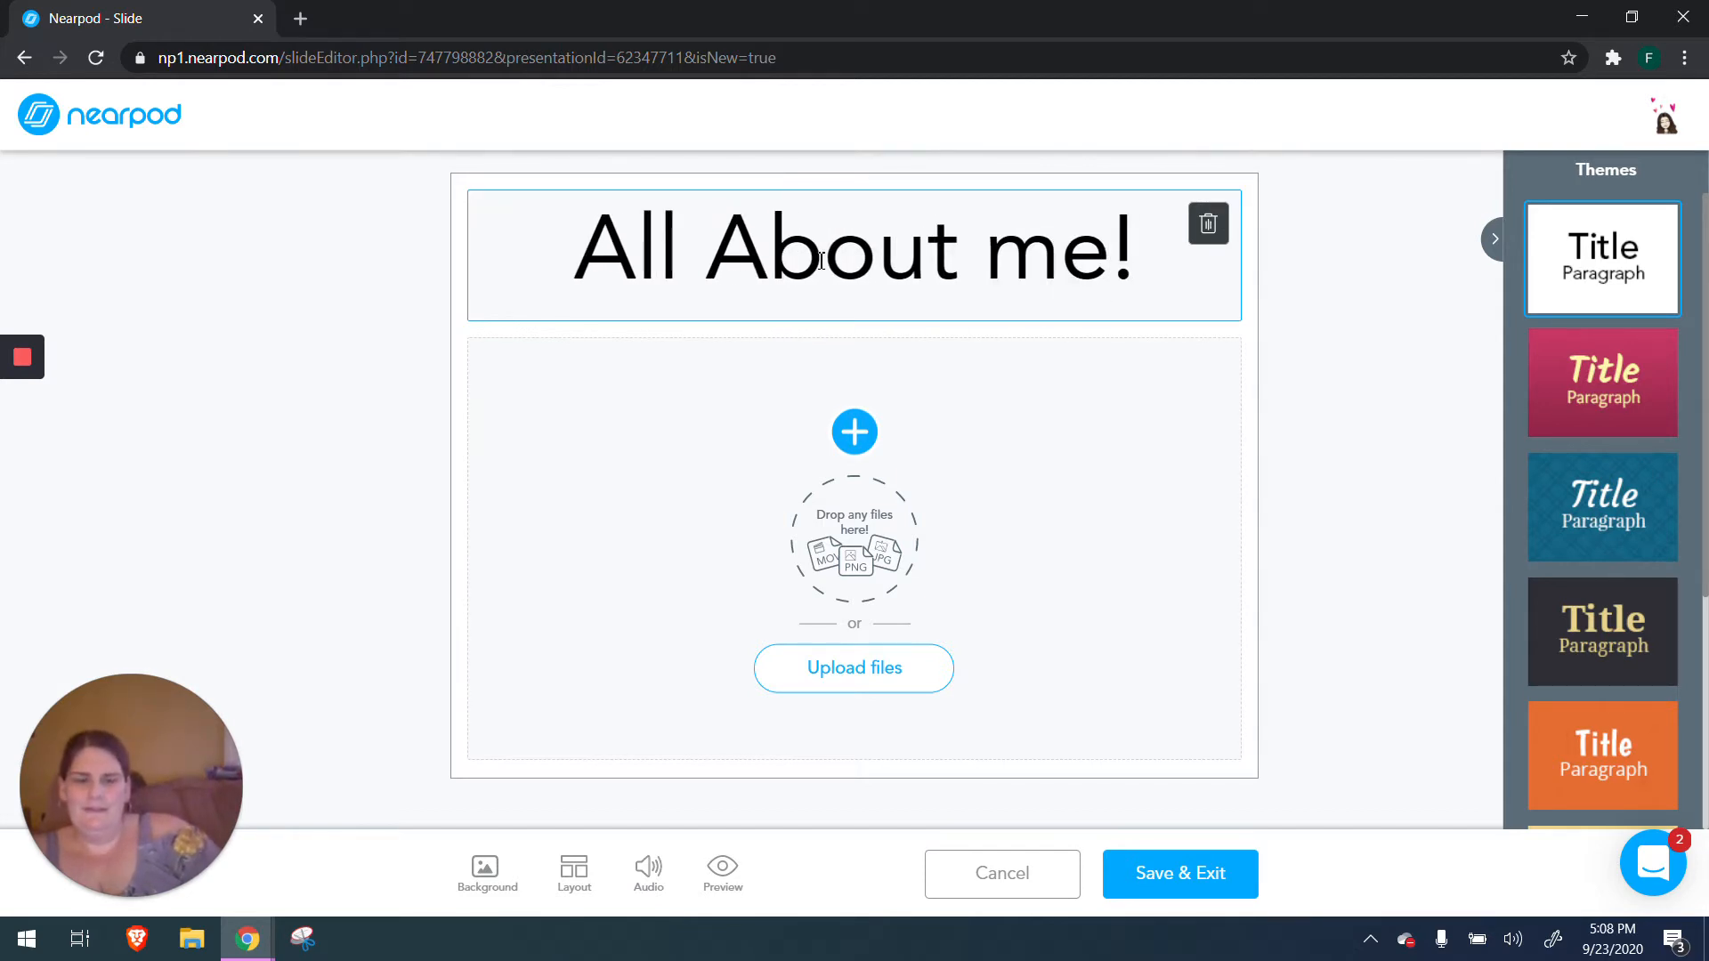
{"action": "key", "text": "Left"}
{"action": "key", "text": "Left"}
{"action": "key", "text": "BackSpace"}
{"action": "type", "text": "M"}
Step: Search for "children playing" images and insert the photo of two children with game controllers below the title
{"action": "left_click", "coordinate": [841, 436]}
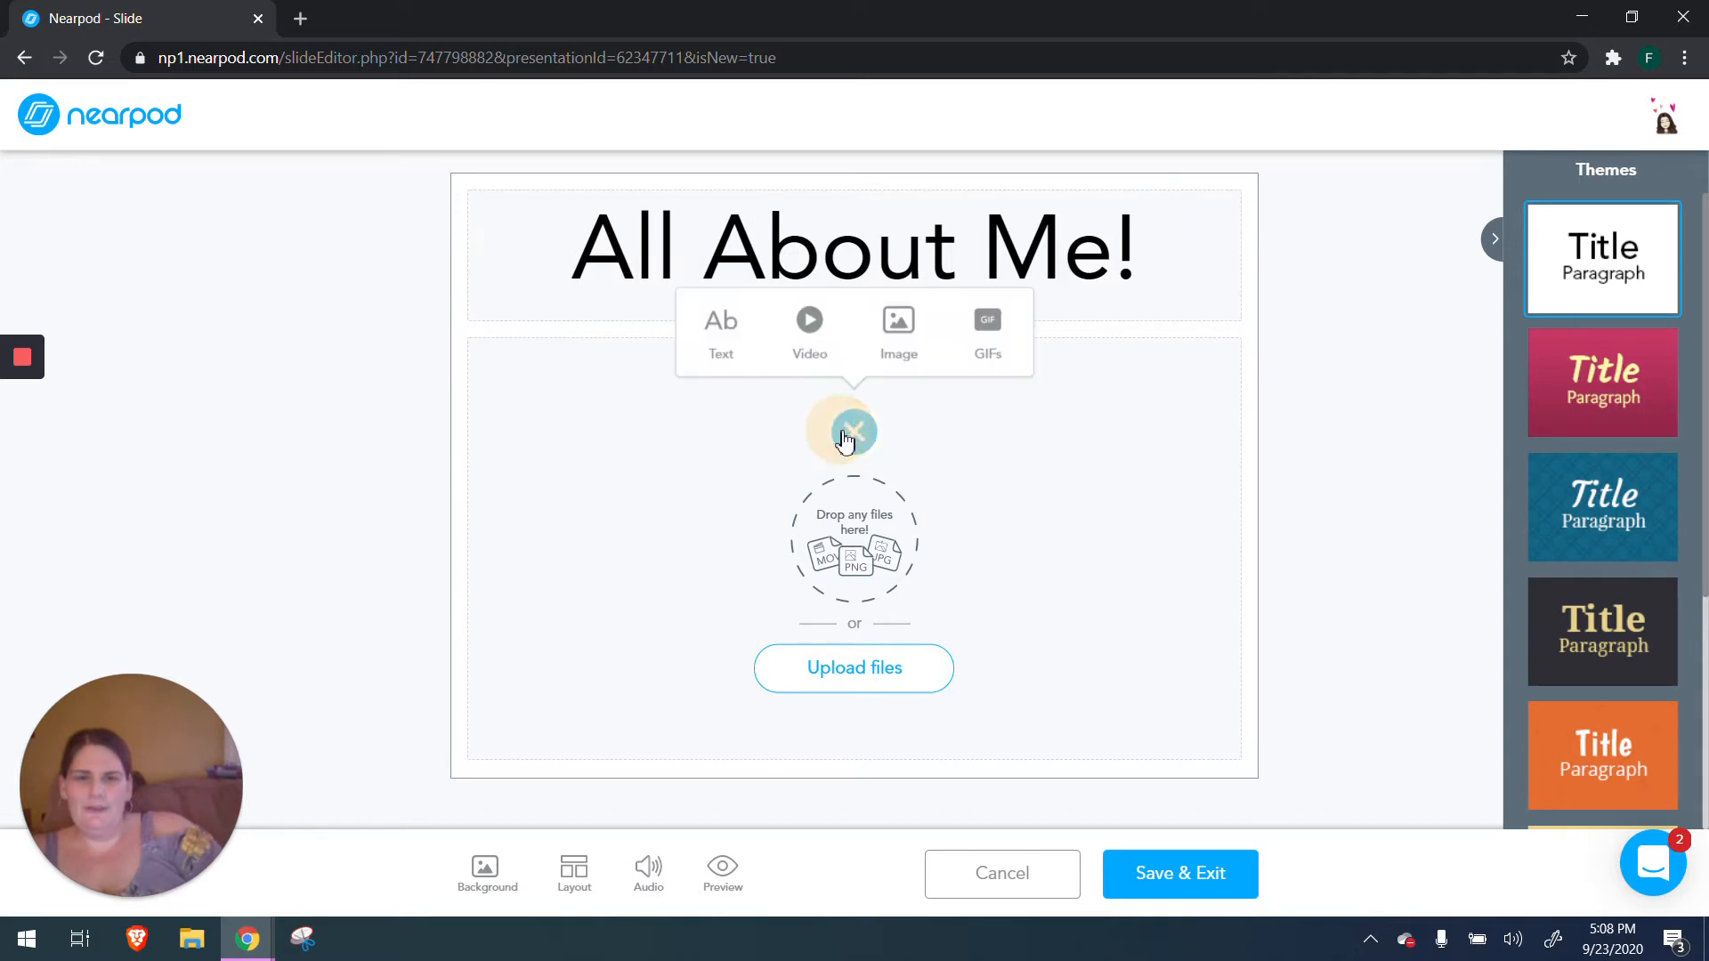
{"action": "left_click", "coordinate": [885, 340]}
{"action": "left_click", "coordinate": [793, 283]}
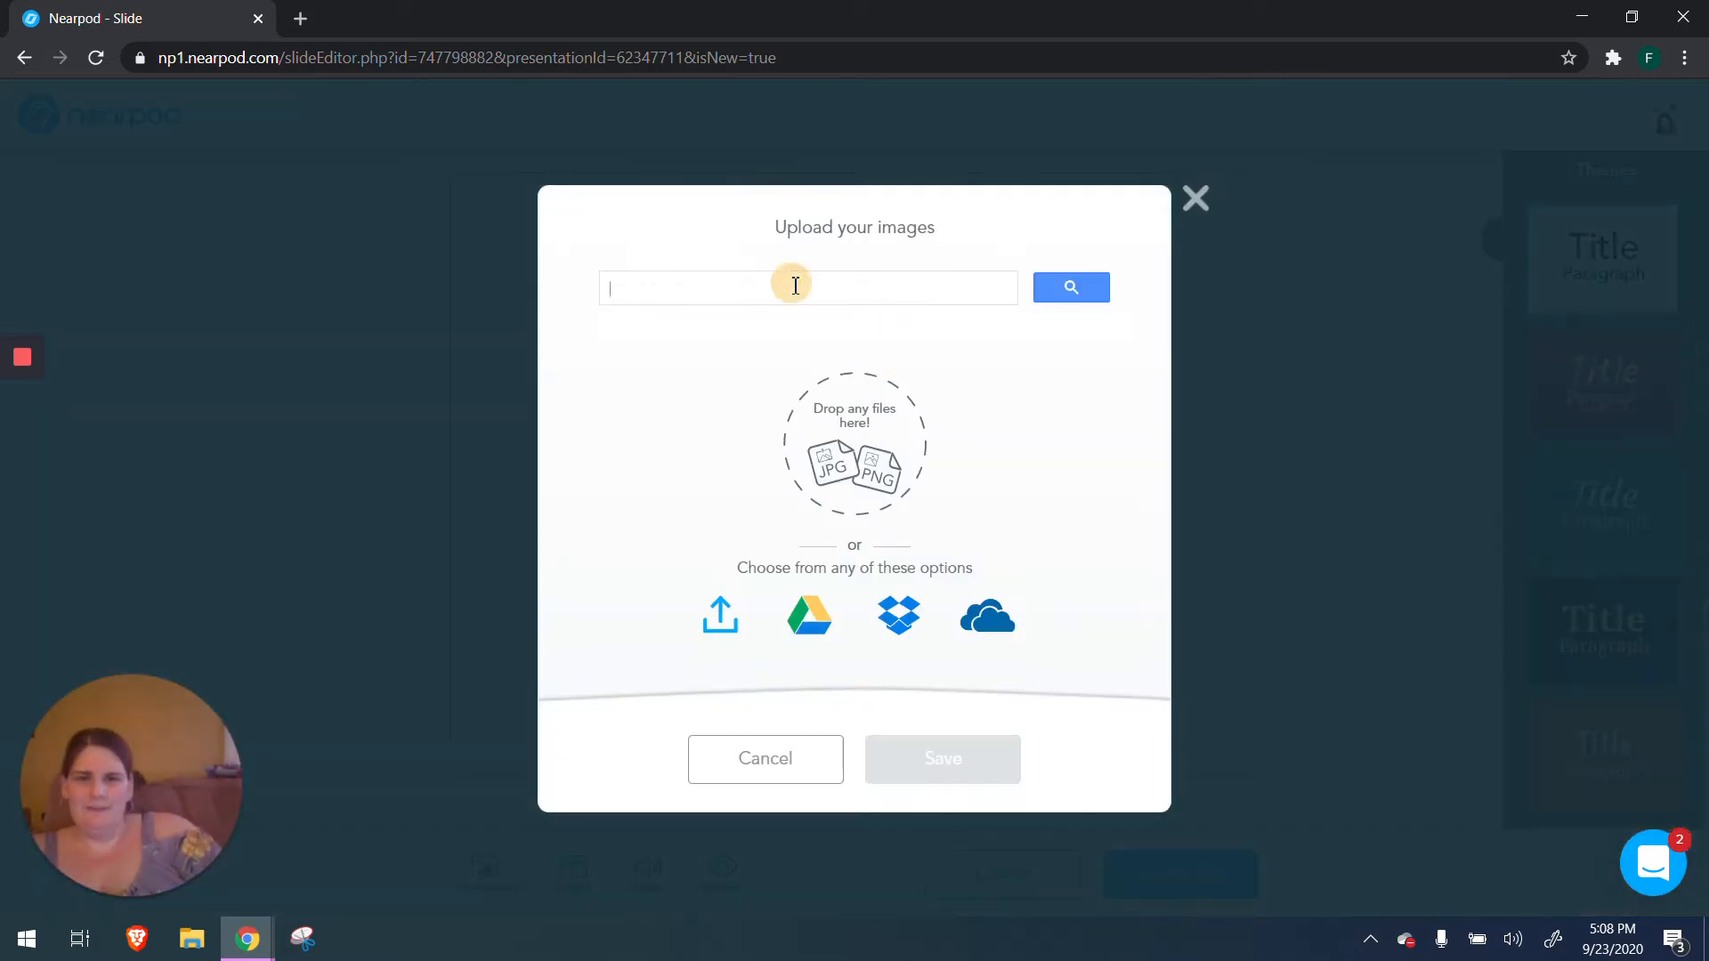
{"action": "type", "text": "g"}
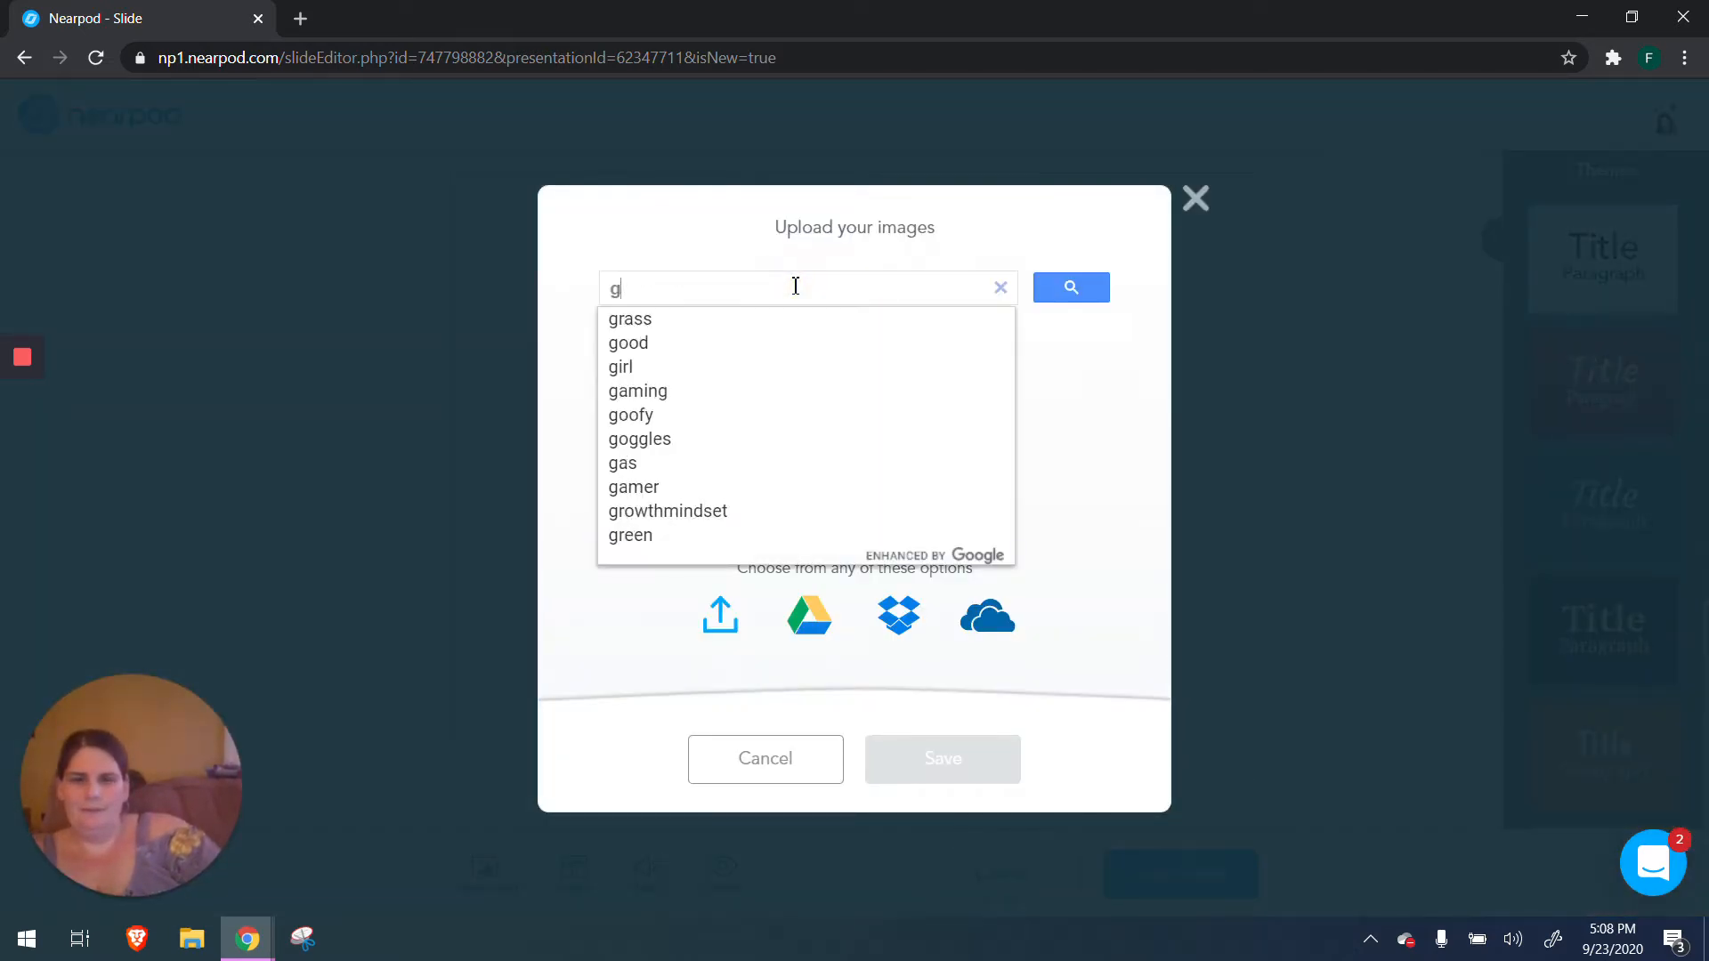
{"action": "key", "text": "BackSpace"}
{"action": "type", "text": "children playin"}
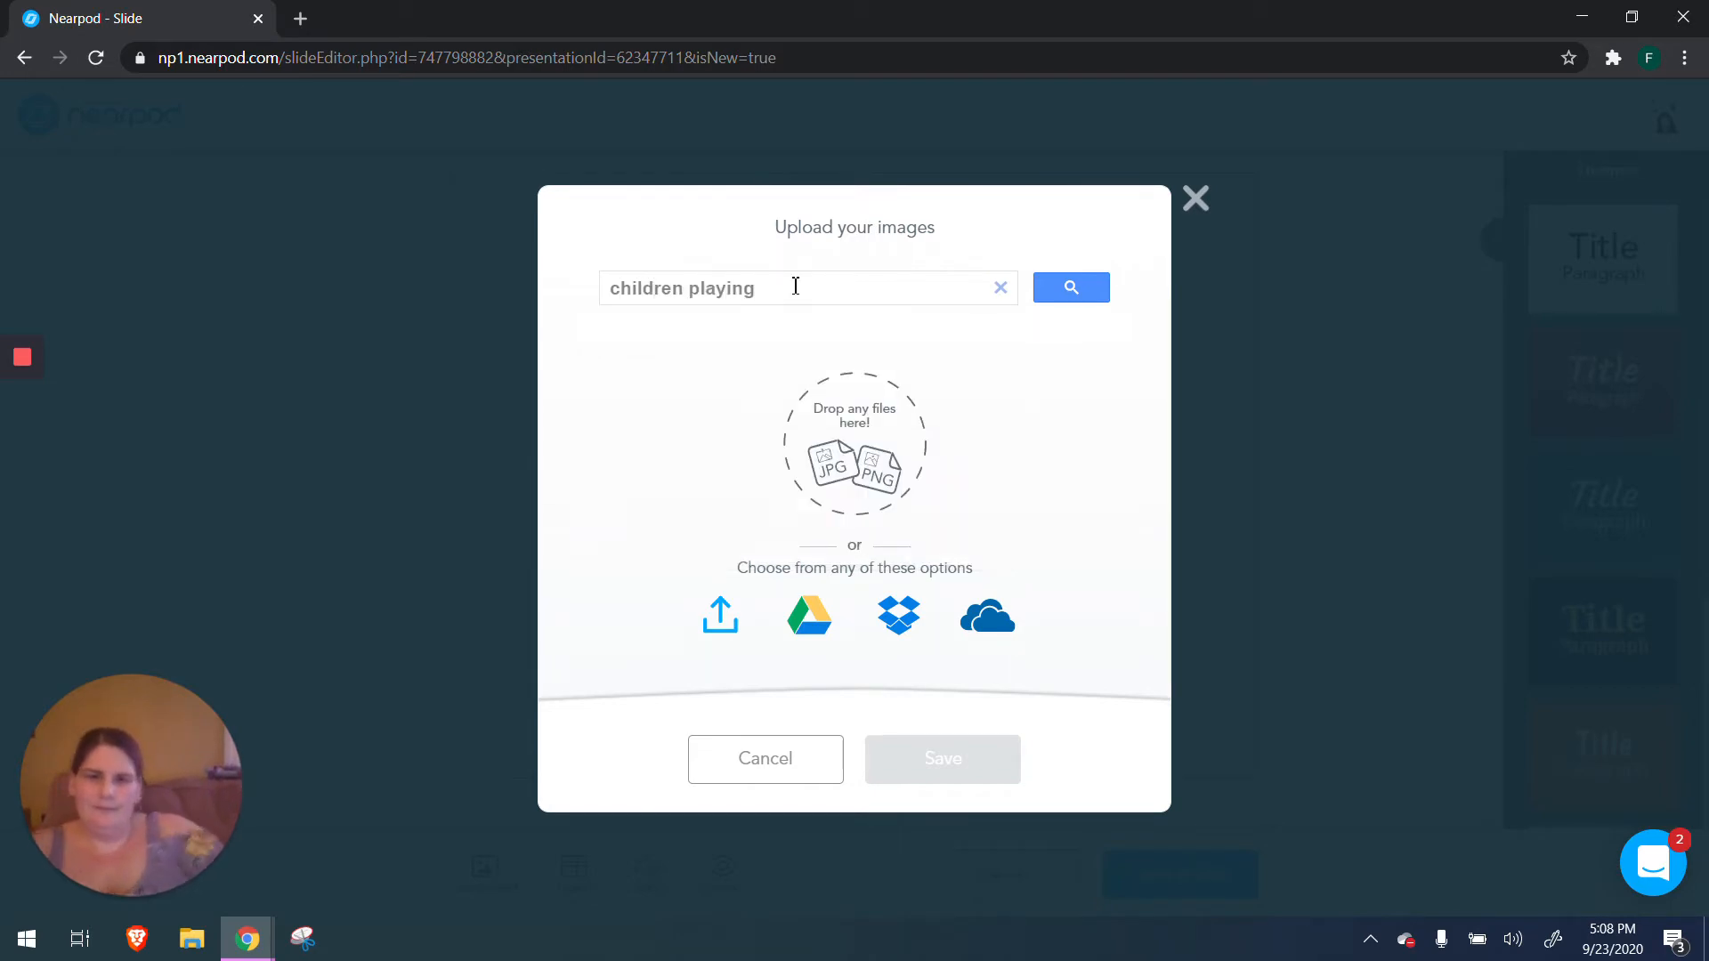
{"action": "key", "text": "Return"}
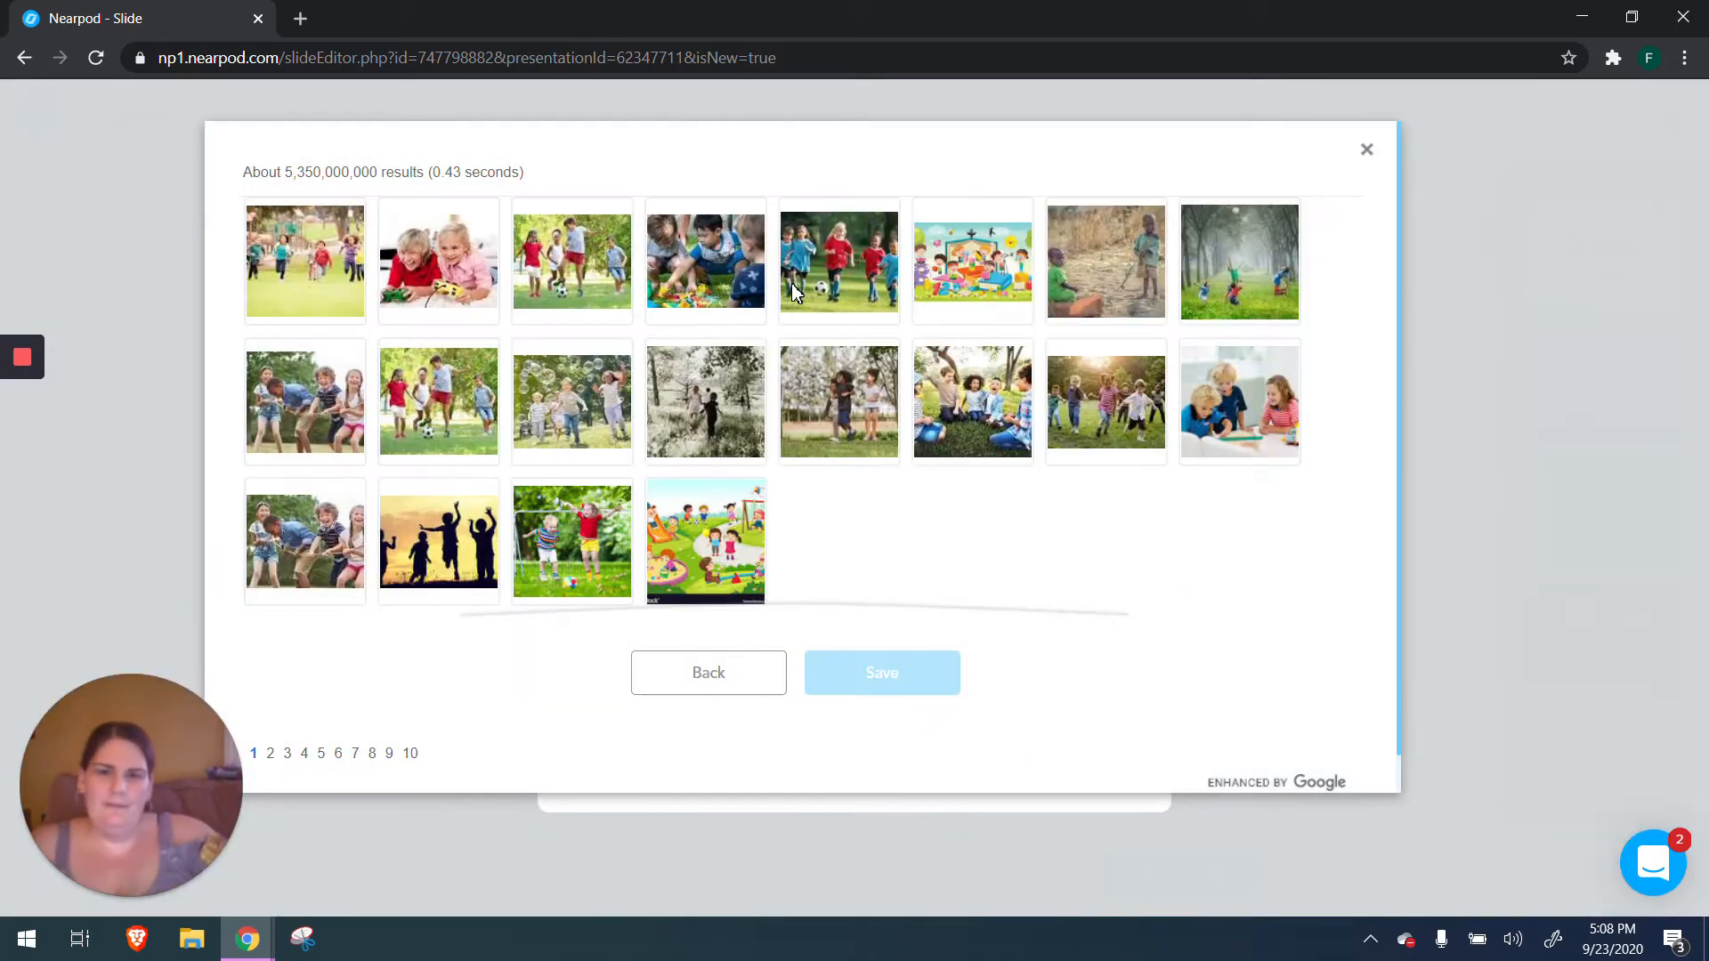
{"action": "left_click", "coordinate": [493, 260]}
{"action": "left_click", "coordinate": [935, 671]}
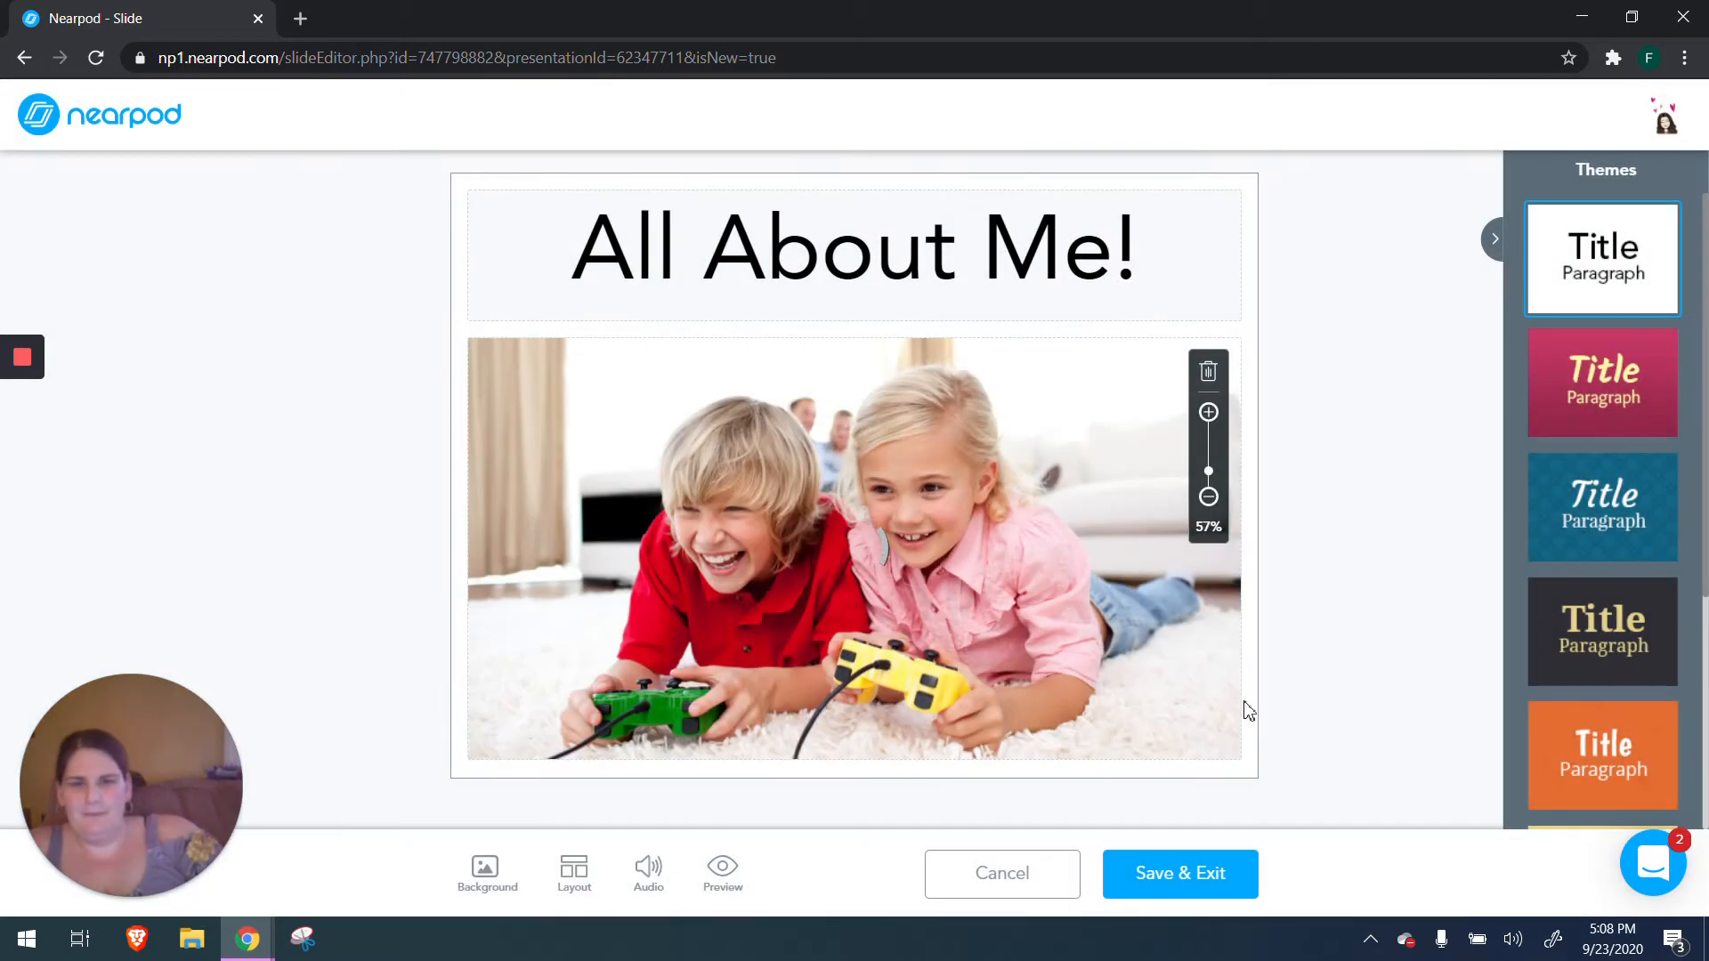
Step: Check the slide's audio options, close them, and save the slide to return to the lesson
{"action": "left_click", "coordinate": [1167, 889]}
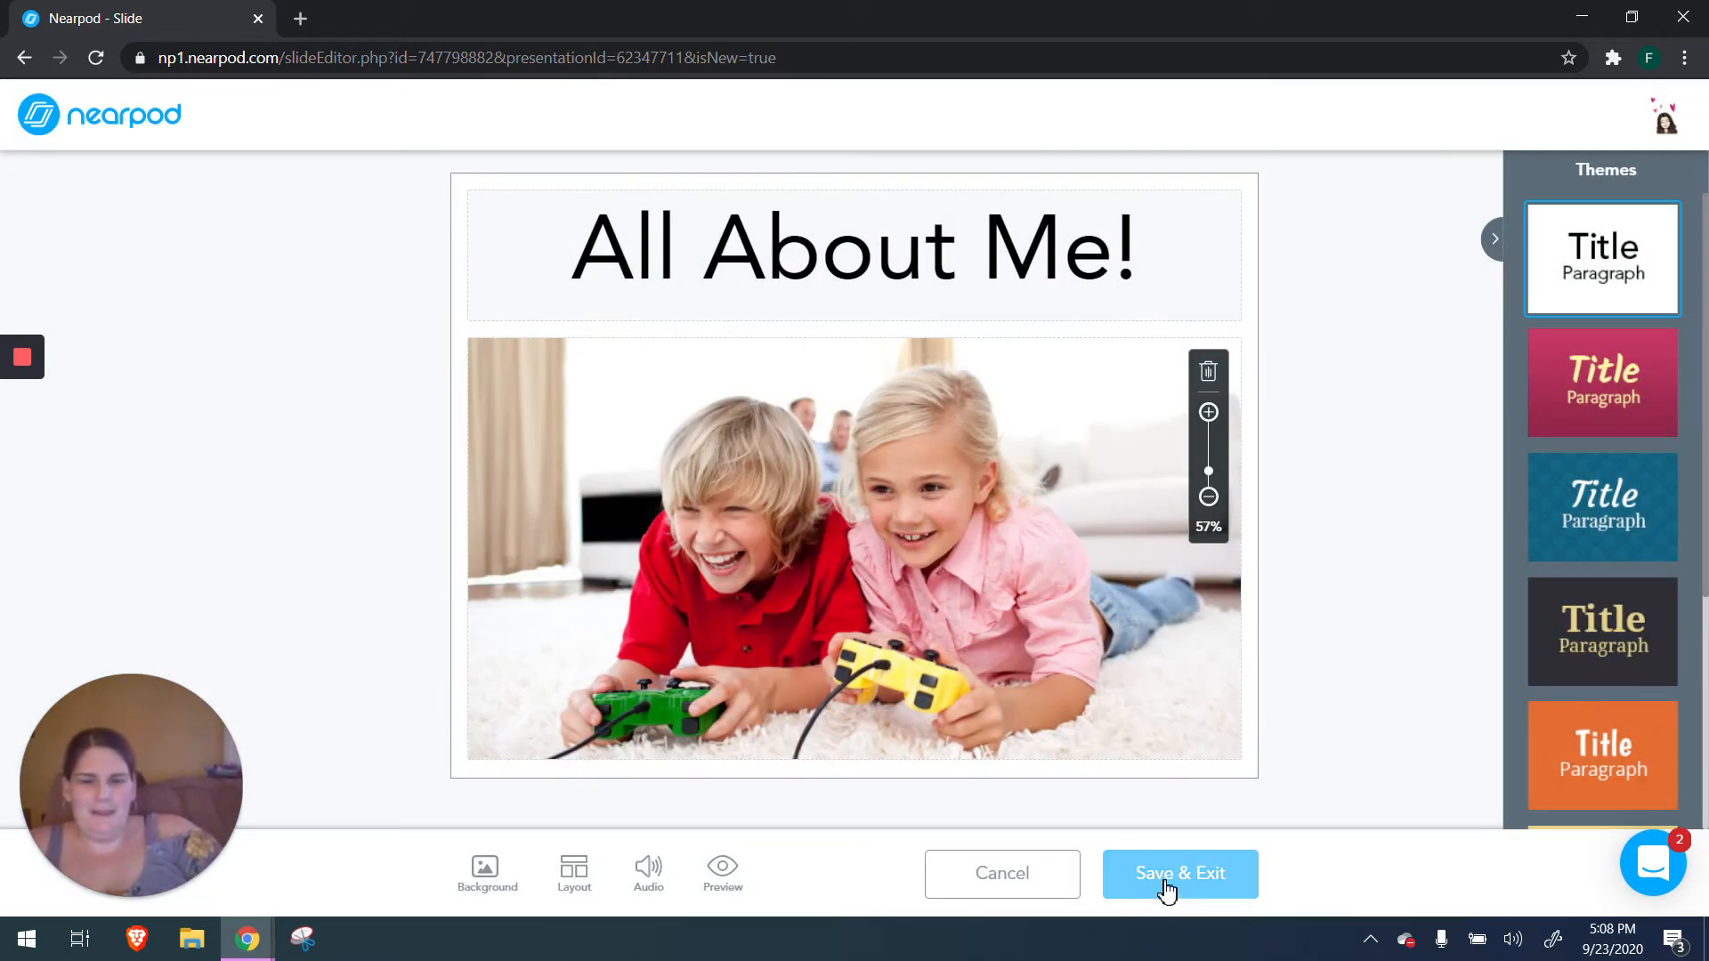
{"action": "left_click", "coordinate": [658, 881]}
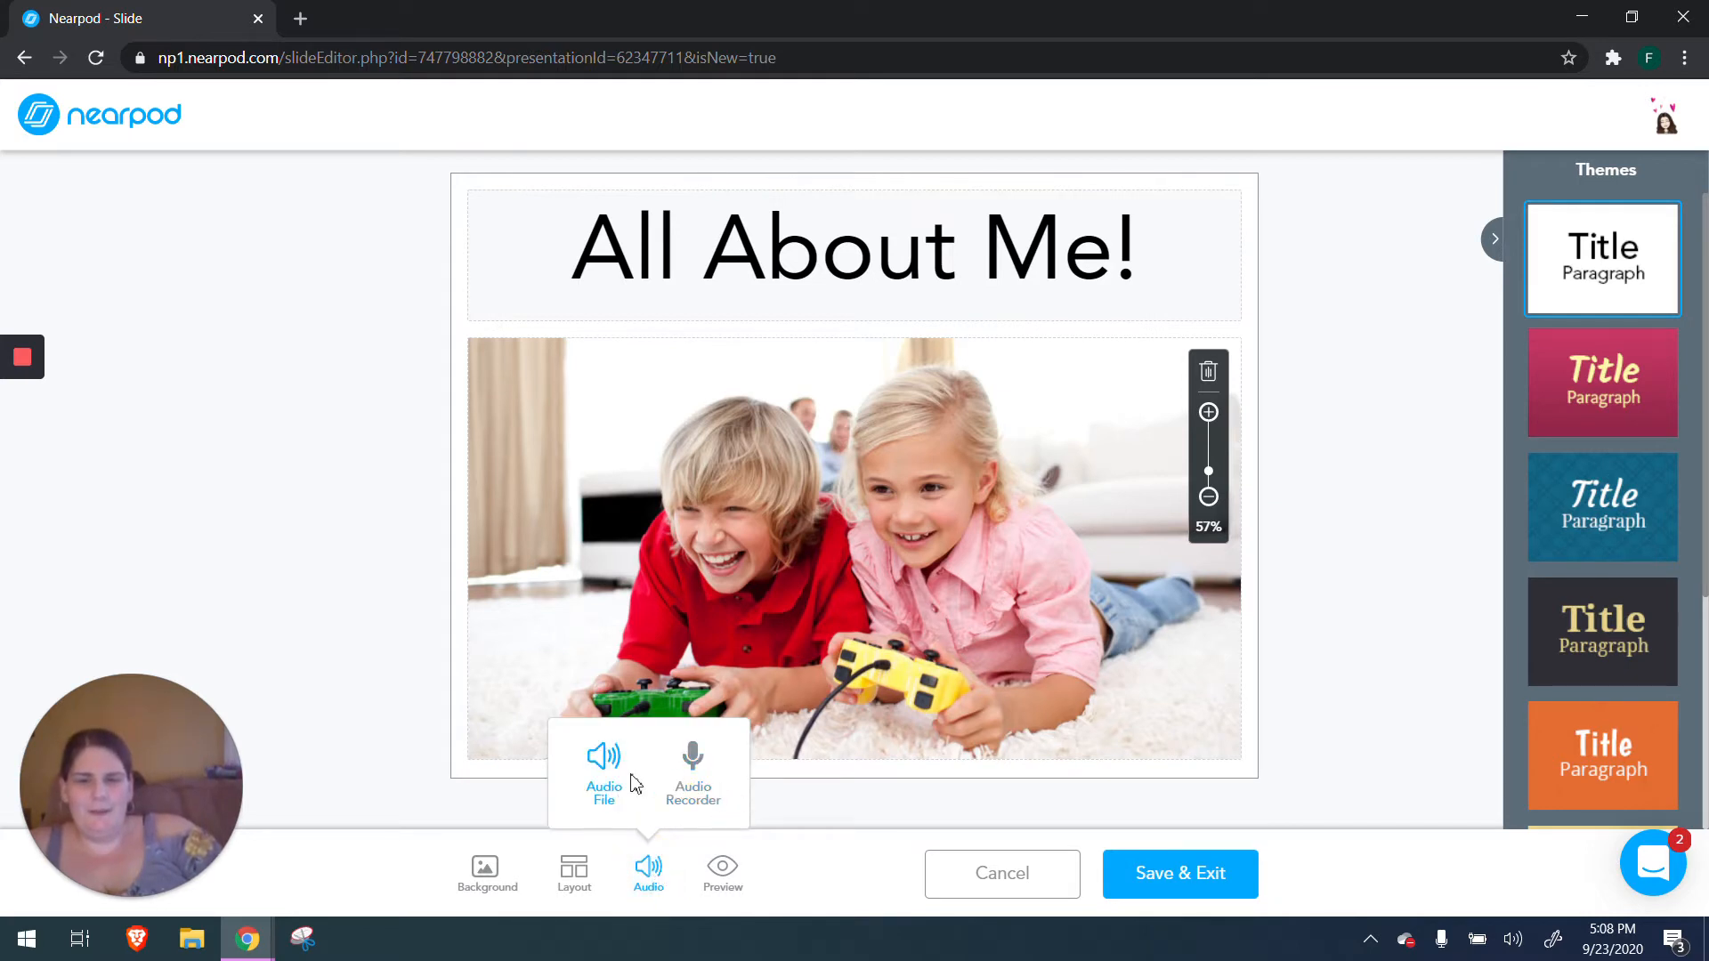
{"action": "left_click", "coordinate": [806, 885]}
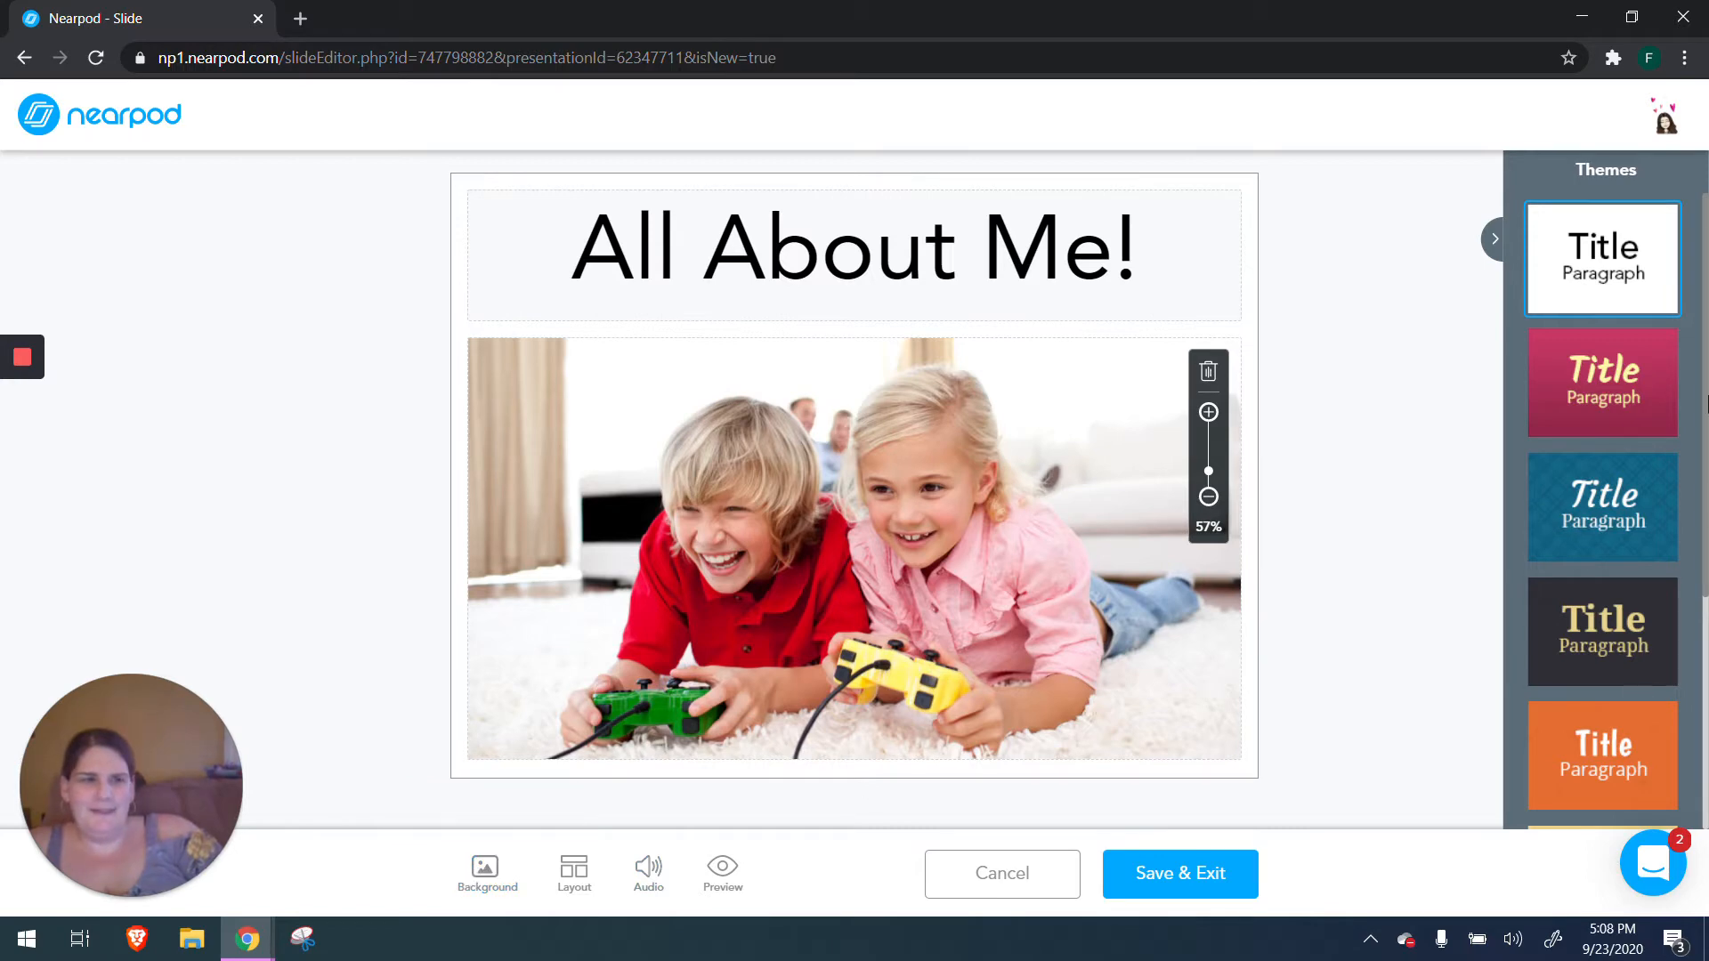
{"action": "left_click", "coordinate": [1186, 893]}
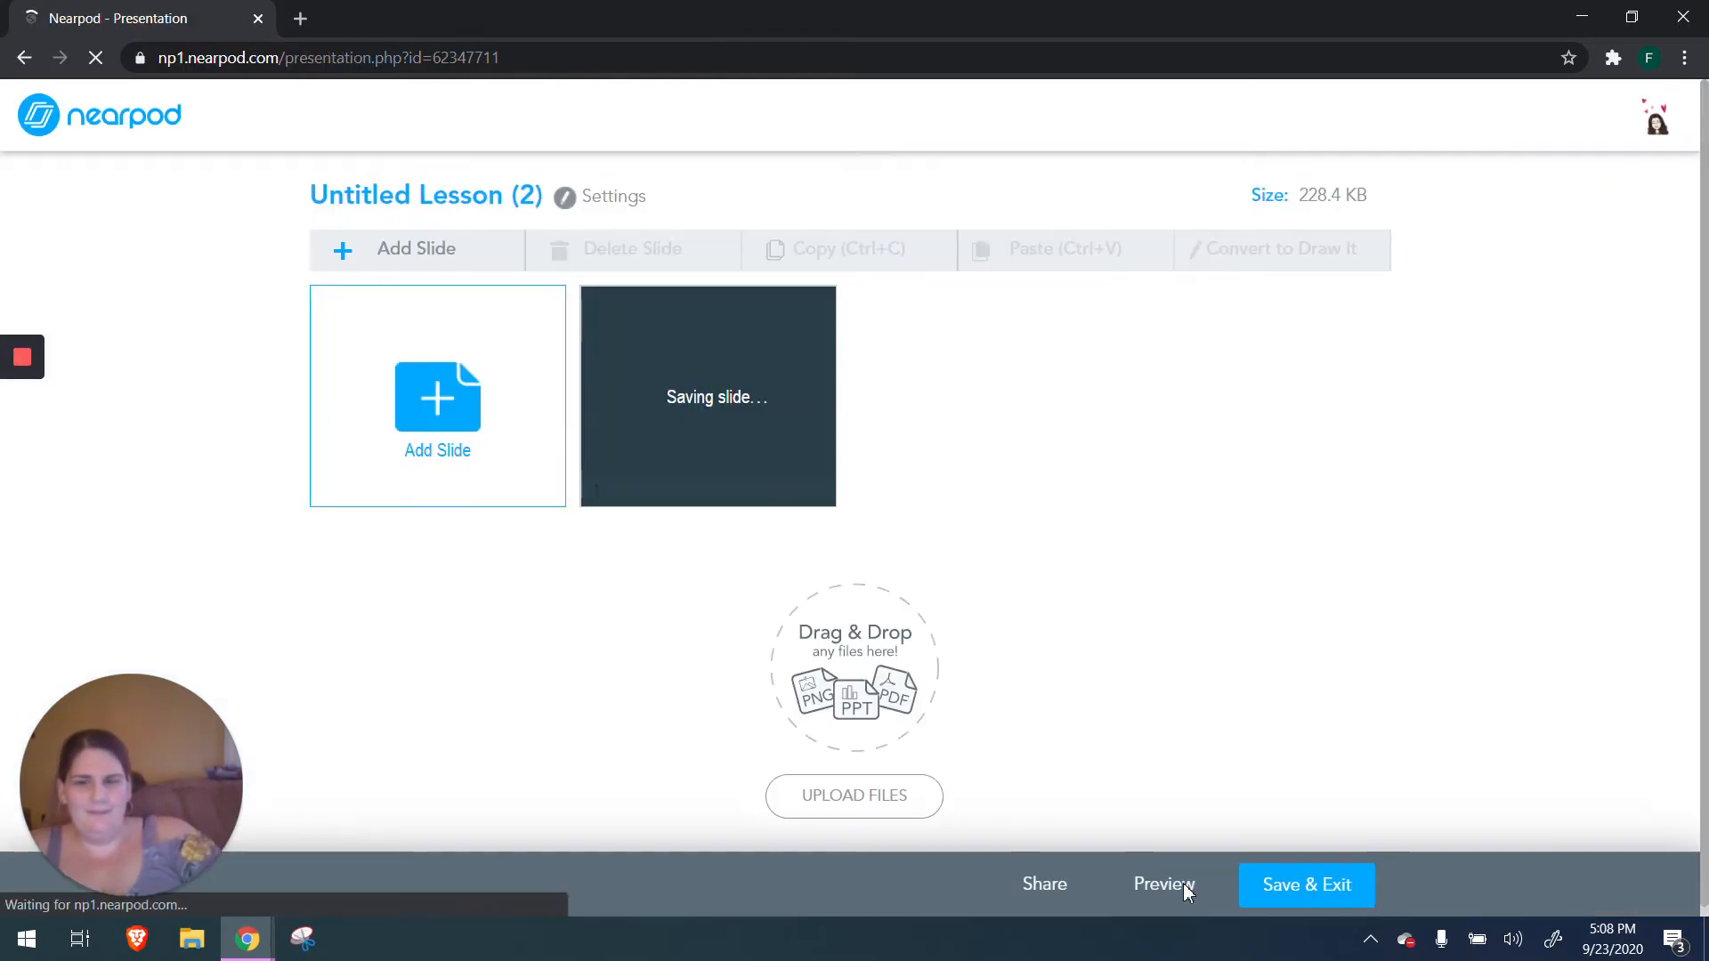
Step: Add a VR Field Trip slide of the Machu Picchu view from Huayna Picchu, looking around its panorama preview before inserting it
{"action": "left_click", "coordinate": [475, 442]}
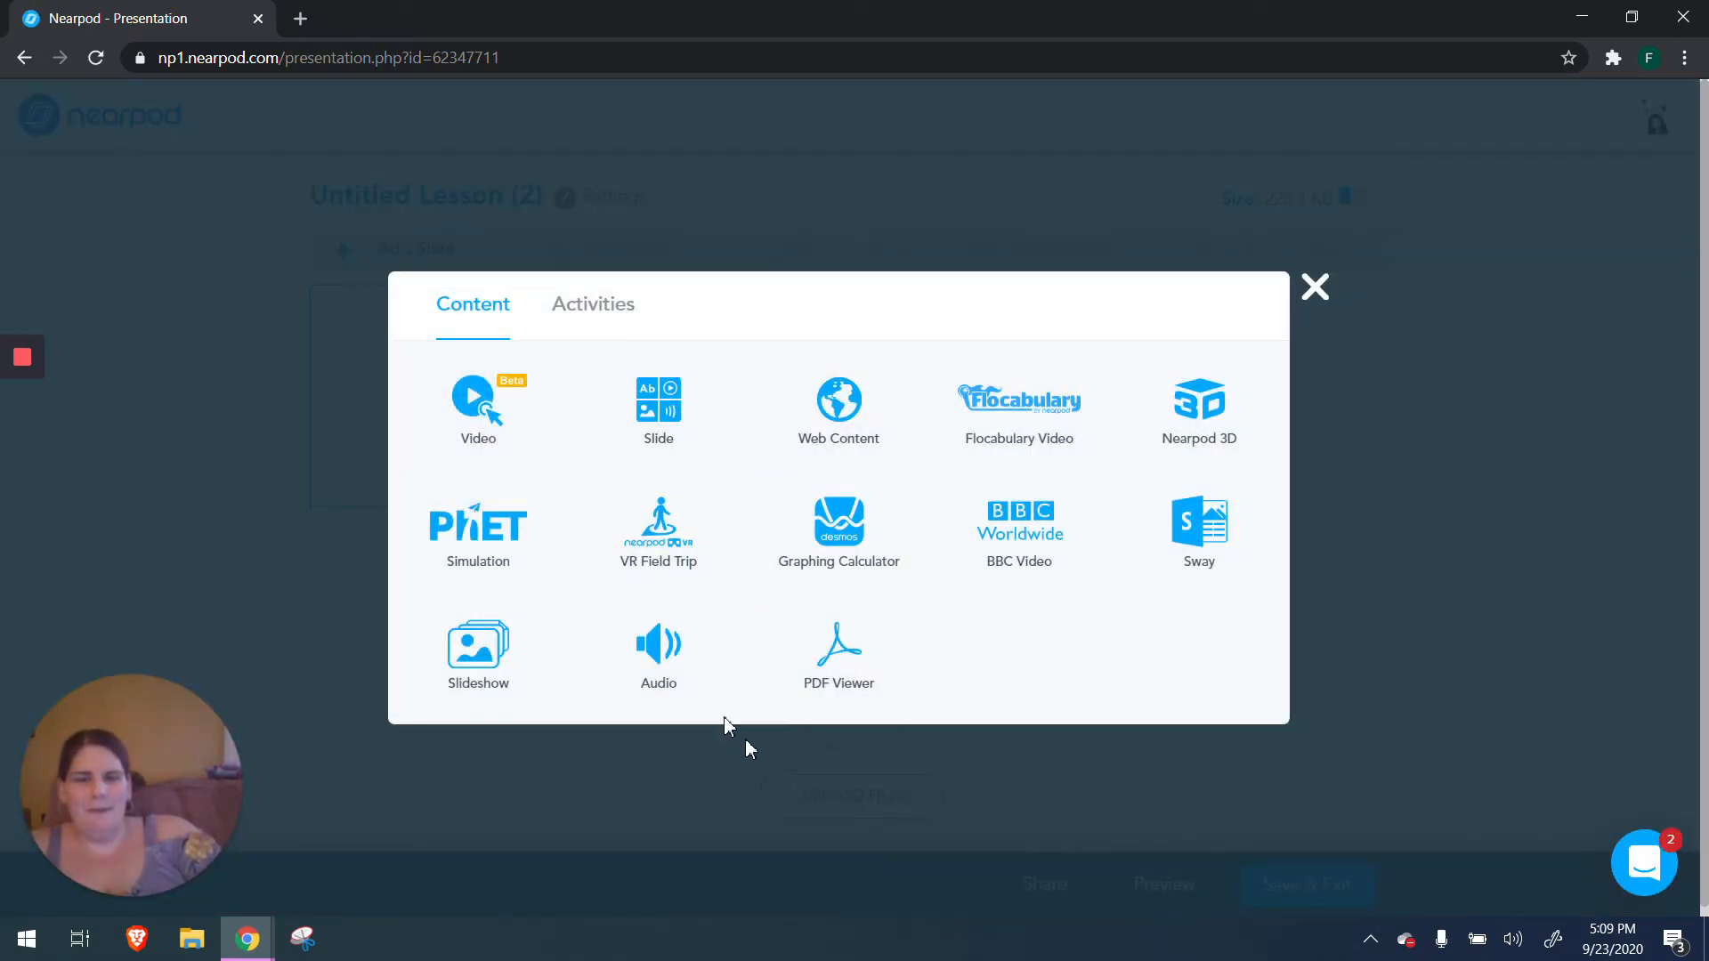
{"action": "left_click", "coordinate": [646, 543]}
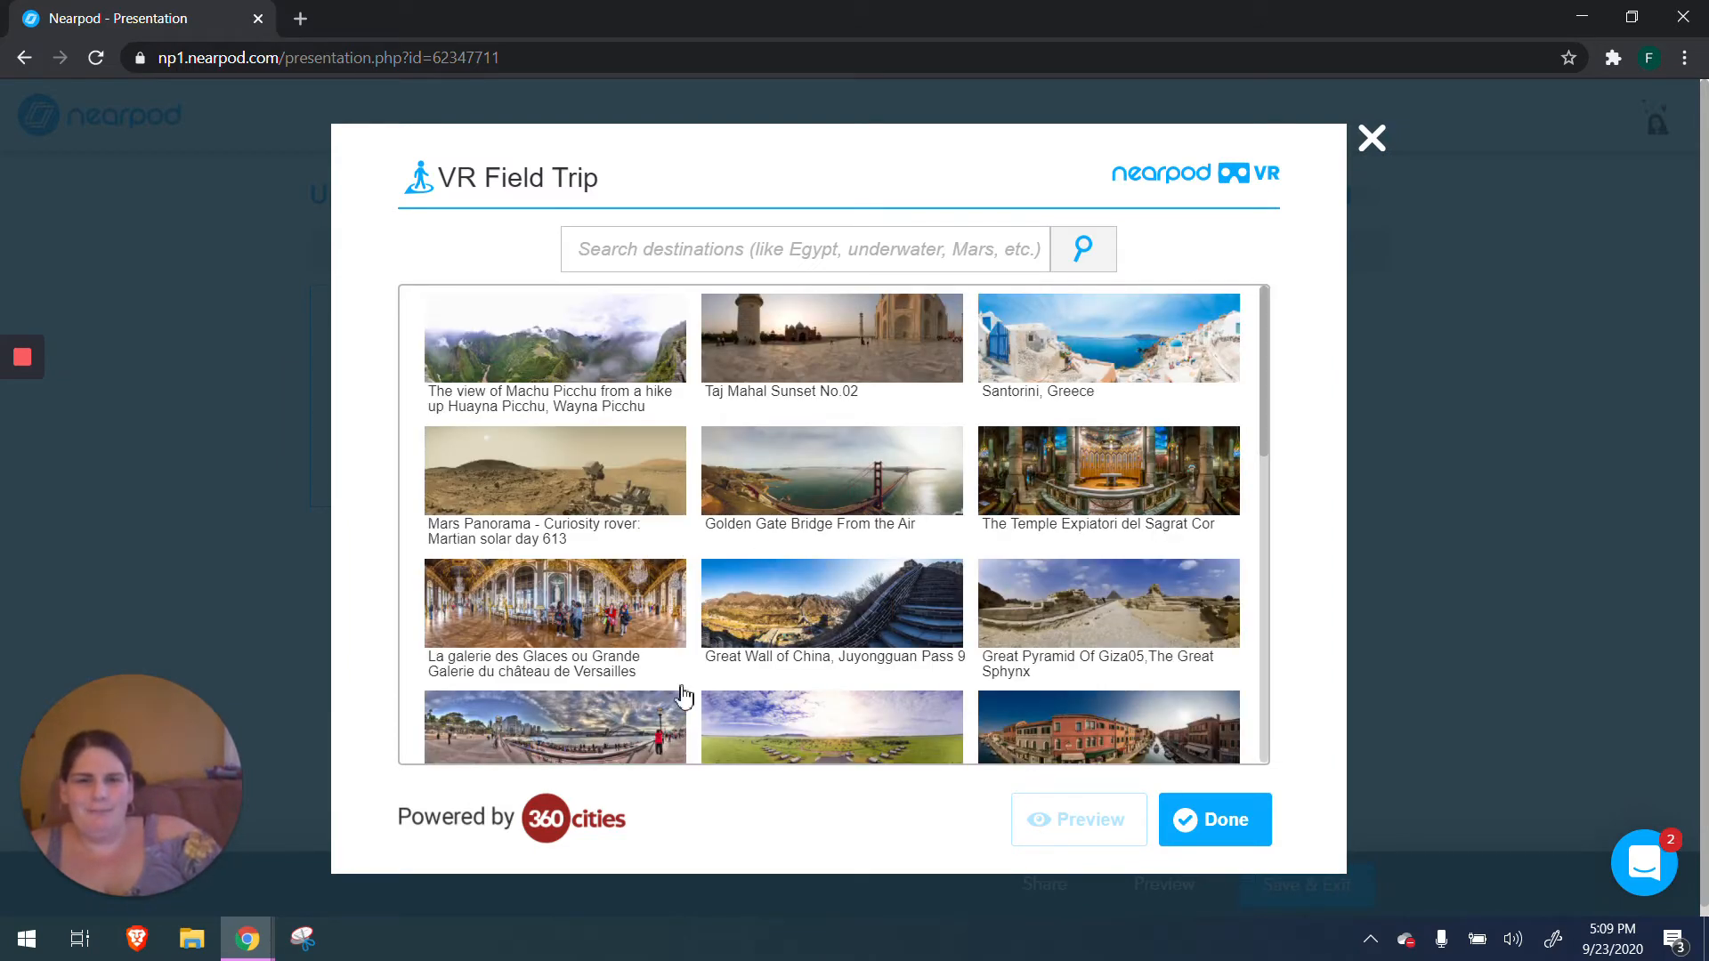
{"action": "left_click", "coordinate": [501, 417]}
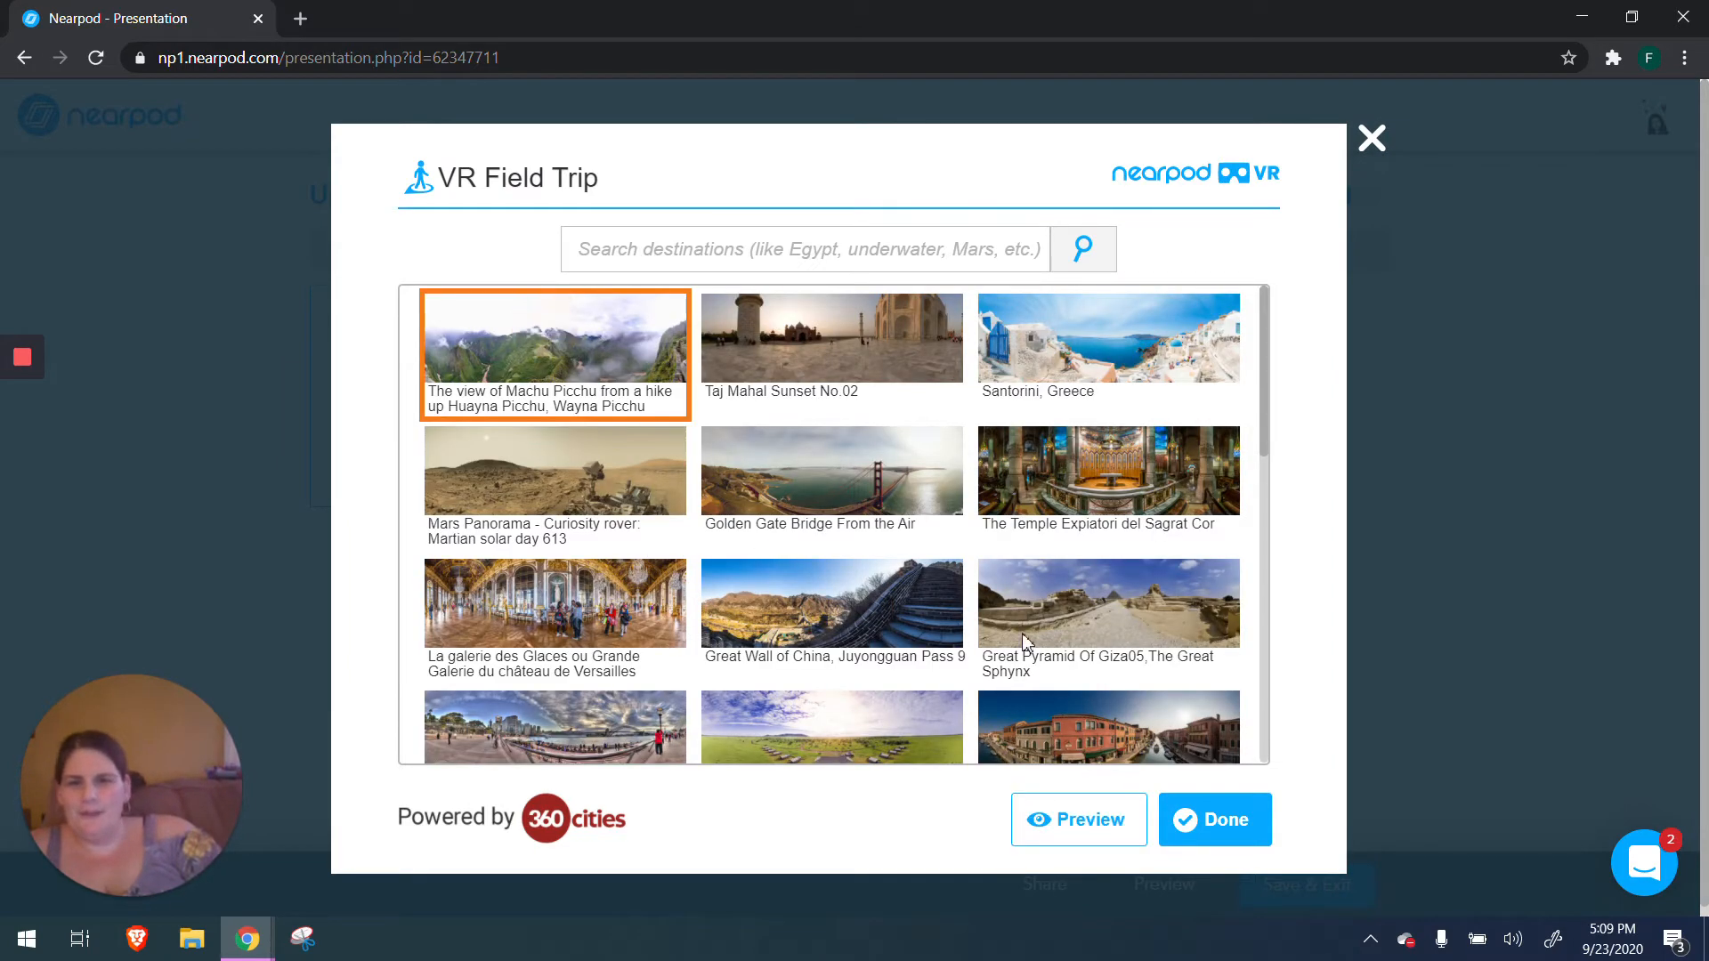
{"action": "left_click", "coordinate": [1076, 816]}
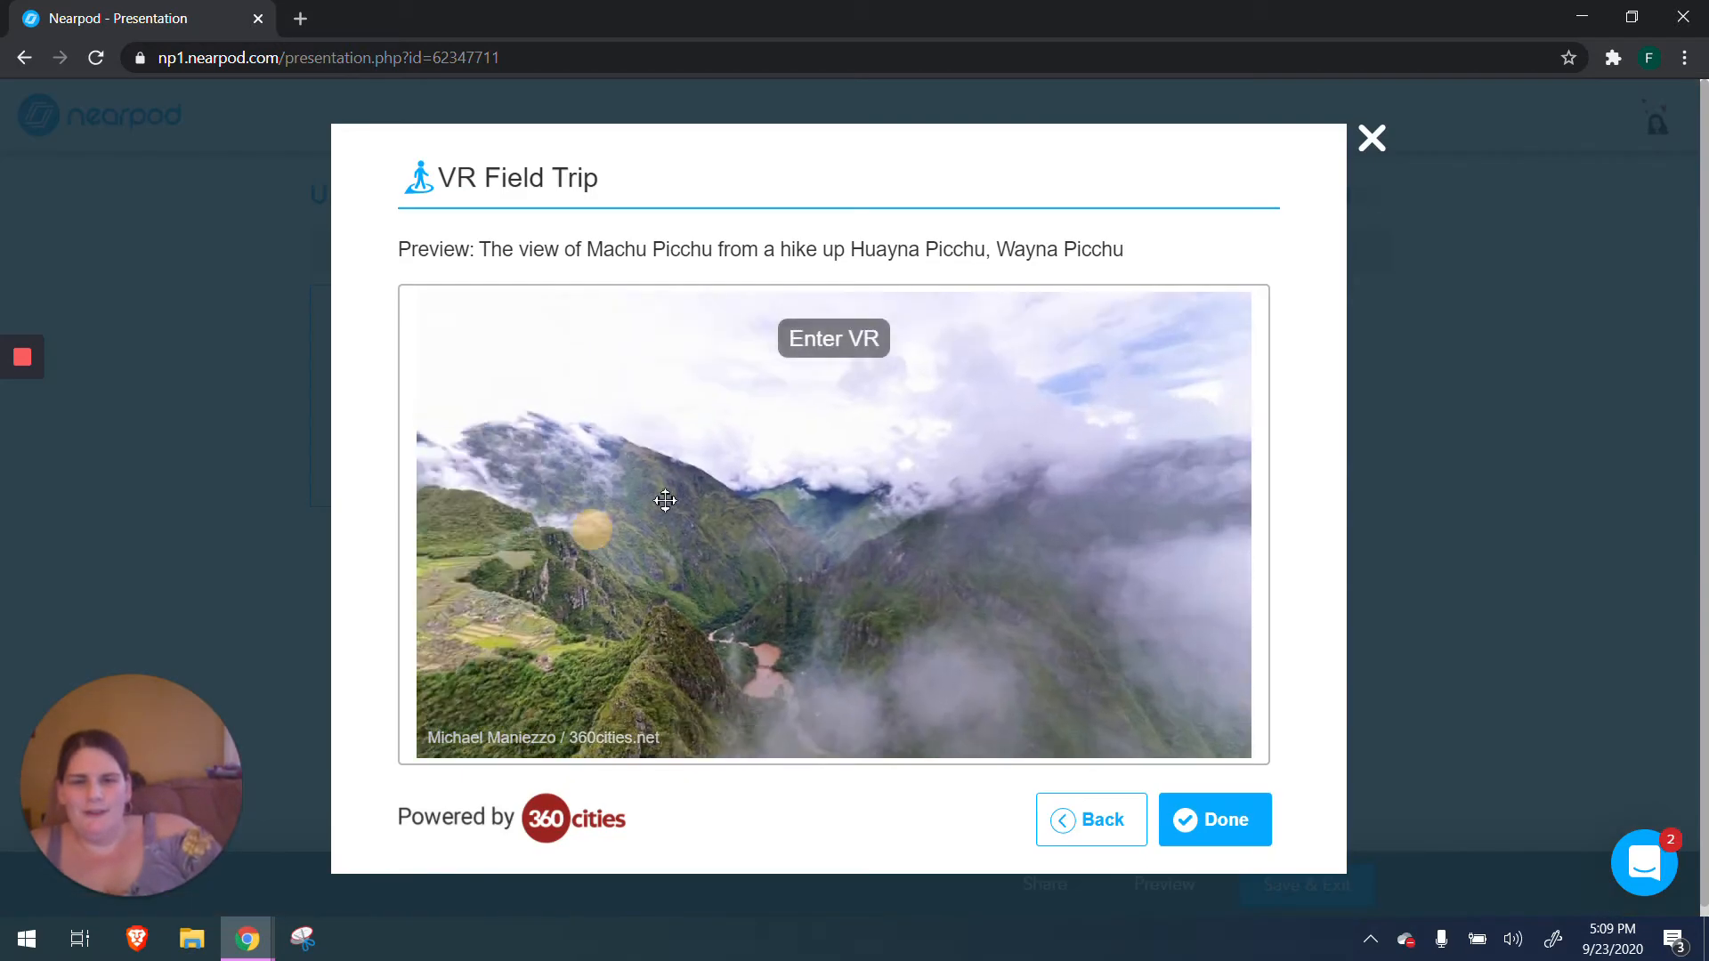
{"action": "left_click_drag", "start_coordinate": [1170, 454], "coordinate": [1215, 479]}
{"action": "left_click_drag", "start_coordinate": [1091, 488], "coordinate": [413, 627]}
{"action": "left_click_drag", "start_coordinate": [946, 655], "coordinate": [824, 640]}
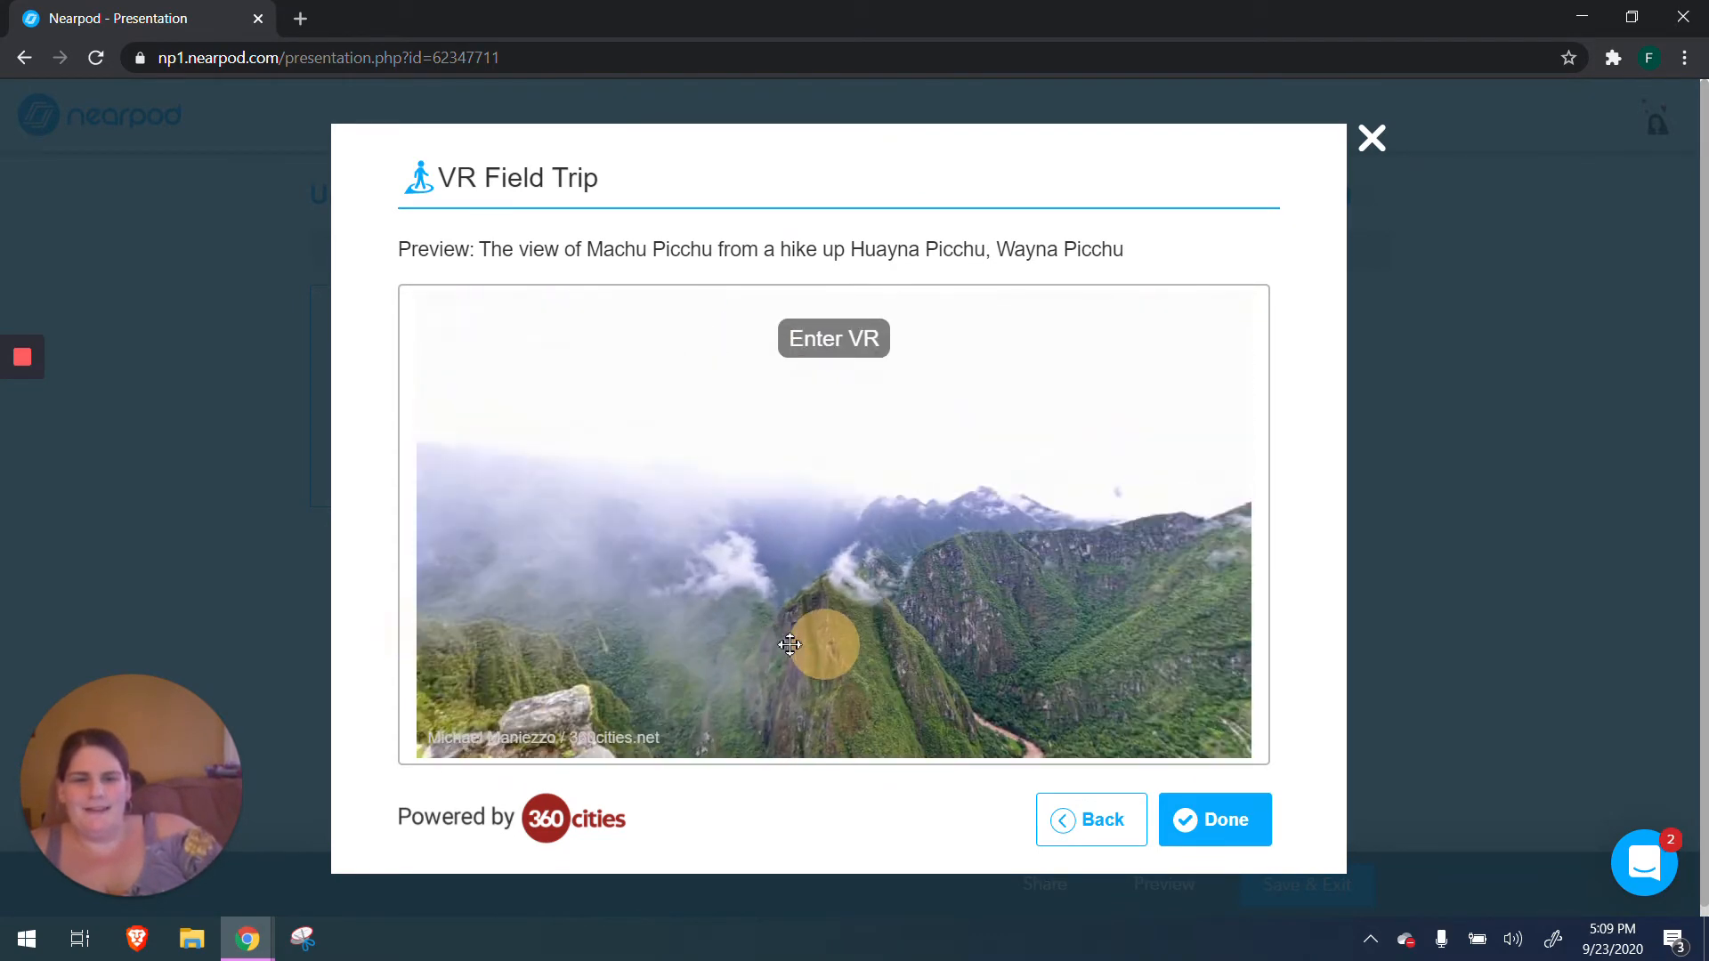
{"action": "left_click", "coordinate": [1235, 819]}
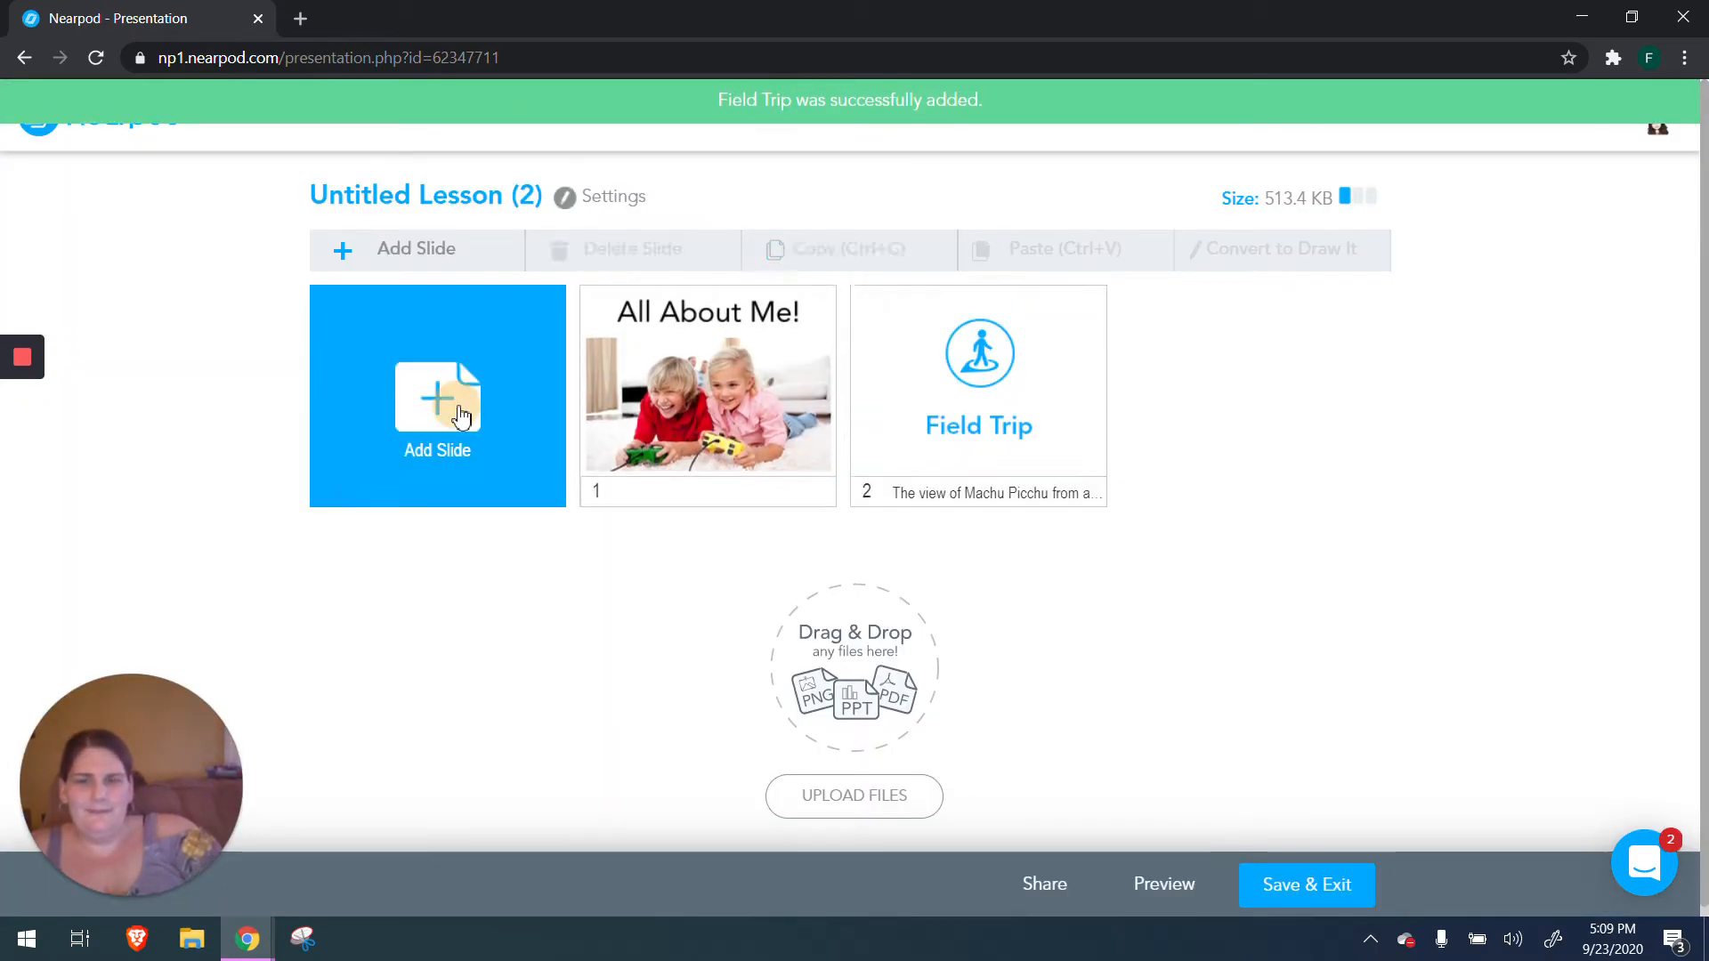
Step: Add a Nearpod 3D slide with the Earth model from Staff Picks, rotating and zooming its preview before inserting it
{"action": "left_click", "coordinate": [440, 400]}
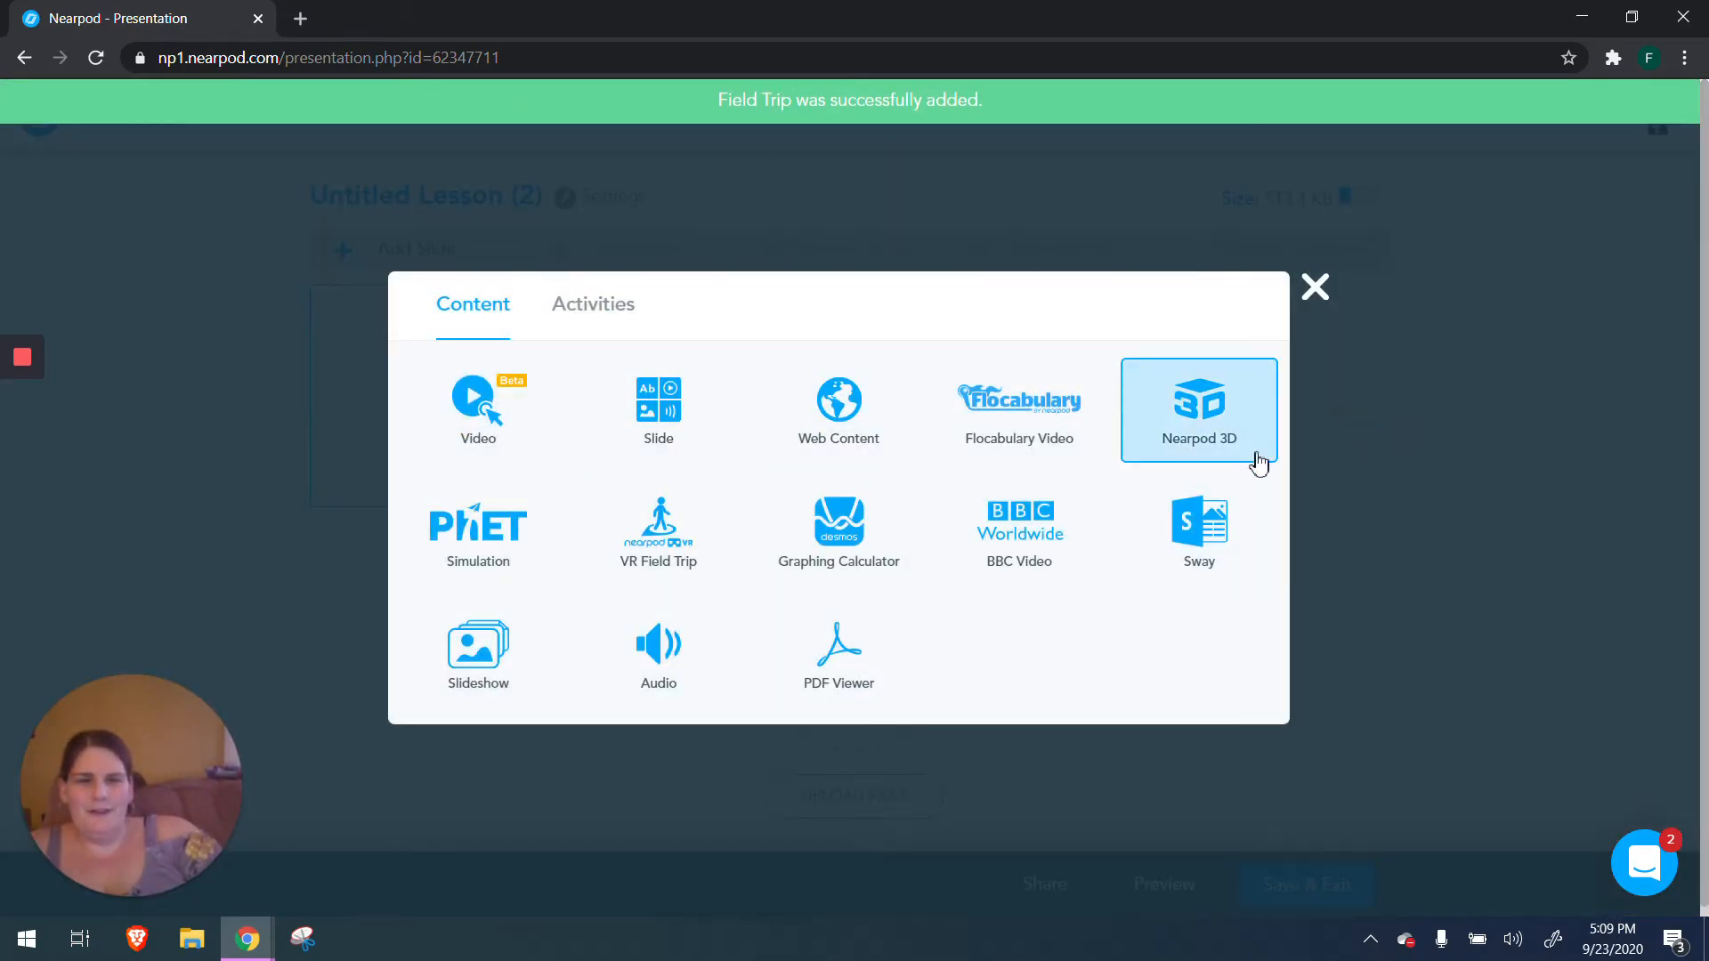
{"action": "left_click", "coordinate": [1232, 429]}
{"action": "left_click", "coordinate": [1187, 599]}
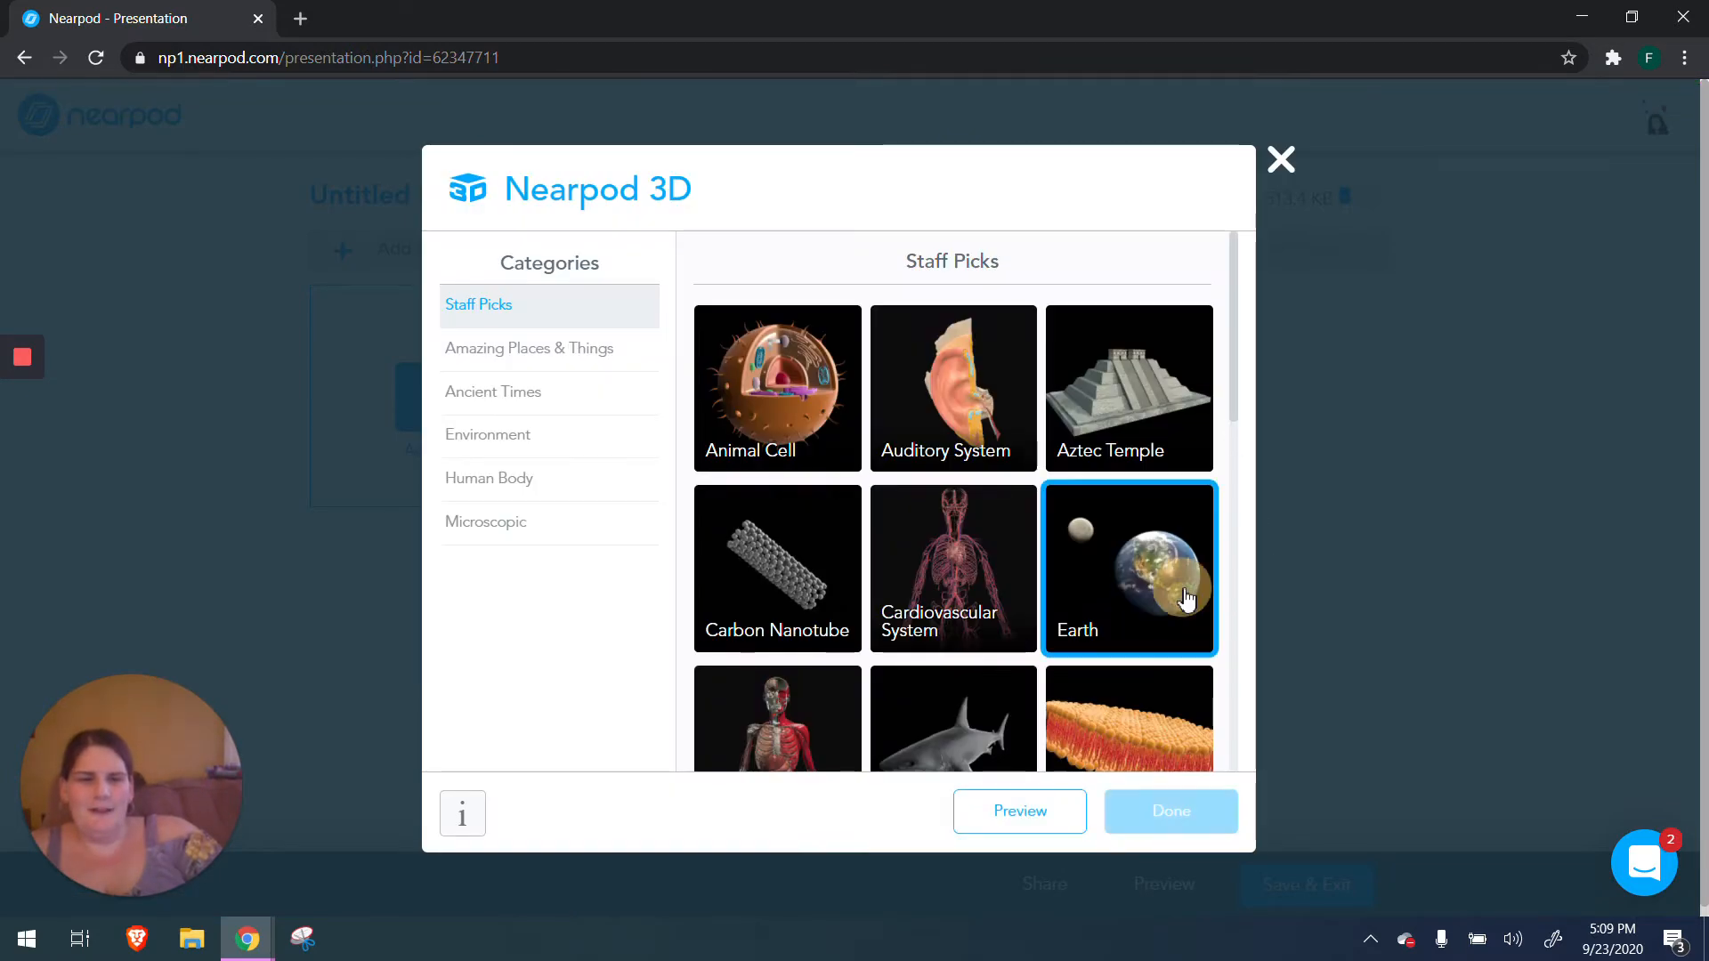
{"action": "left_click", "coordinate": [1024, 812]}
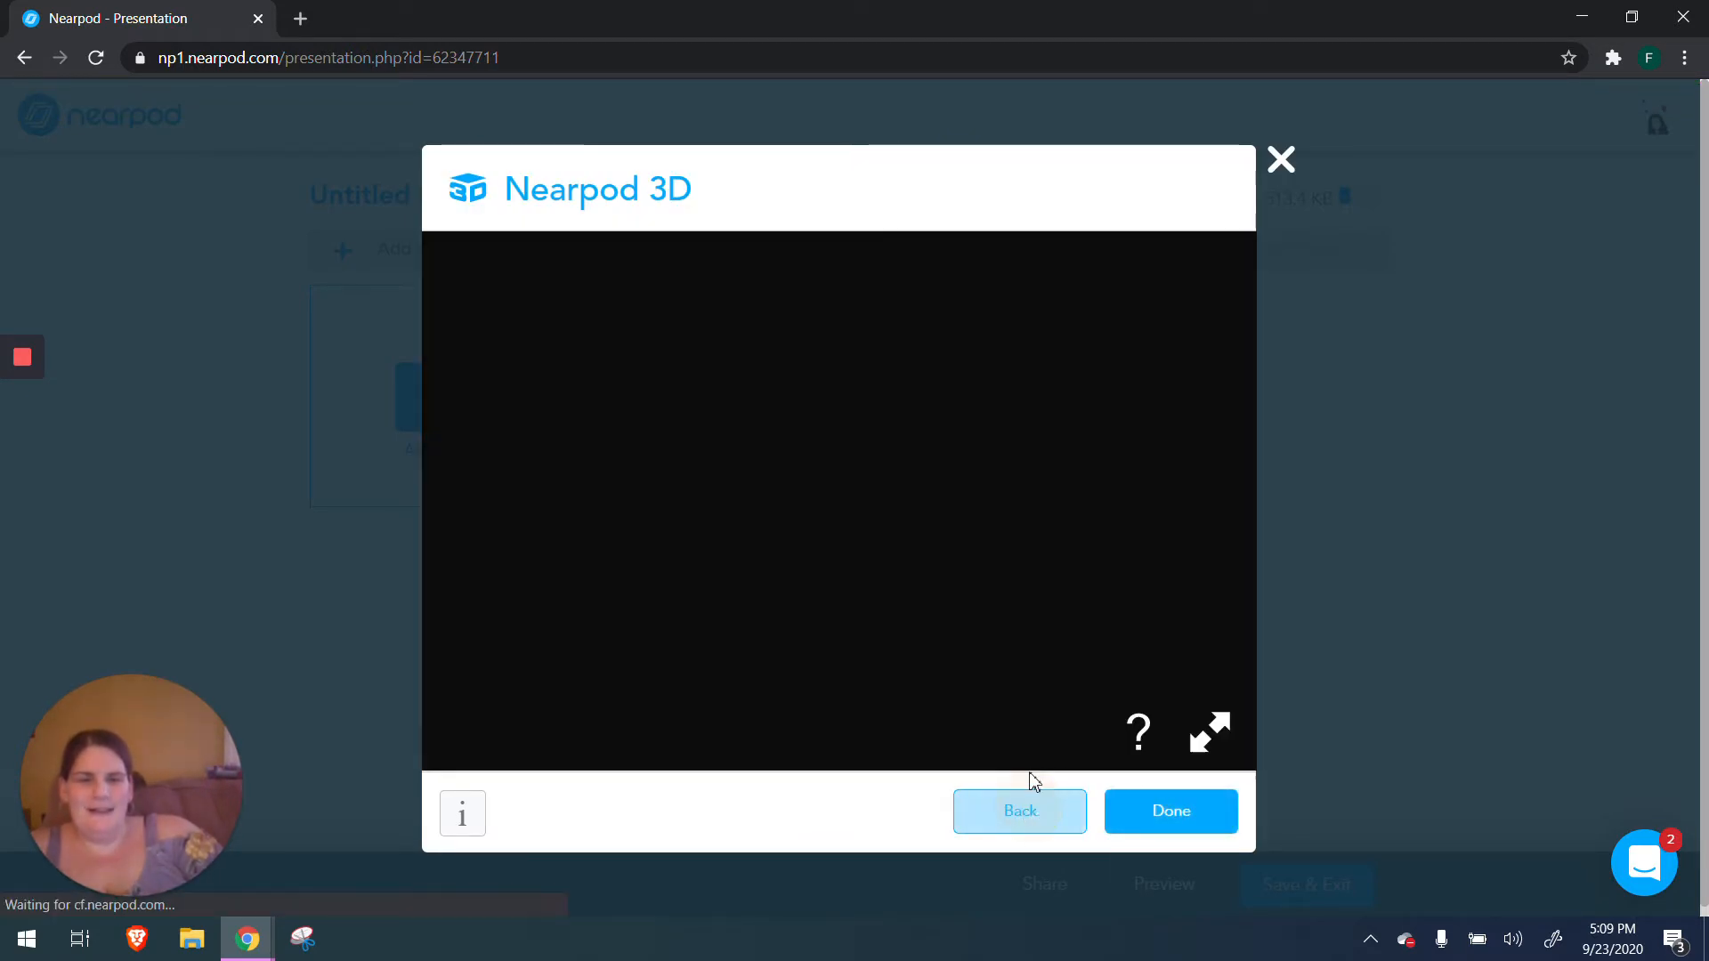
{"action": "mouse_move", "coordinate": [793, 540]}
{"action": "left_mouse_down"}
{"action": "mouse_move", "coordinate": [762, 455]}
{"action": "mouse_move", "coordinate": [884, 438]}
{"action": "mouse_move", "coordinate": [972, 664]}
{"action": "mouse_move", "coordinate": [733, 594]}
{"action": "mouse_move", "coordinate": [961, 383]}
{"action": "left_mouse_up"}
{"action": "scroll", "coordinate": [890, 445], "scroll_direction": "up", "scroll_amount": 4}
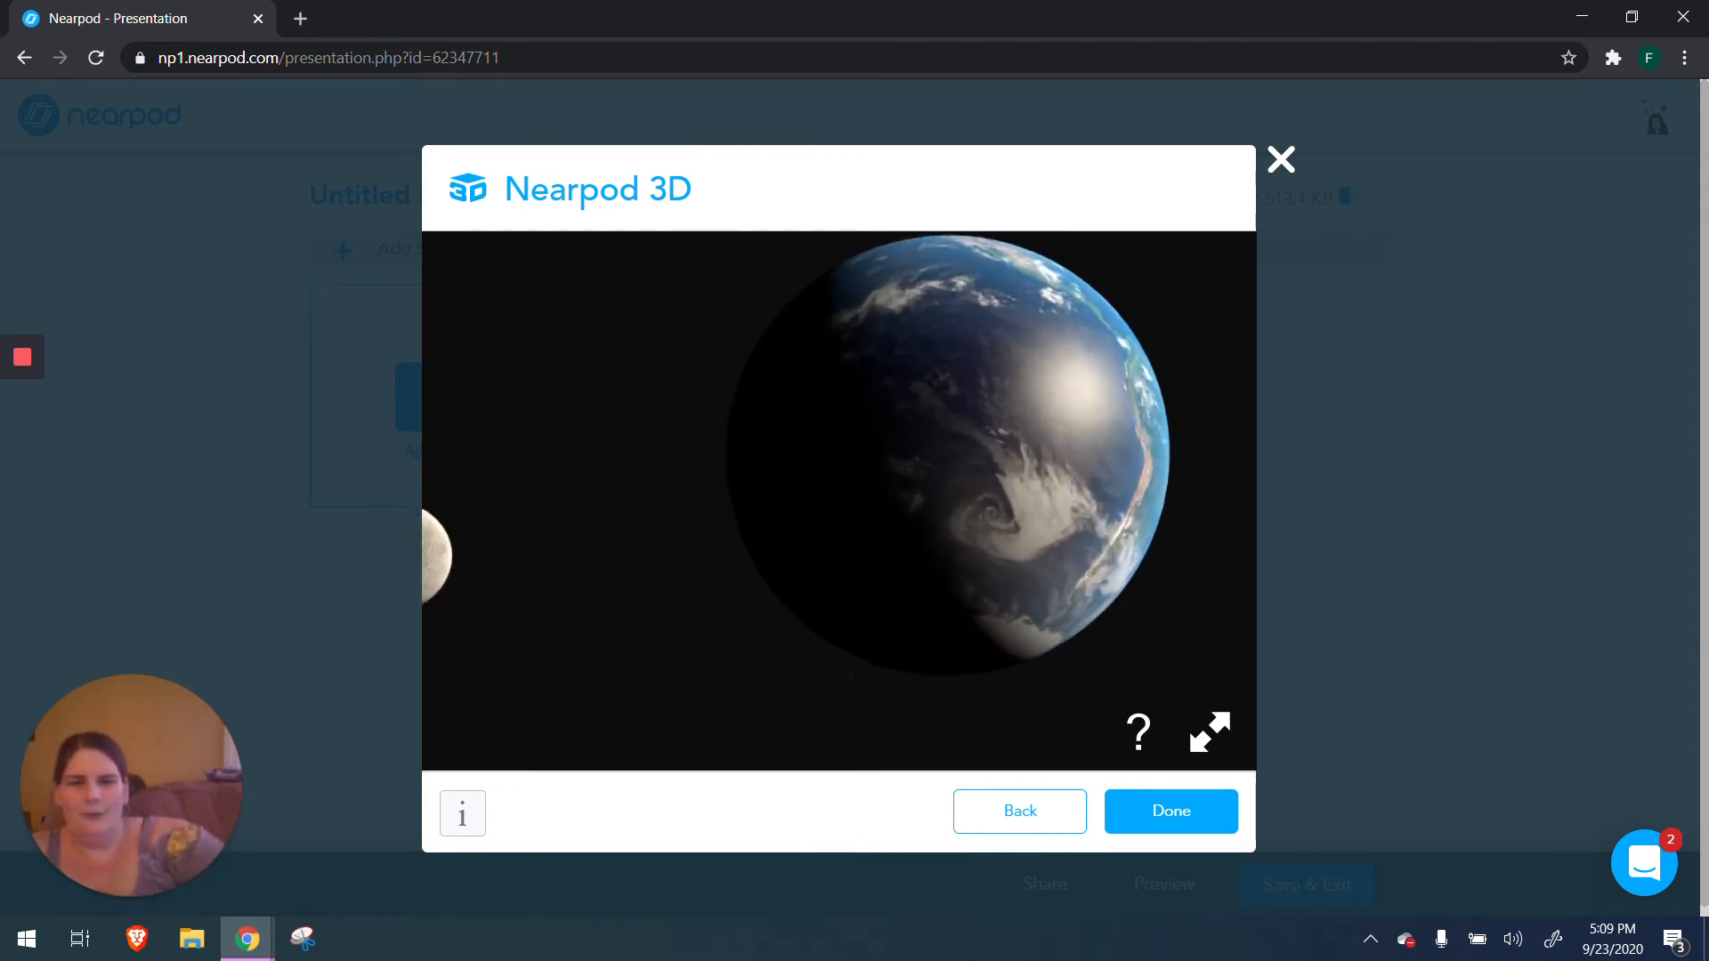
{"action": "left_click_drag", "start_coordinate": [925, 267], "coordinate": [929, 358]}
{"action": "left_click_drag", "start_coordinate": [928, 498], "coordinate": [839, 429]}
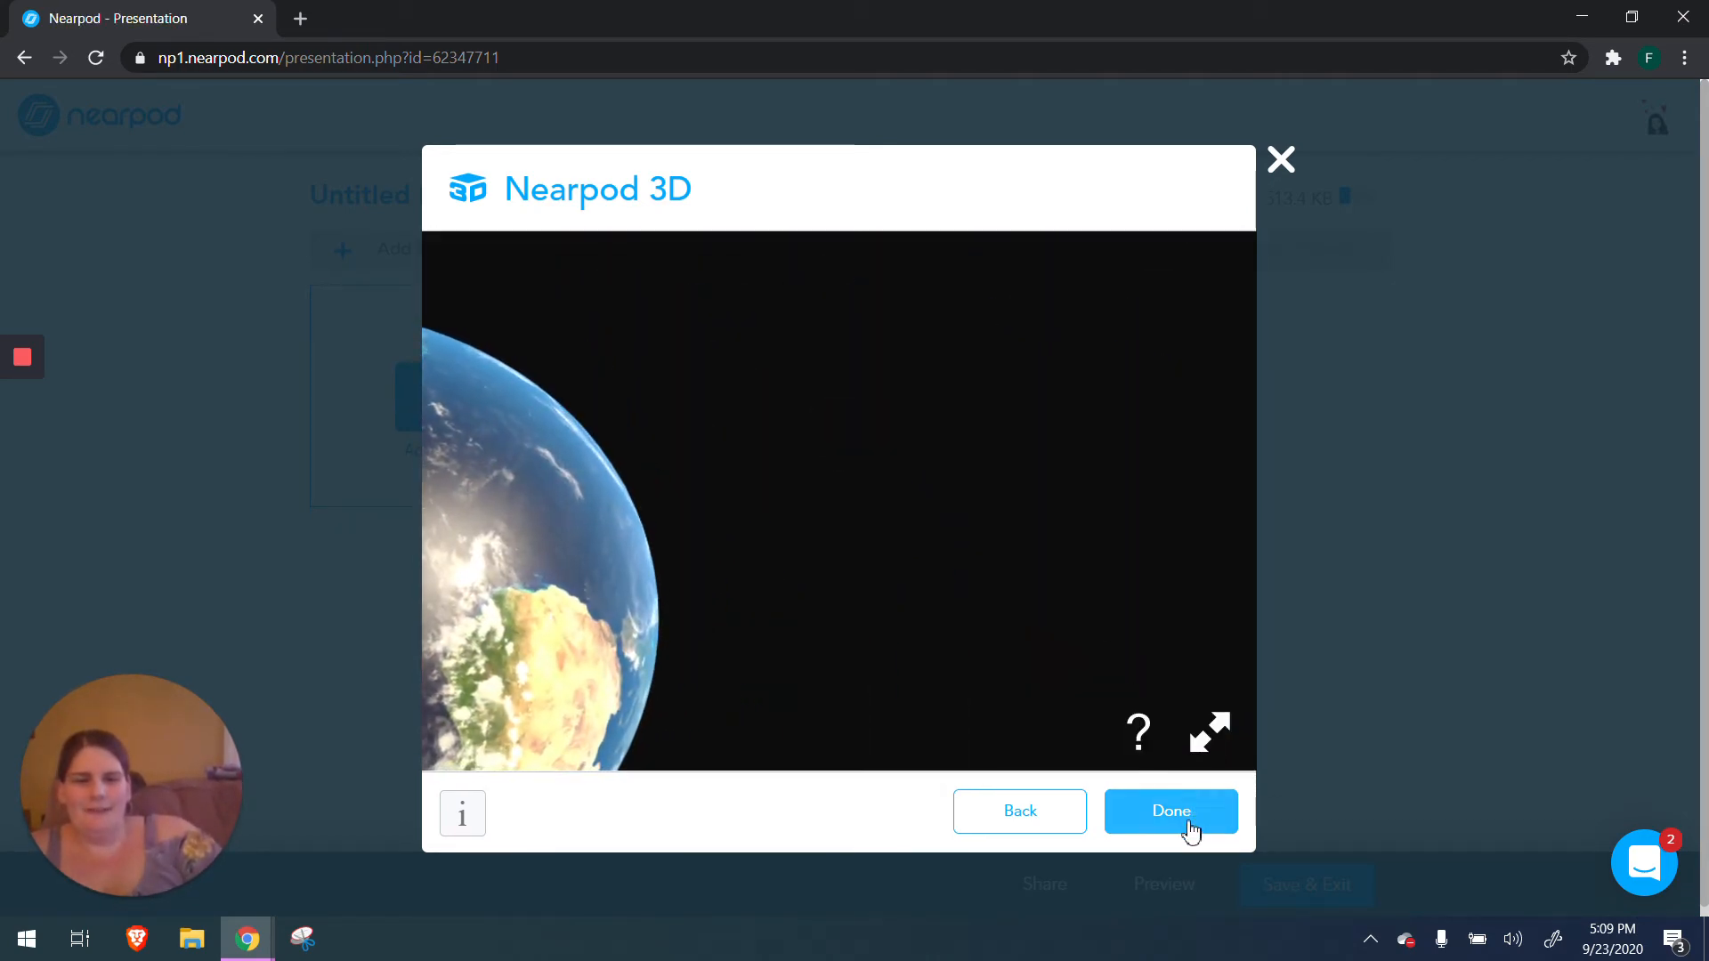
{"action": "left_click", "coordinate": [1184, 818]}
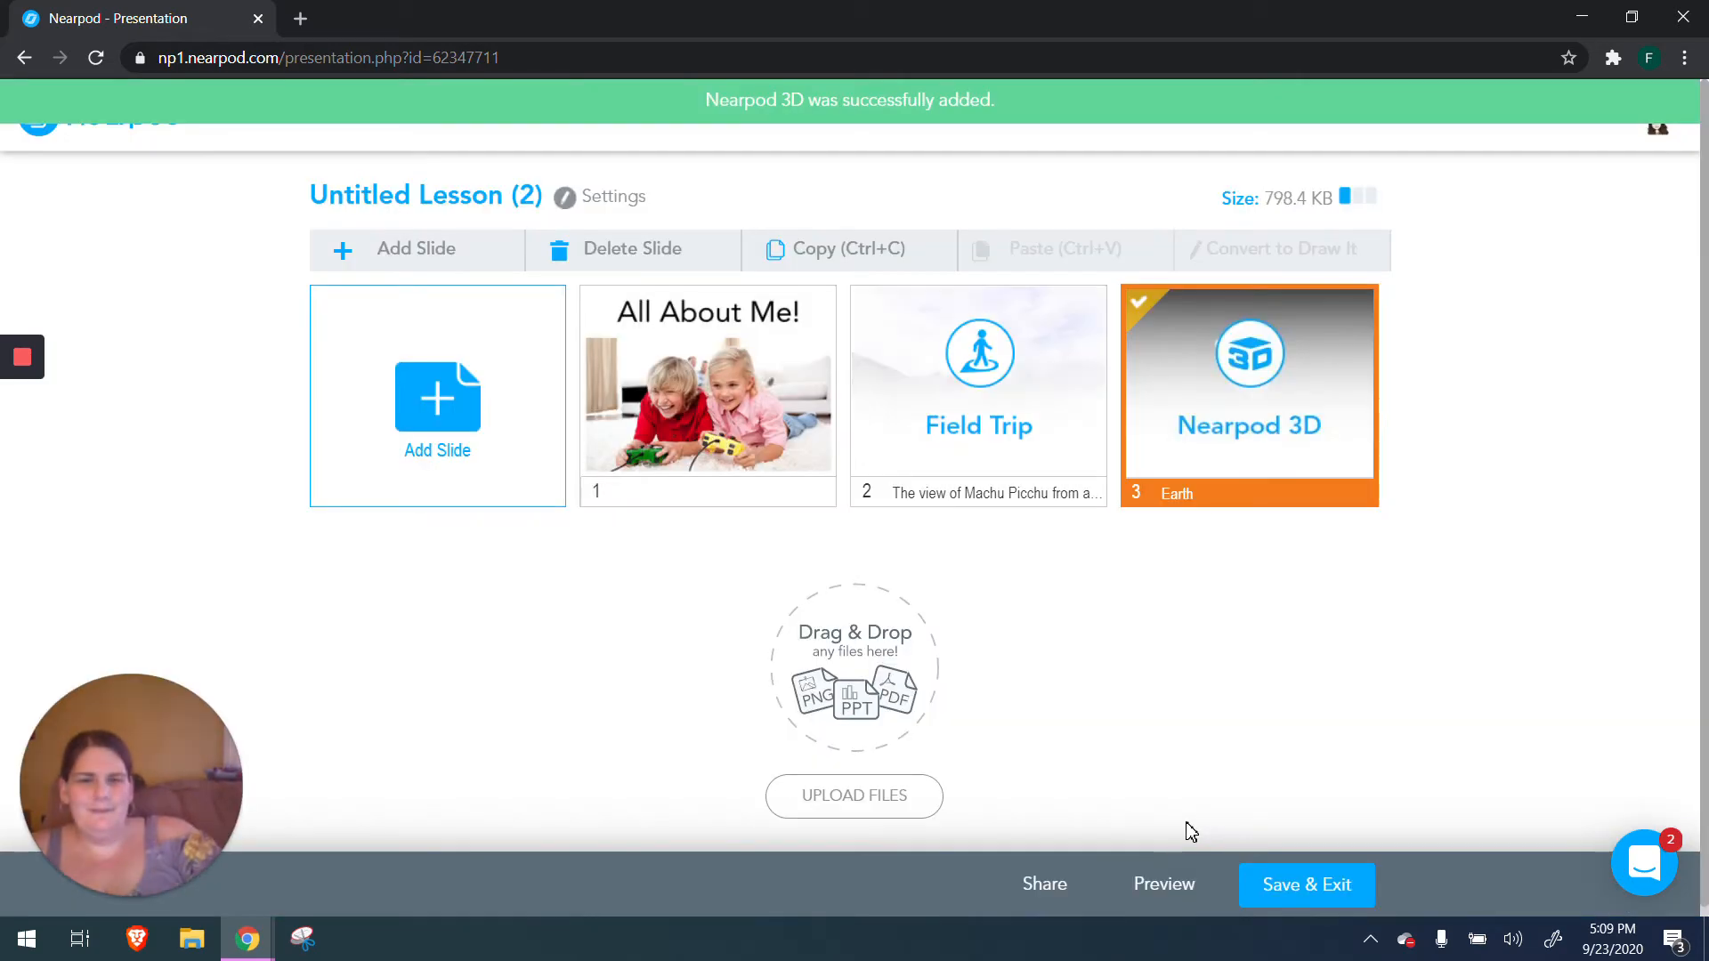
Step: Start a Web Content slide, switch to YouTube in a new browser tab, and search for "all about me"
{"action": "left_click", "coordinate": [439, 456]}
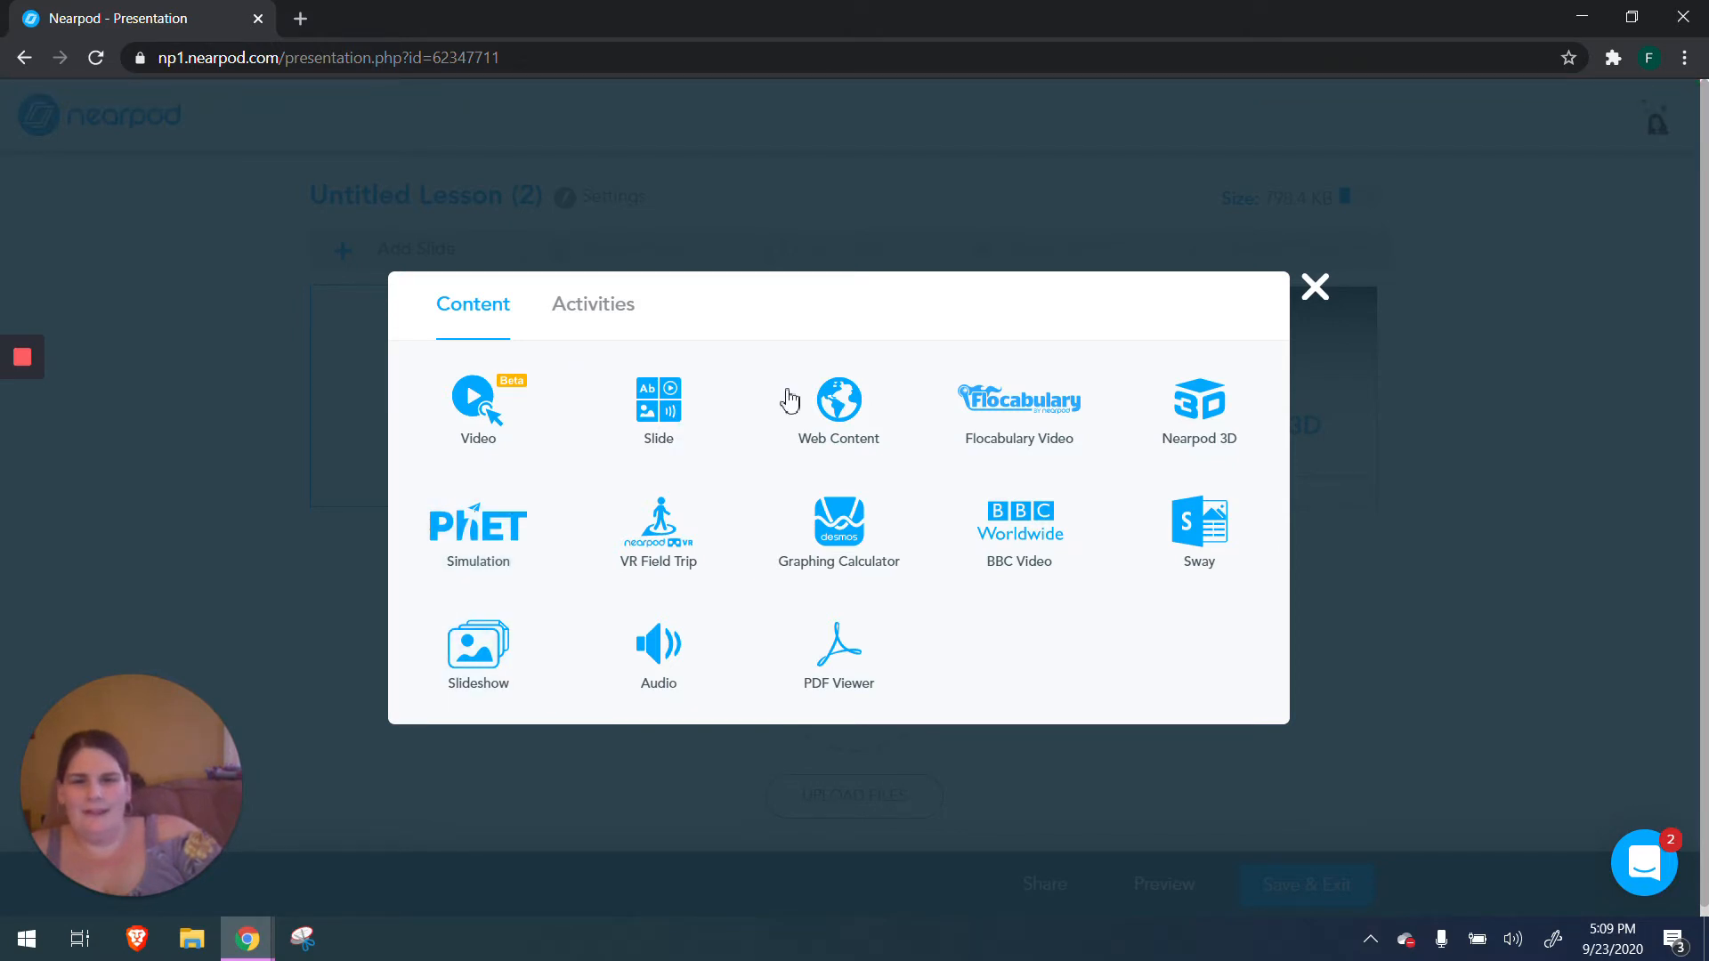
{"action": "left_click", "coordinate": [852, 395]}
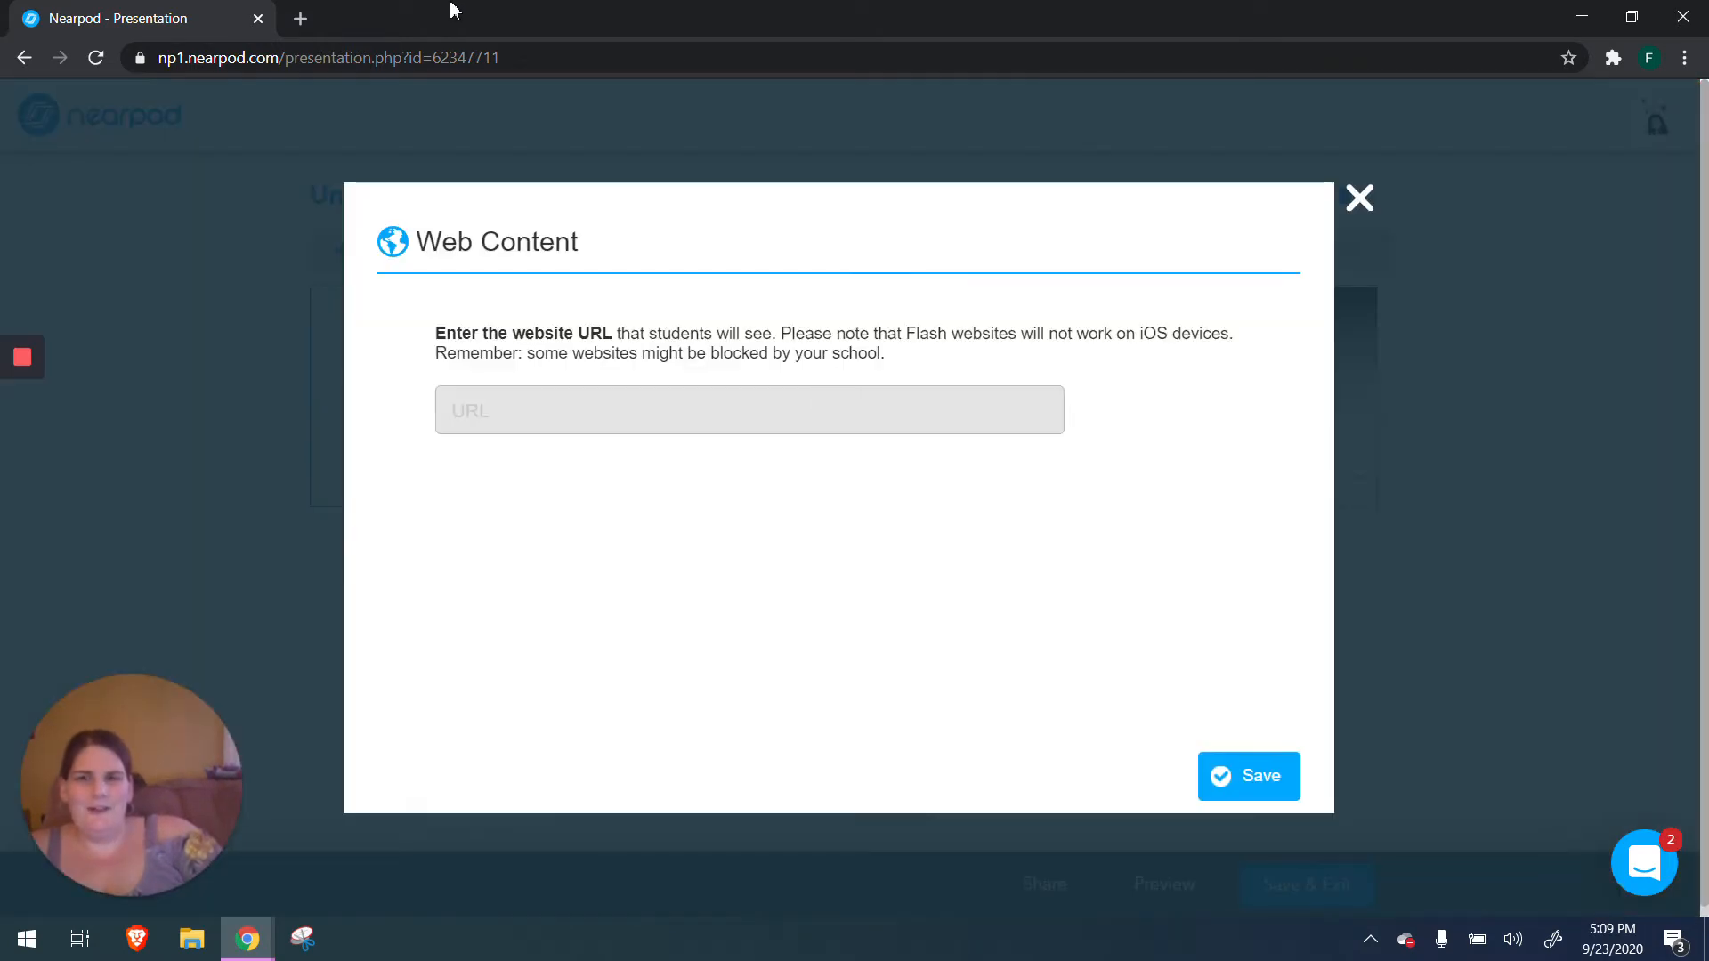
{"action": "left_click", "coordinate": [310, 18]}
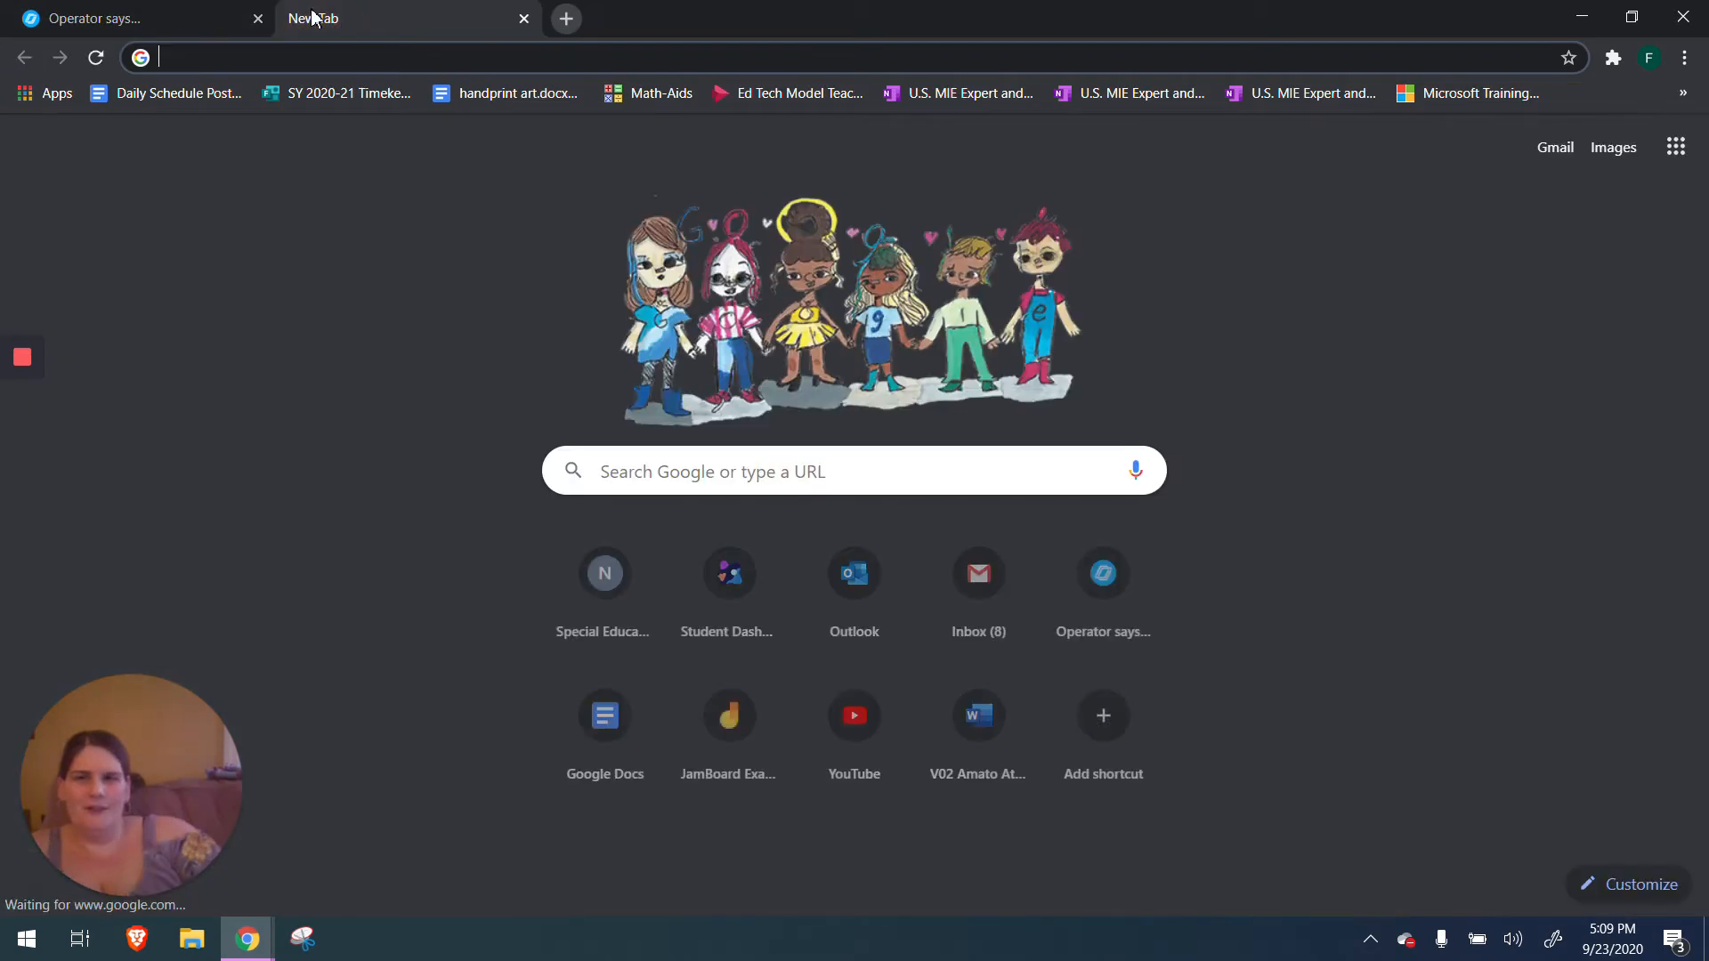
{"action": "type", "text": "youtube"}
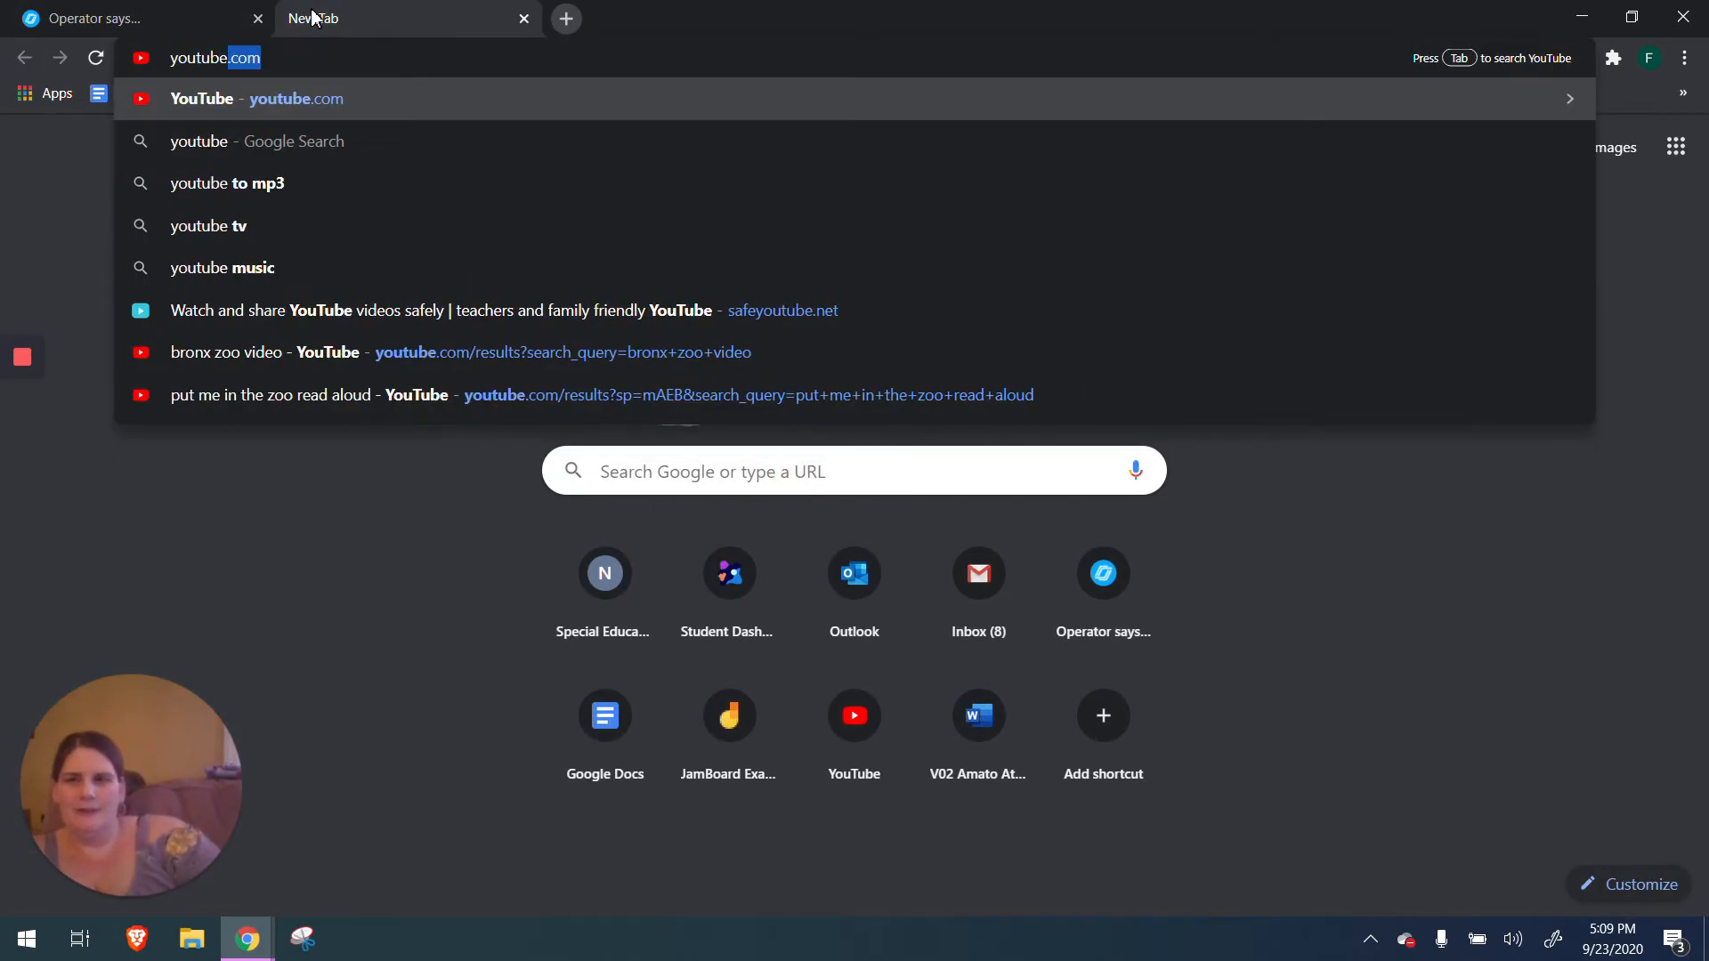
{"action": "key", "text": "Return"}
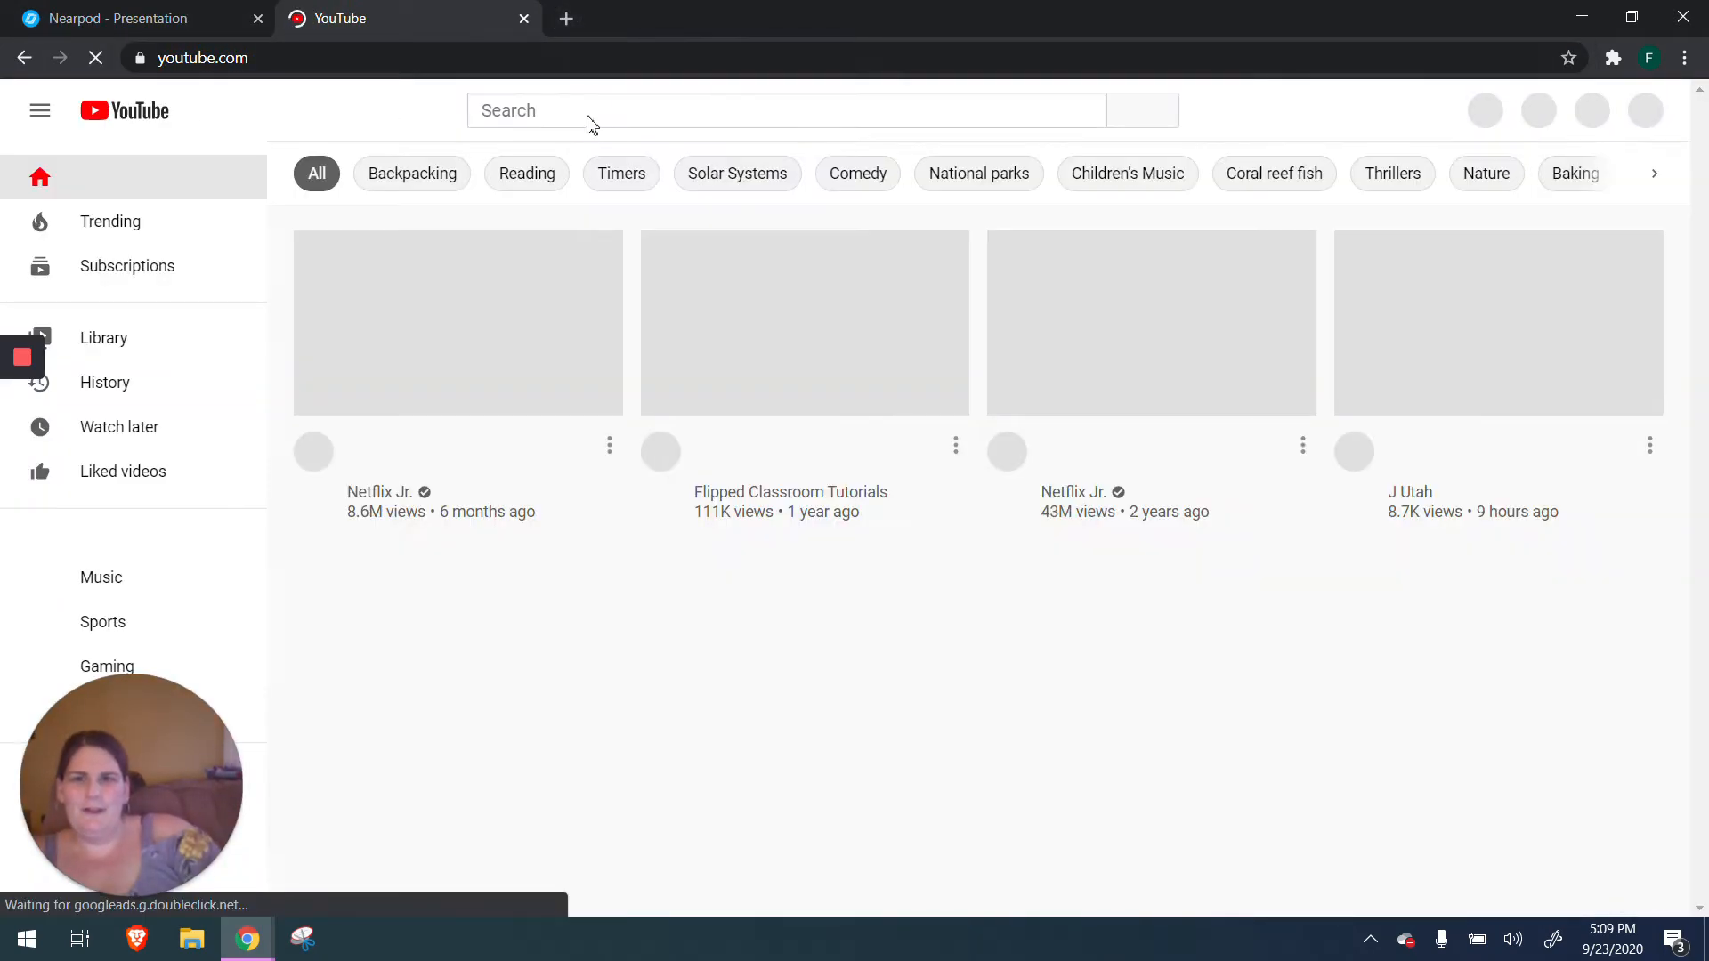
{"action": "left_click", "coordinate": [589, 123]}
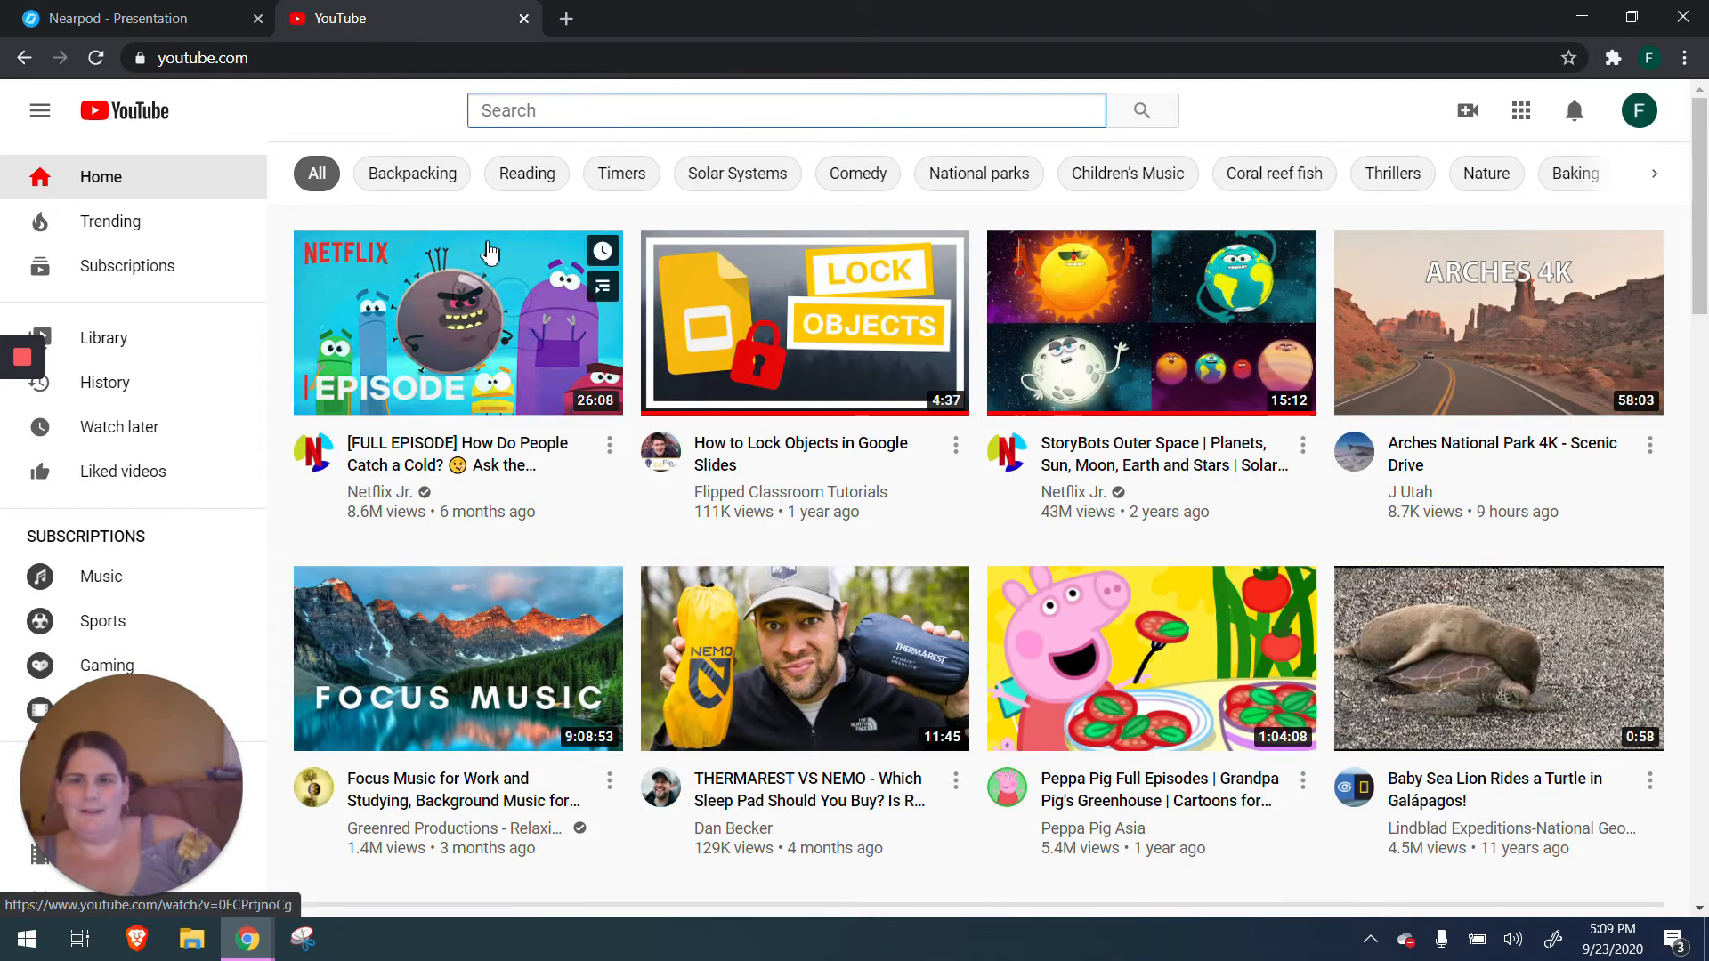
{"action": "type", "text": "all about me"}
{"action": "key", "text": "Return"}
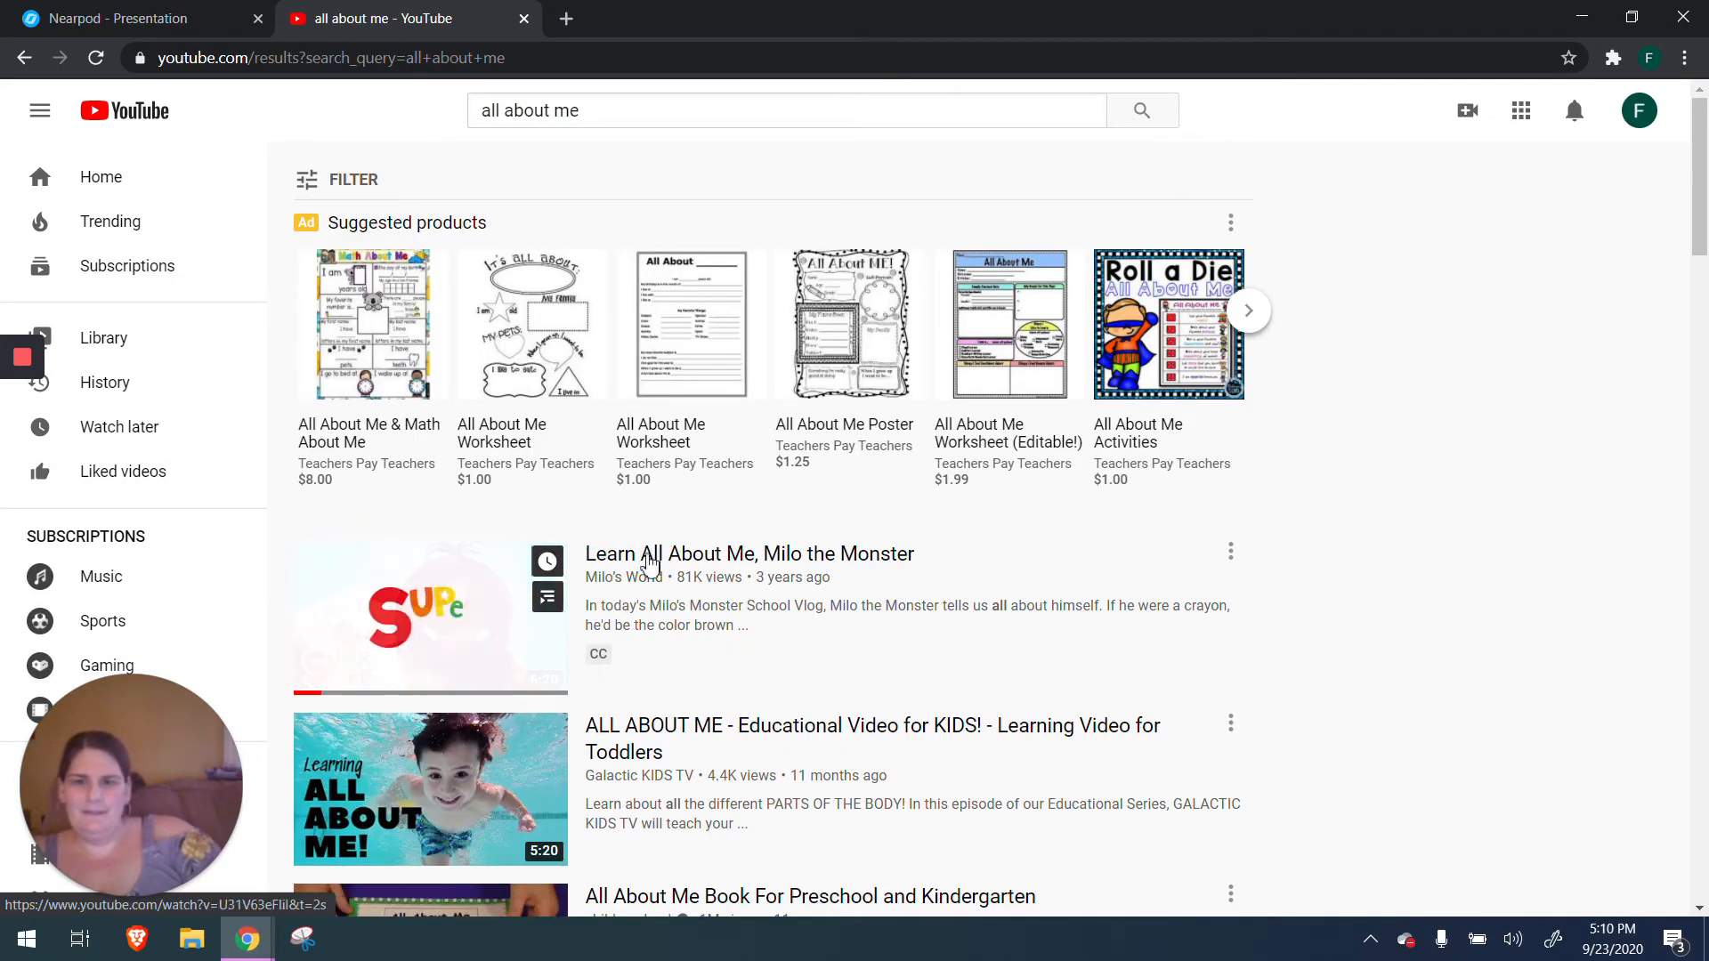
Step: Open the video "Learn All About Me, Milo the Monster", pause it, and copy its share link
{"action": "left_click", "coordinate": [647, 559]}
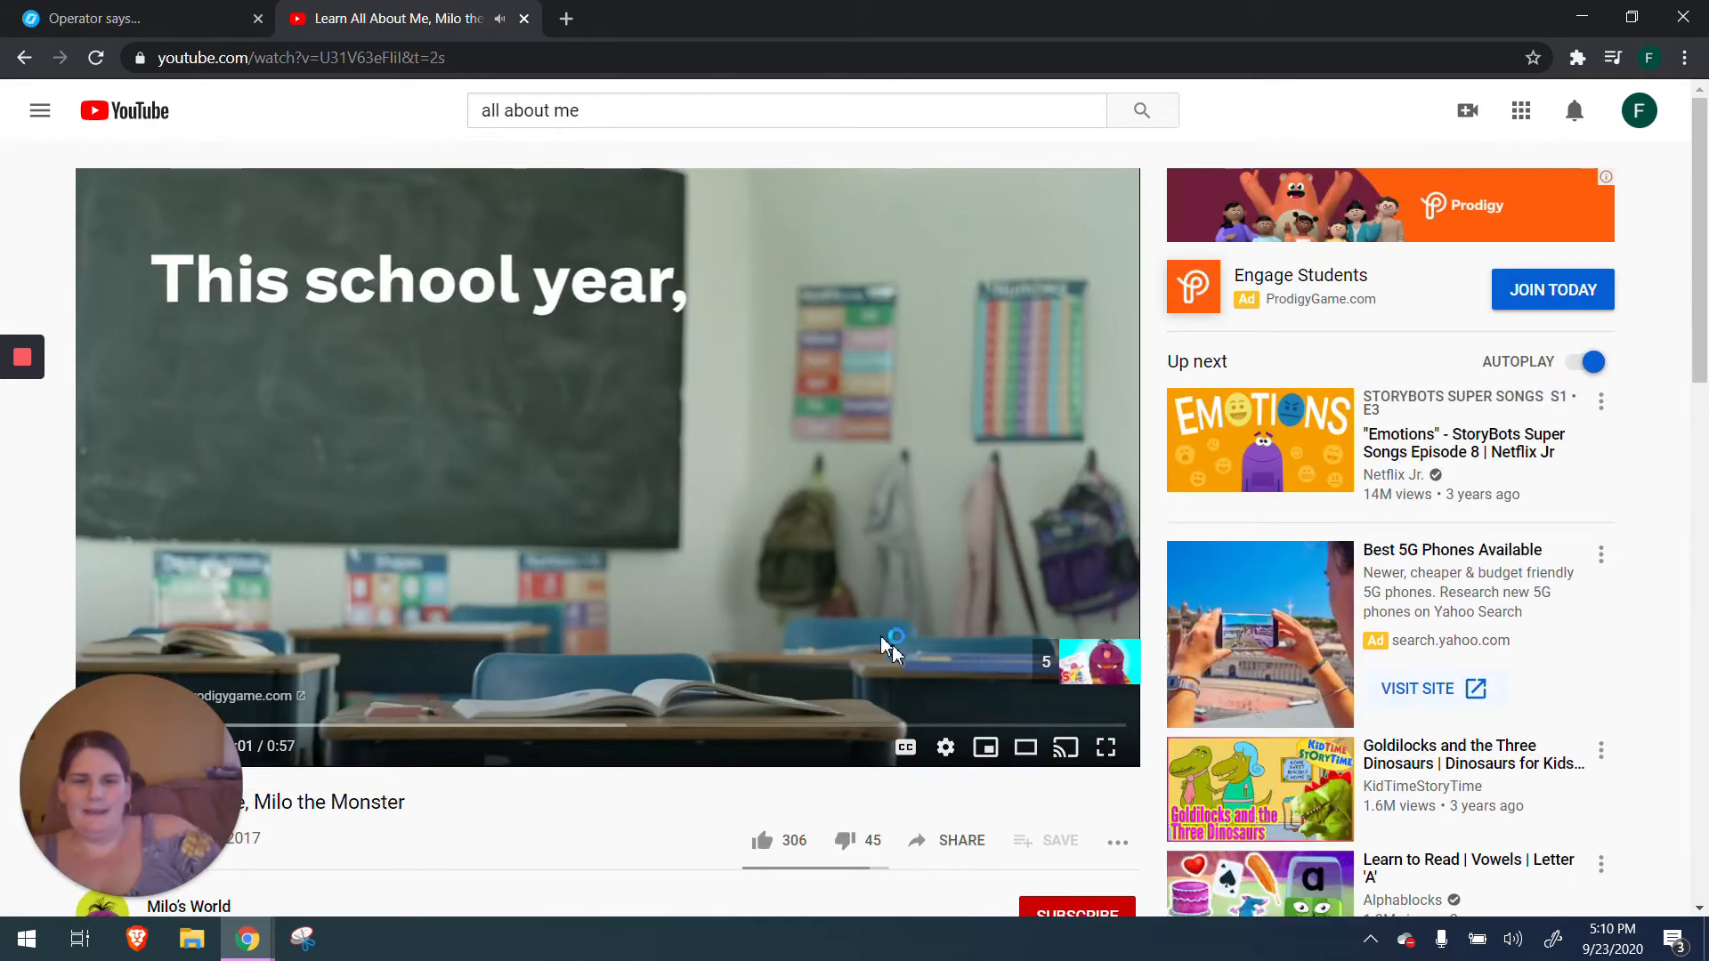
{"action": "left_click", "coordinate": [883, 641]}
{"action": "left_click", "coordinate": [956, 855]}
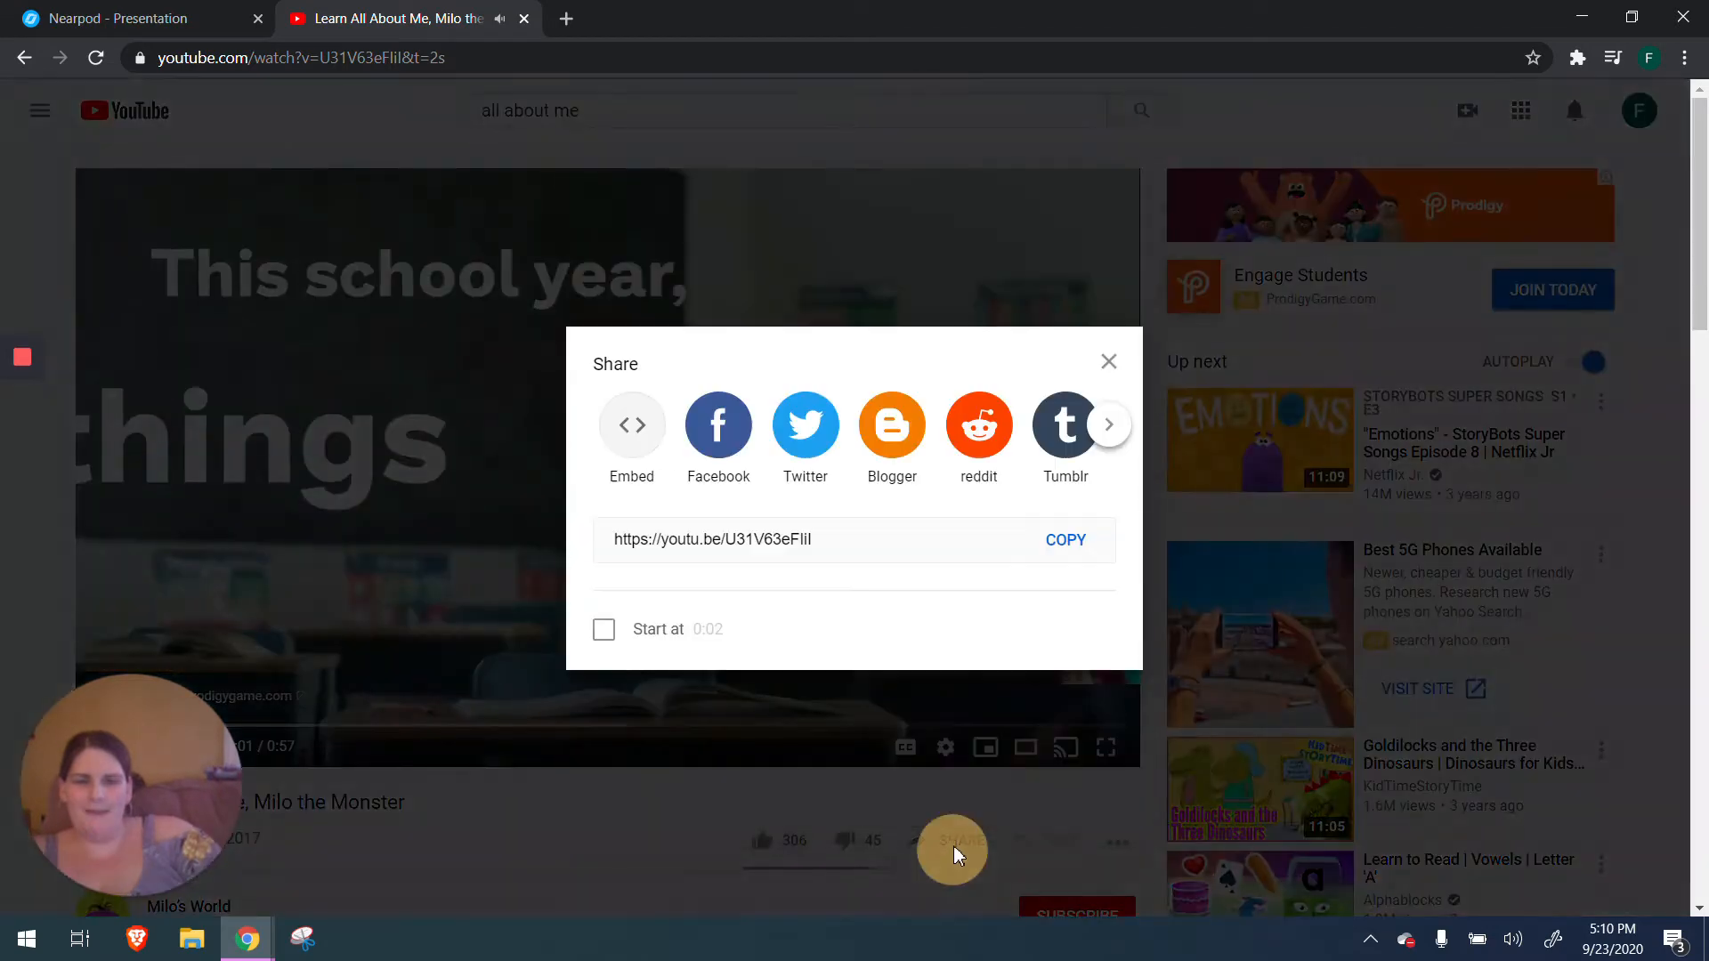
{"action": "left_click", "coordinate": [1068, 538]}
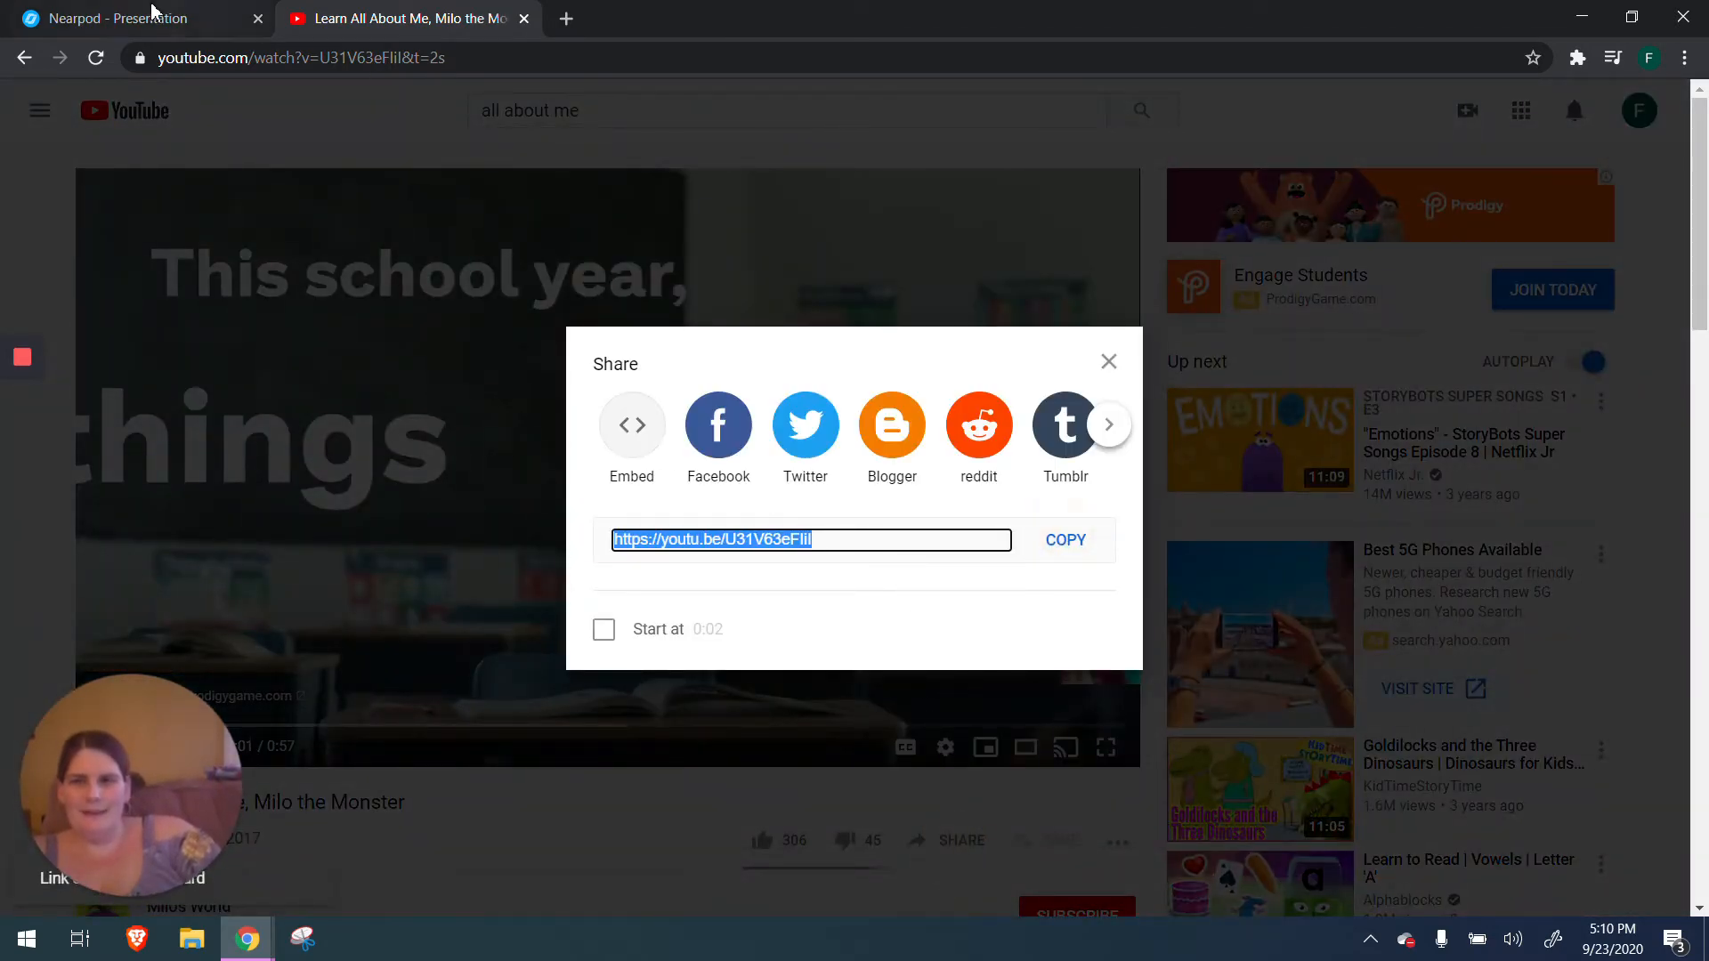
Step: Return to the Nearpod lesson, paste the copied video link as the Web Content URL, and save the slide
{"action": "left_click", "coordinate": [125, 13]}
{"action": "left_click", "coordinate": [650, 414]}
{"action": "key", "text": "ctrl+v"}
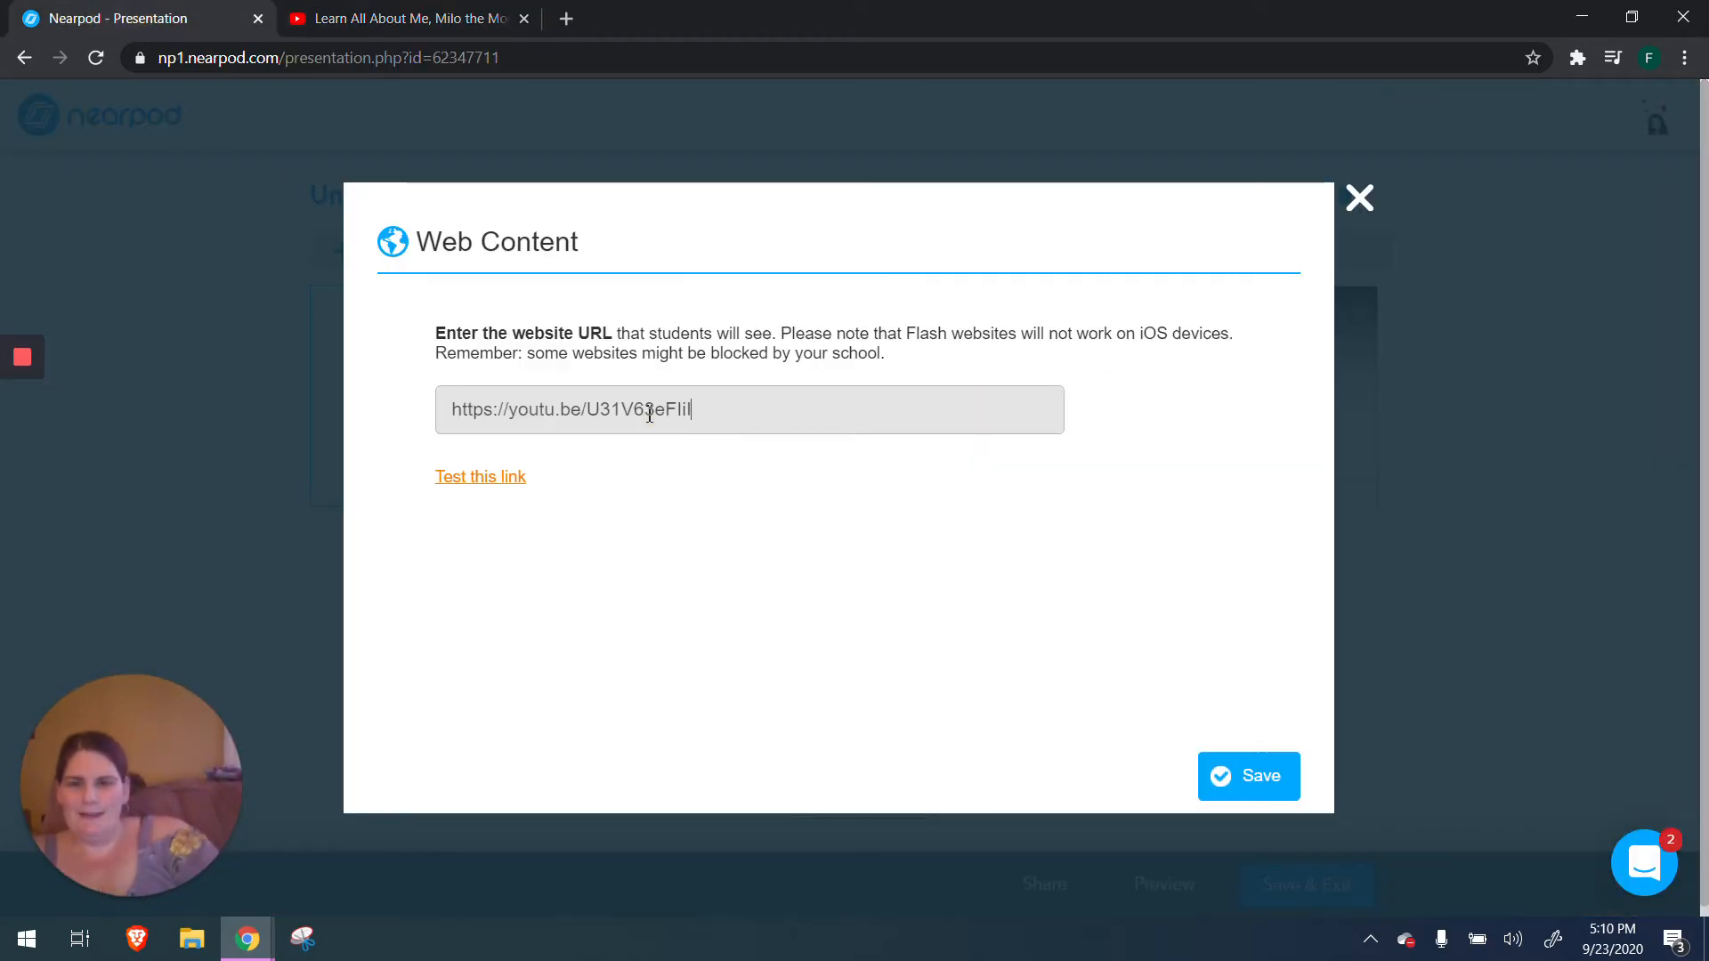
{"action": "left_click", "coordinate": [1268, 778]}
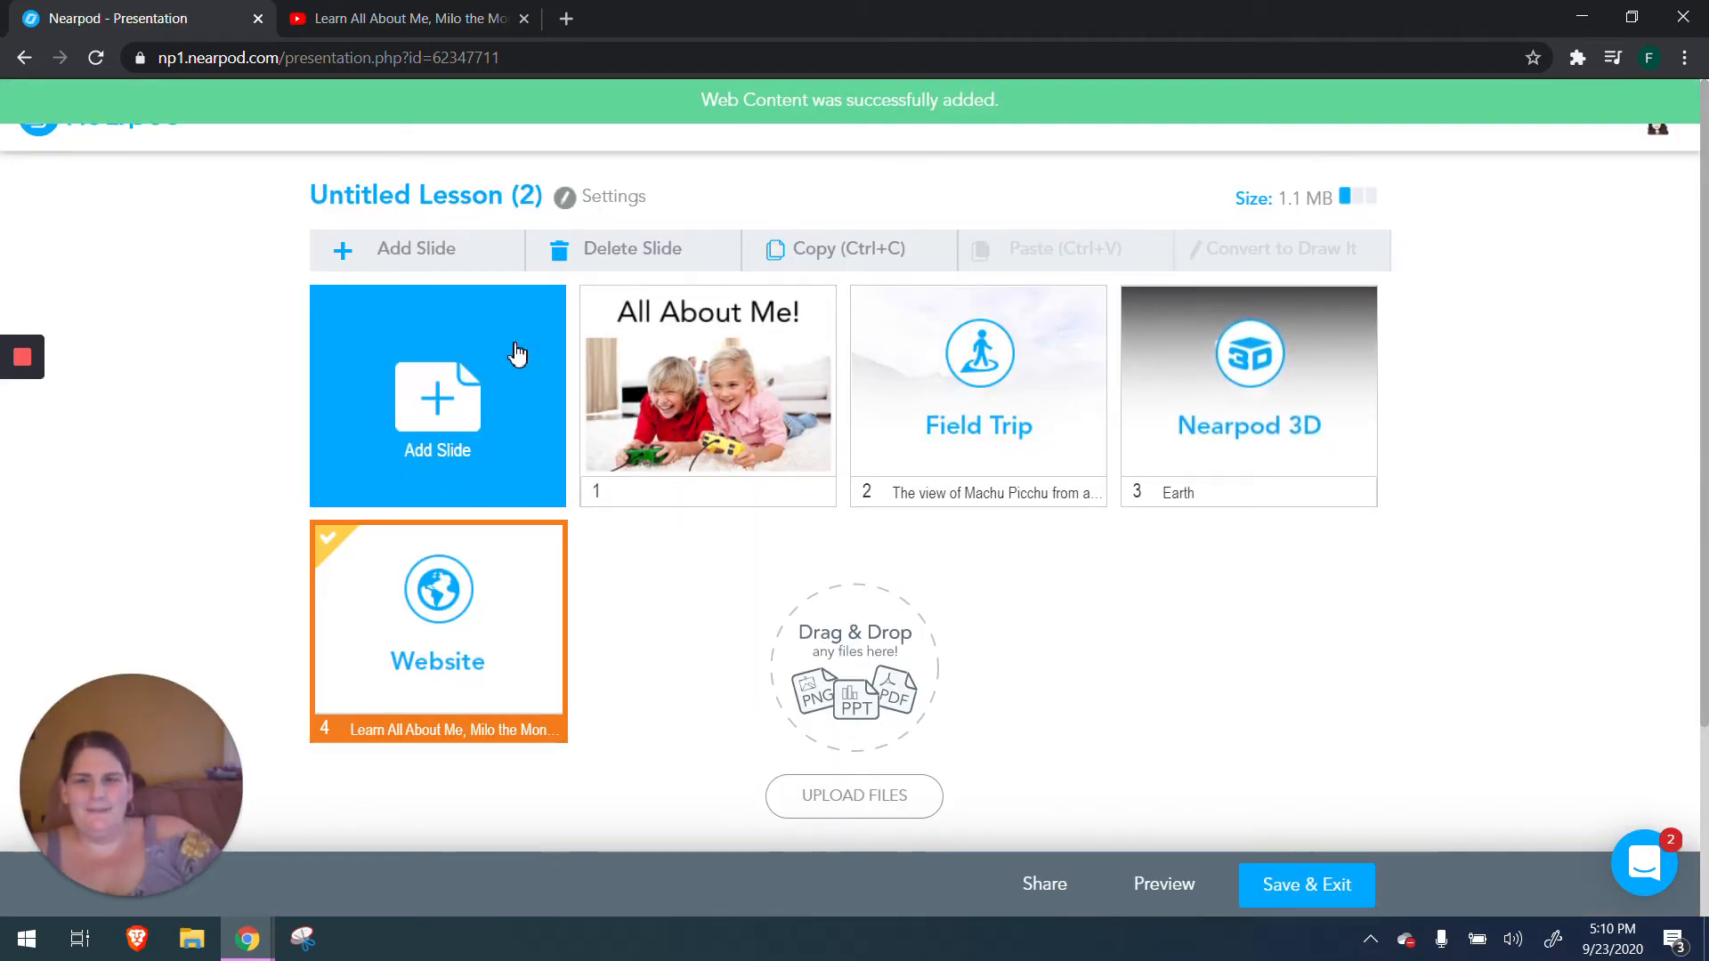
Step: Add a Time to Climb activity and enter "What do we see in the day?" as its first question
{"action": "left_click", "coordinate": [449, 382]}
{"action": "left_click", "coordinate": [611, 305]}
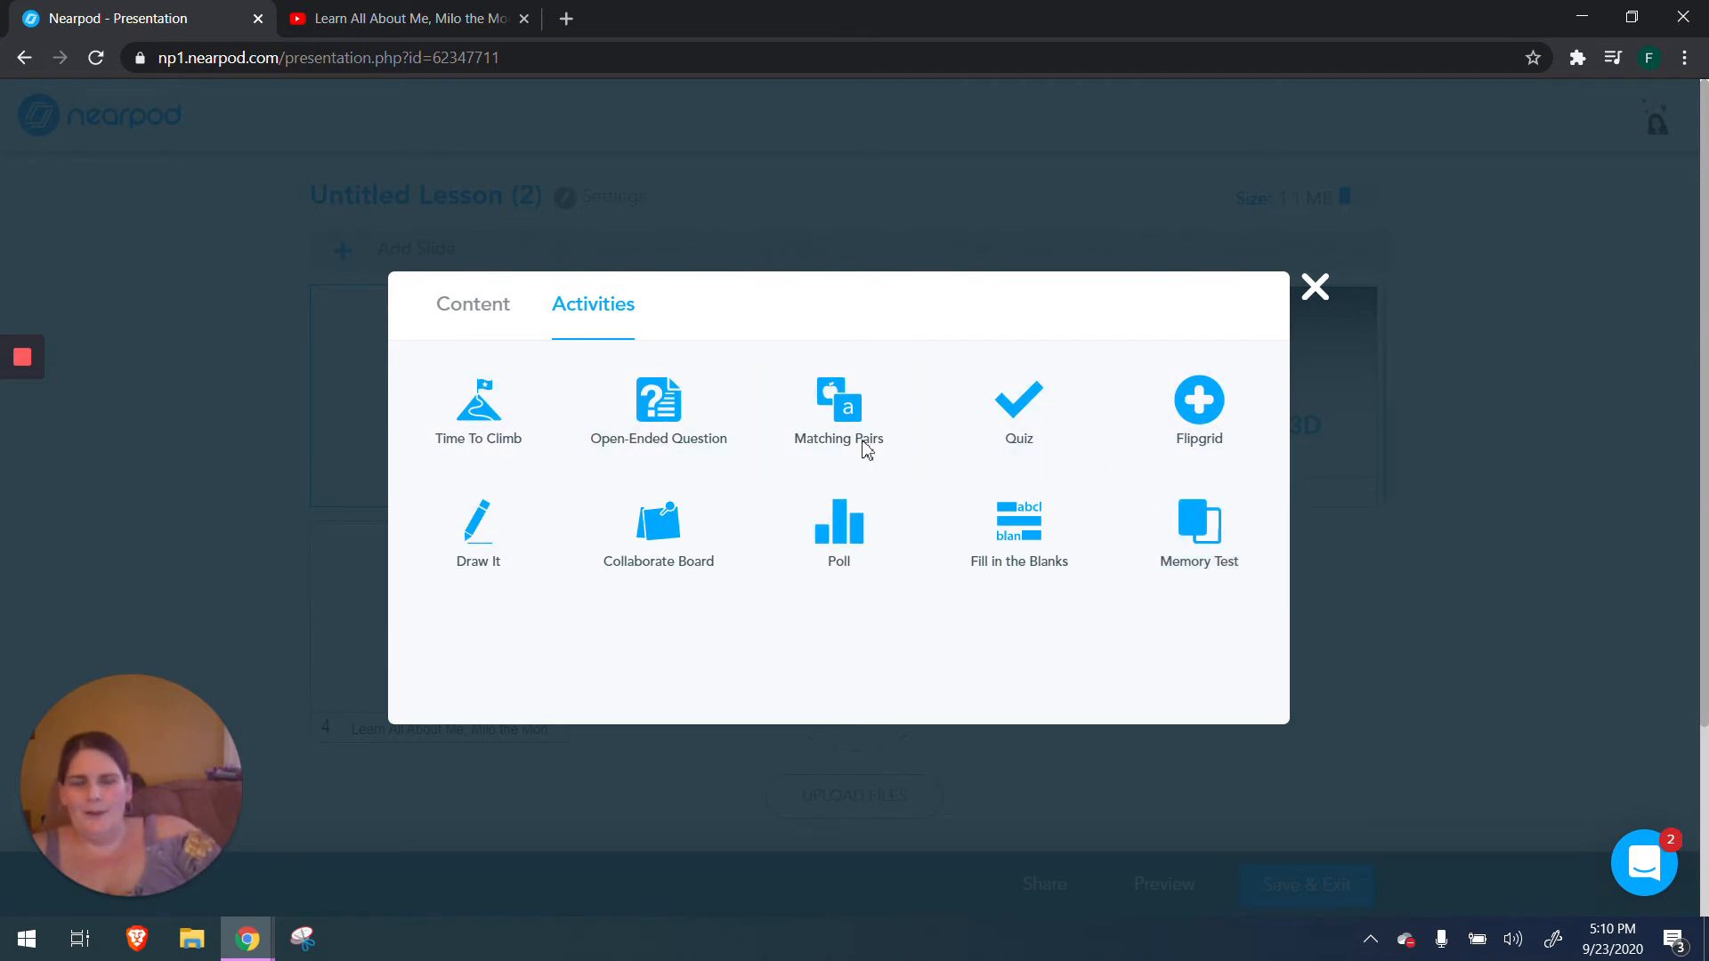
{"action": "left_click", "coordinate": [465, 445]}
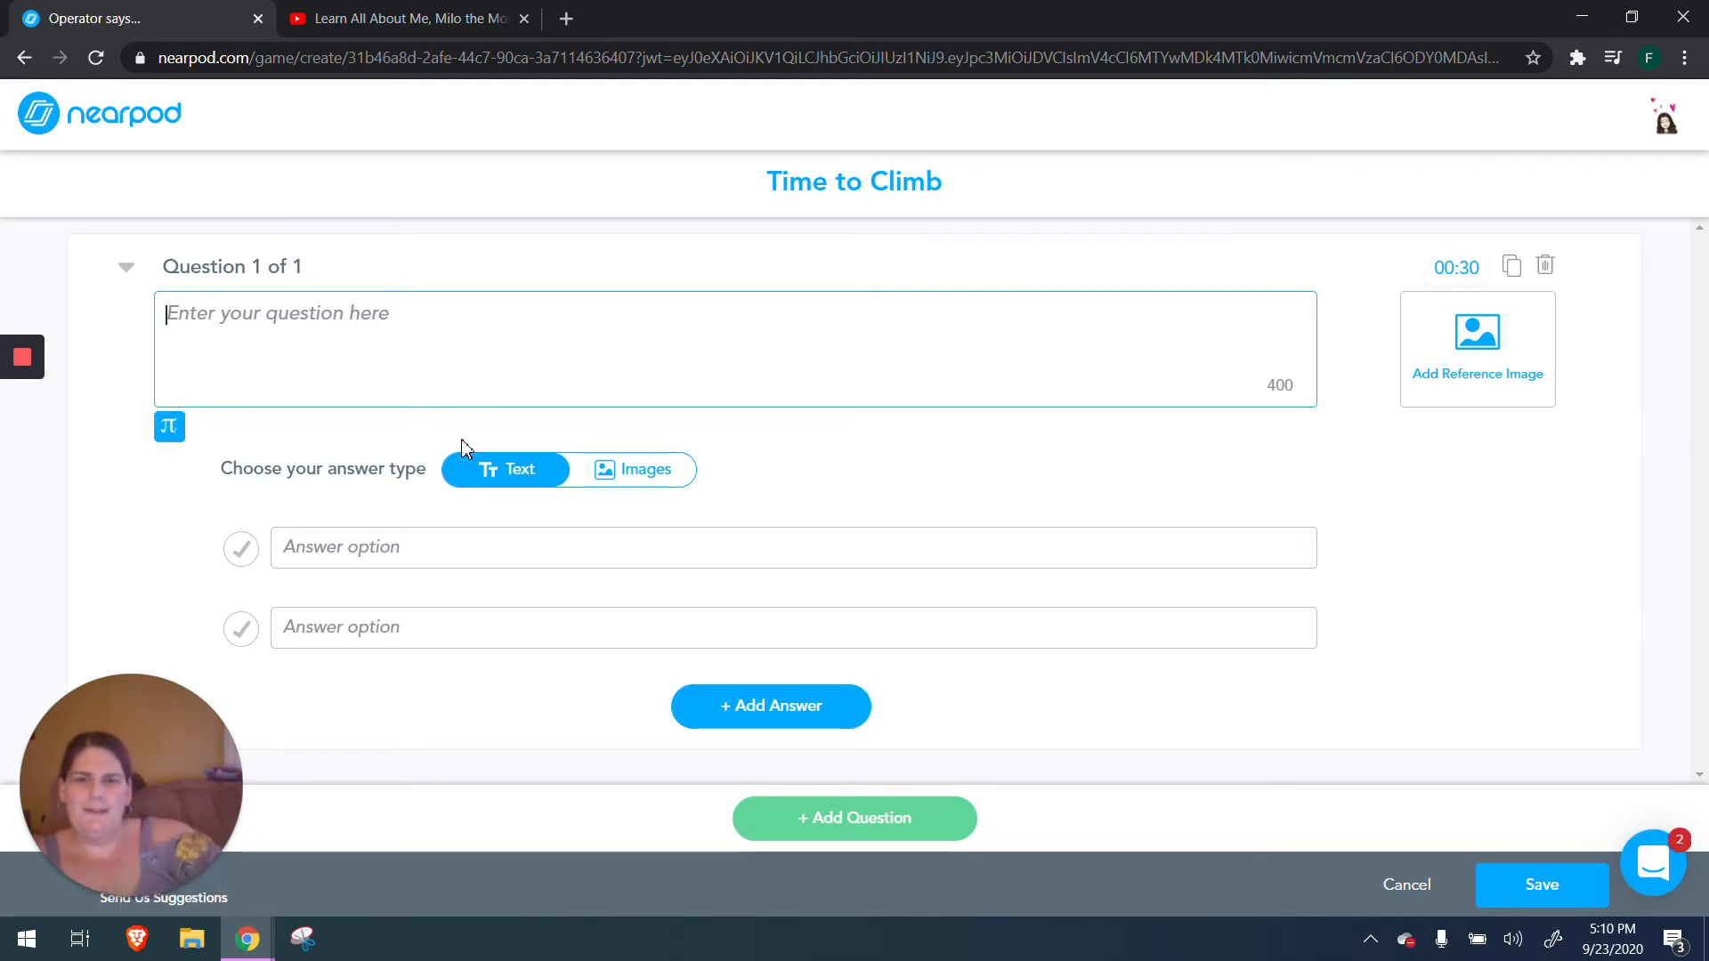
{"action": "left_click", "coordinate": [464, 444]}
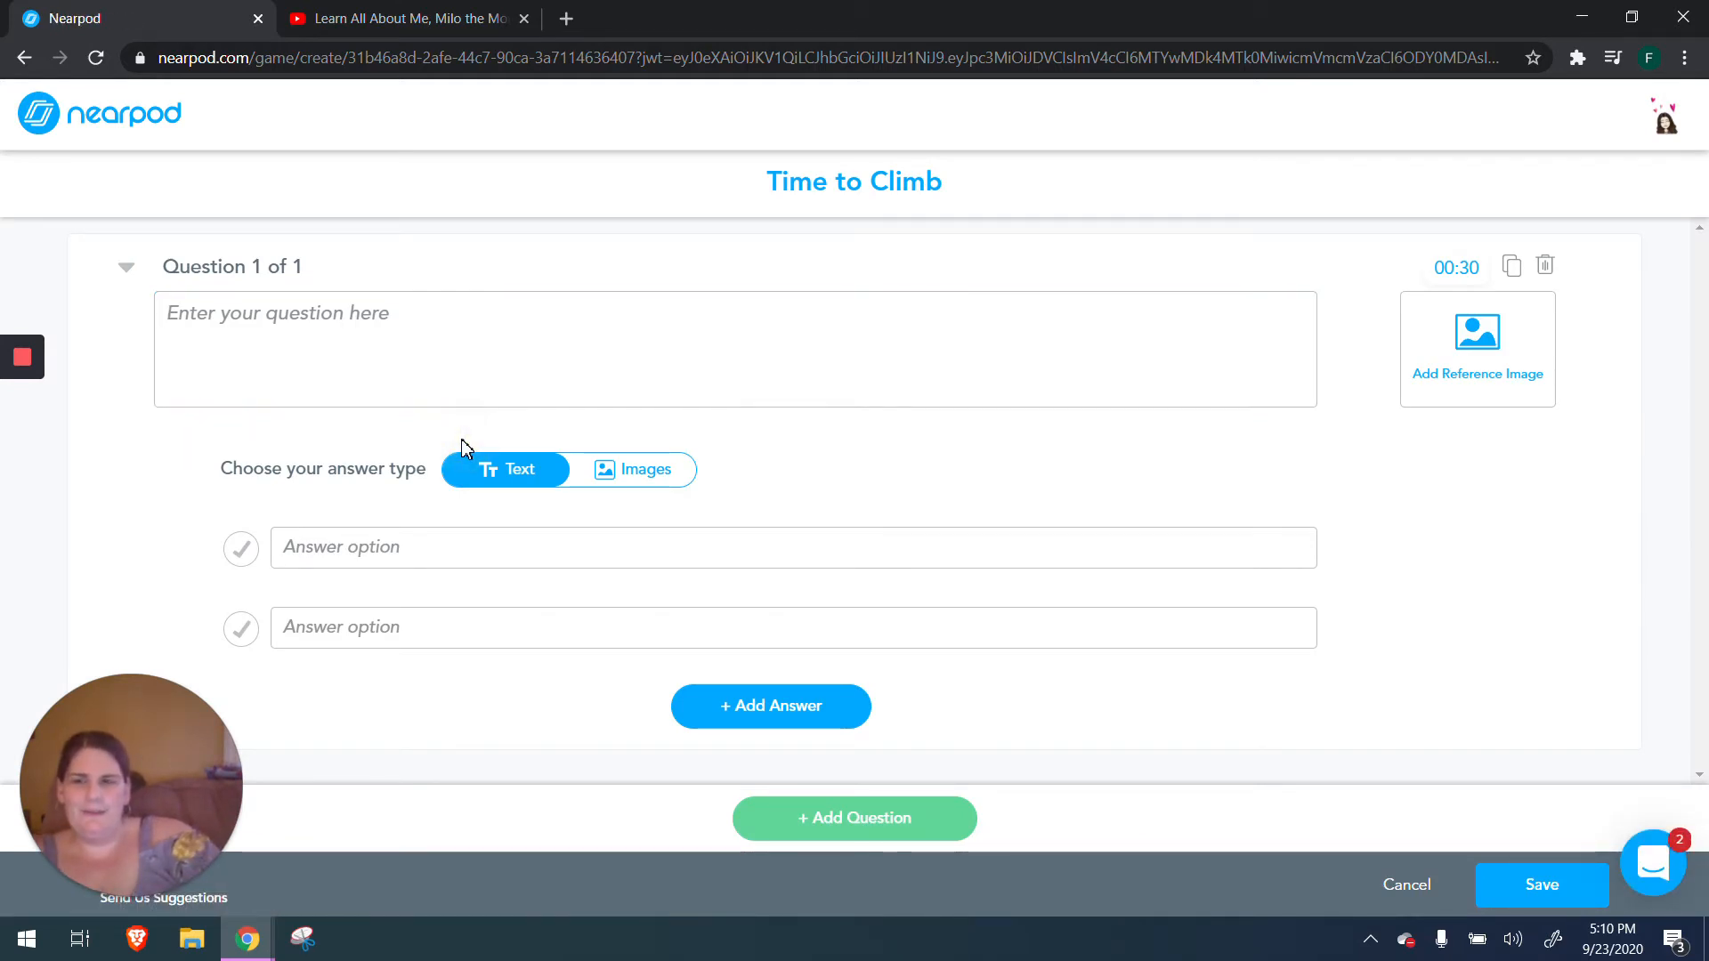
{"action": "left_click", "coordinate": [461, 334]}
{"action": "type", "text": "W"}
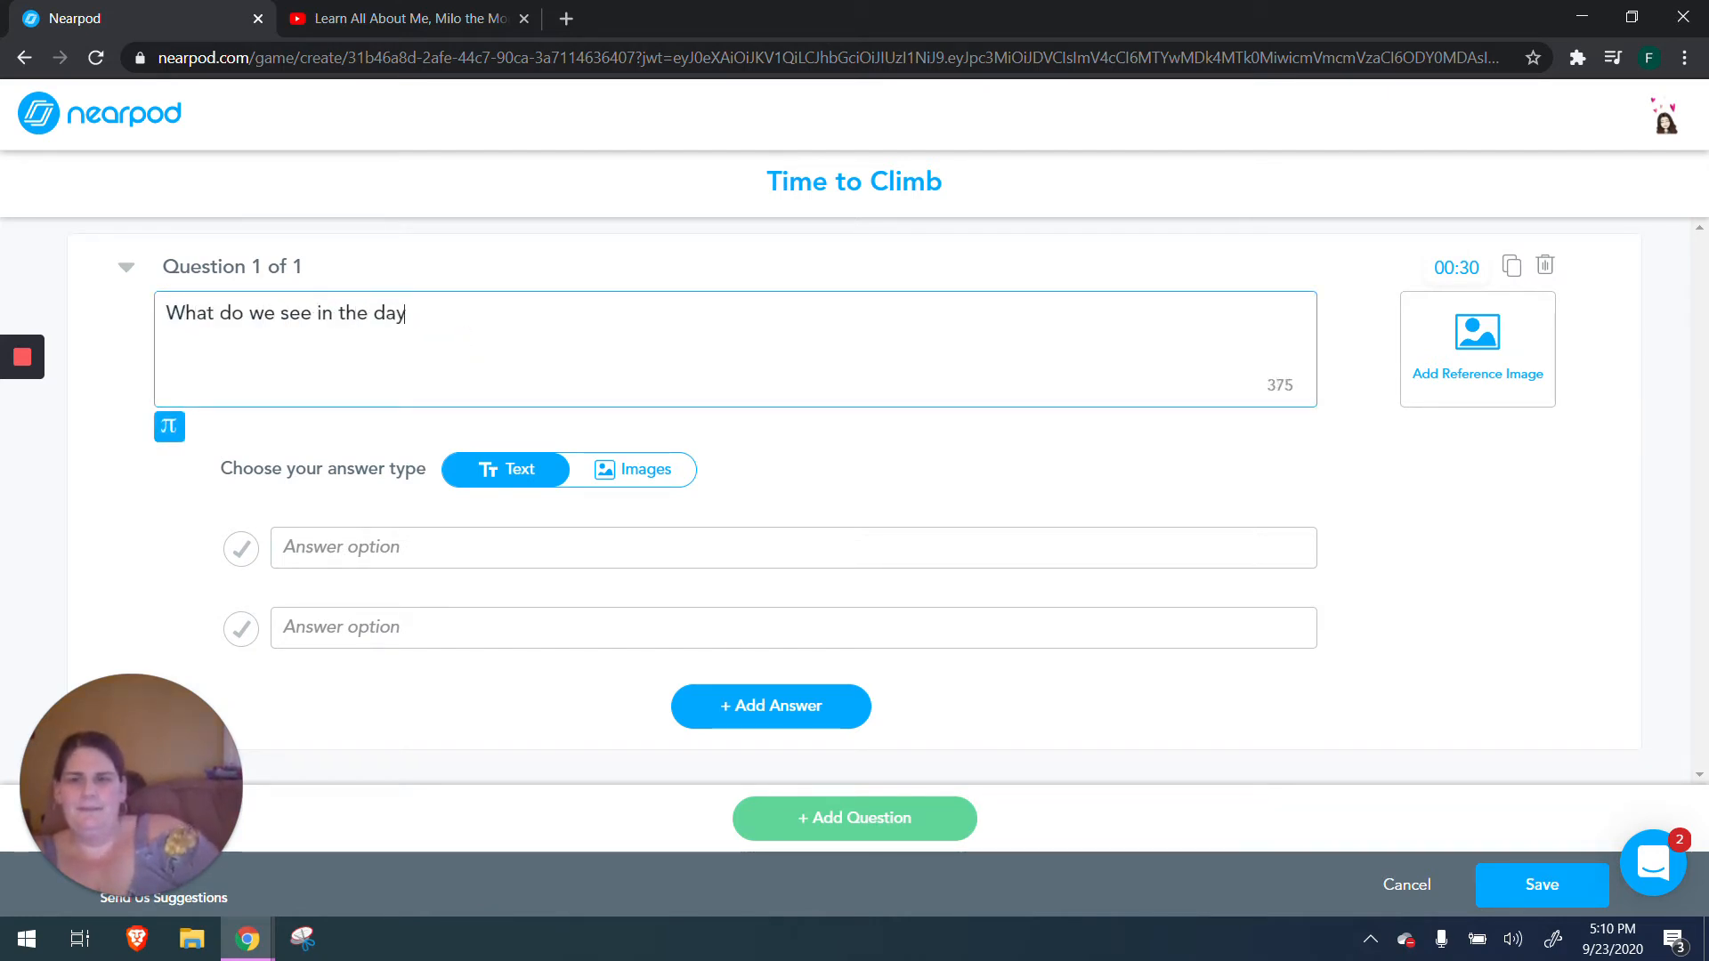
Step: Switch the question's answer type from text to images
{"action": "left_click", "coordinate": [435, 562]}
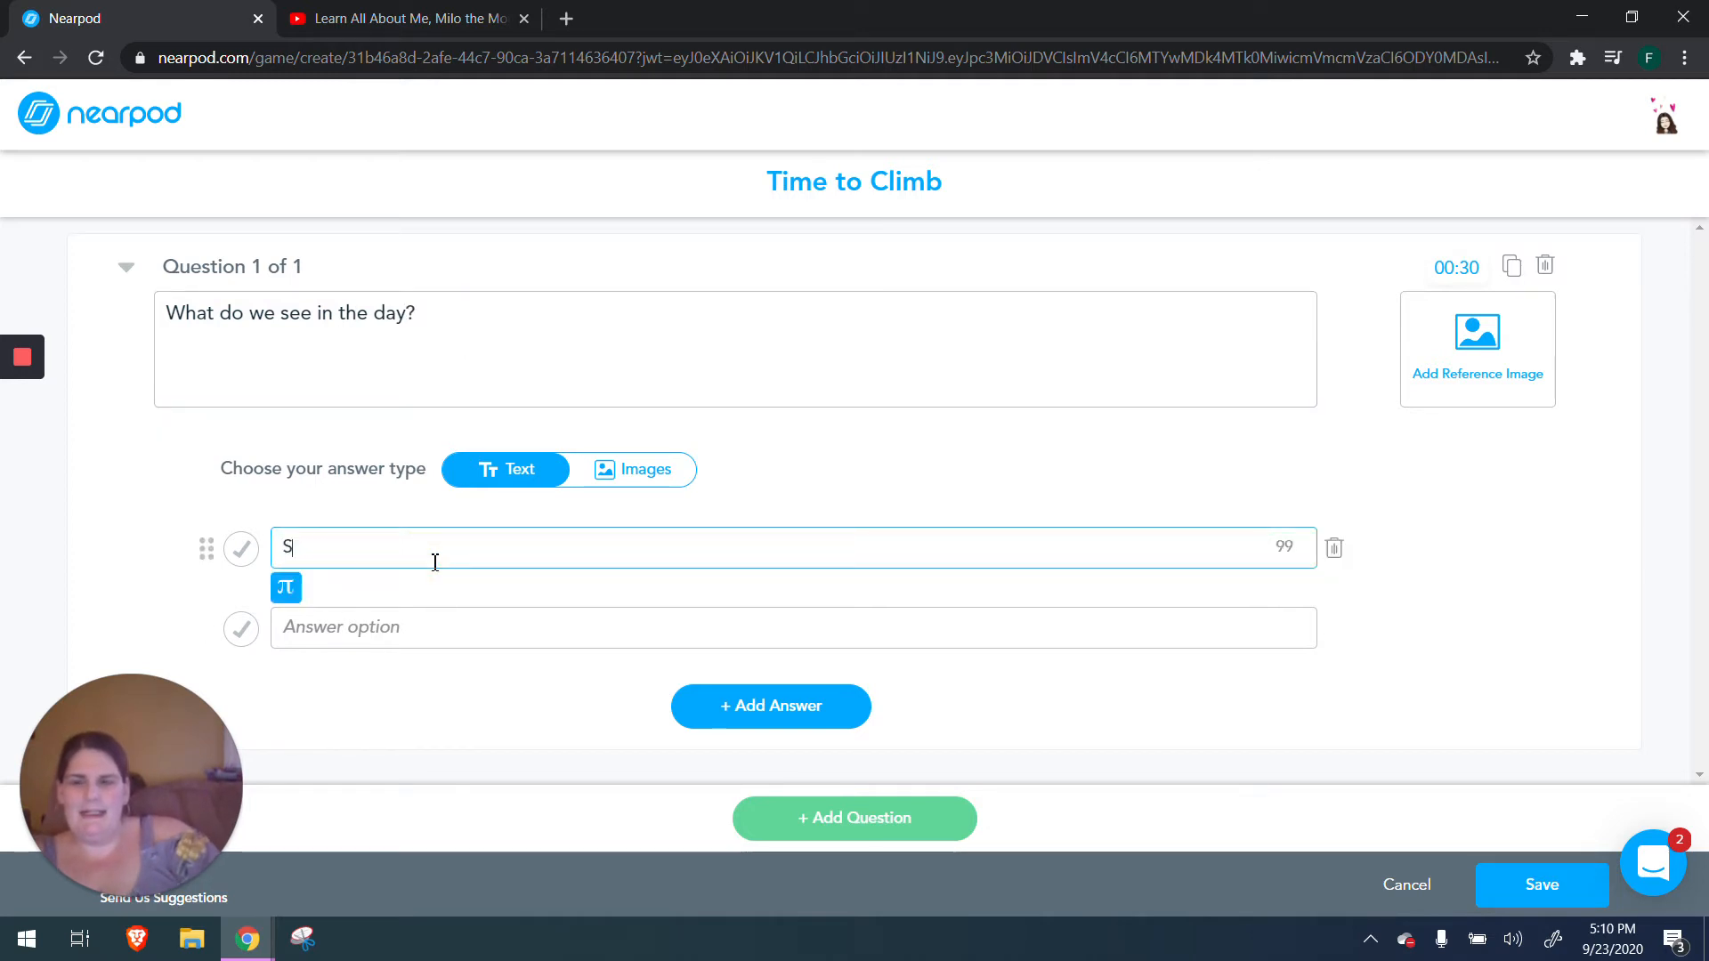
{"action": "left_click", "coordinate": [623, 465]}
{"action": "left_click", "coordinate": [880, 536]}
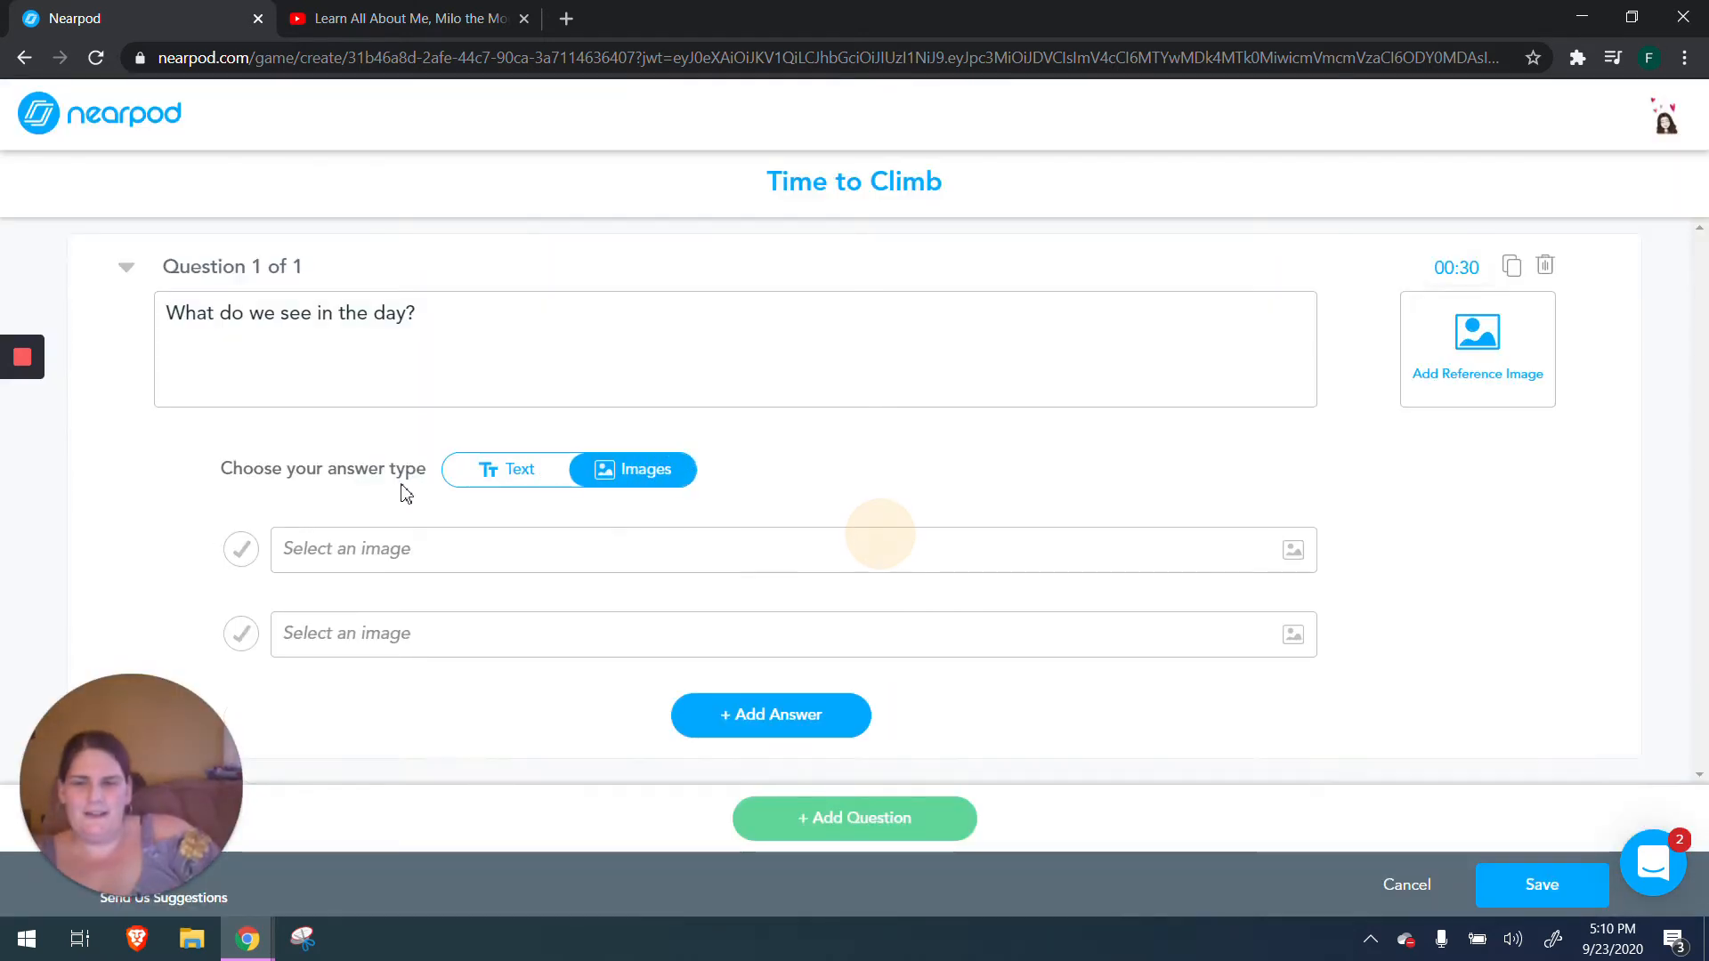
Step: Search for "sun" images and save the smiling cartoon sun as the first answer option
{"action": "left_click", "coordinate": [331, 545]}
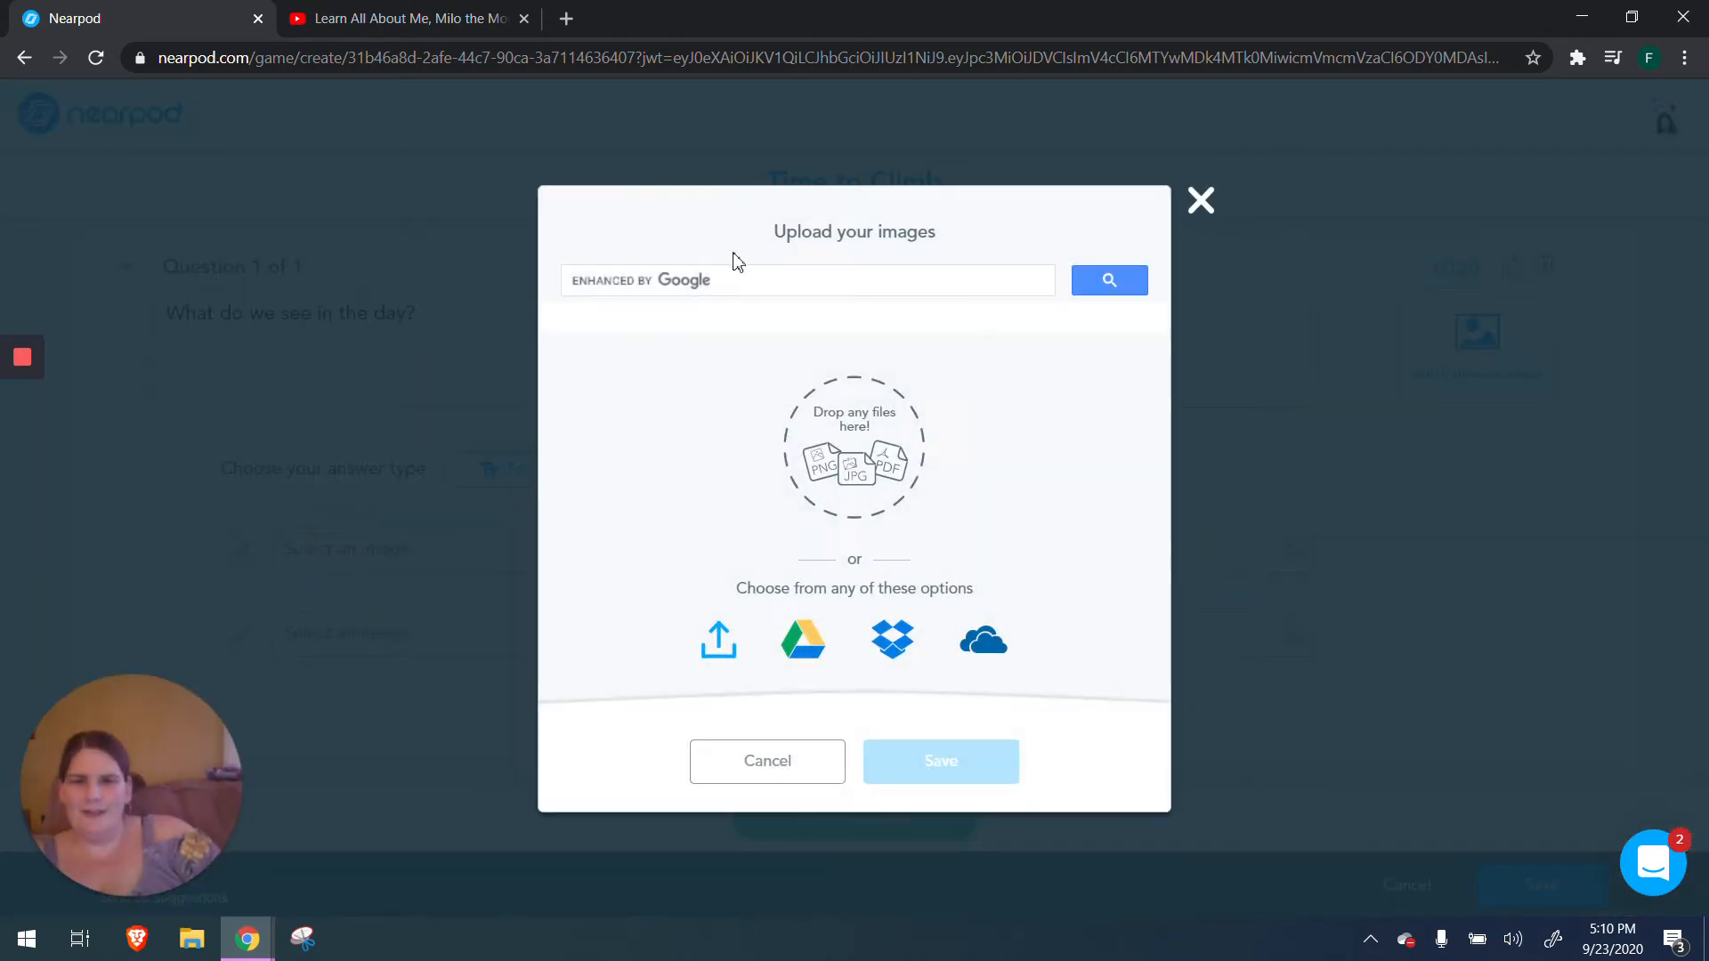
{"action": "left_click", "coordinate": [748, 291]}
{"action": "type", "text": "sun"}
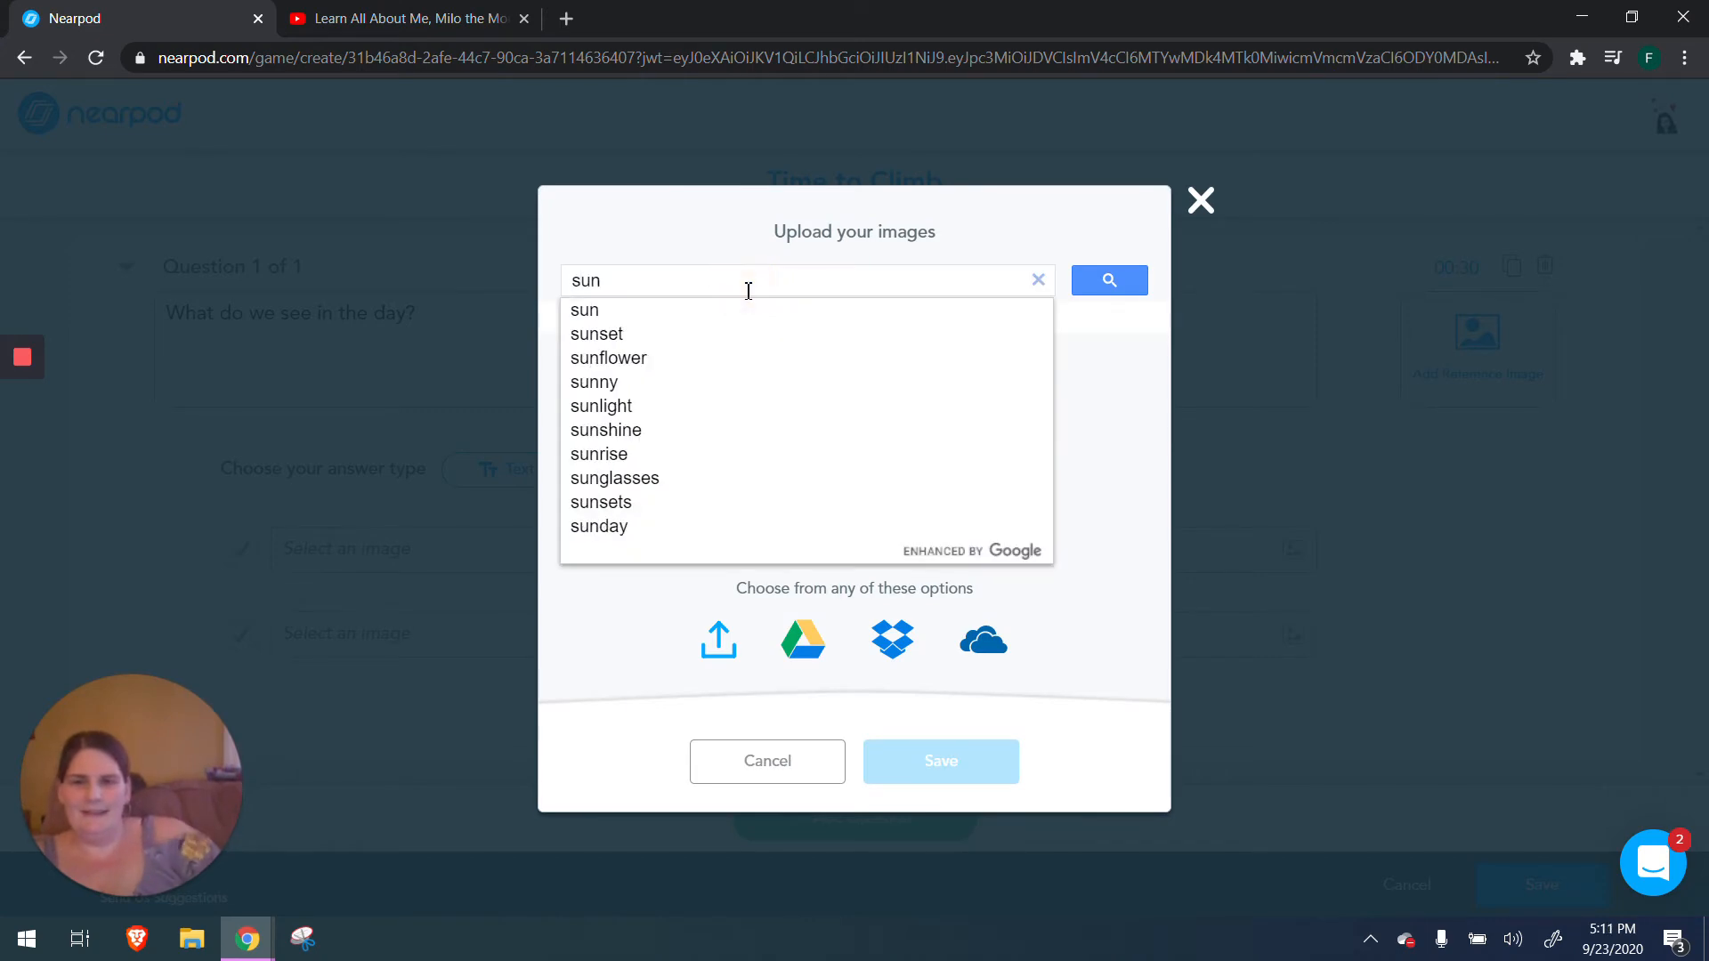
{"action": "left_click", "coordinate": [706, 313]}
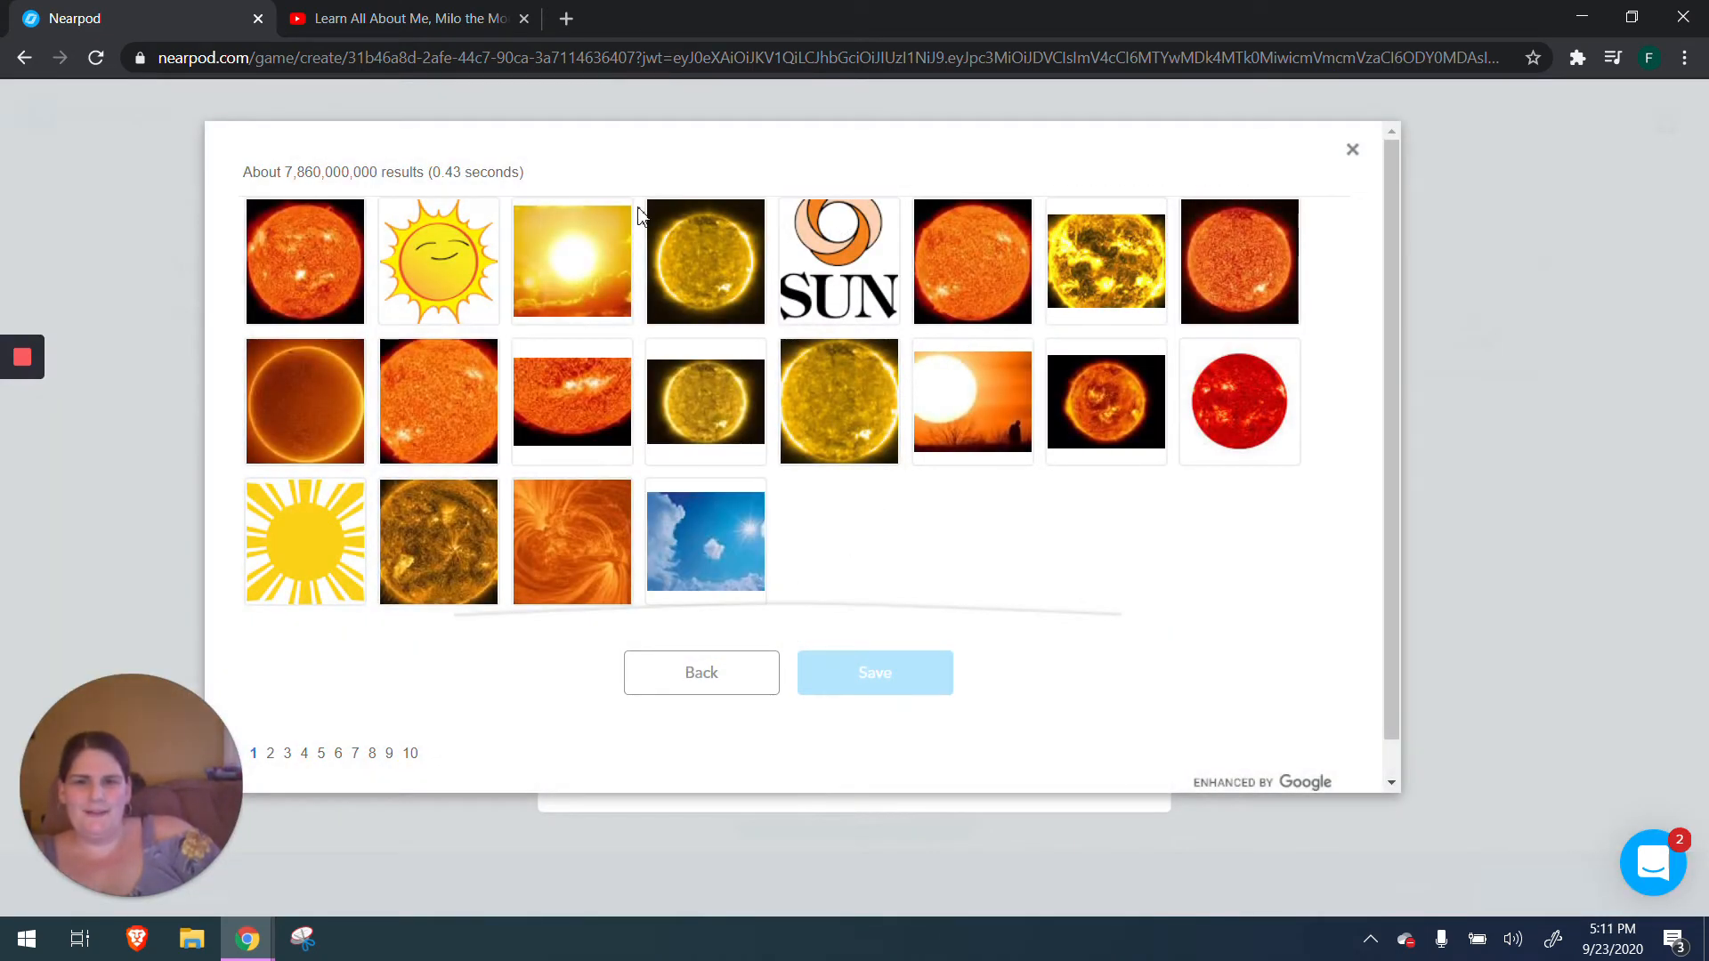
{"action": "left_click", "coordinate": [491, 276]}
{"action": "left_click", "coordinate": [927, 671]}
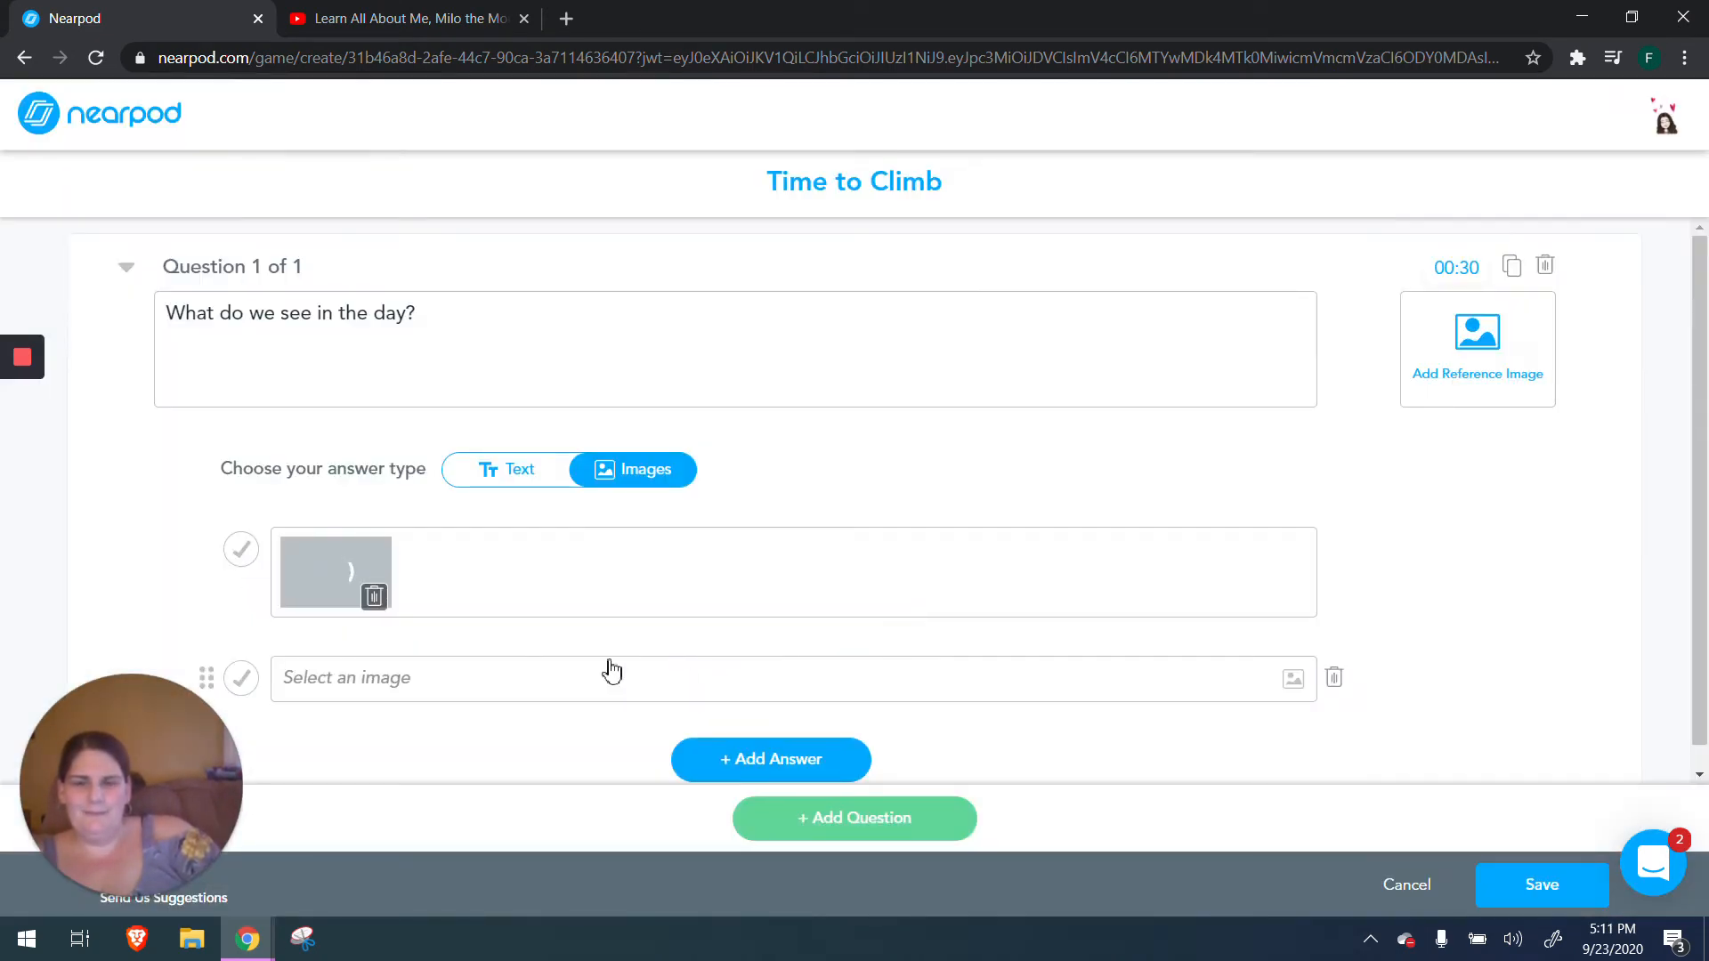
Step: Search for "moon" images, save the night sky over dark hills as the second answer, and mark the sun answer as correct
{"action": "left_click", "coordinate": [541, 674]}
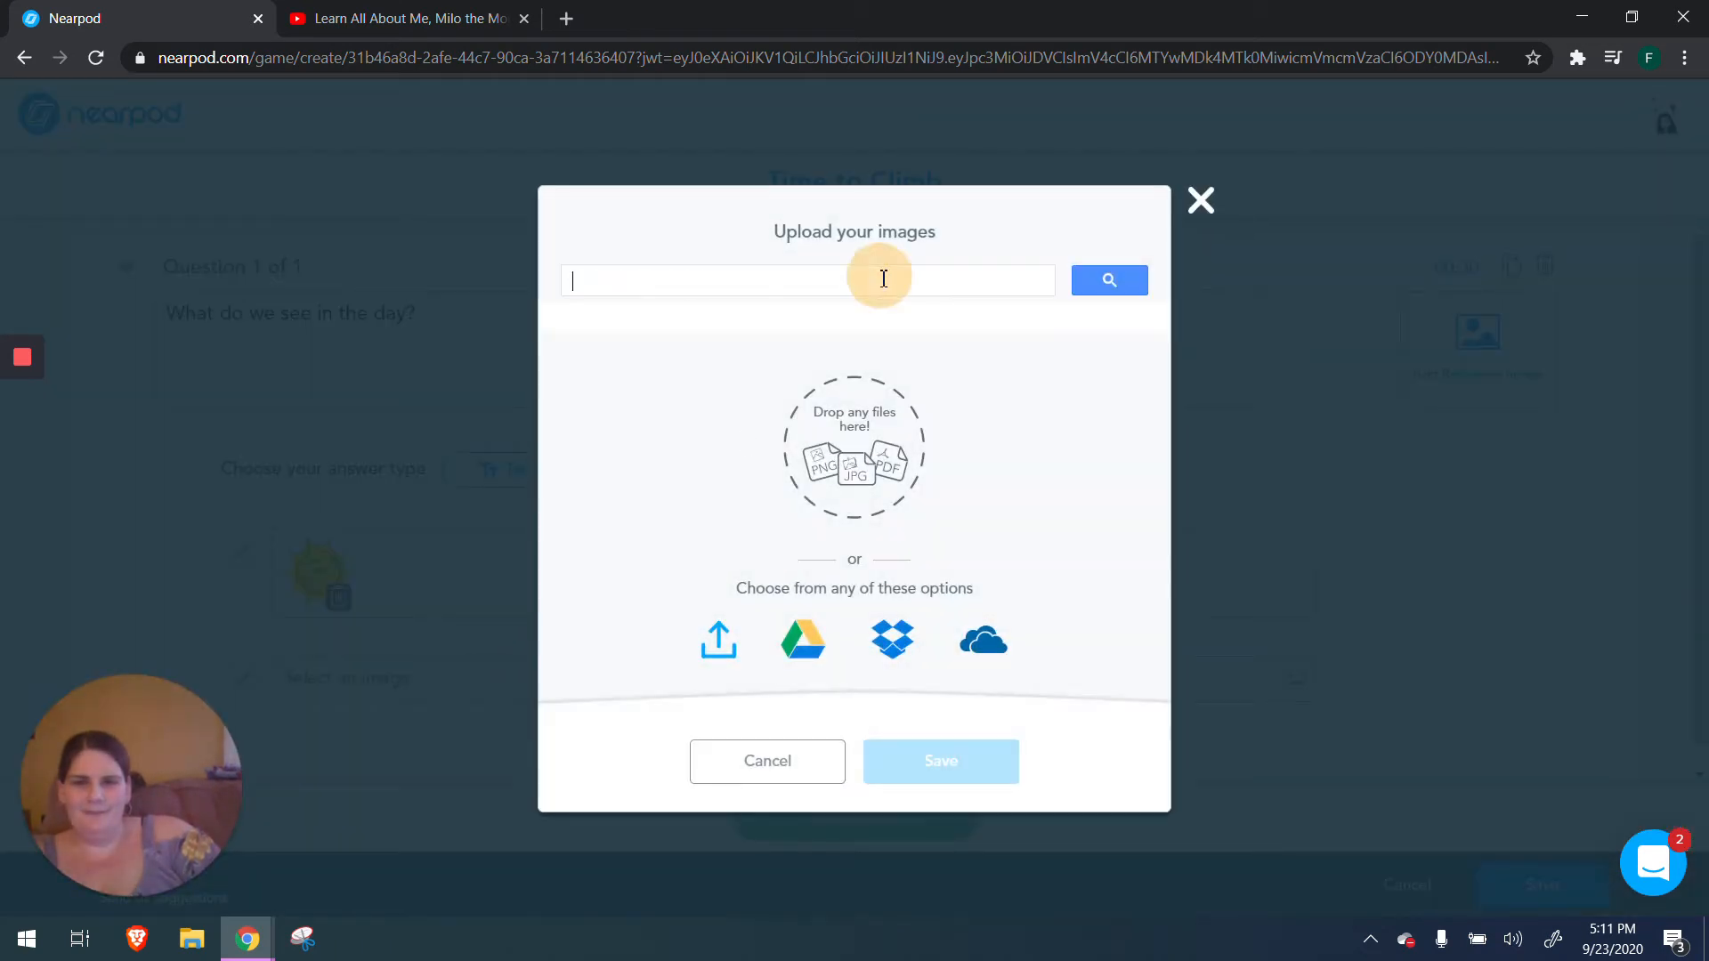
{"action": "type", "text": "moon"}
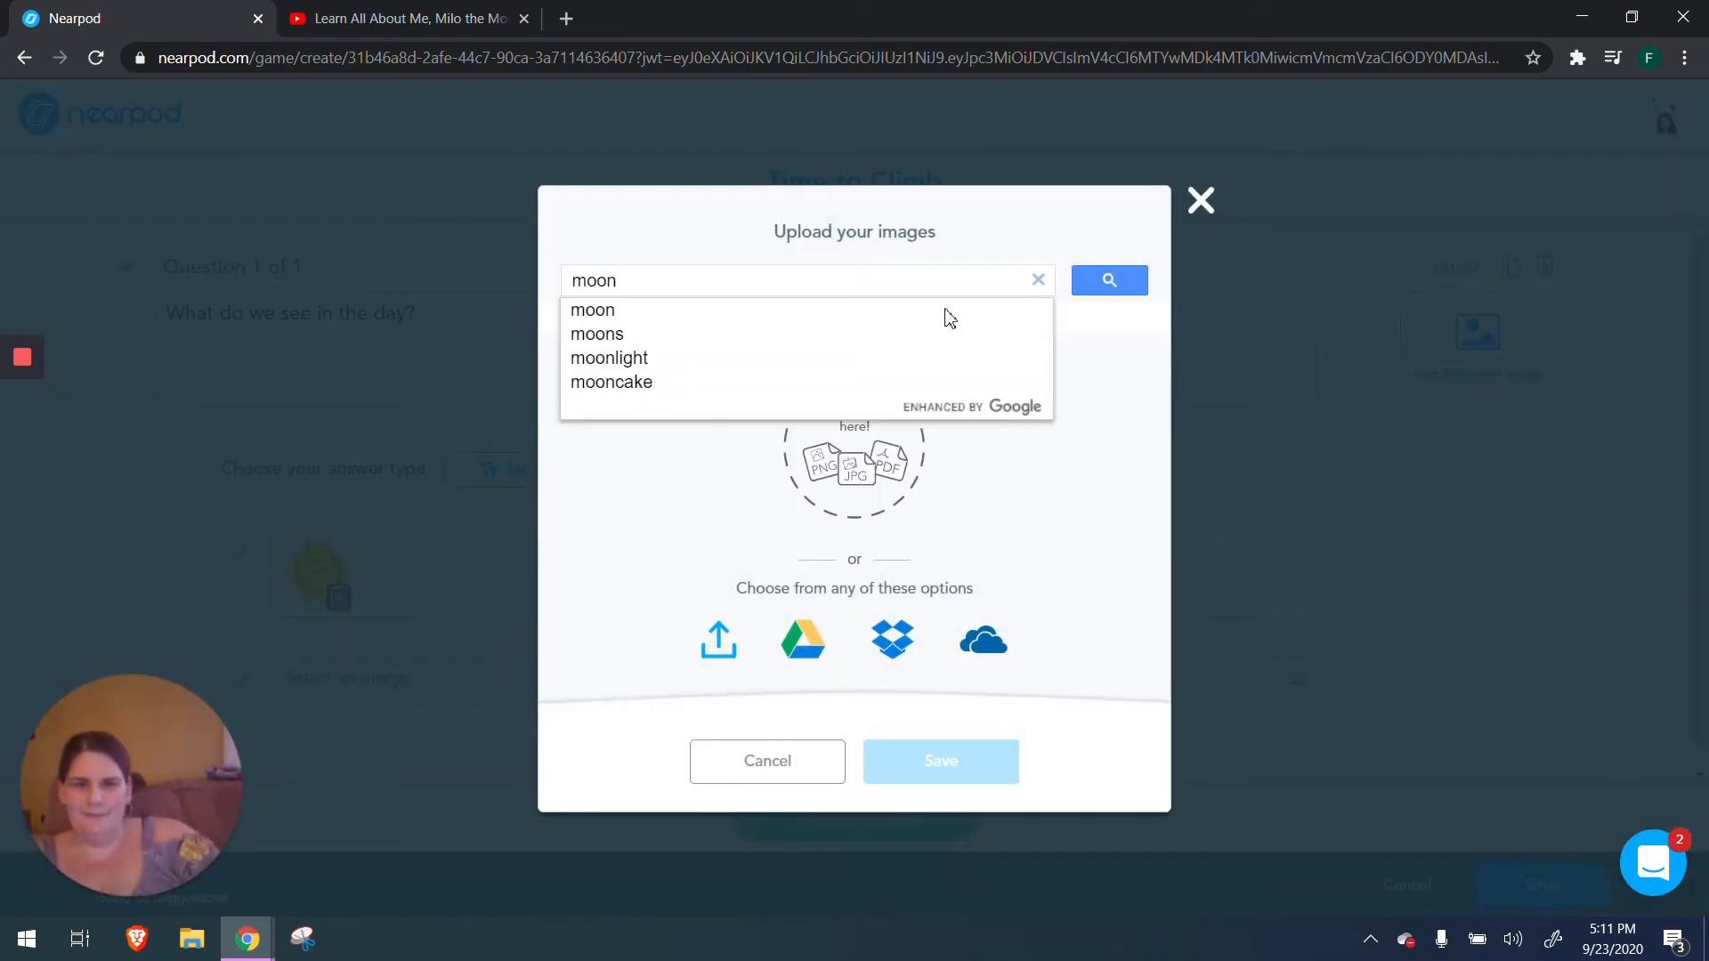
{"action": "key", "text": "Return"}
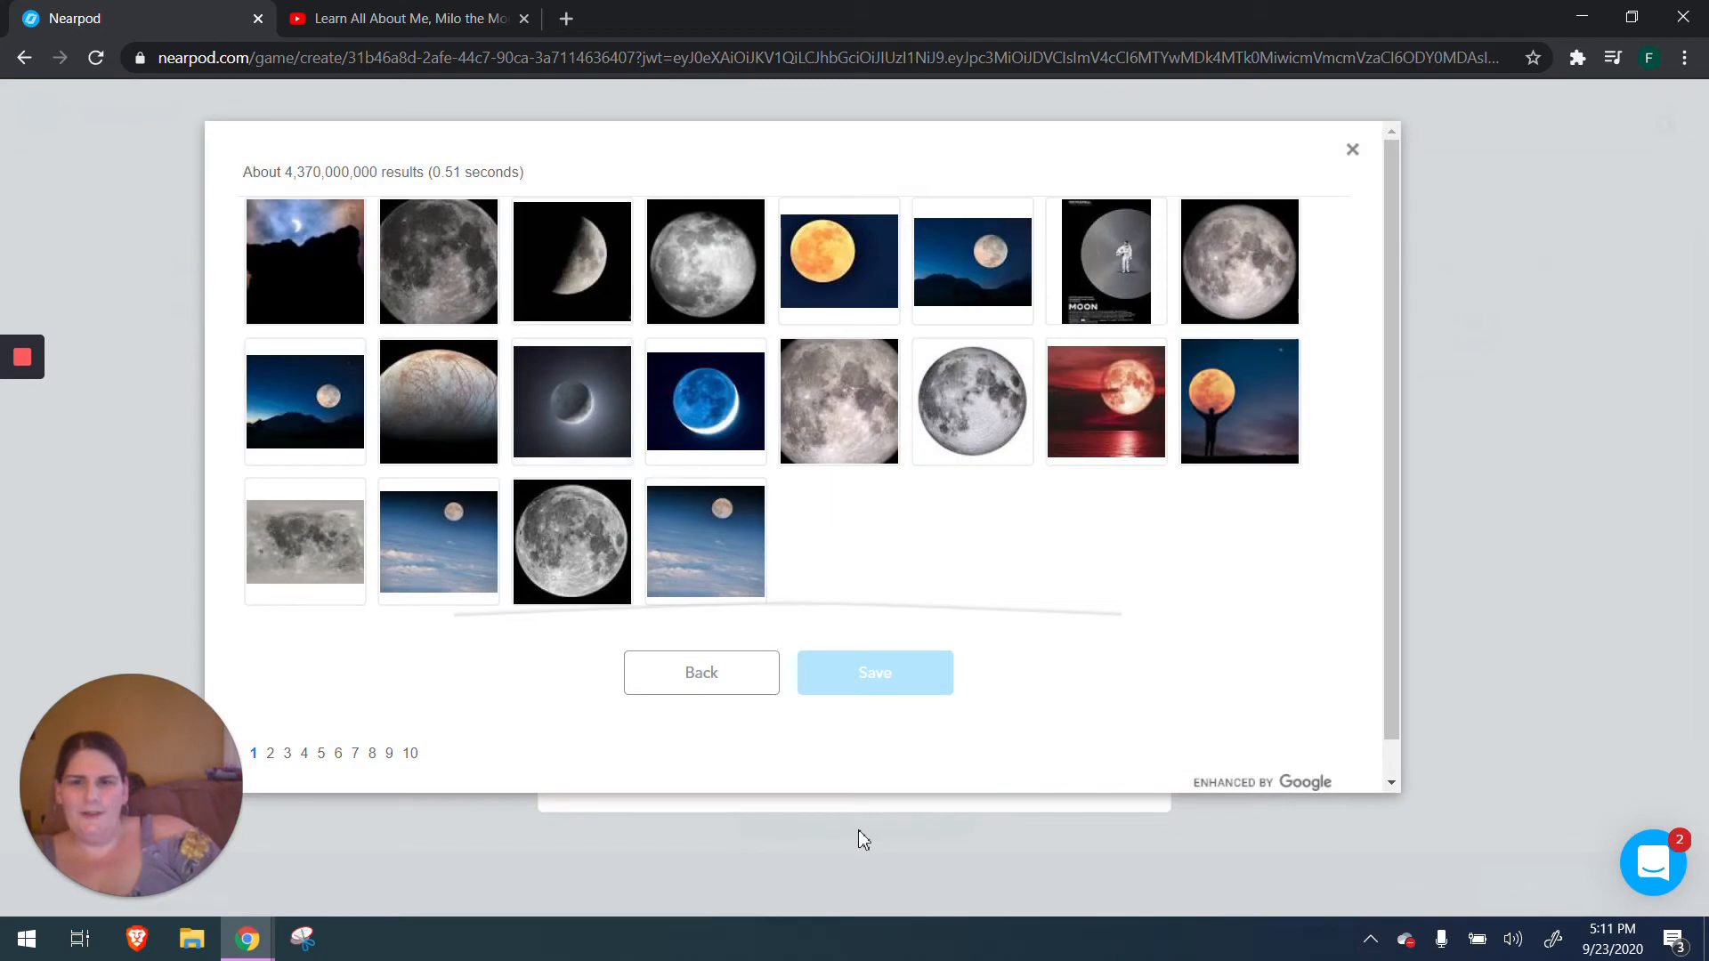
{"action": "left_click", "coordinate": [305, 400]}
{"action": "left_click", "coordinate": [880, 666]}
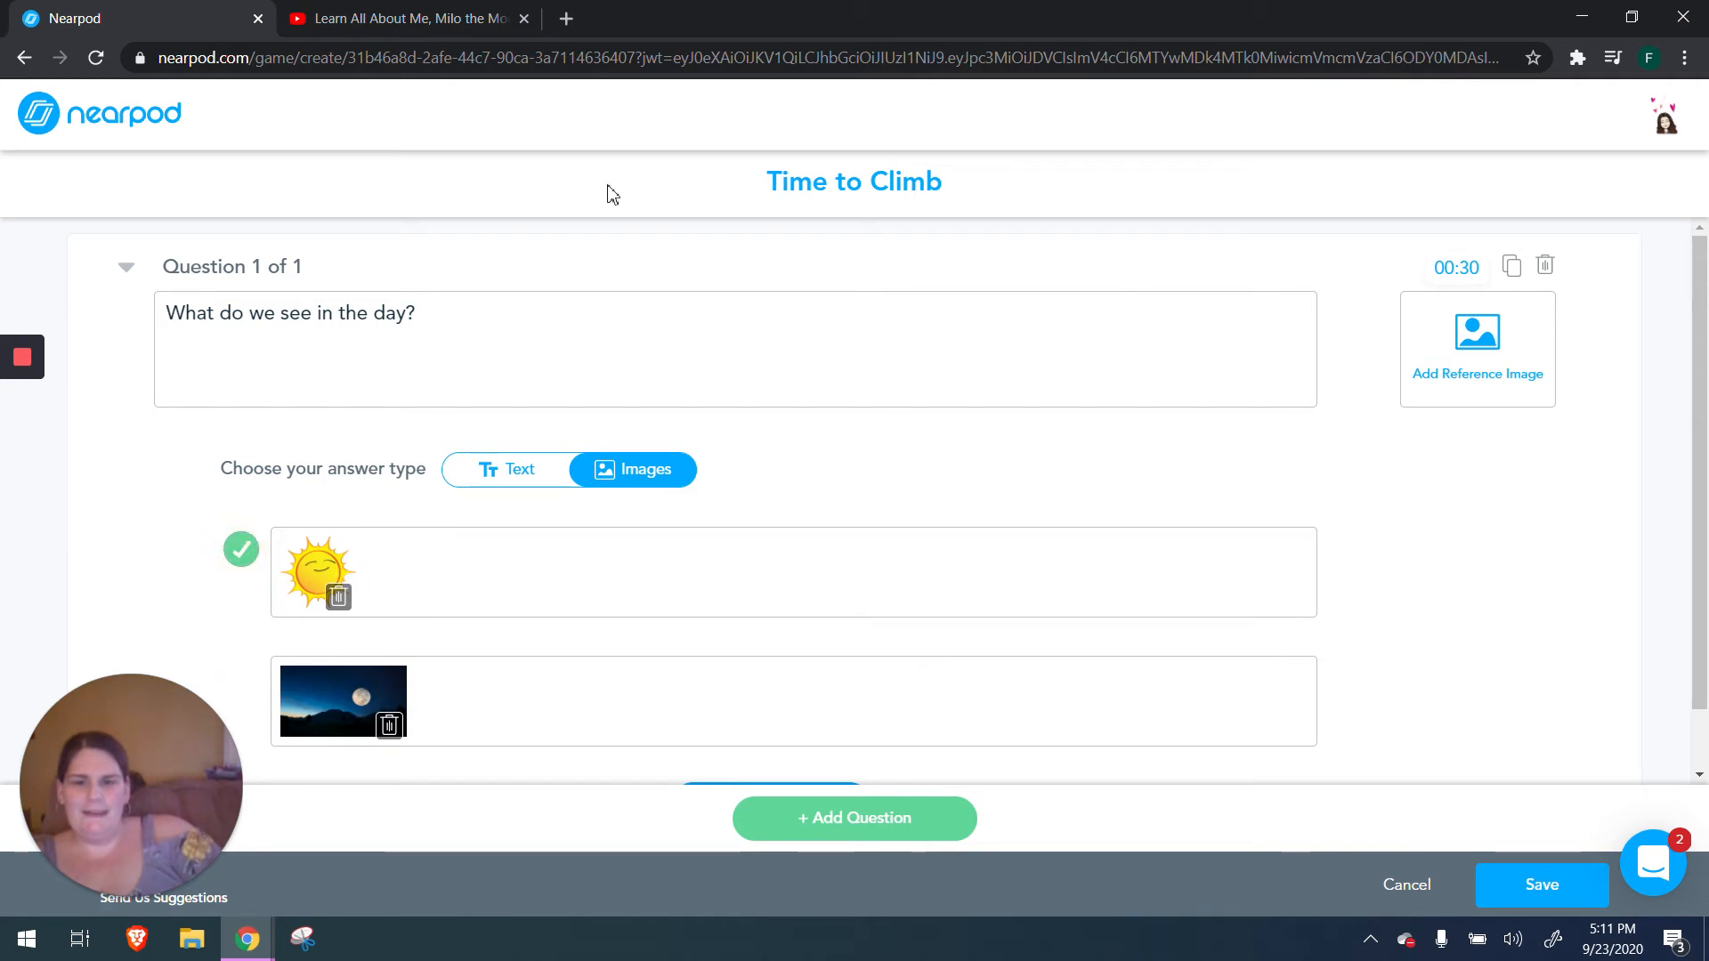
Step: Examine the minute choices offered by the question's activity timer, then close it without changes
{"action": "left_click", "coordinate": [1465, 269]}
{"action": "left_click", "coordinate": [810, 531]}
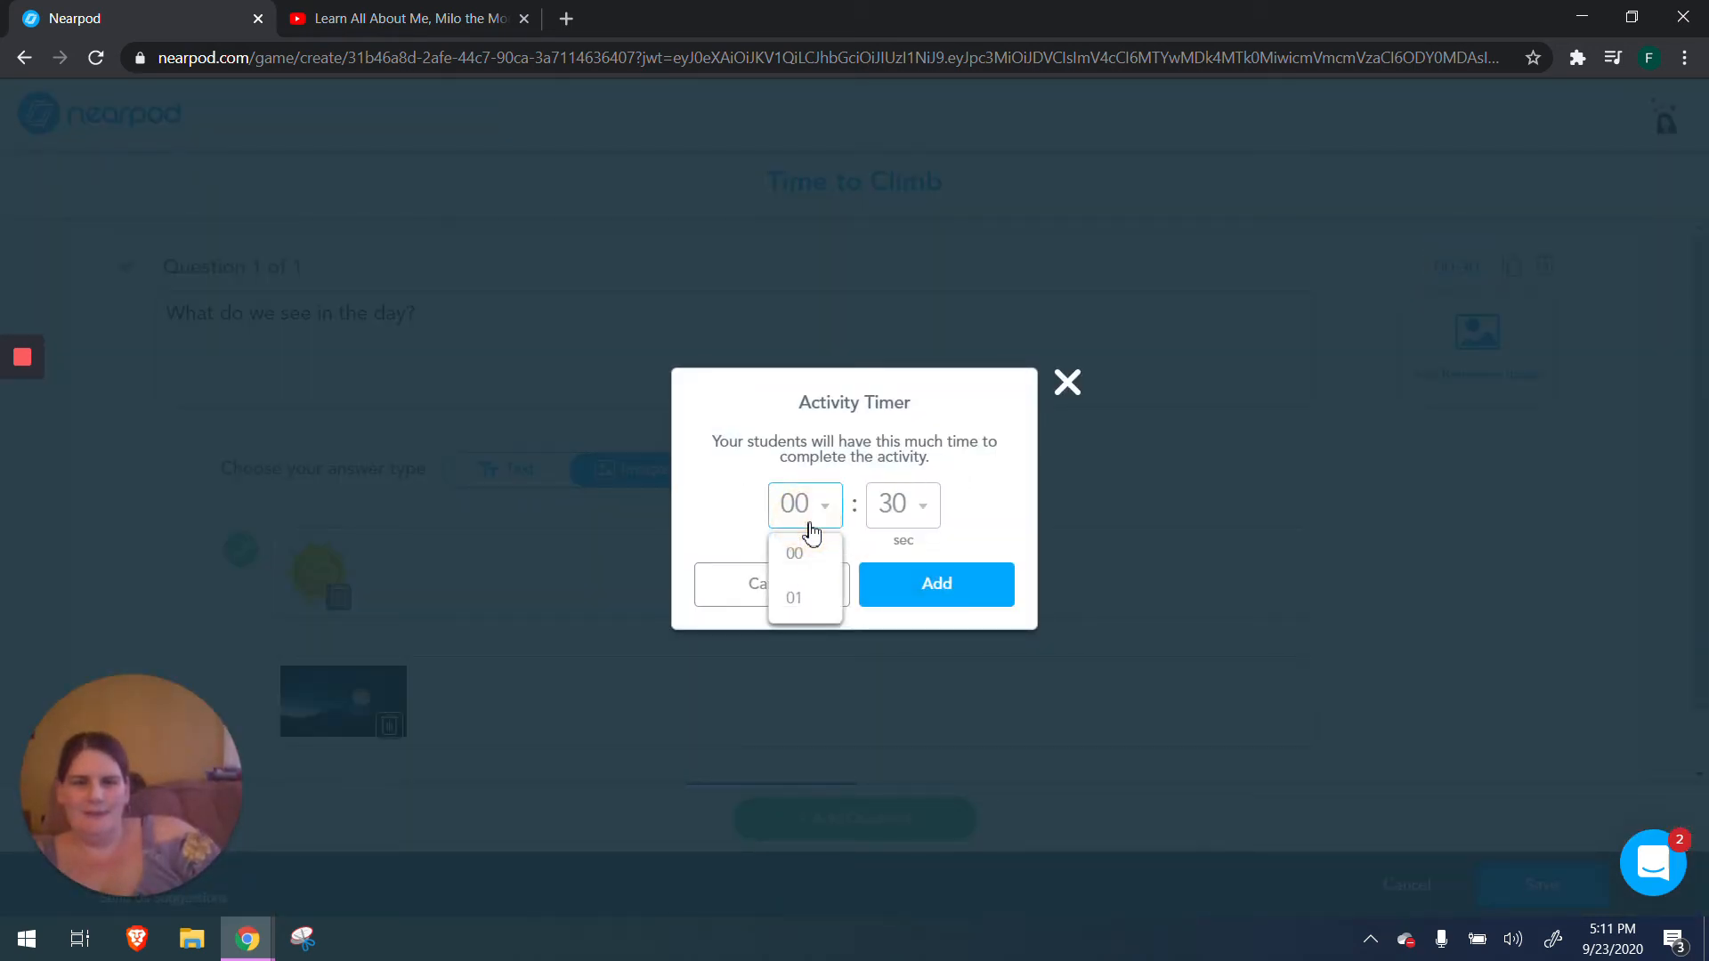
{"action": "left_click", "coordinate": [817, 531]}
{"action": "left_click", "coordinate": [1070, 379]}
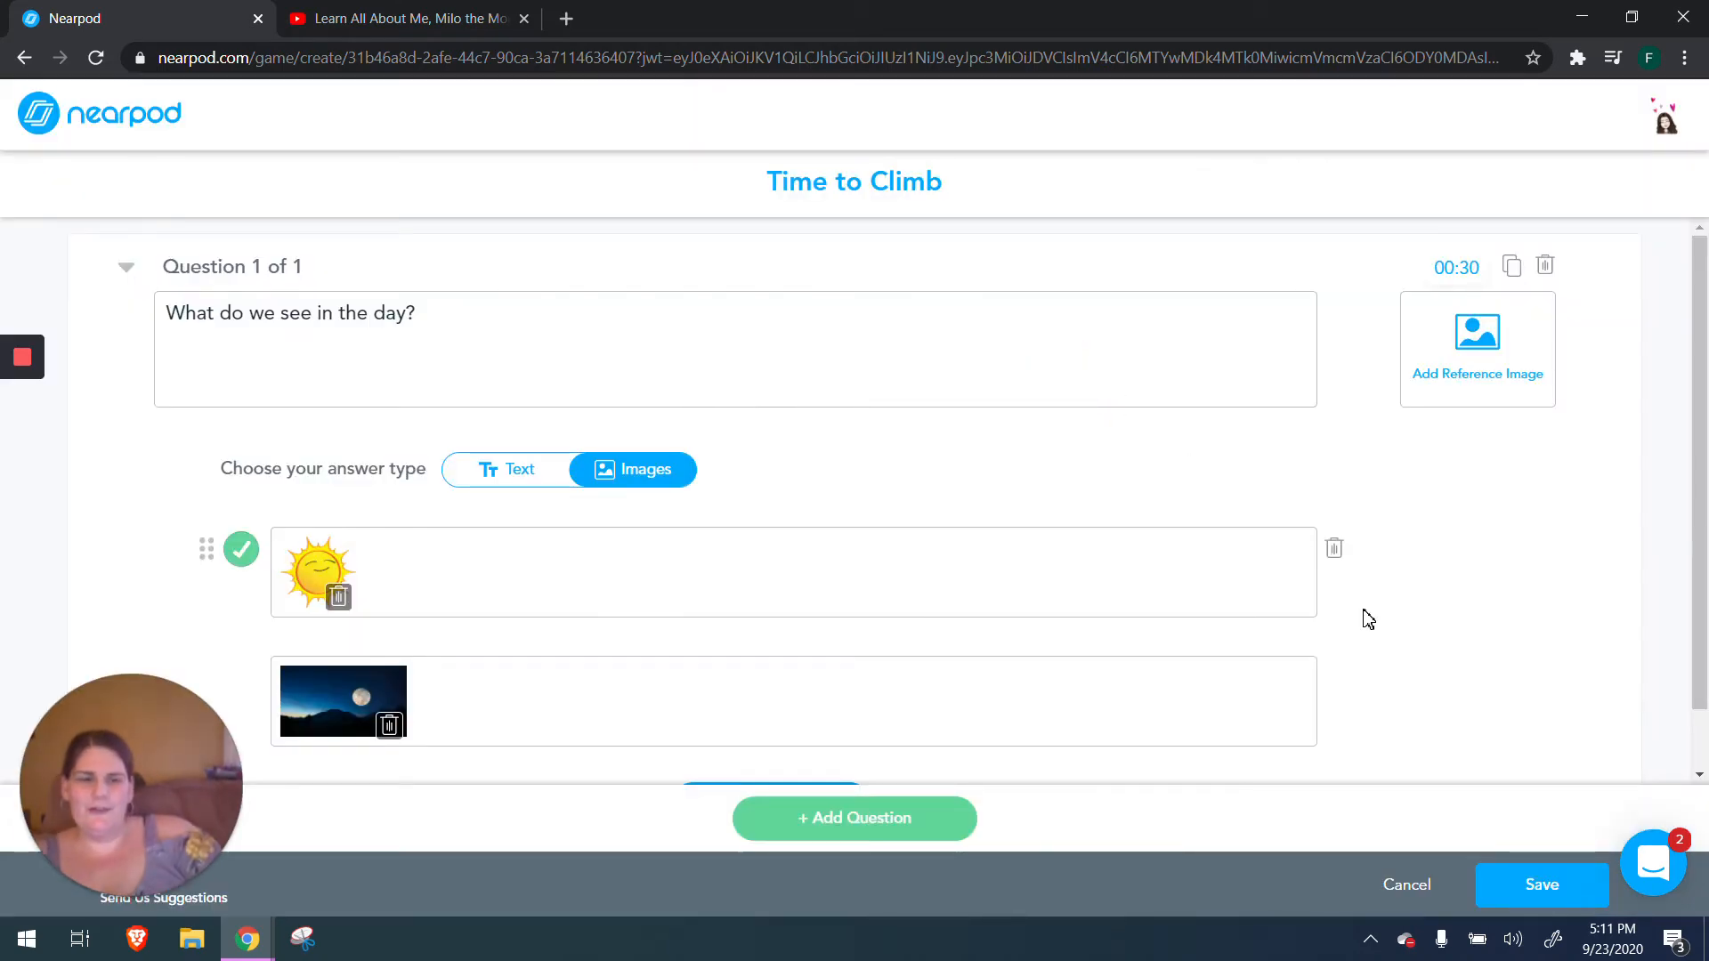
Step: Save the Time to Climb activity and add a Matching Pairs activity to the lesson
{"action": "left_click", "coordinate": [1541, 881]}
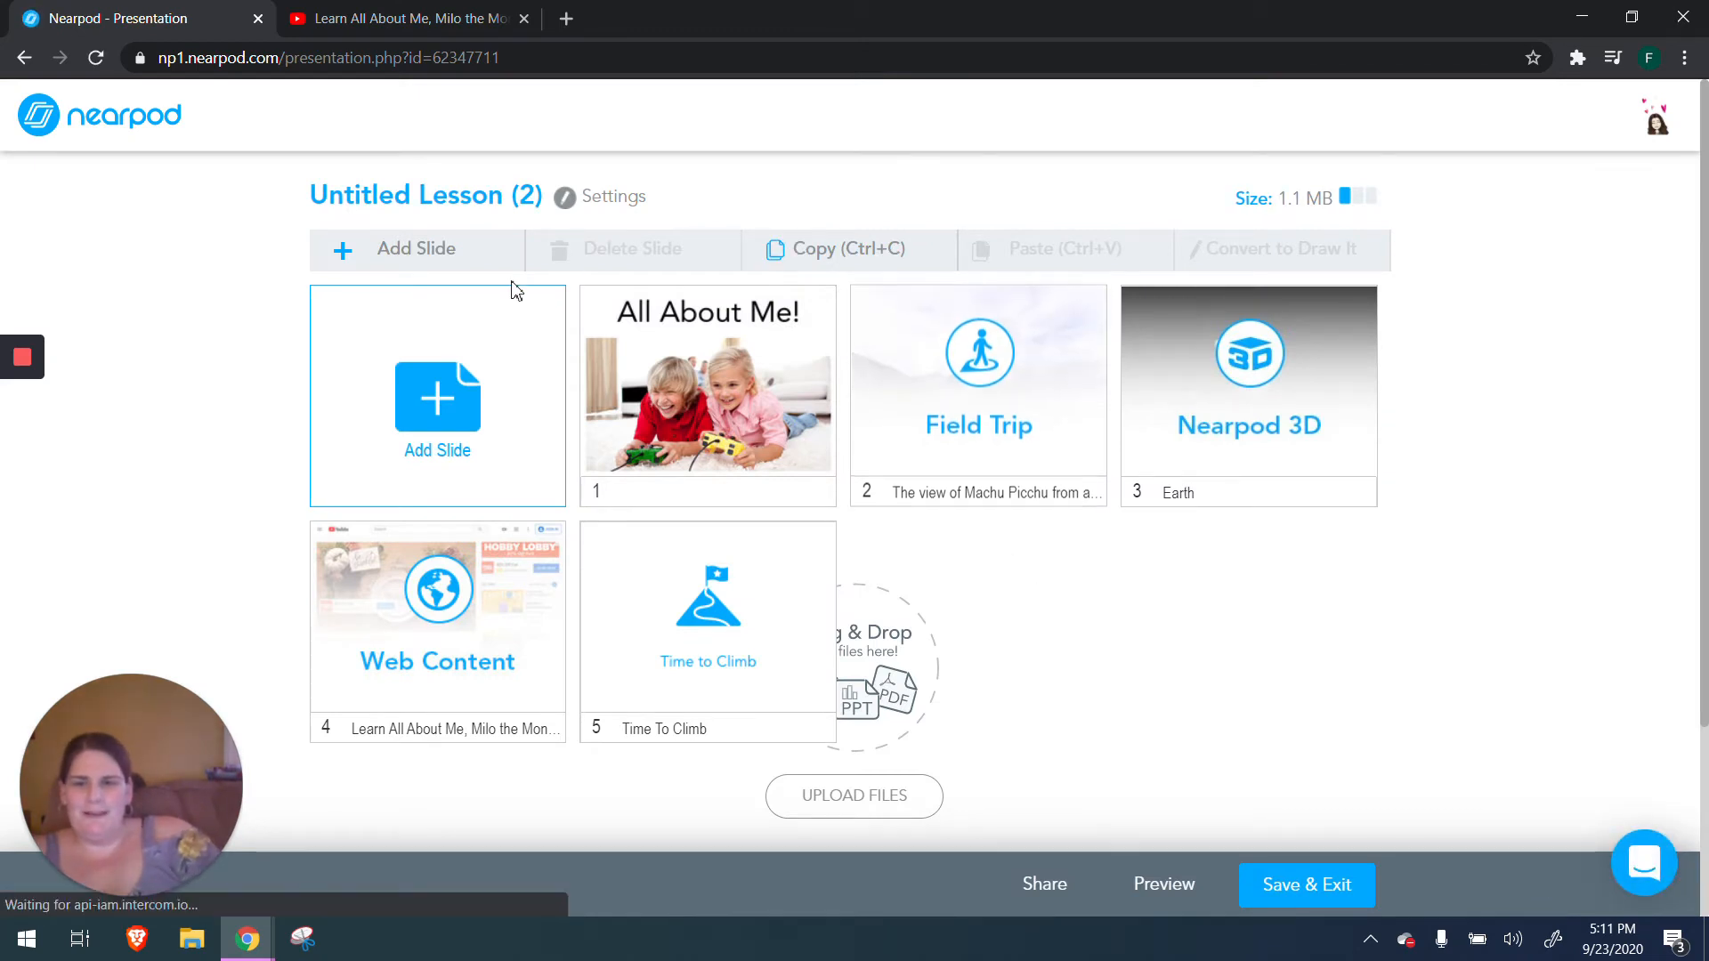
{"action": "left_click", "coordinate": [449, 392]}
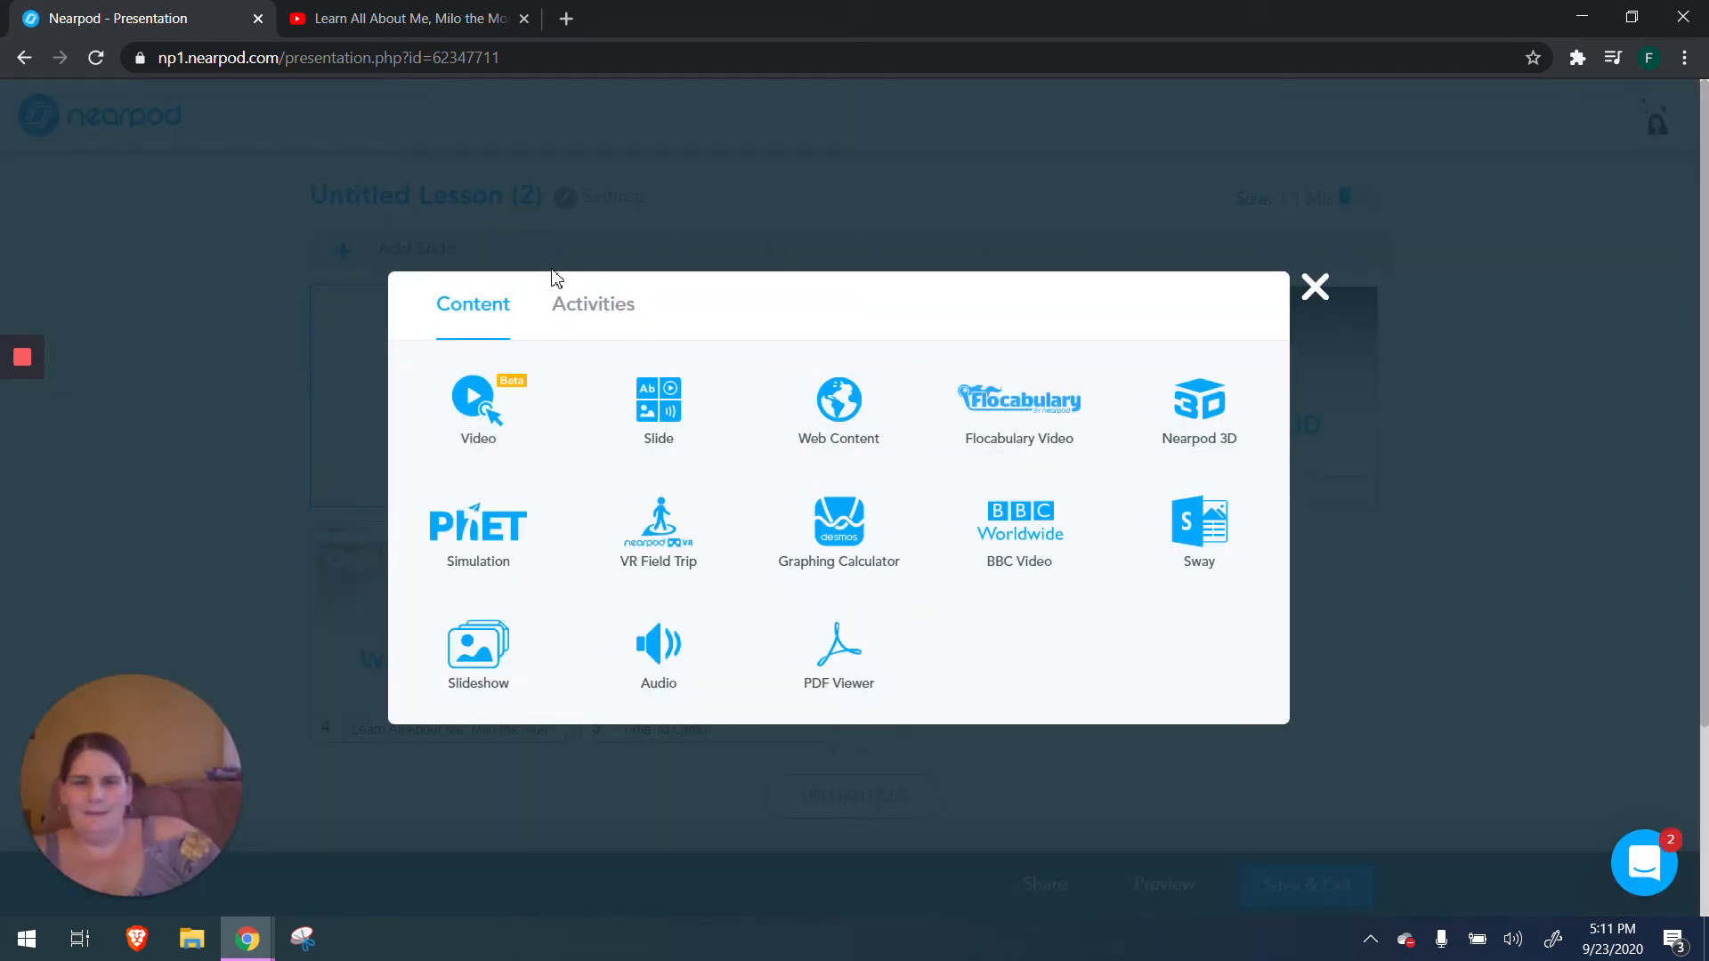
{"action": "left_click", "coordinate": [571, 307]}
{"action": "left_click", "coordinate": [828, 408]}
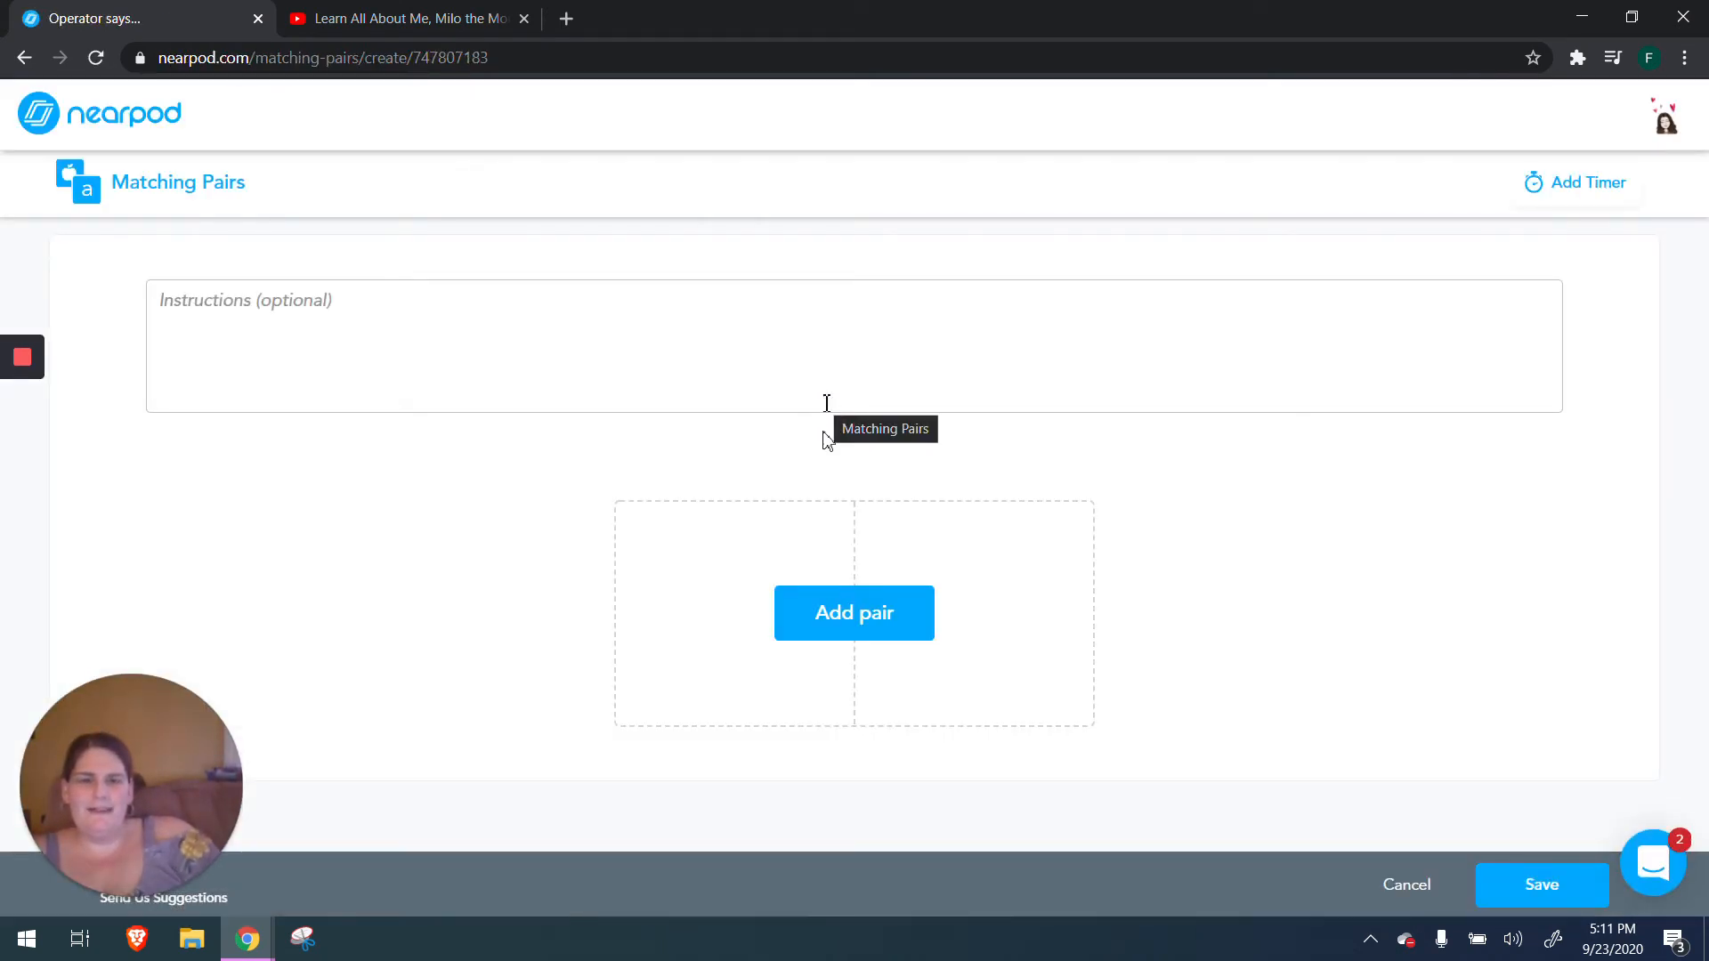
Step: Create the first matching pair and set its first side to the orange sun on black from a "sun" image search
{"action": "left_click", "coordinate": [845, 618]}
{"action": "left_click", "coordinate": [694, 530]}
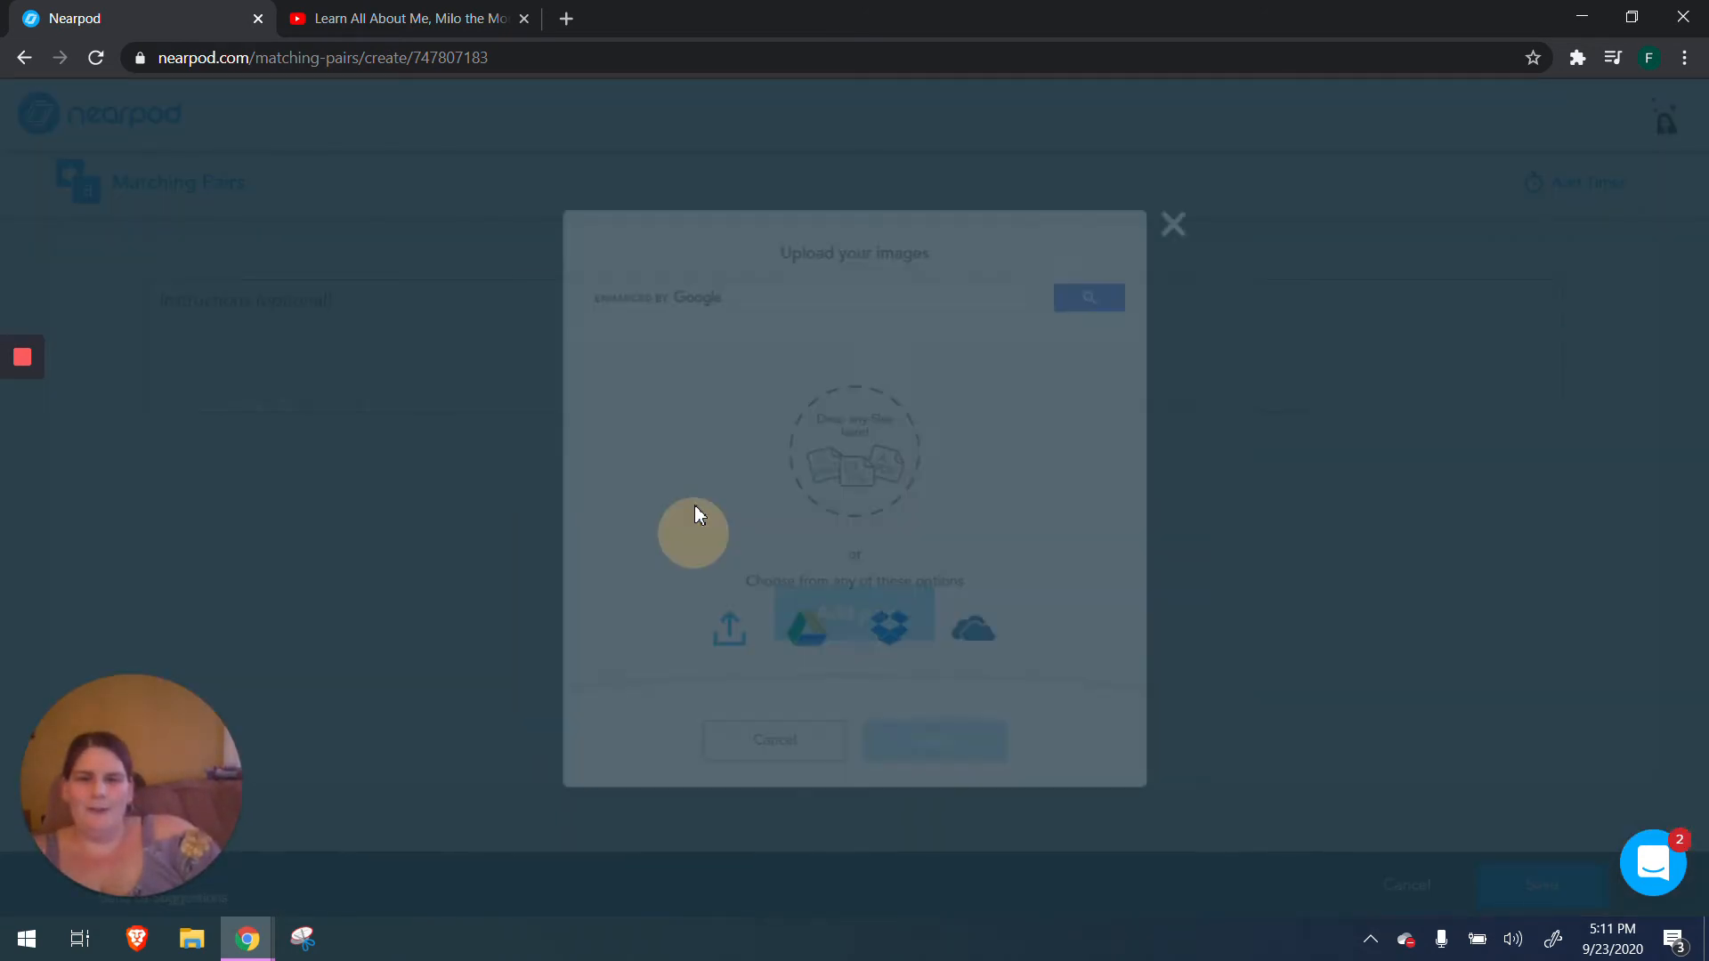
{"action": "type", "text": "sun"}
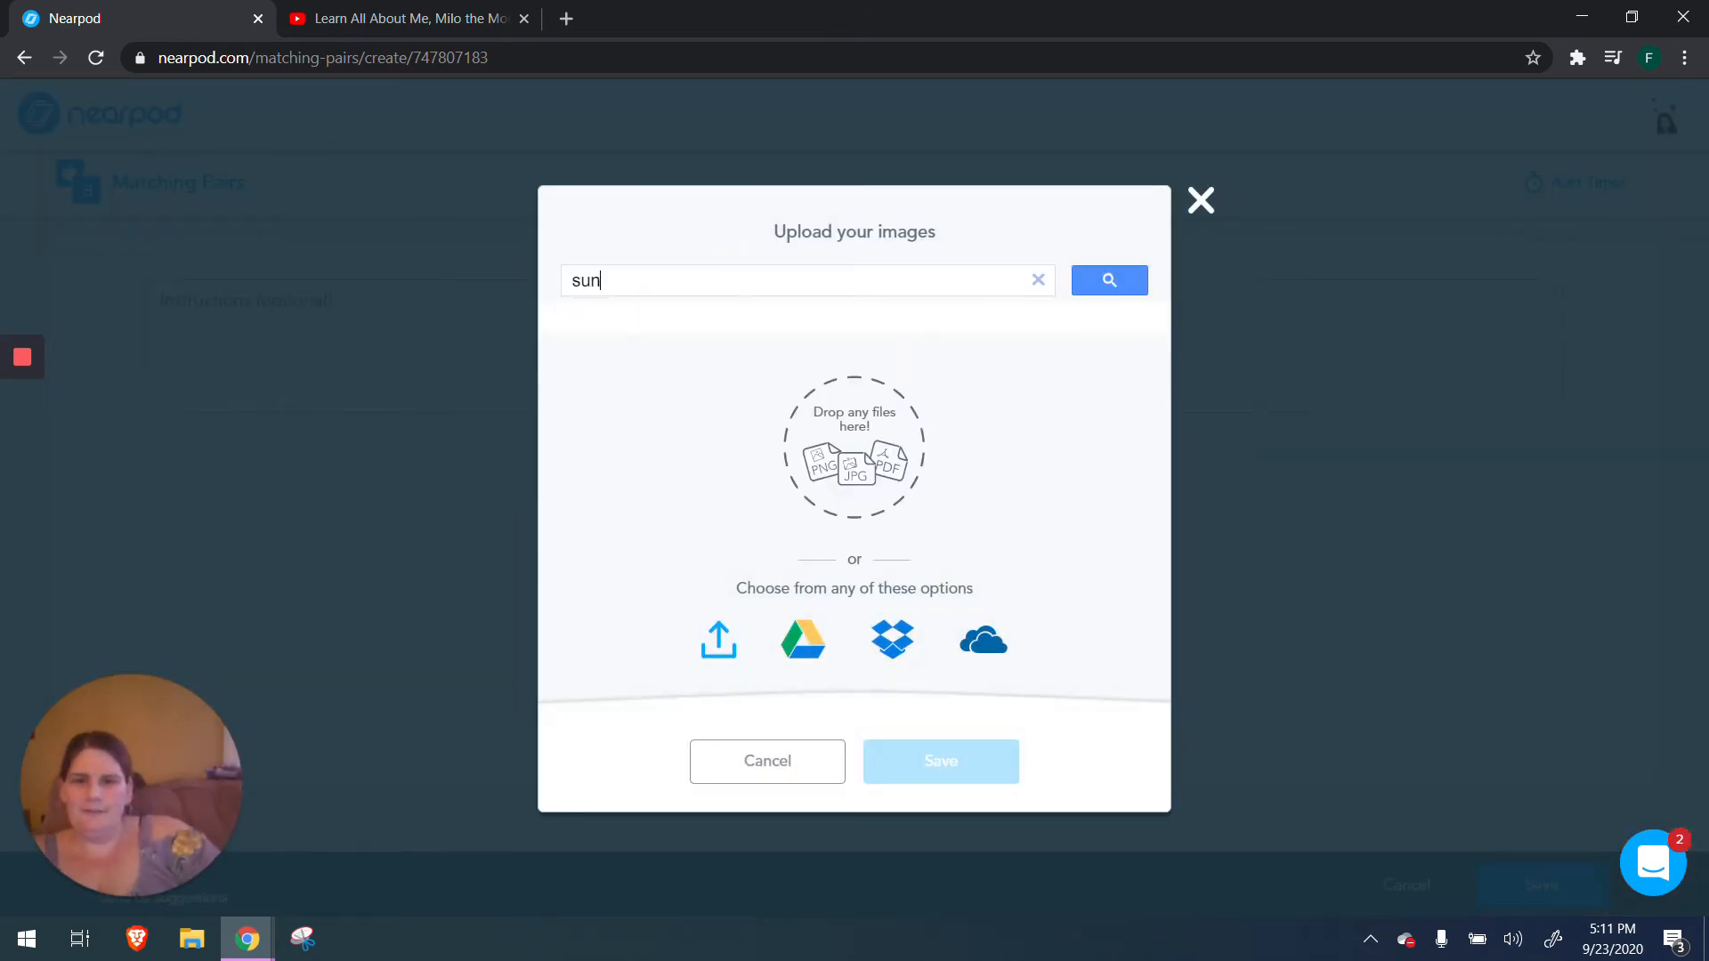
{"action": "key", "text": "Return"}
{"action": "left_click", "coordinate": [957, 258]}
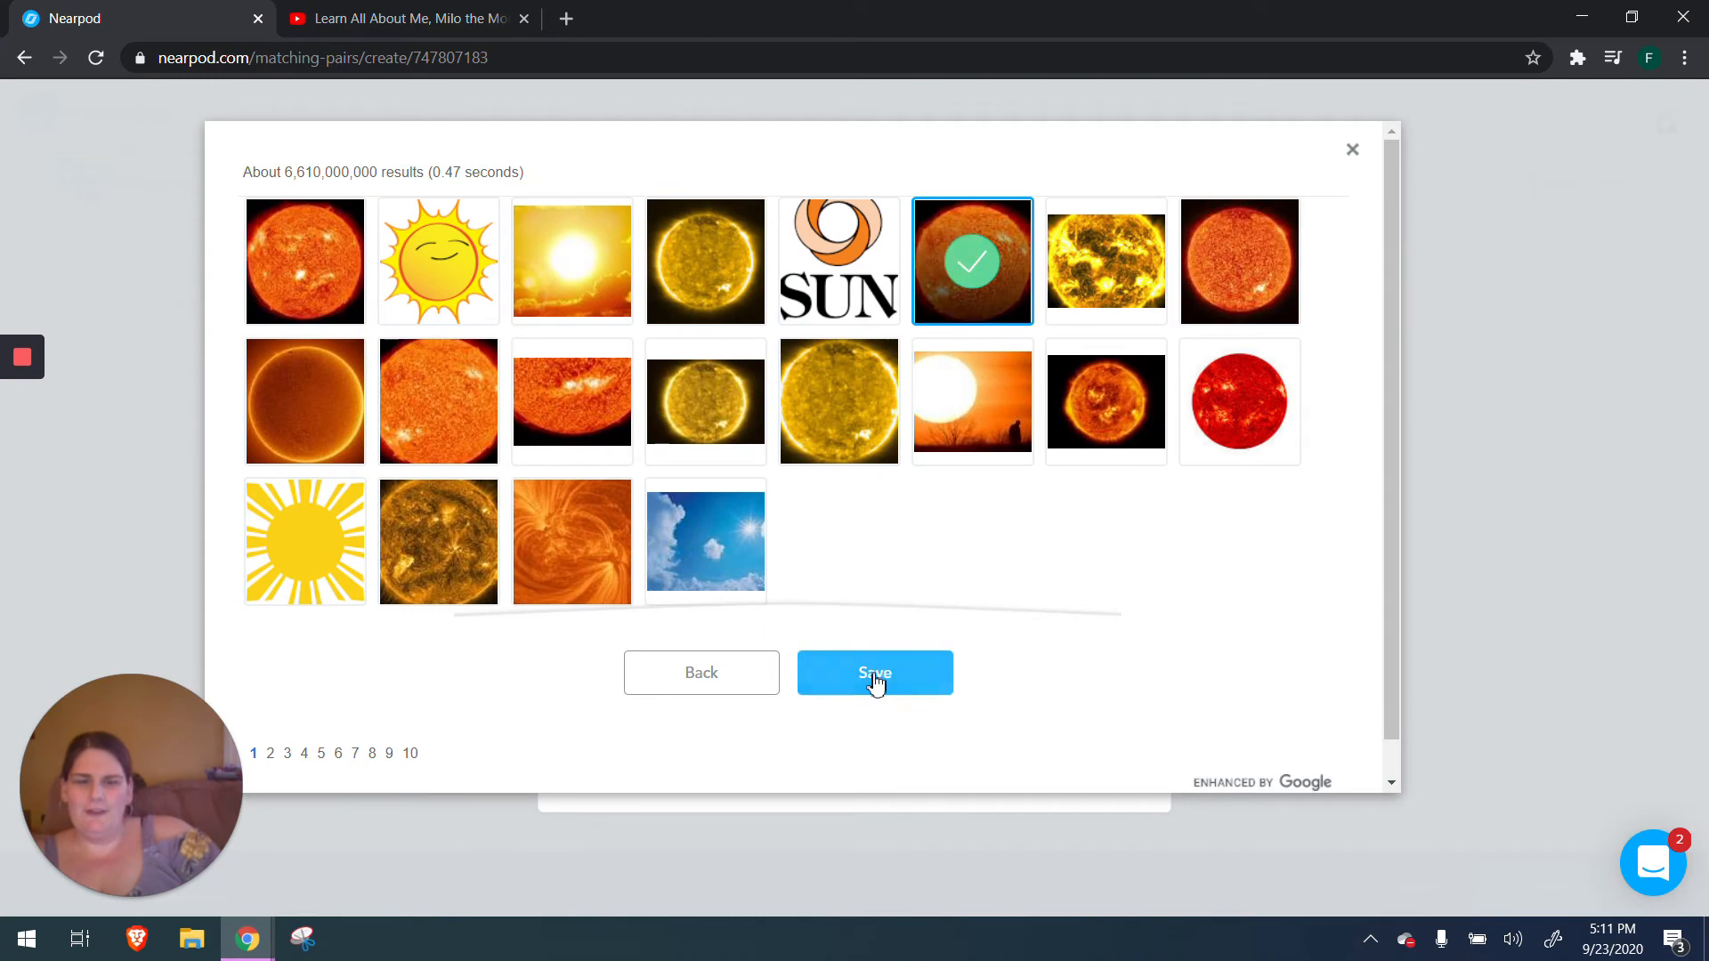
{"action": "left_click", "coordinate": [868, 676]}
Step: Search for "sun" again, use the same orange sun image for the first pair's second side, and start another pair
{"action": "left_click", "coordinate": [1023, 525]}
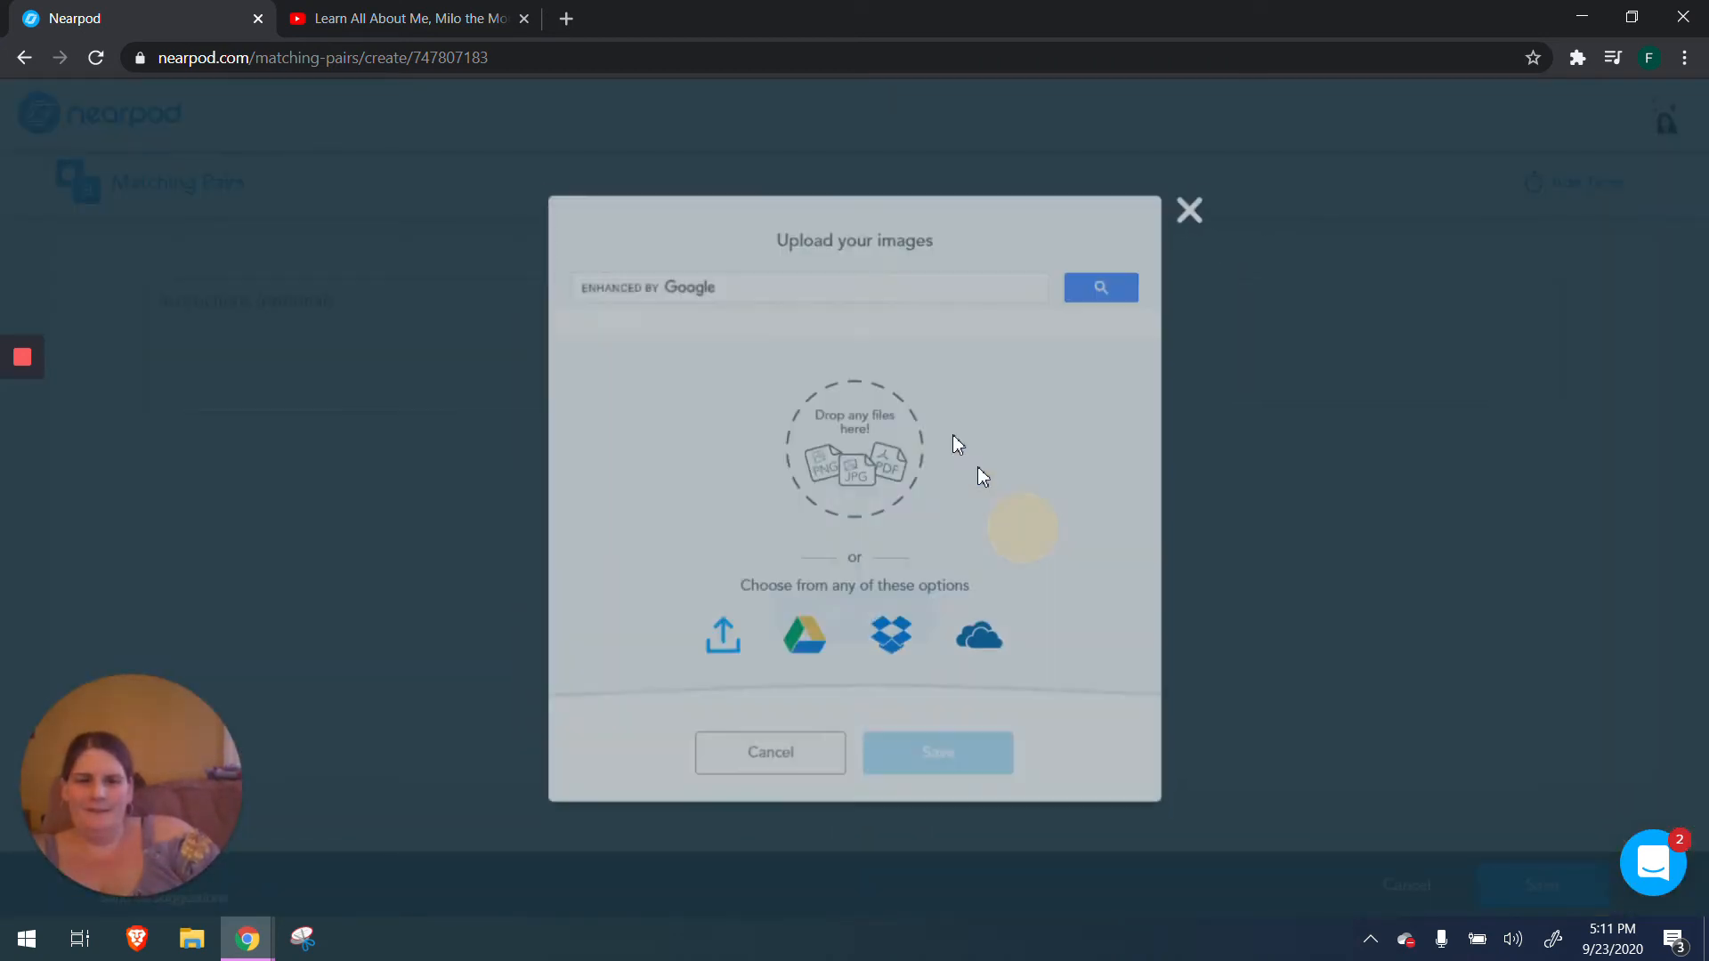
{"action": "type", "text": "sun"}
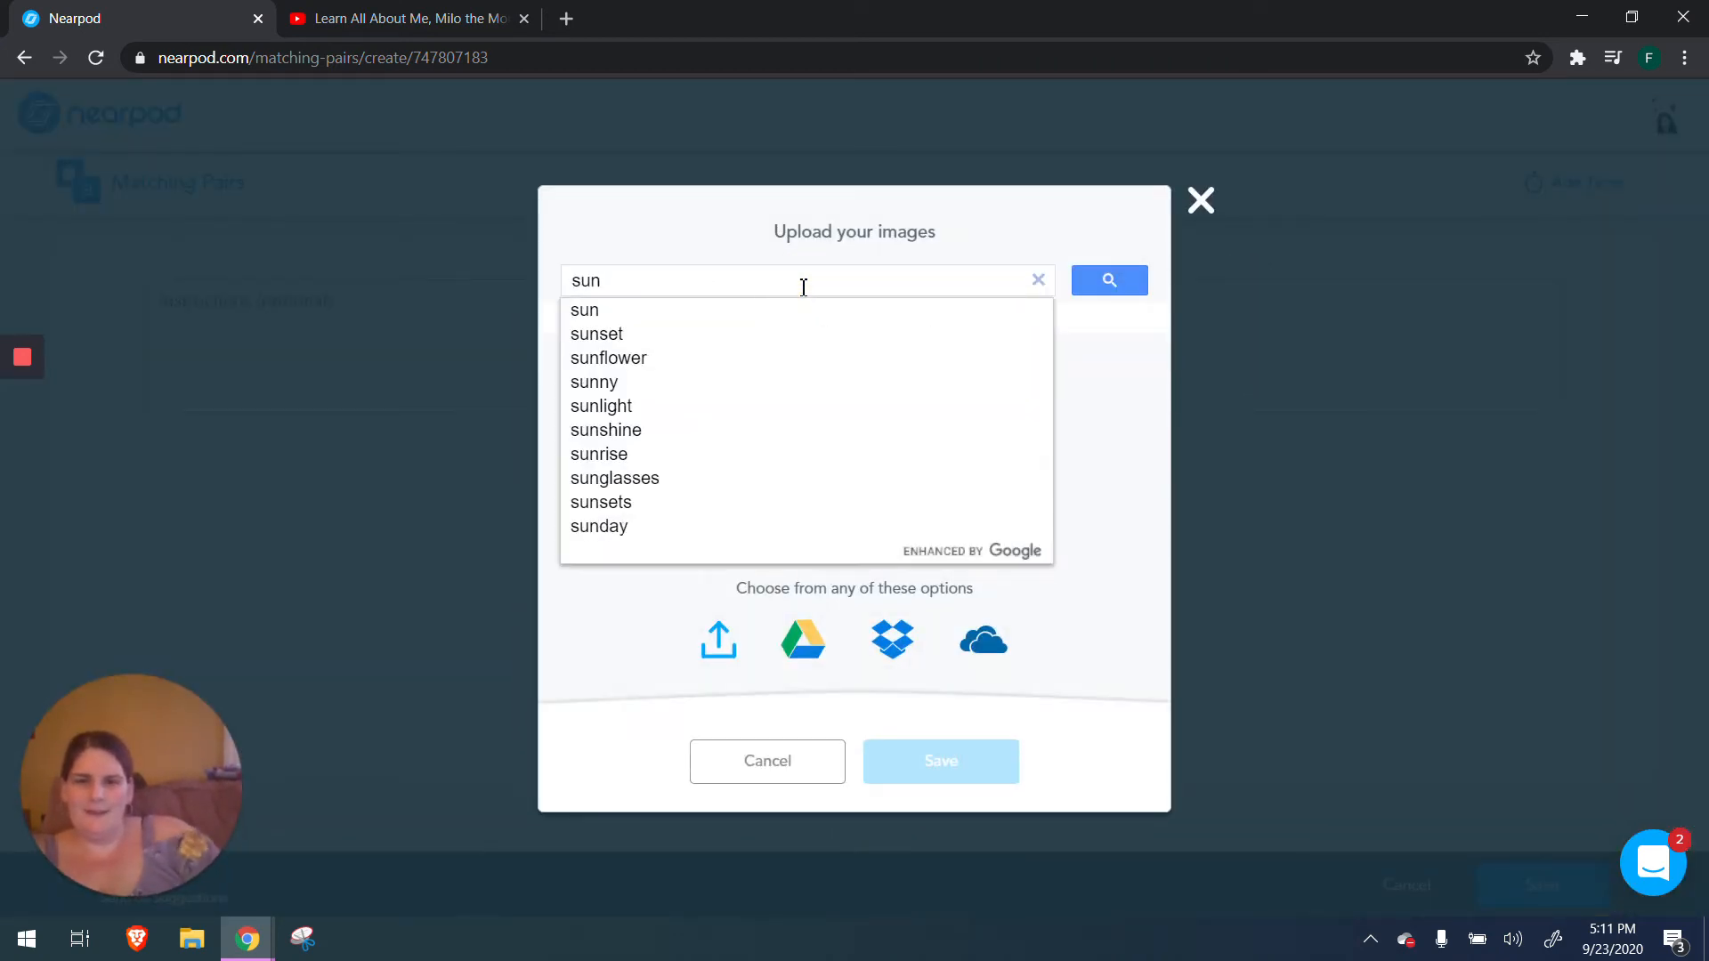
{"action": "left_click", "coordinate": [802, 313]}
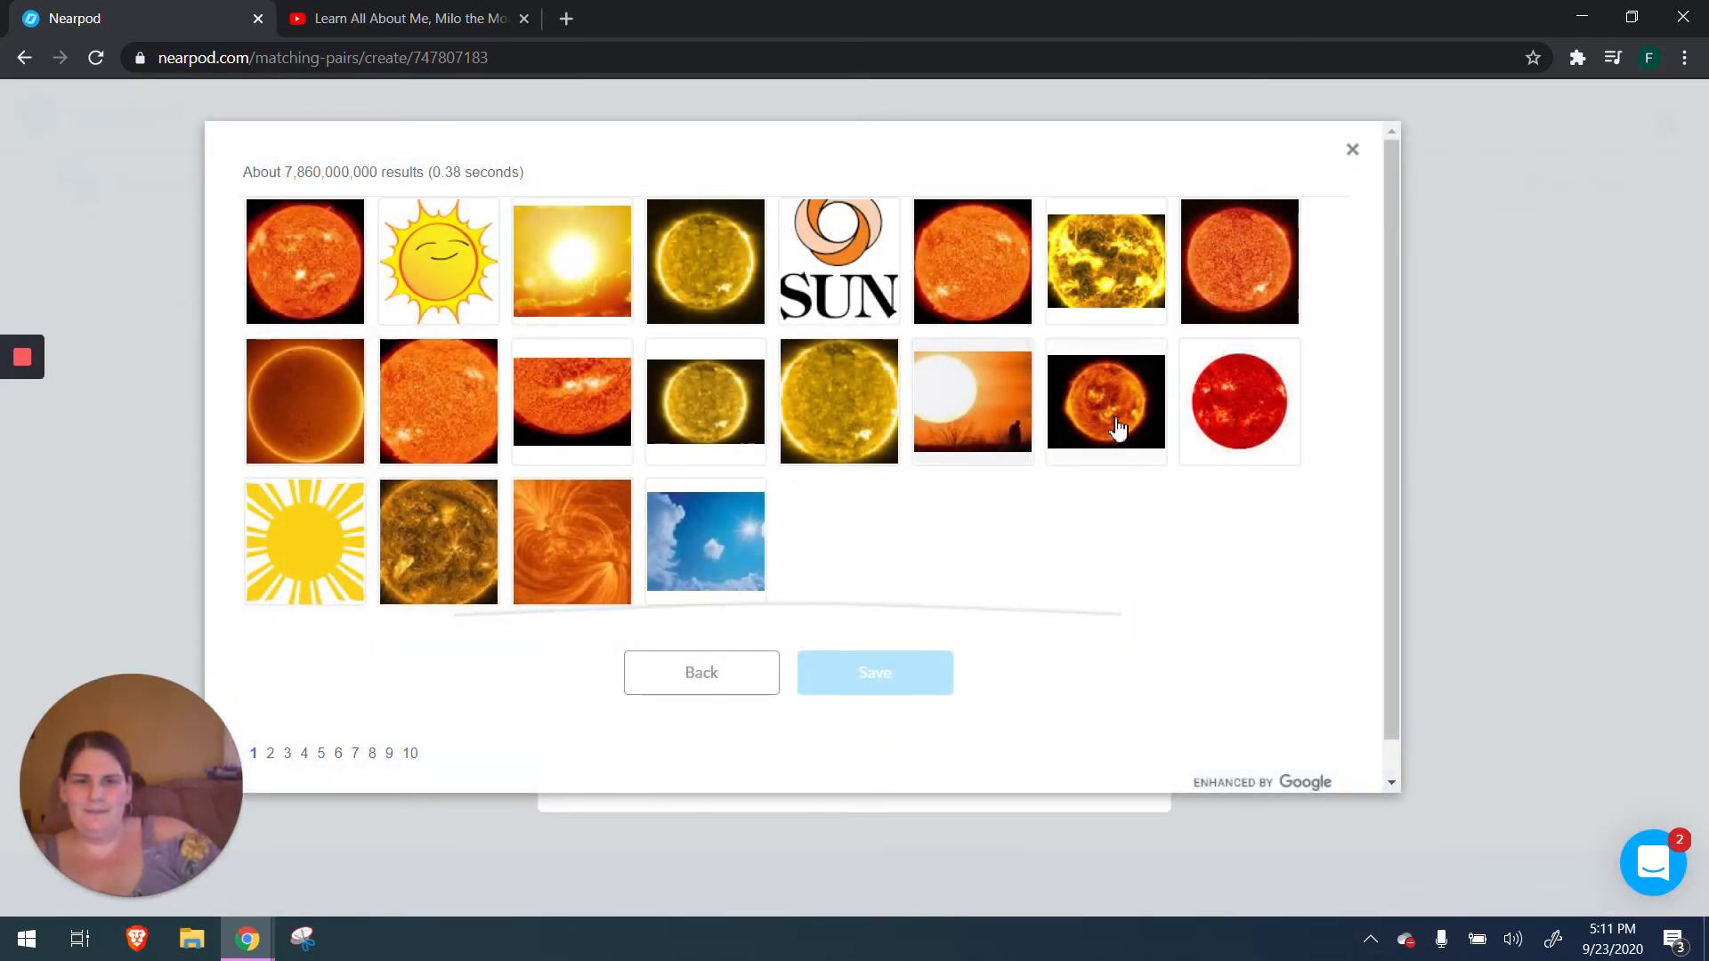
{"action": "left_click", "coordinate": [970, 267]}
{"action": "left_click", "coordinate": [858, 681]}
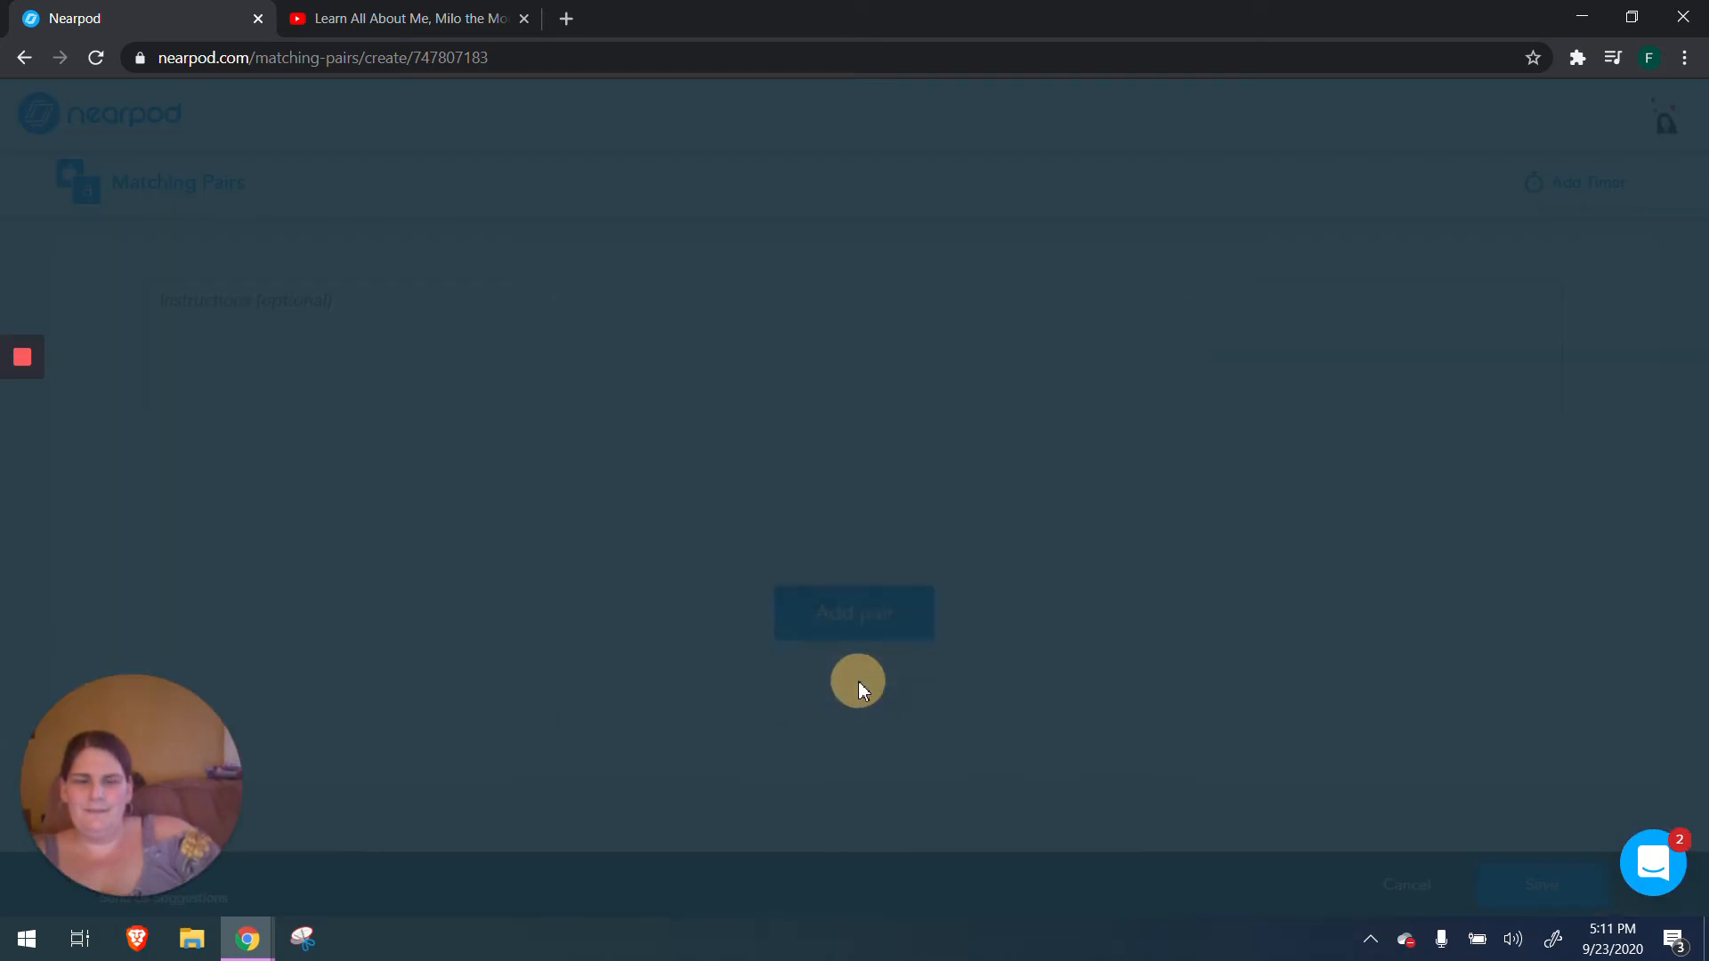
{"action": "left_click", "coordinate": [921, 694]}
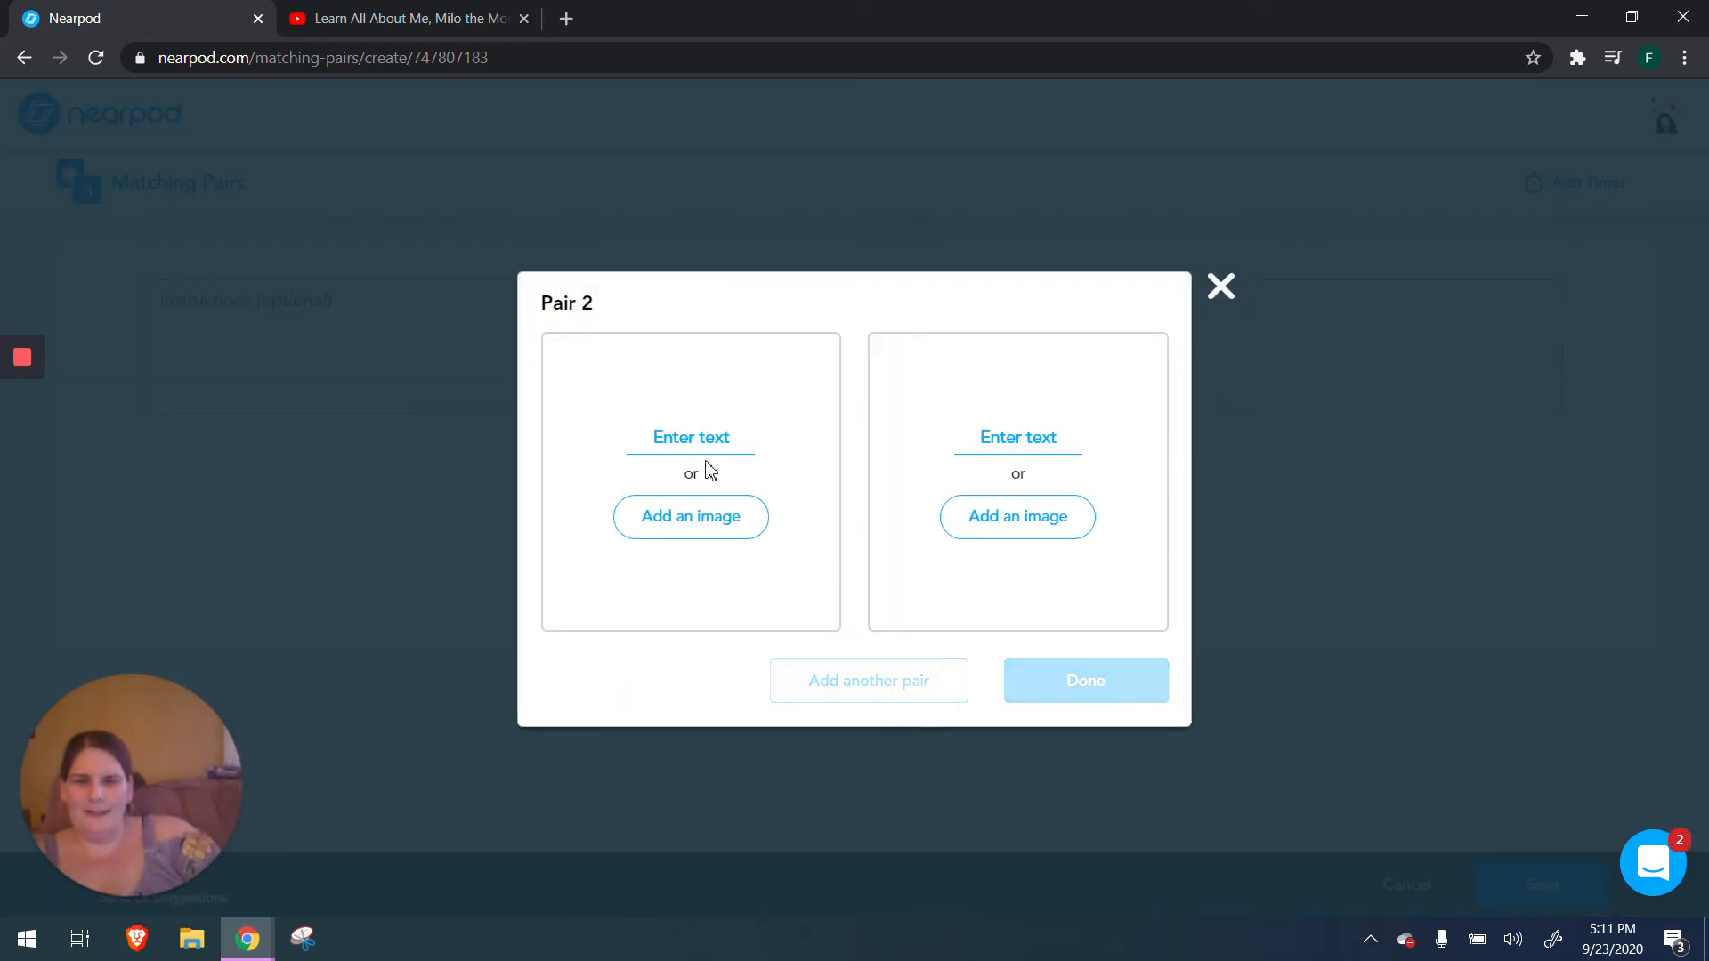
Step: Pair the text "Moon" with a photo of the moon above clouds from a "Moon" image search, and start a third pair
{"action": "left_click", "coordinate": [681, 435]}
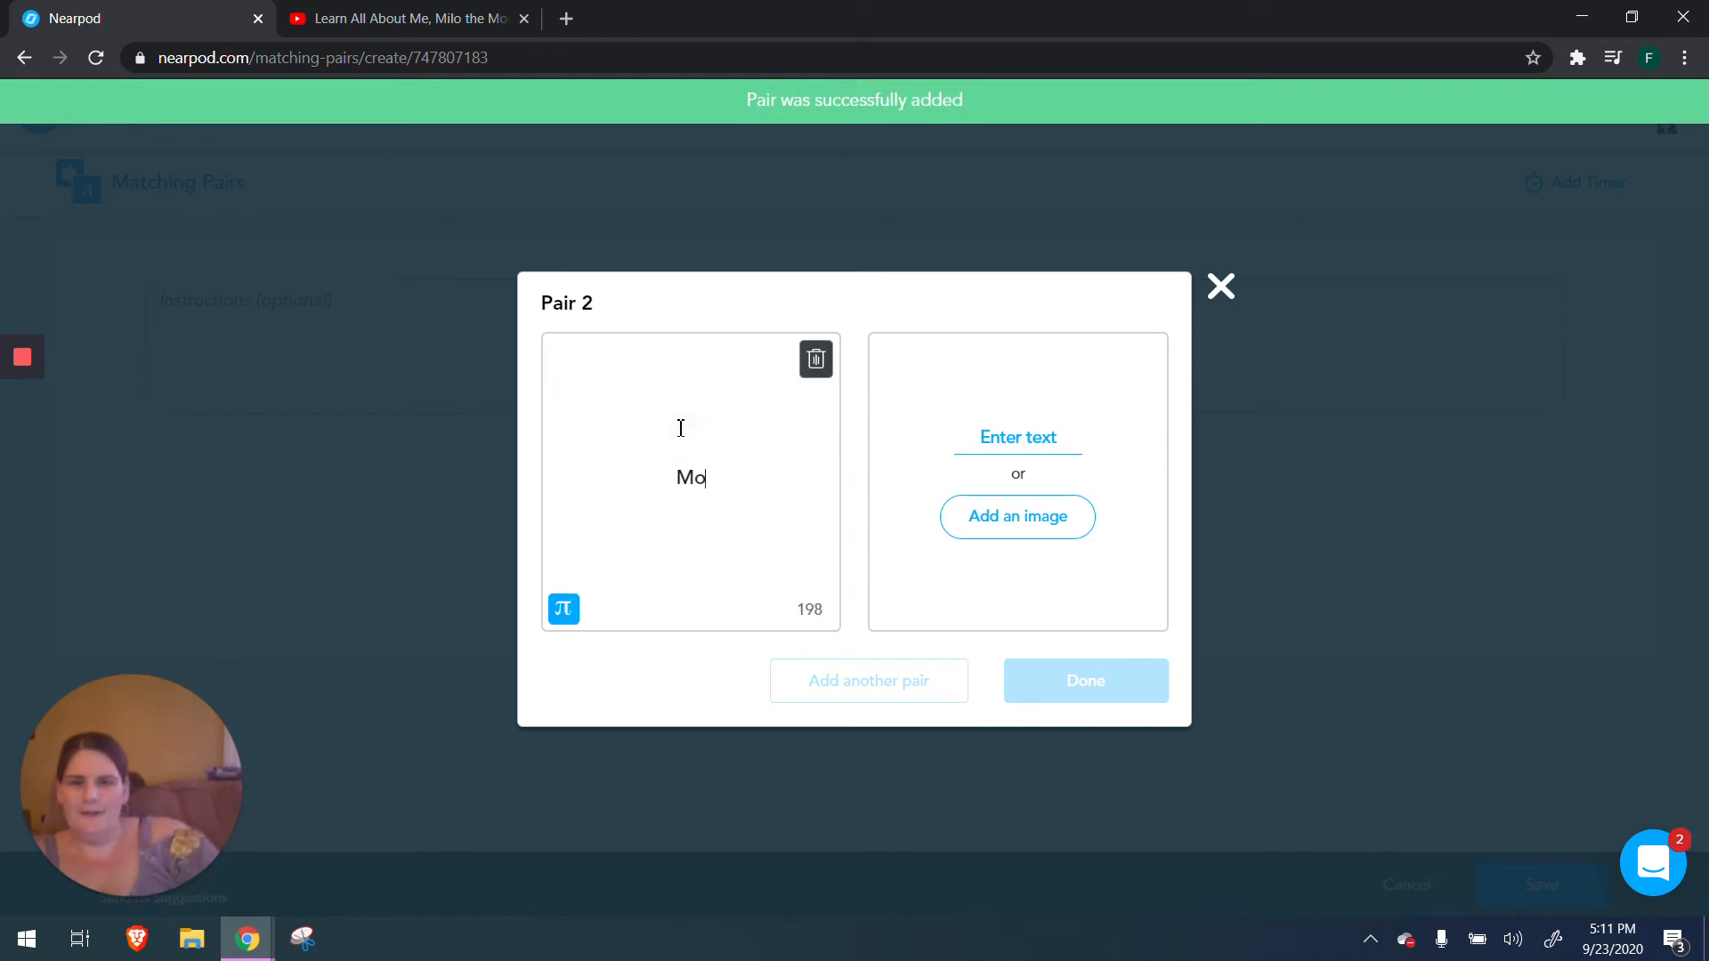
{"action": "left_click", "coordinate": [1037, 515]}
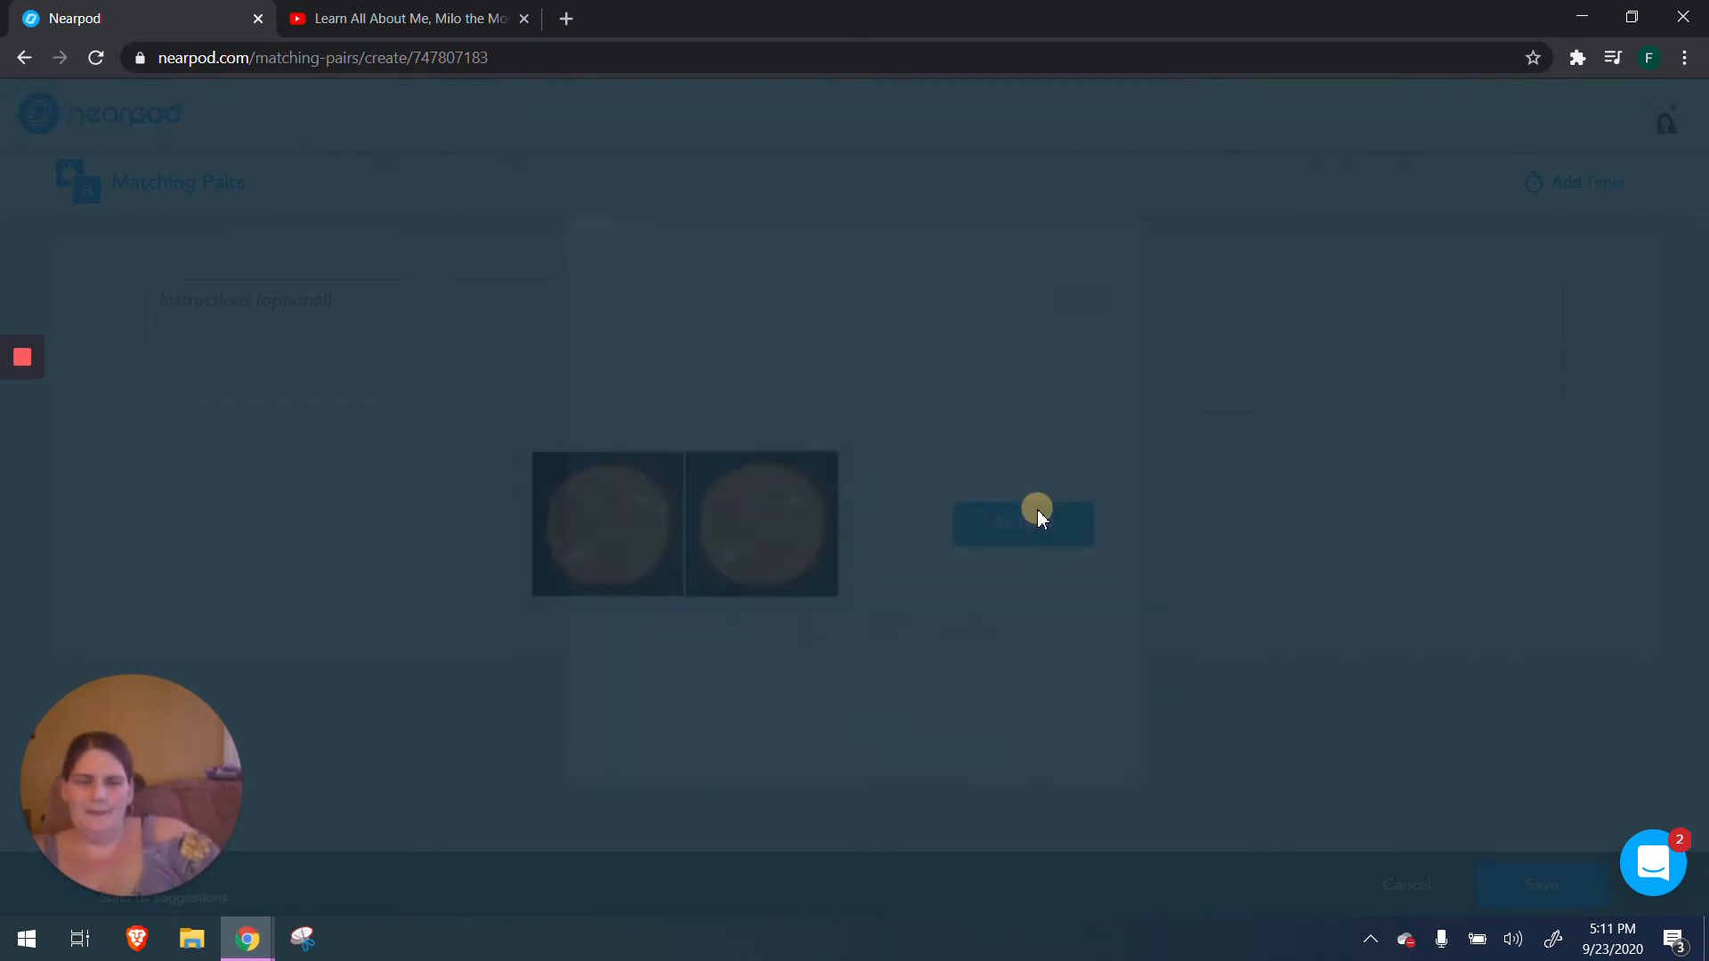
{"action": "type", "text": "Moon"}
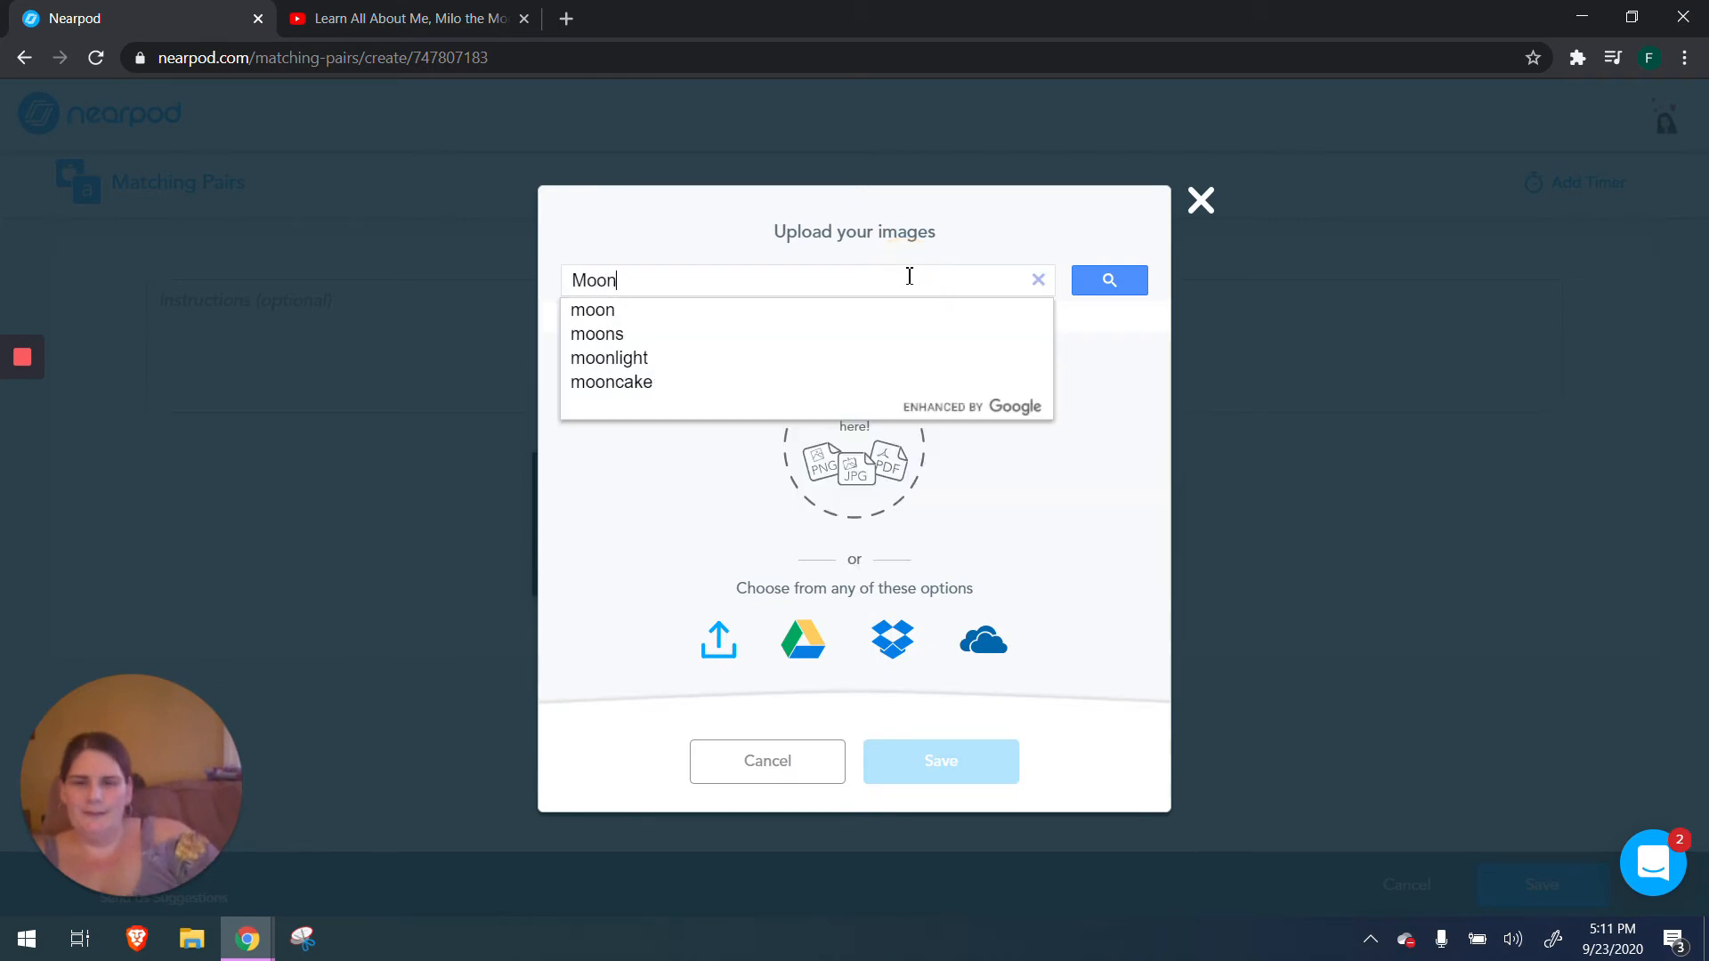
{"action": "key", "text": "Return"}
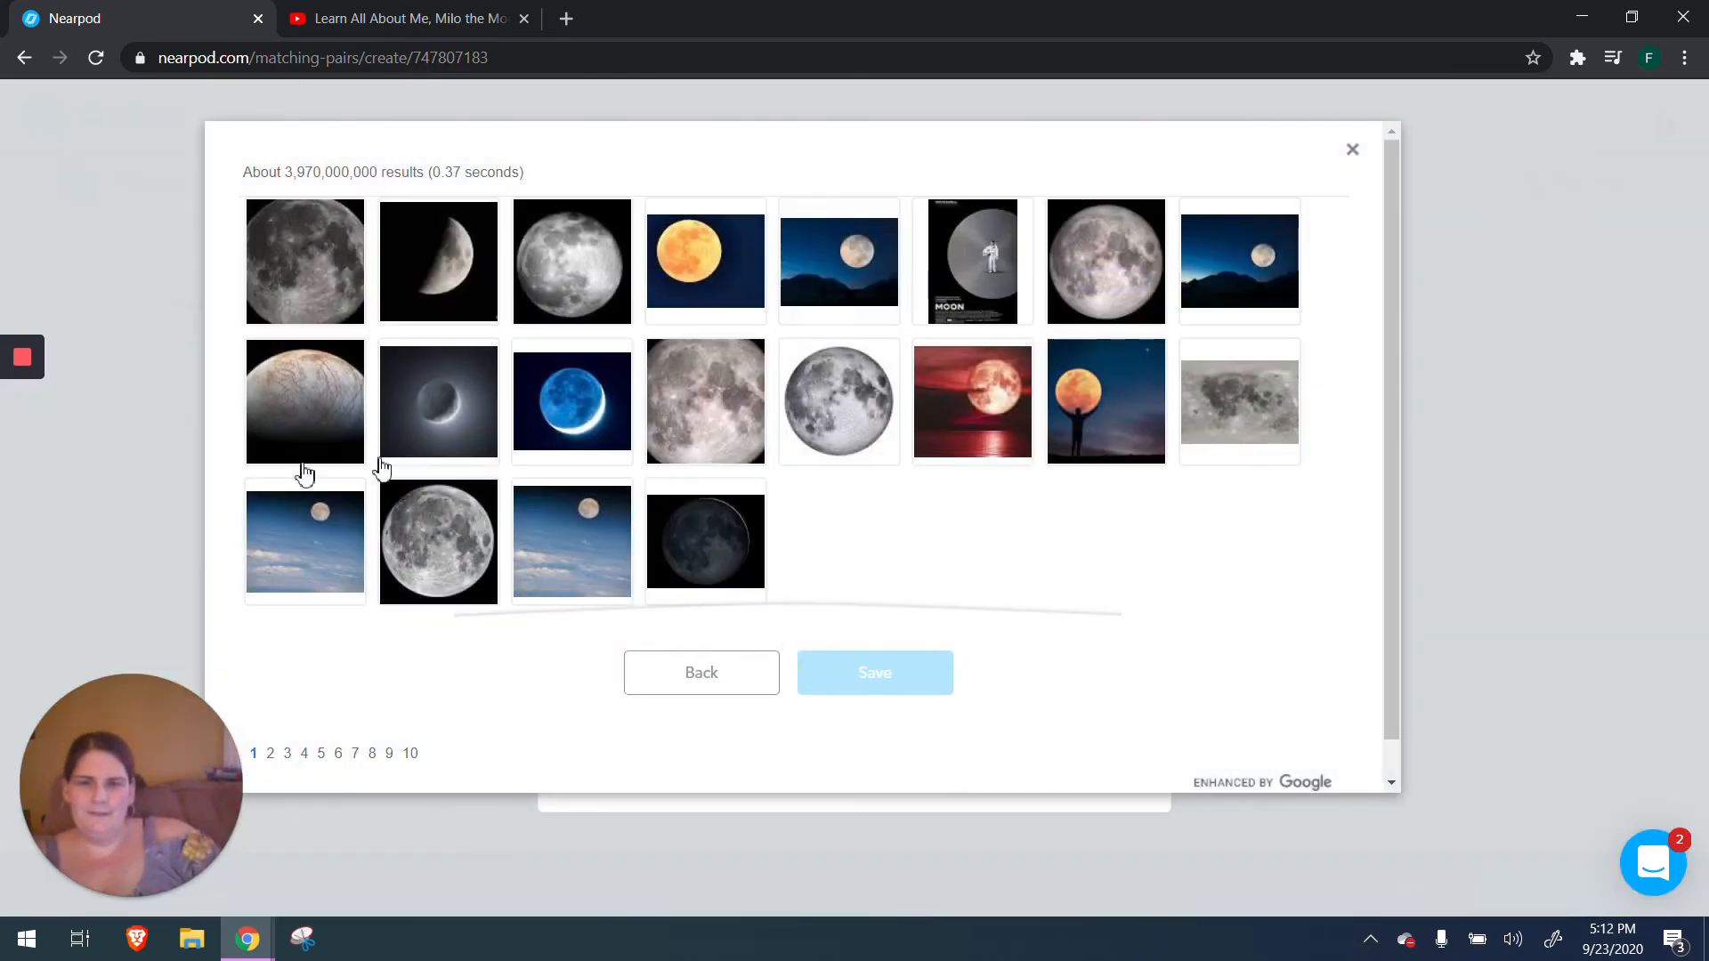
{"action": "left_click", "coordinate": [305, 538]}
{"action": "left_click", "coordinate": [859, 684]}
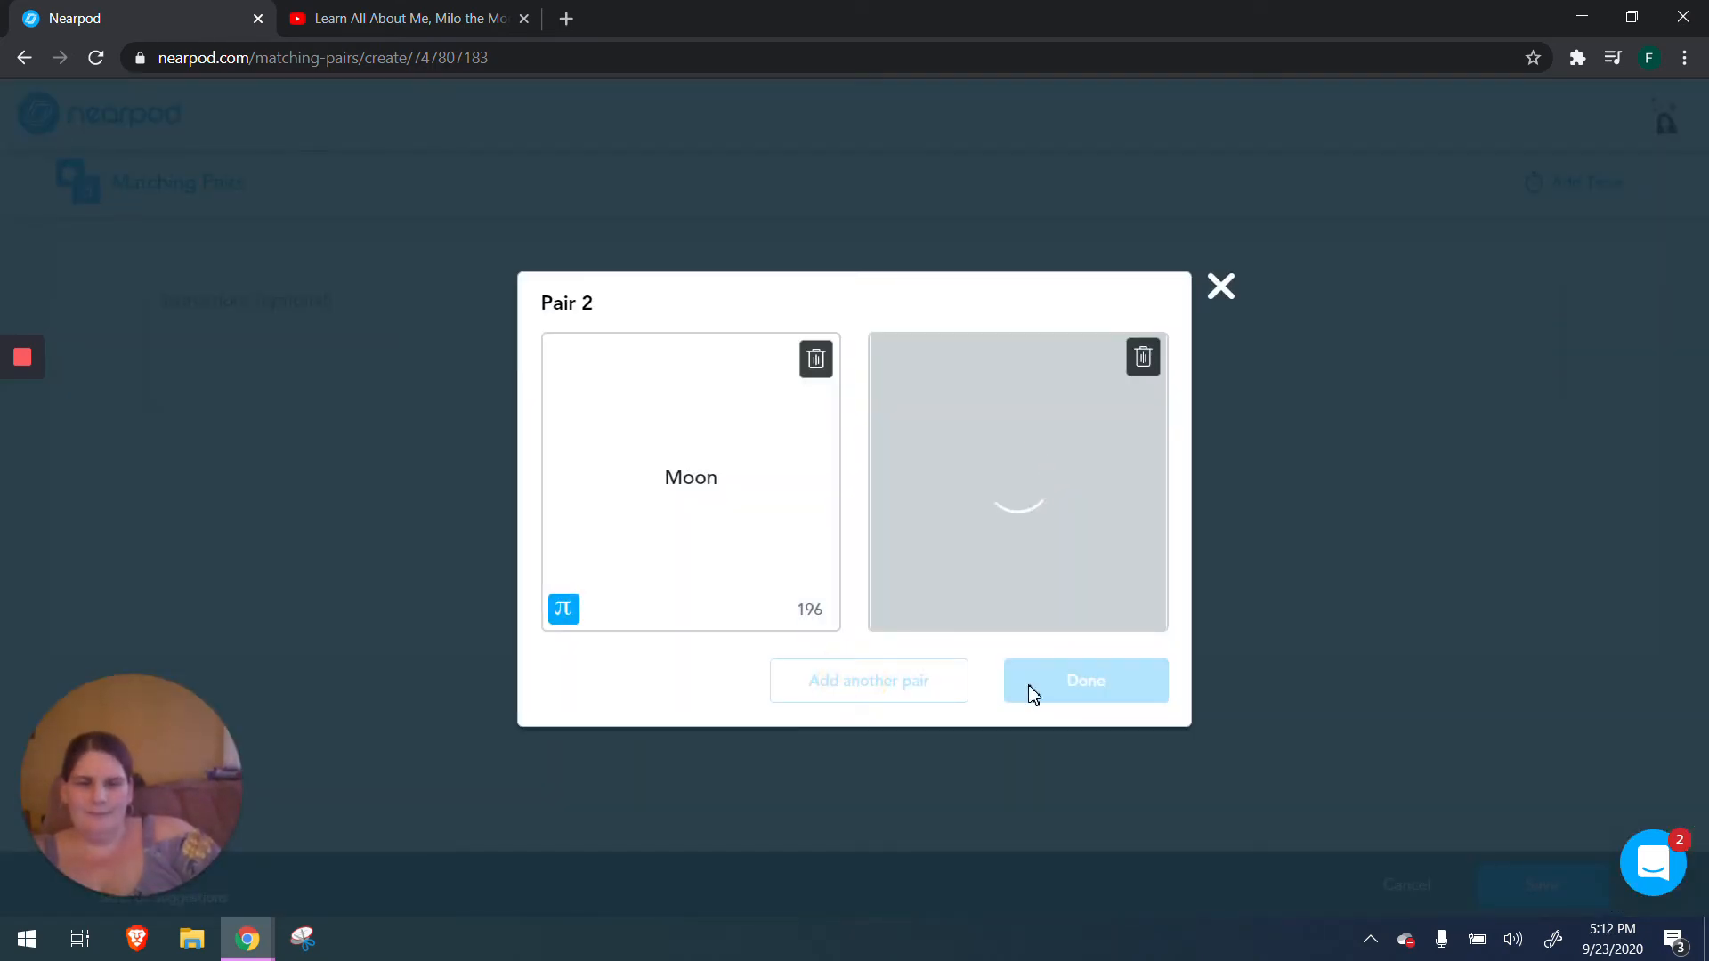
{"action": "left_click", "coordinate": [886, 691]}
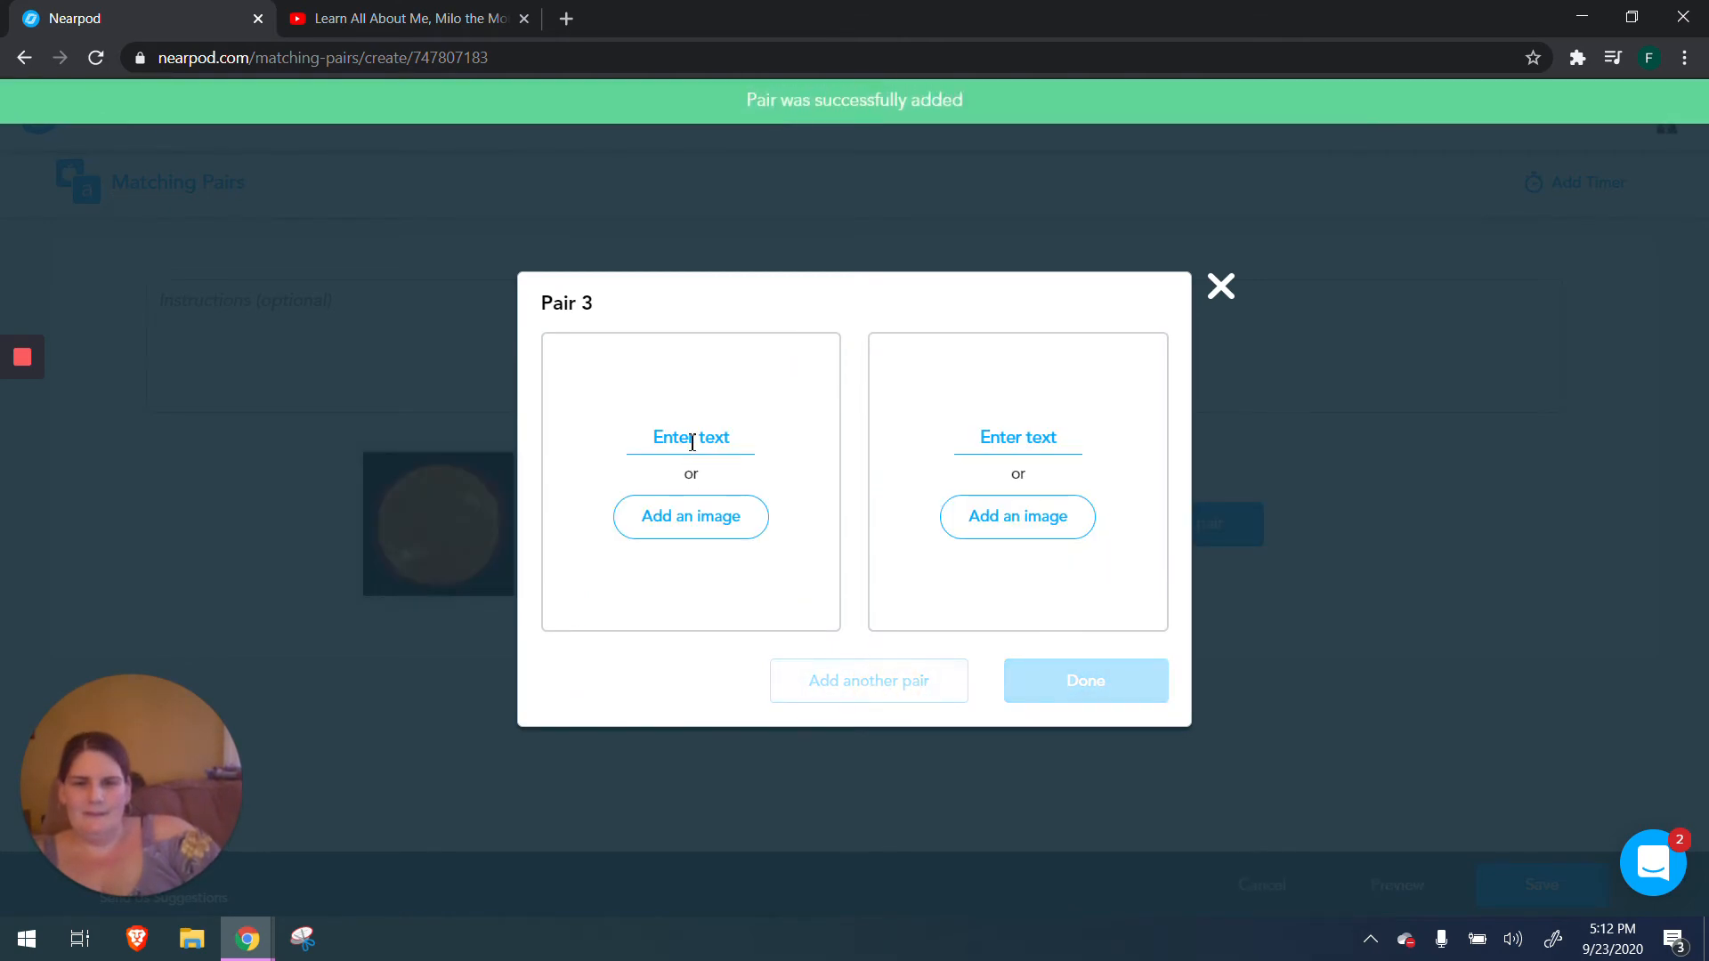
Step: Enter "Cloud" as text on both sides of the third pair and finish adding pairs
{"action": "left_click", "coordinate": [691, 440]}
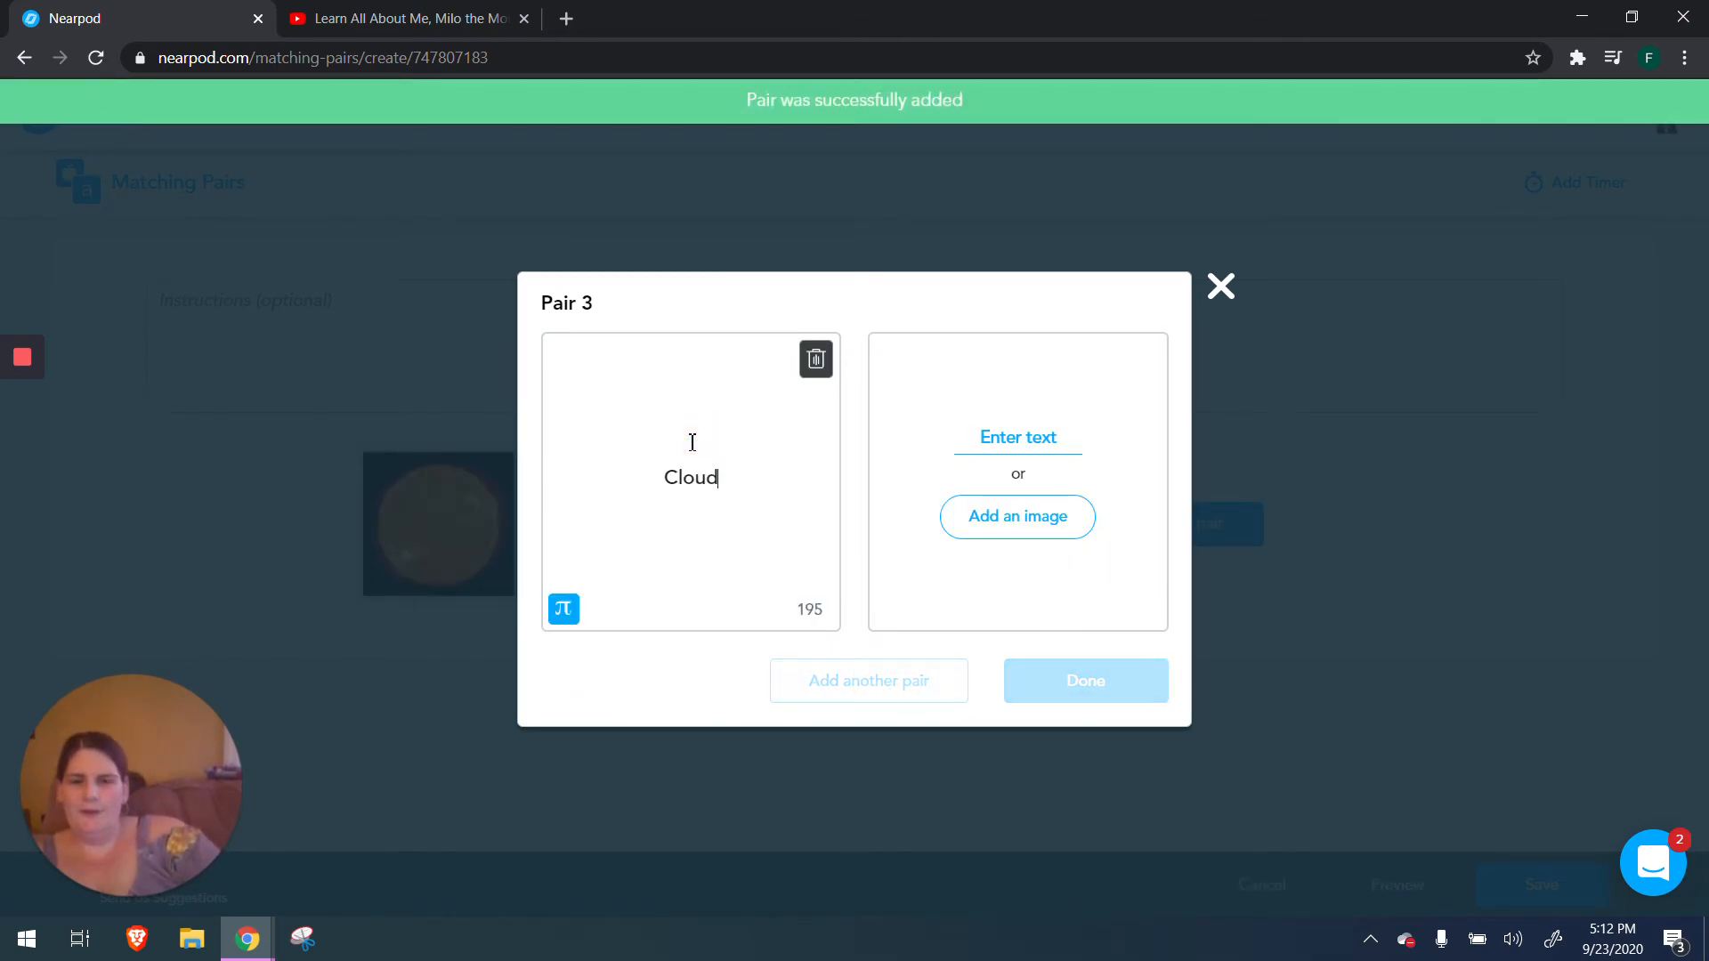
{"action": "left_click", "coordinate": [1006, 428]}
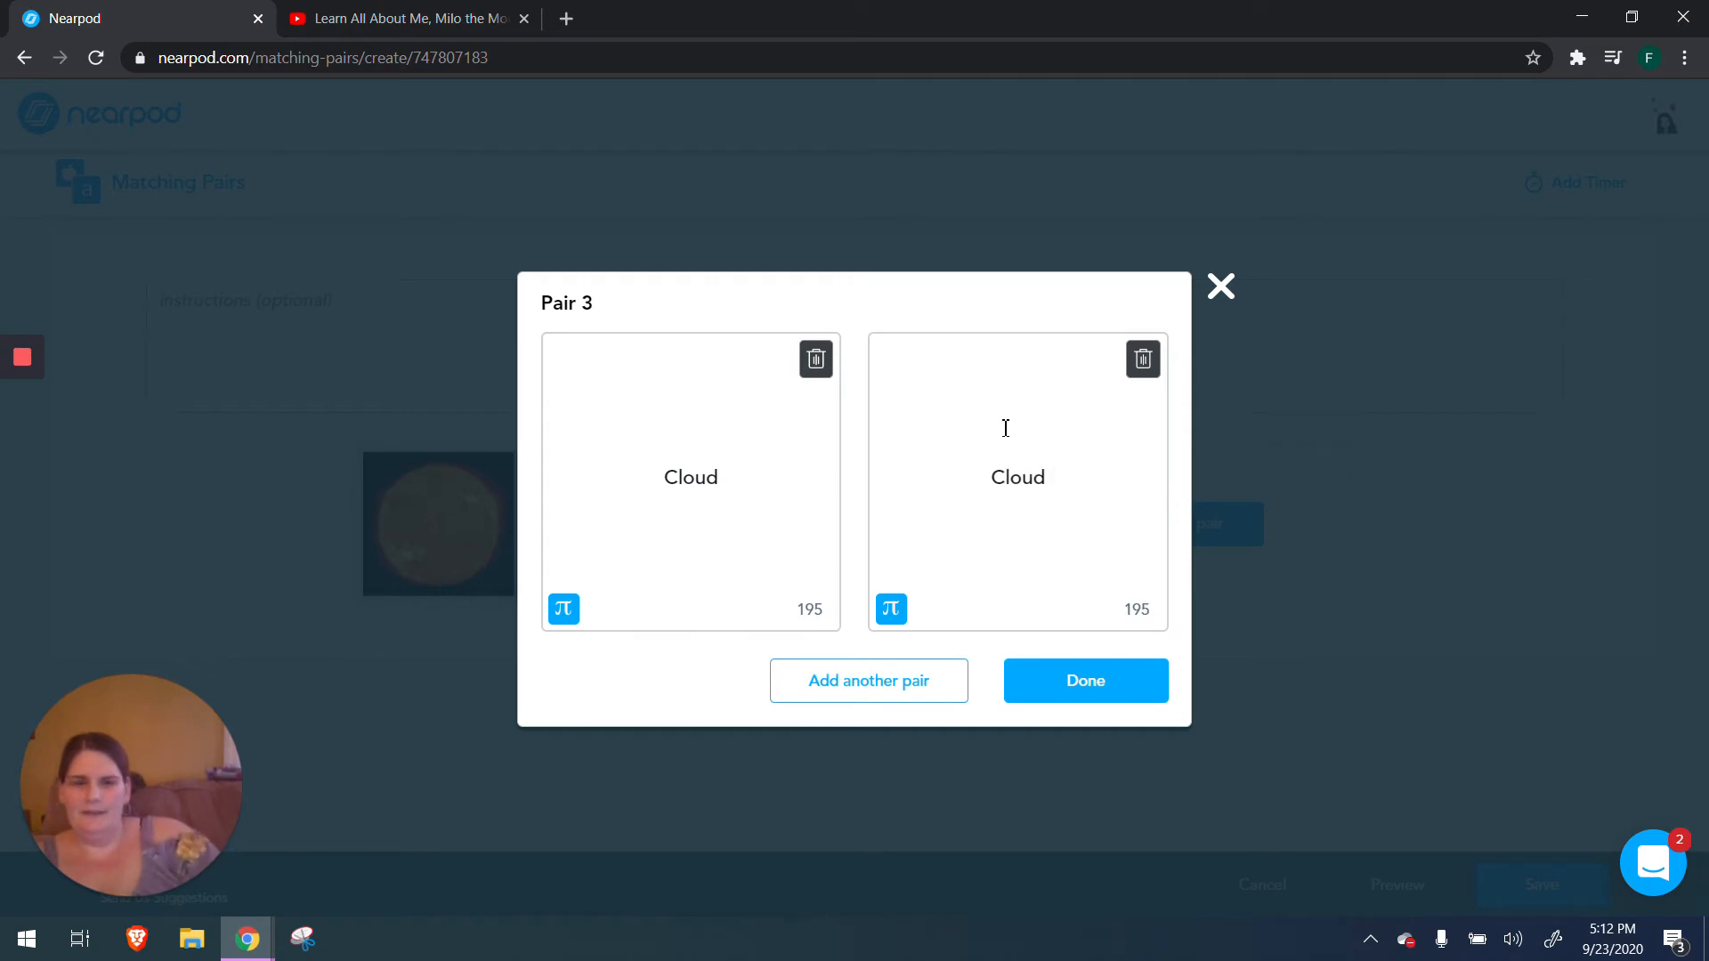
{"action": "left_click", "coordinate": [1079, 692]}
Step: Preview the Matching Pairs activity by matching the sun, cloud and moon cards, then close the preview
{"action": "left_click", "coordinate": [1397, 885]}
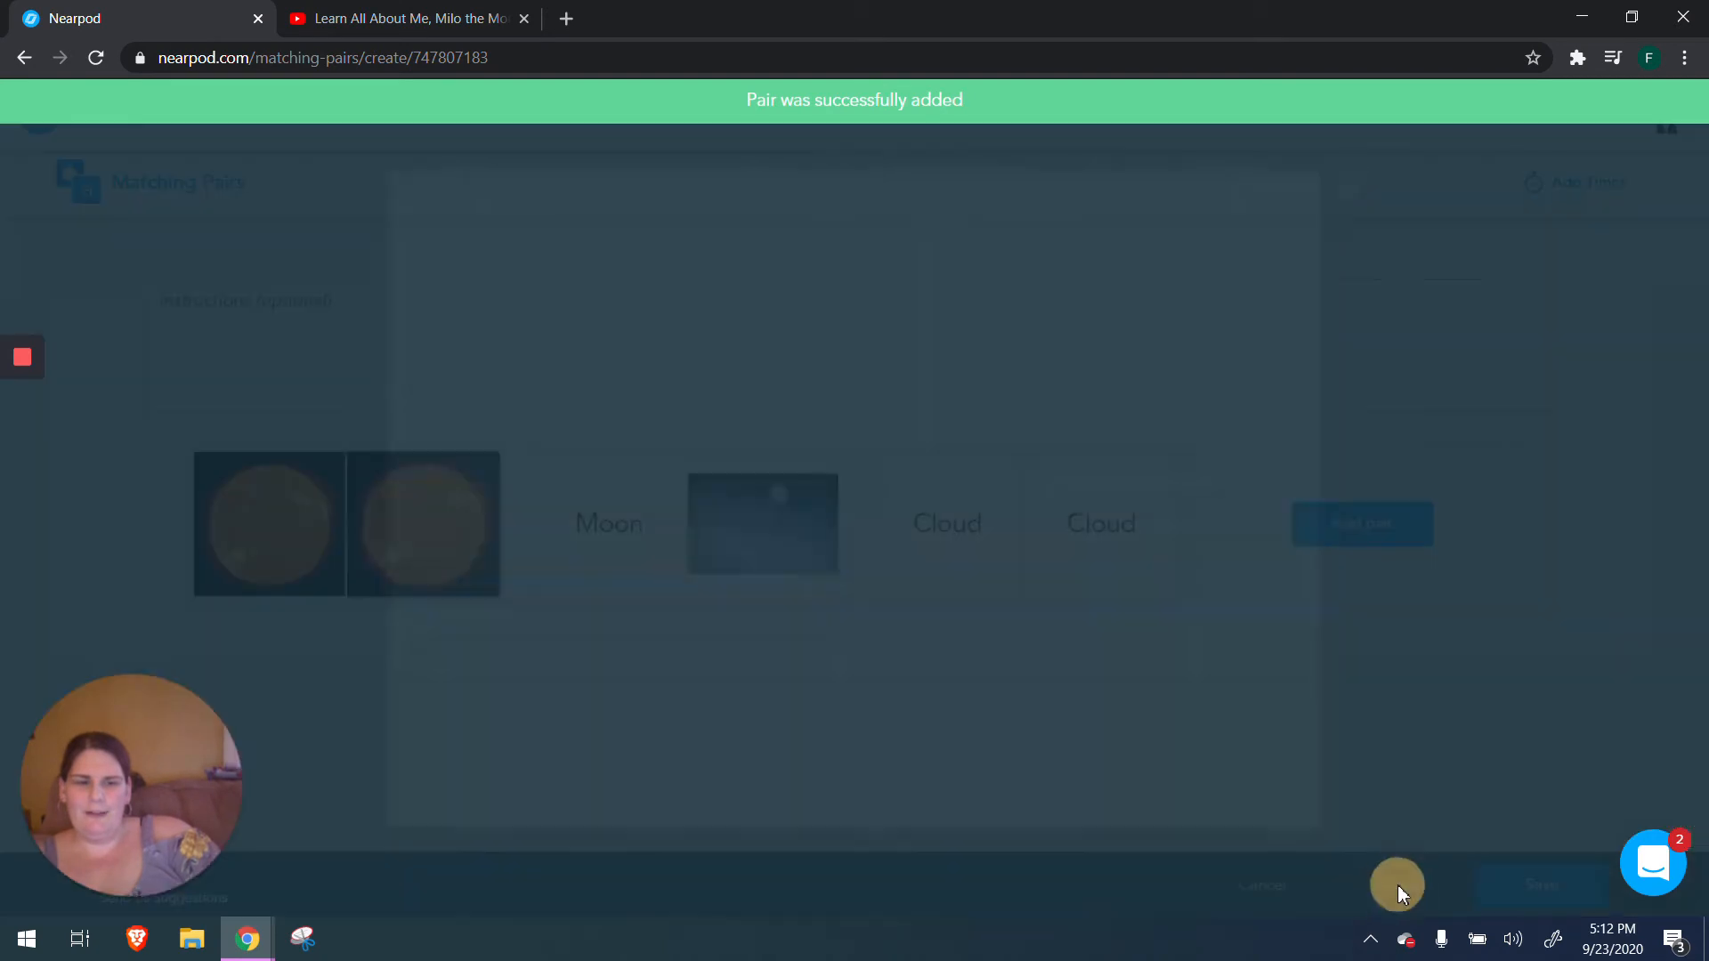
{"action": "left_click", "coordinate": [1157, 614]}
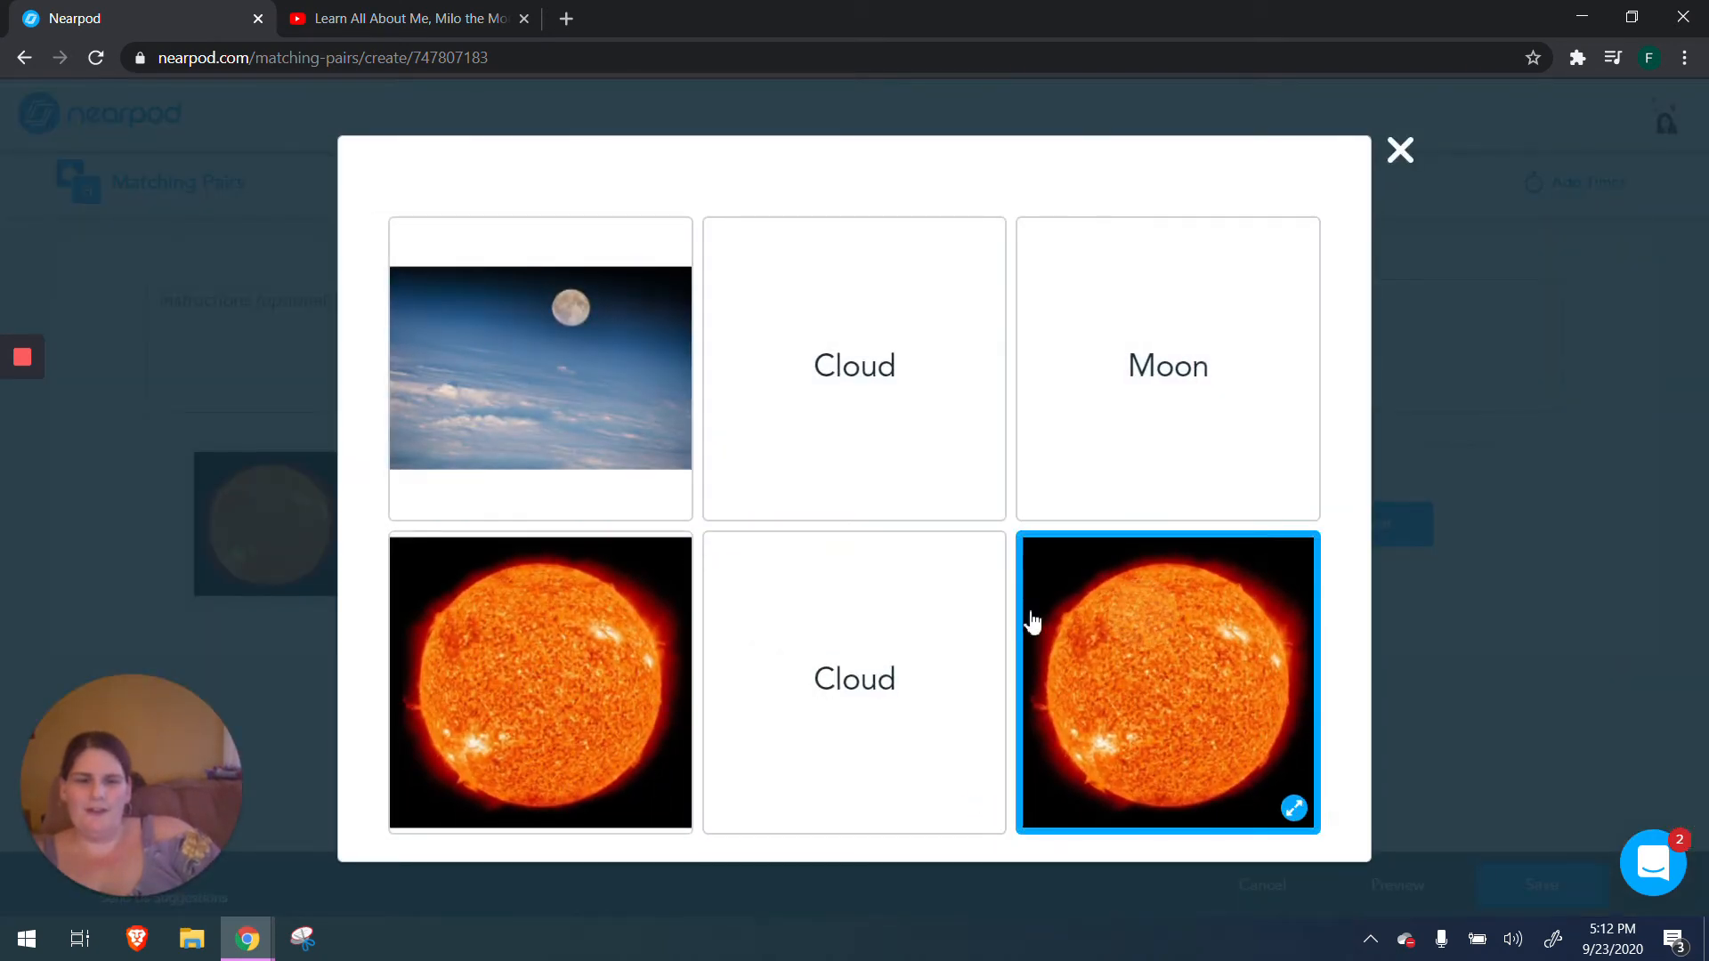
{"action": "left_click", "coordinate": [639, 614]}
{"action": "left_click", "coordinate": [836, 631]}
{"action": "left_click", "coordinate": [842, 473]}
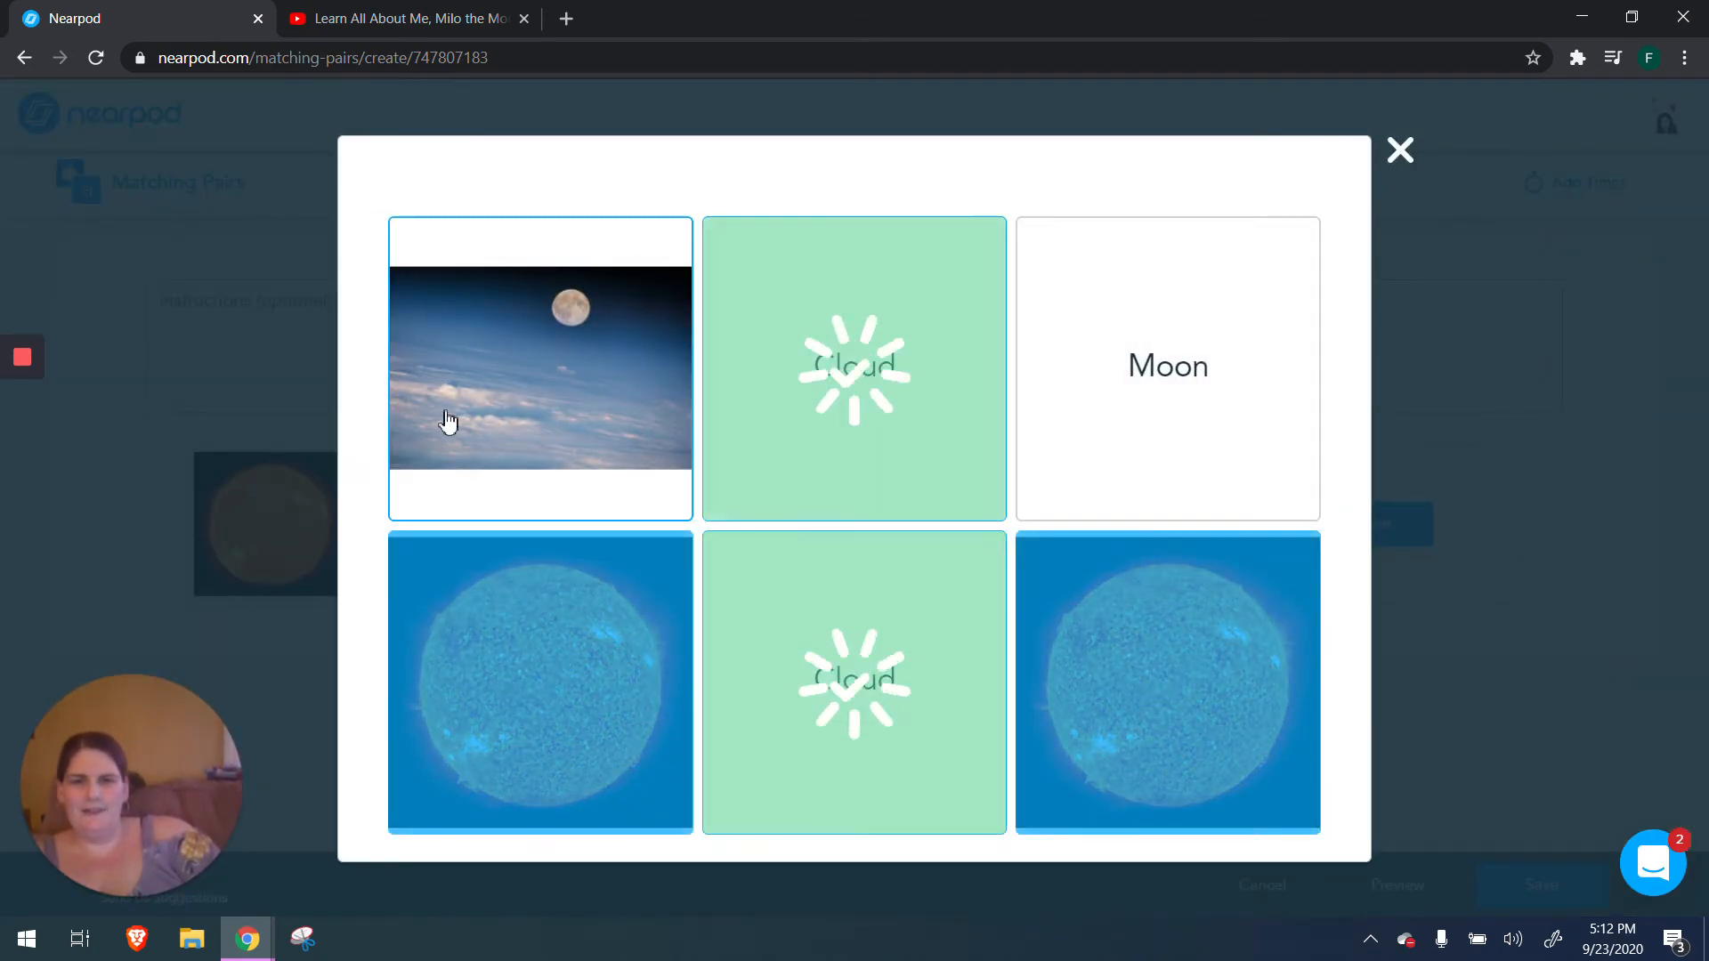
{"action": "left_click", "coordinate": [436, 411]}
{"action": "left_click", "coordinate": [1128, 356]}
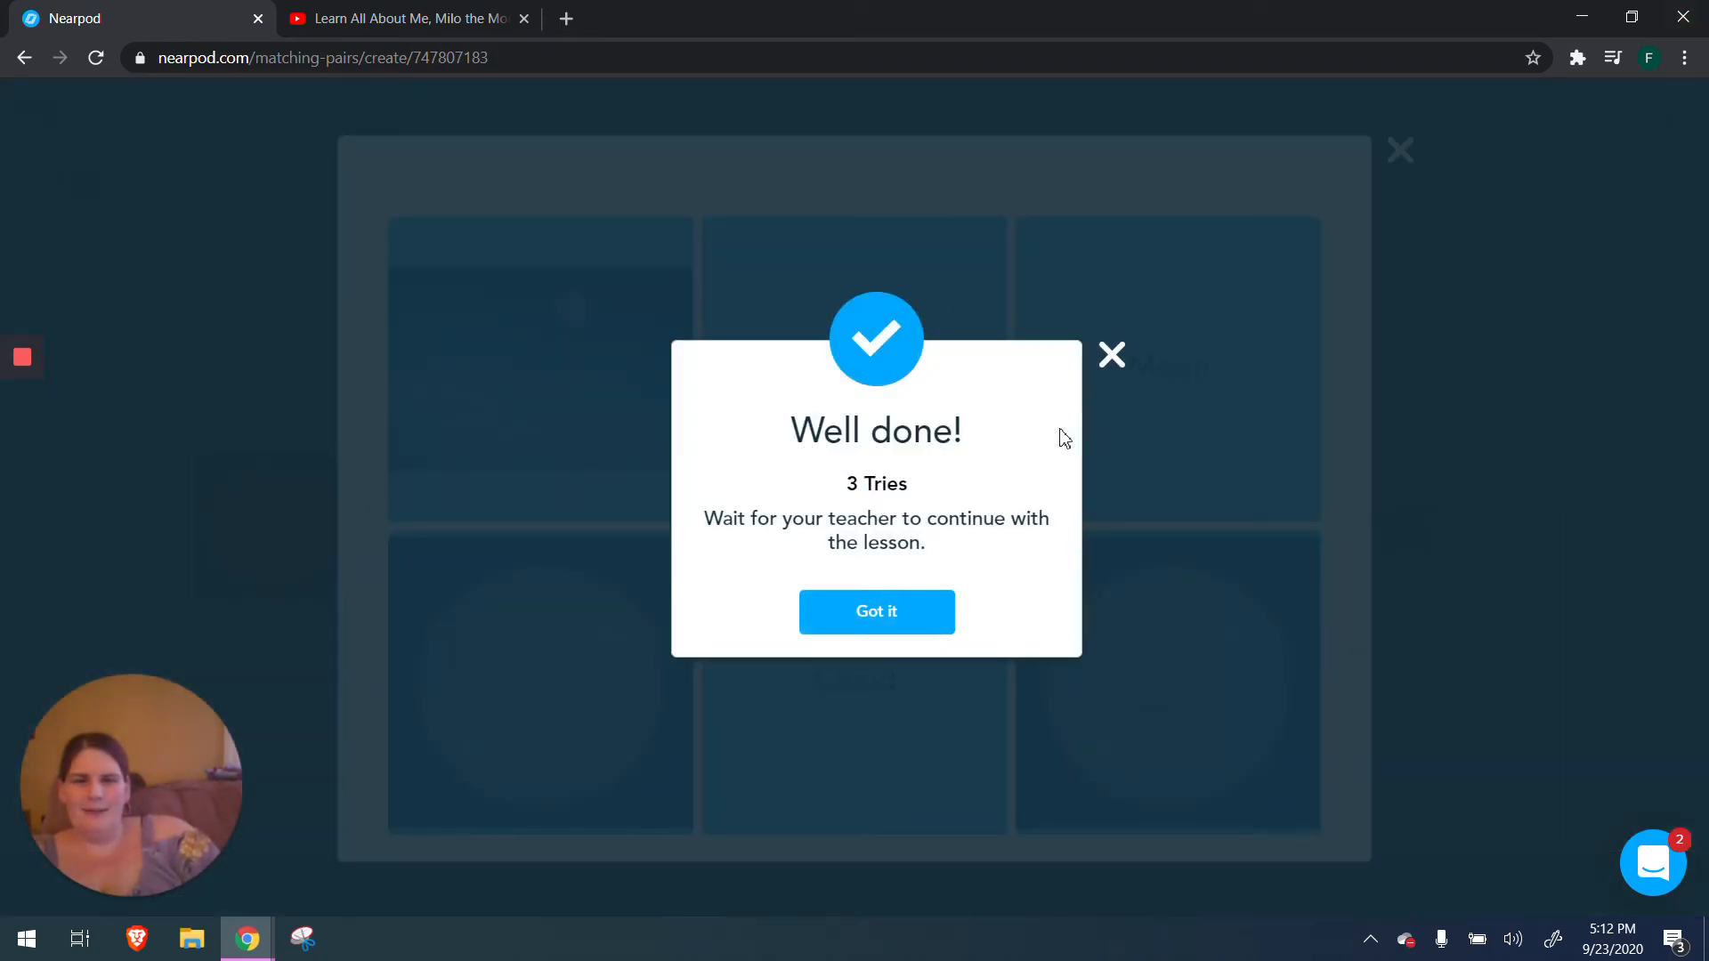
{"action": "left_click", "coordinate": [910, 623]}
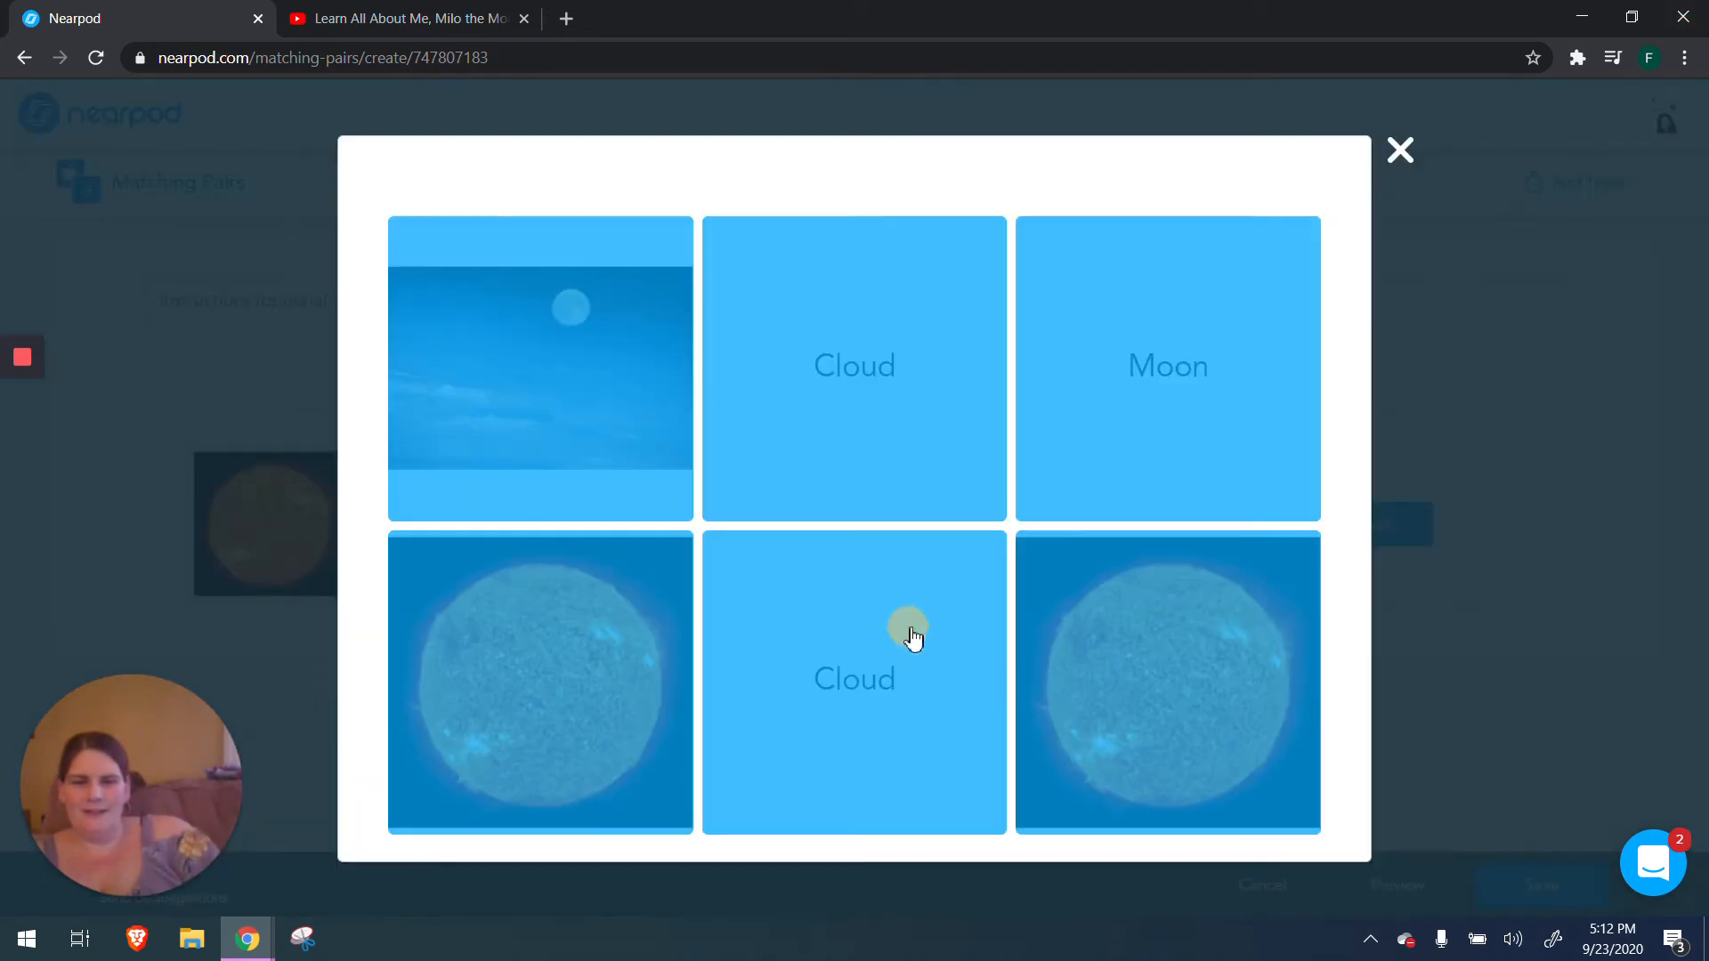
{"action": "left_click", "coordinate": [1402, 145]}
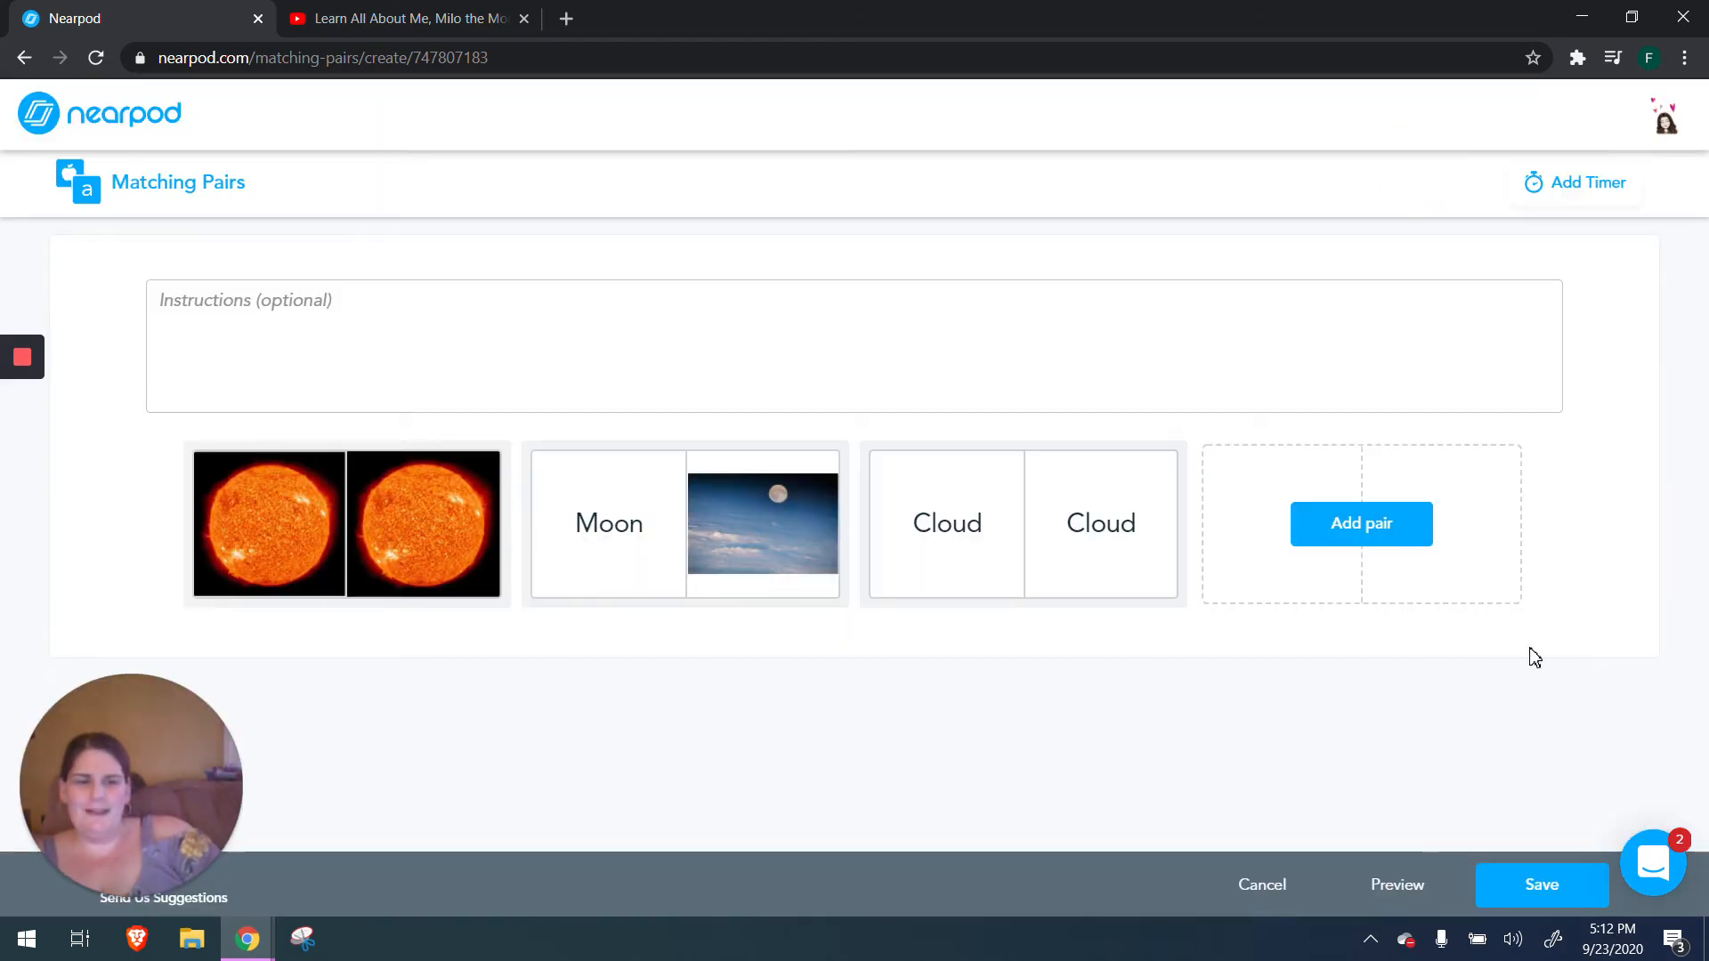
Step: Save the Matching Pairs activity and add a Poll activity to the lesson
{"action": "left_click", "coordinate": [1553, 885]}
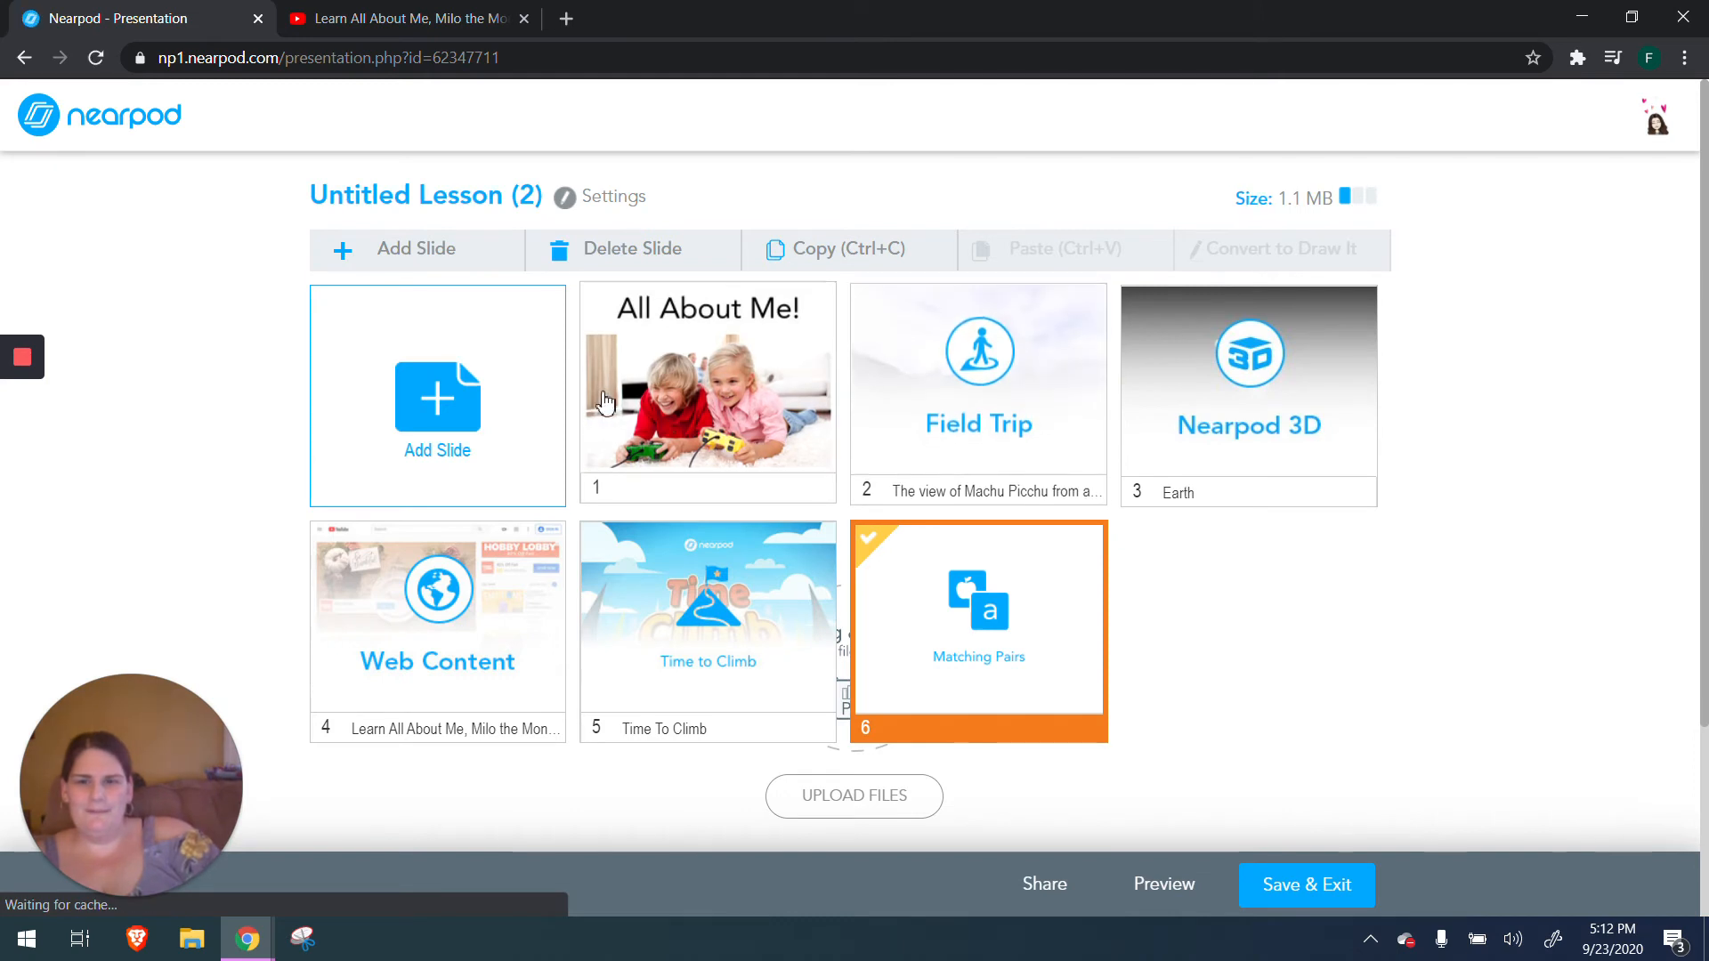
{"action": "left_click", "coordinate": [437, 400]}
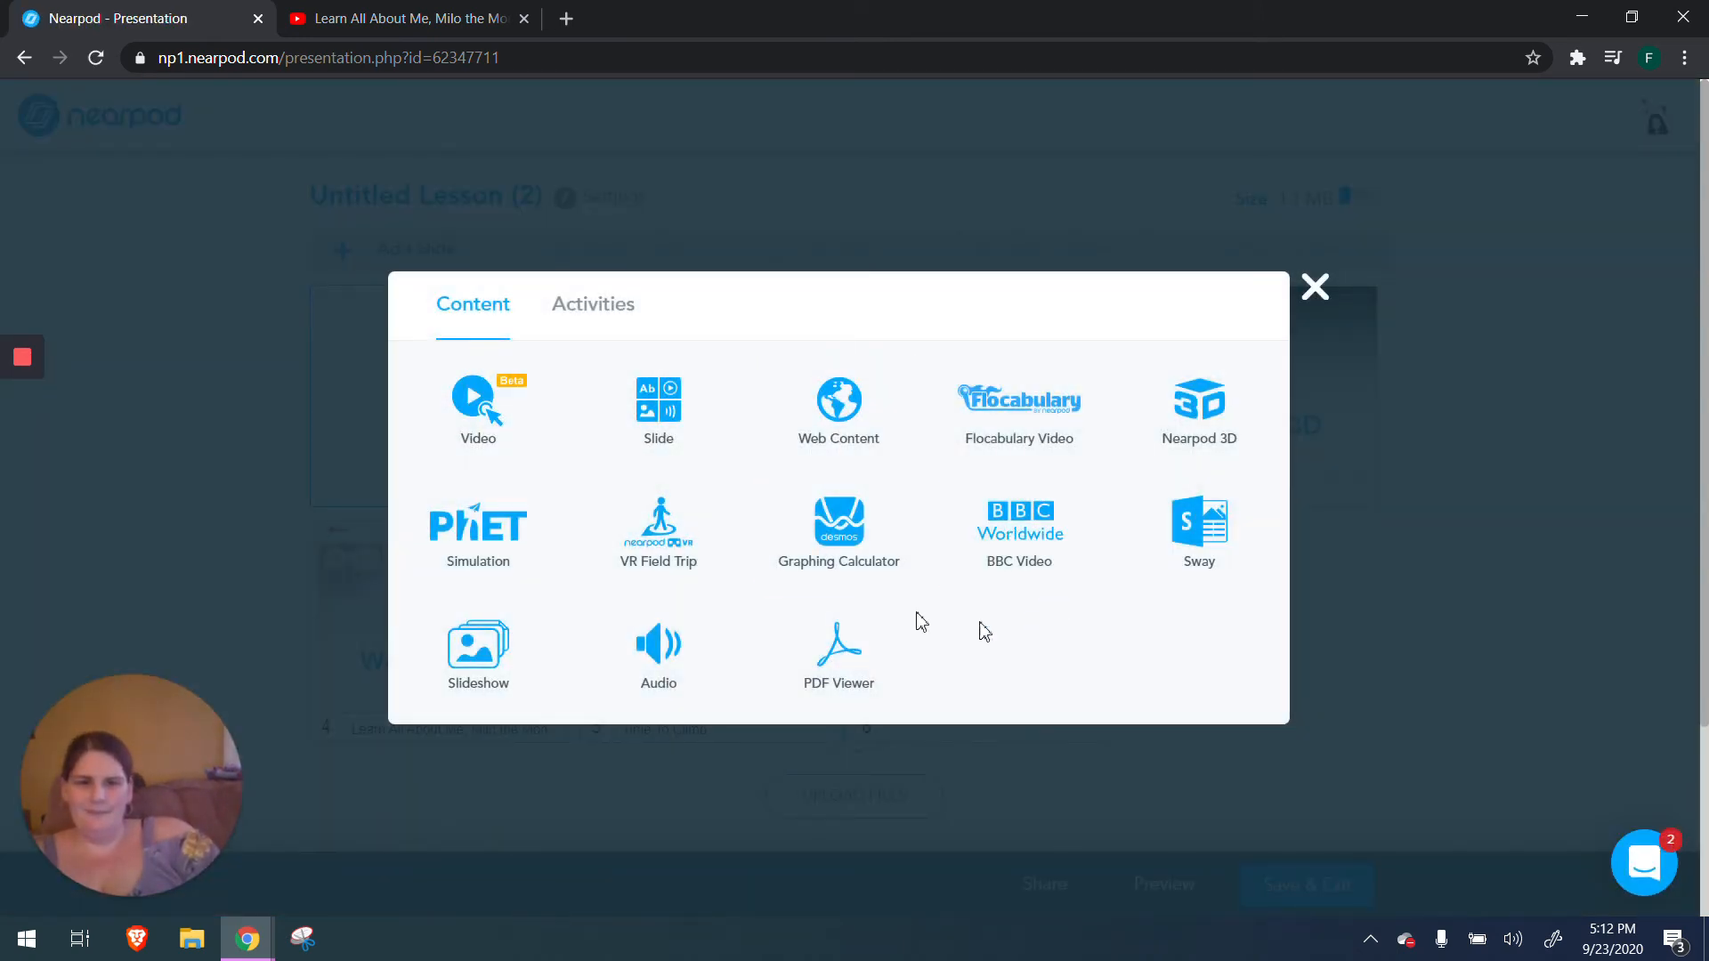
{"action": "left_click", "coordinate": [614, 313]}
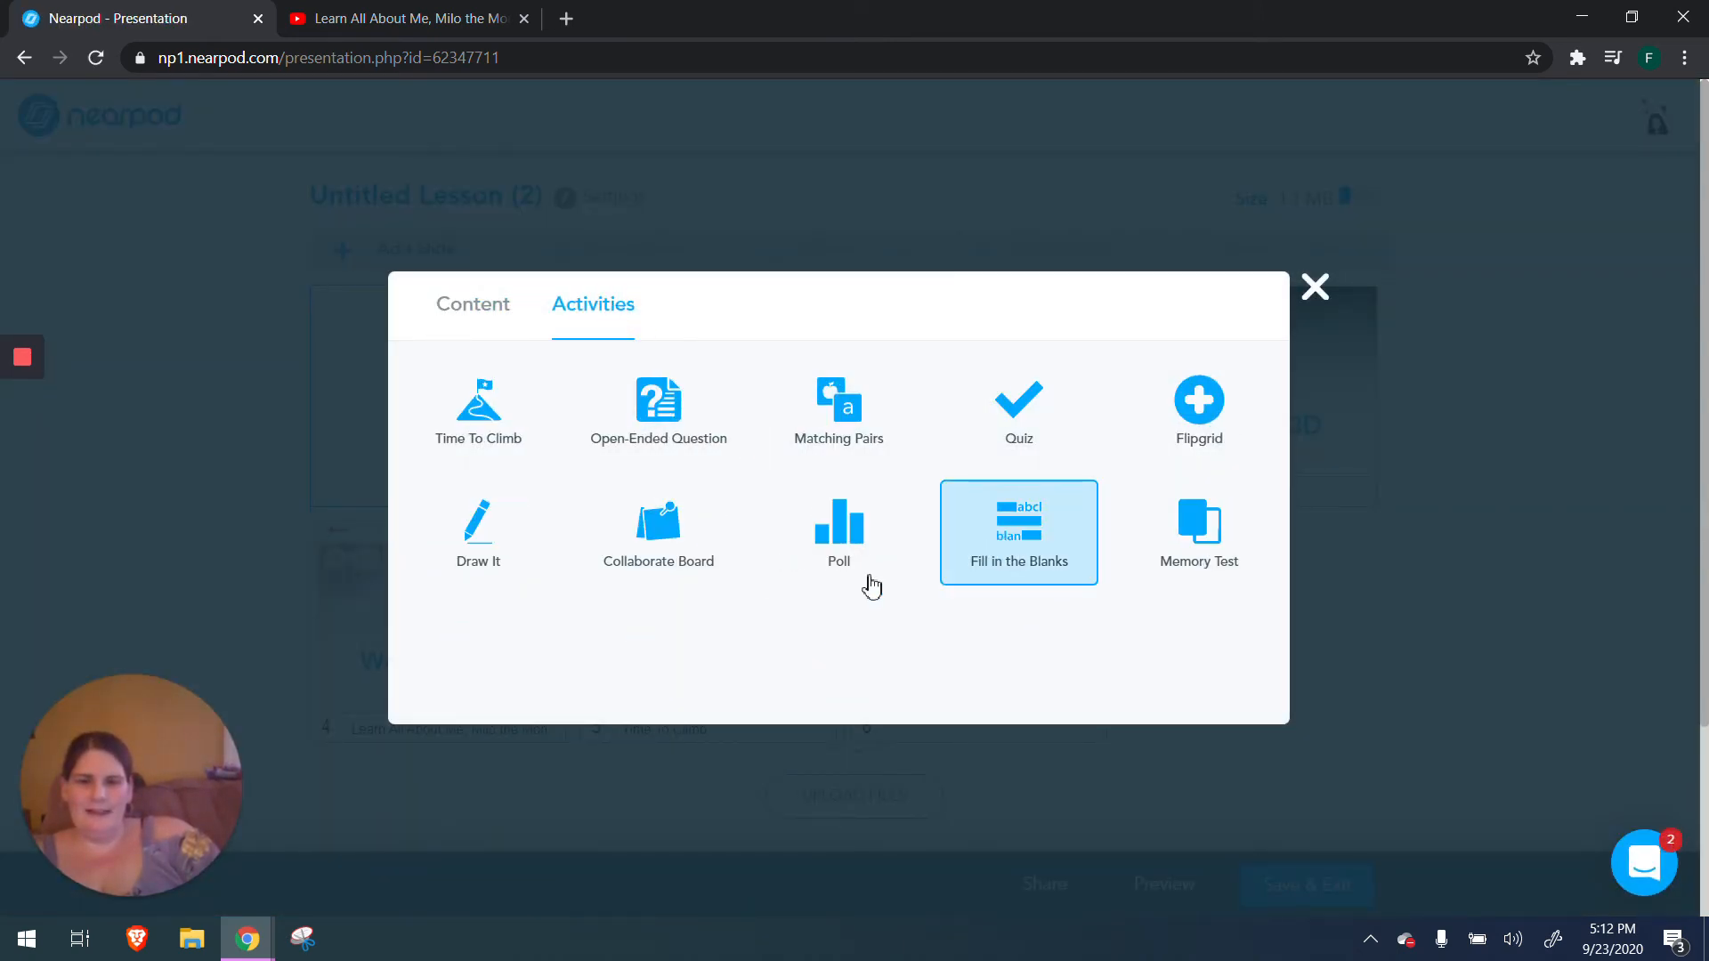
{"action": "left_click", "coordinate": [838, 580]}
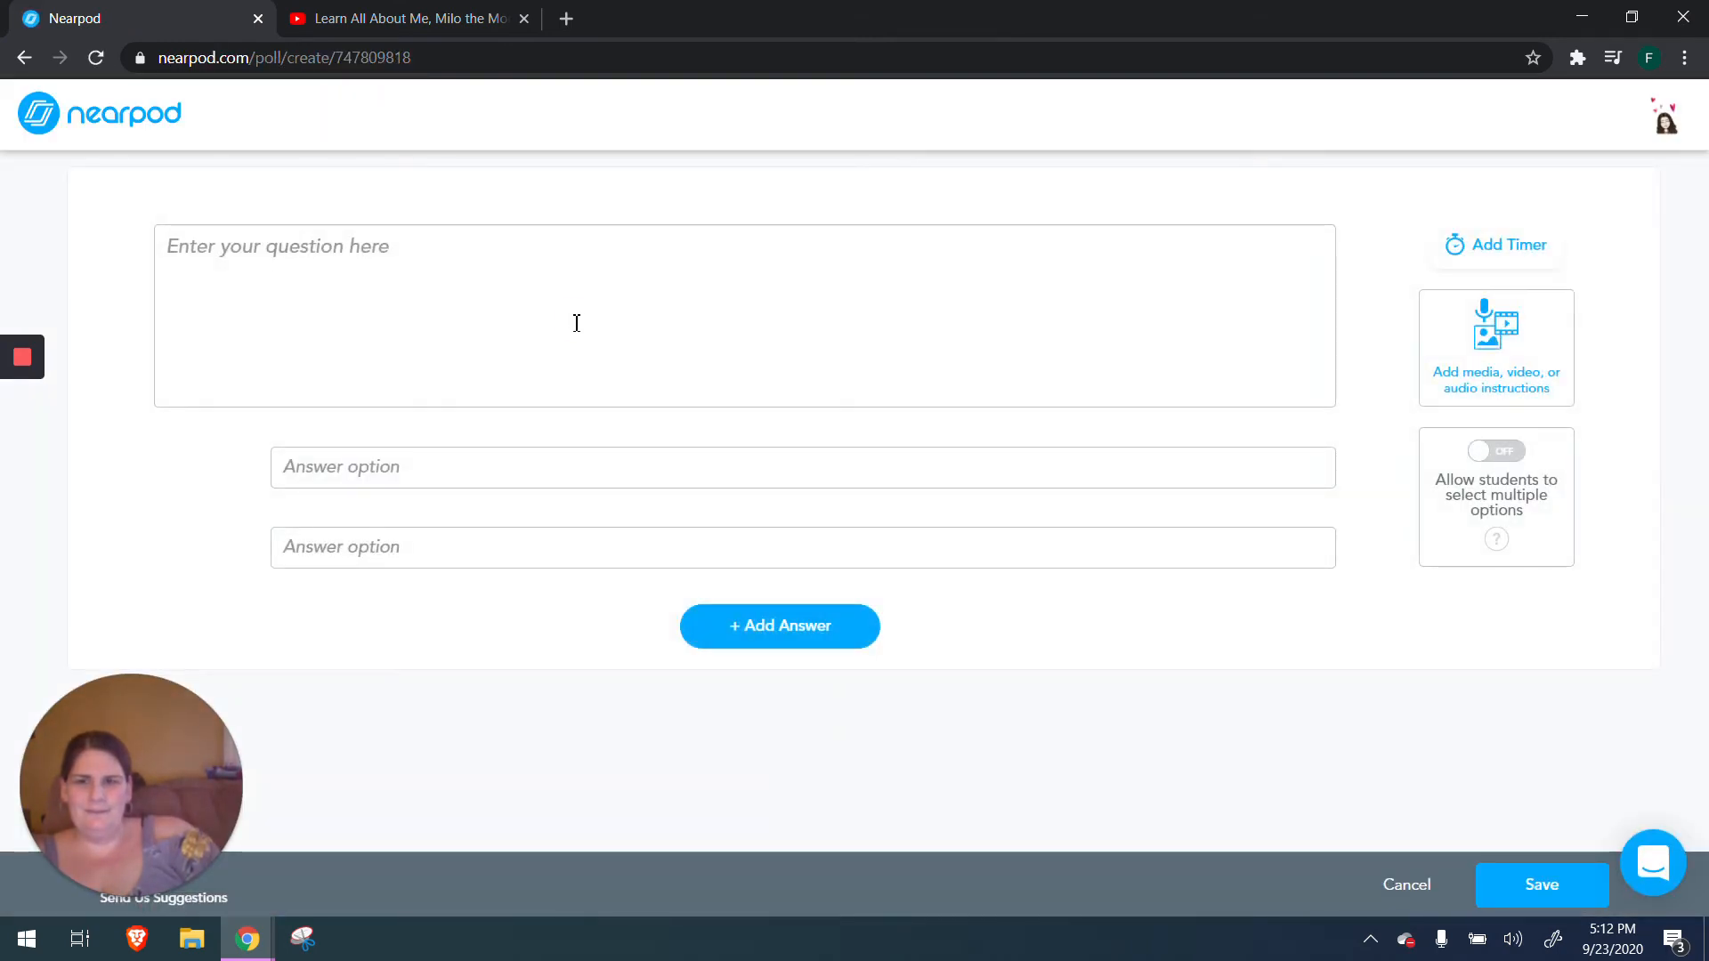
Step: Create the poll question "Did you like today's lesson?" with the answers "Yes" and "No", and save the poll
{"action": "left_click", "coordinate": [572, 321]}
{"action": "type", "text": "Did you"}
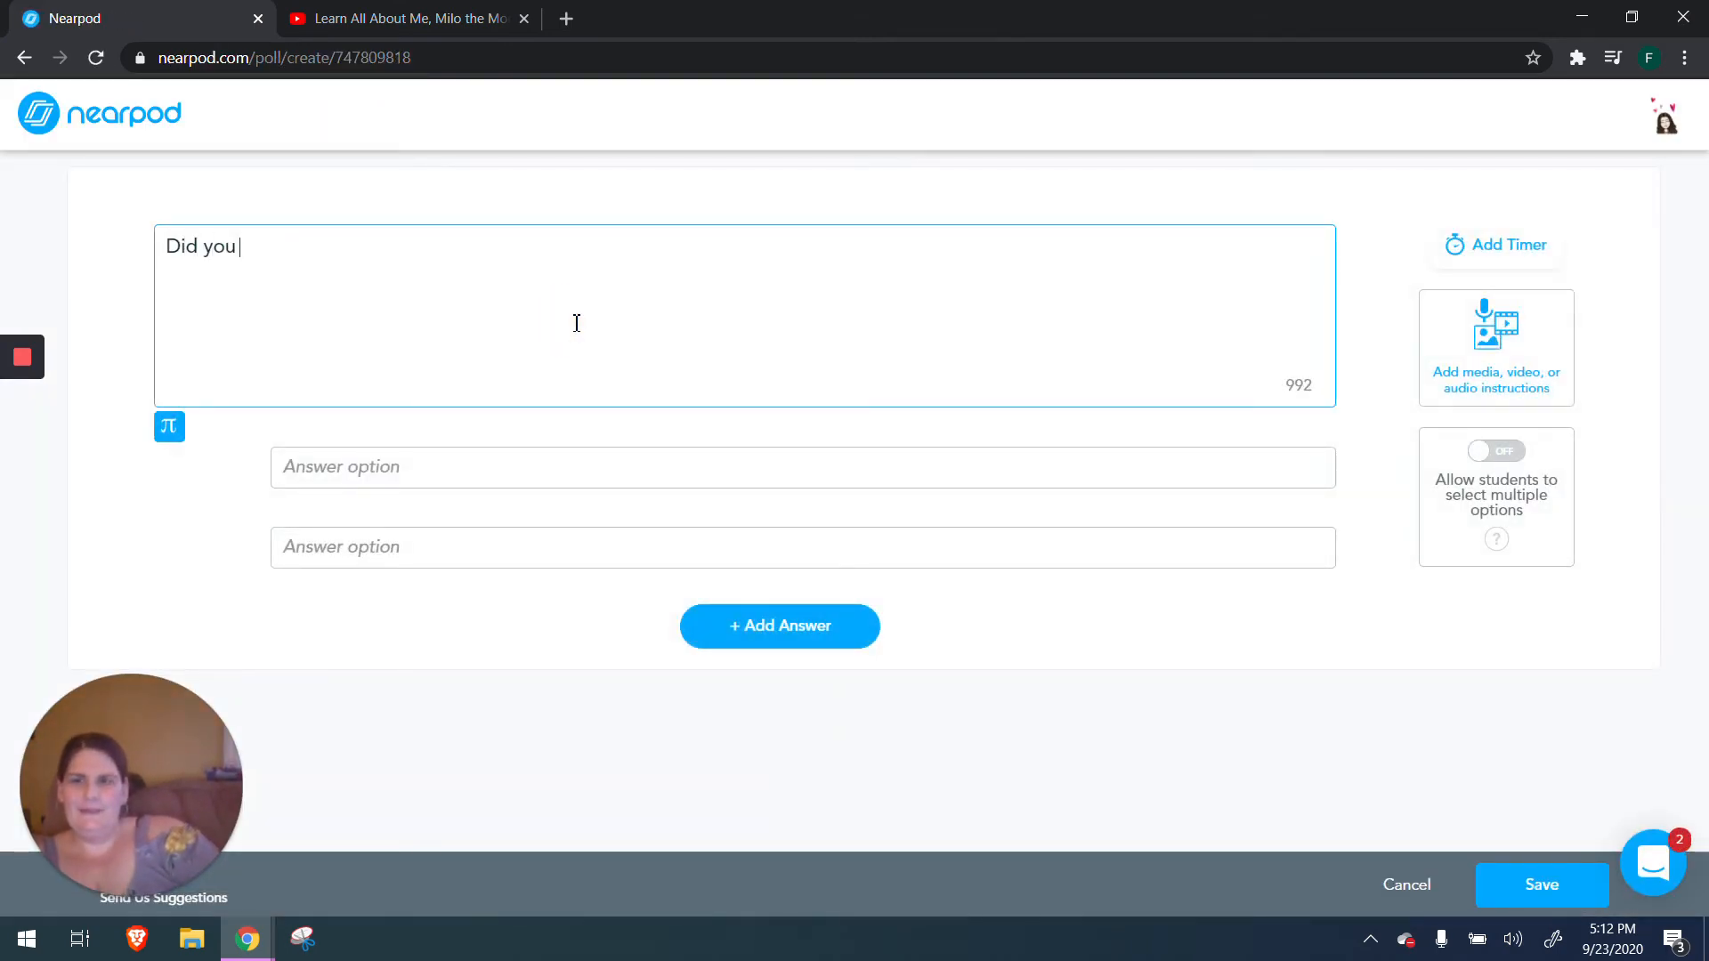
{"action": "type", "text": " like today"}
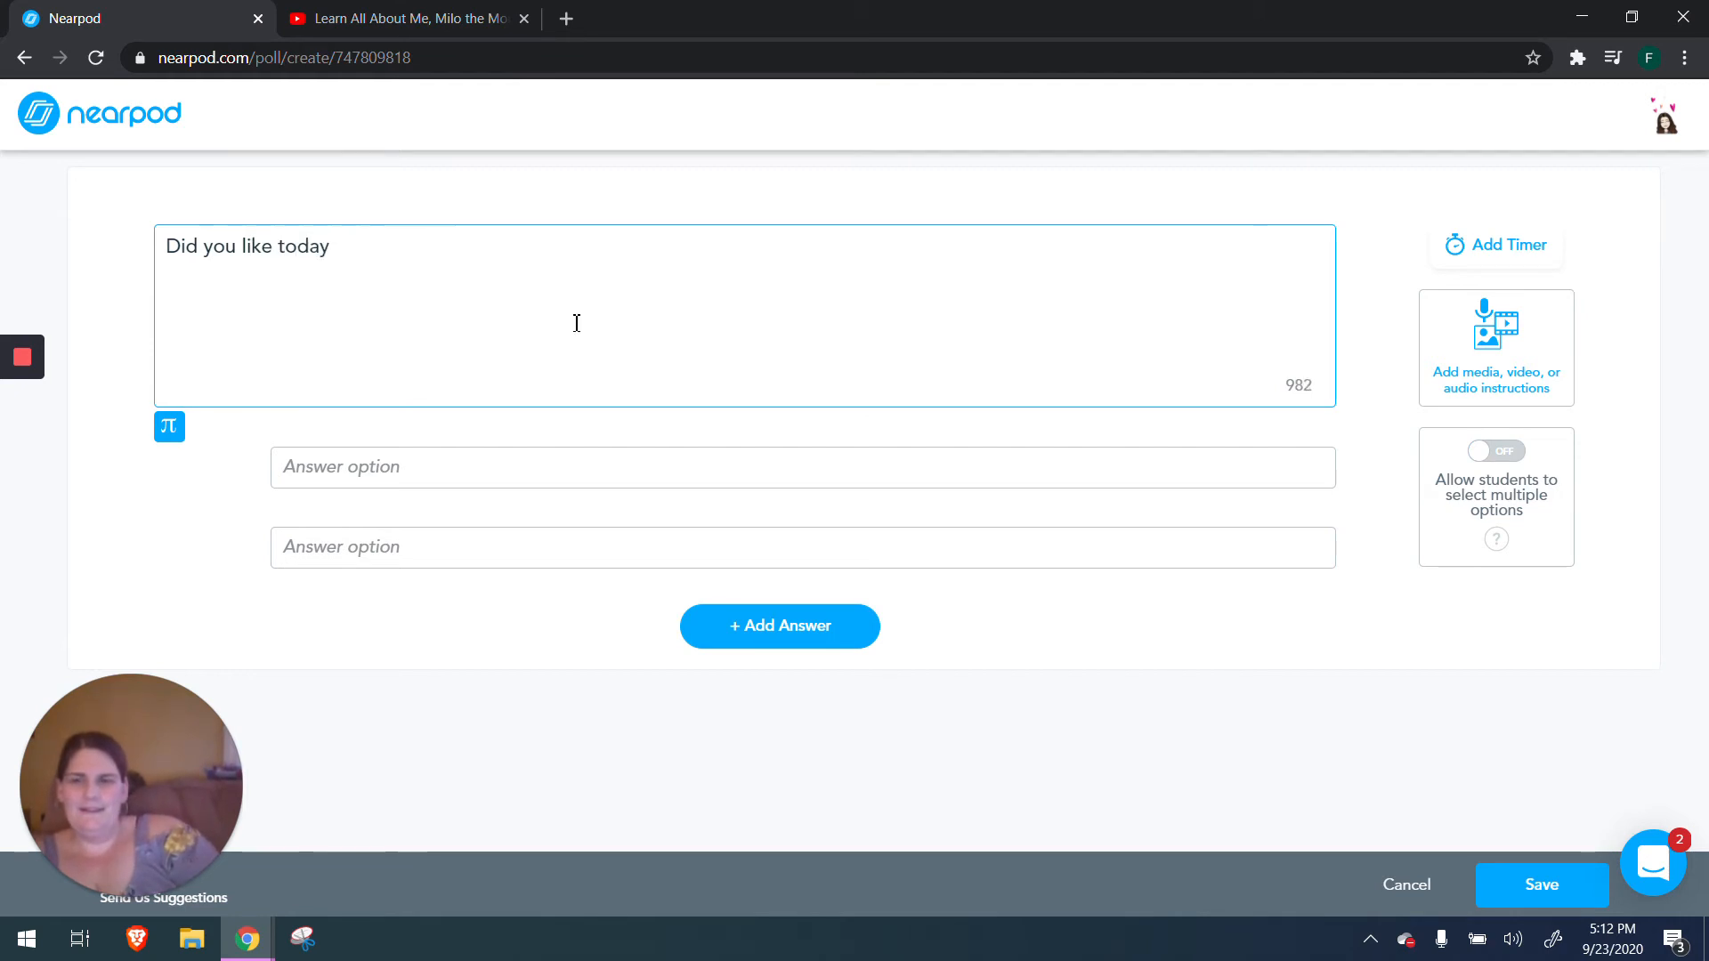
{"action": "type", "text": "'s"}
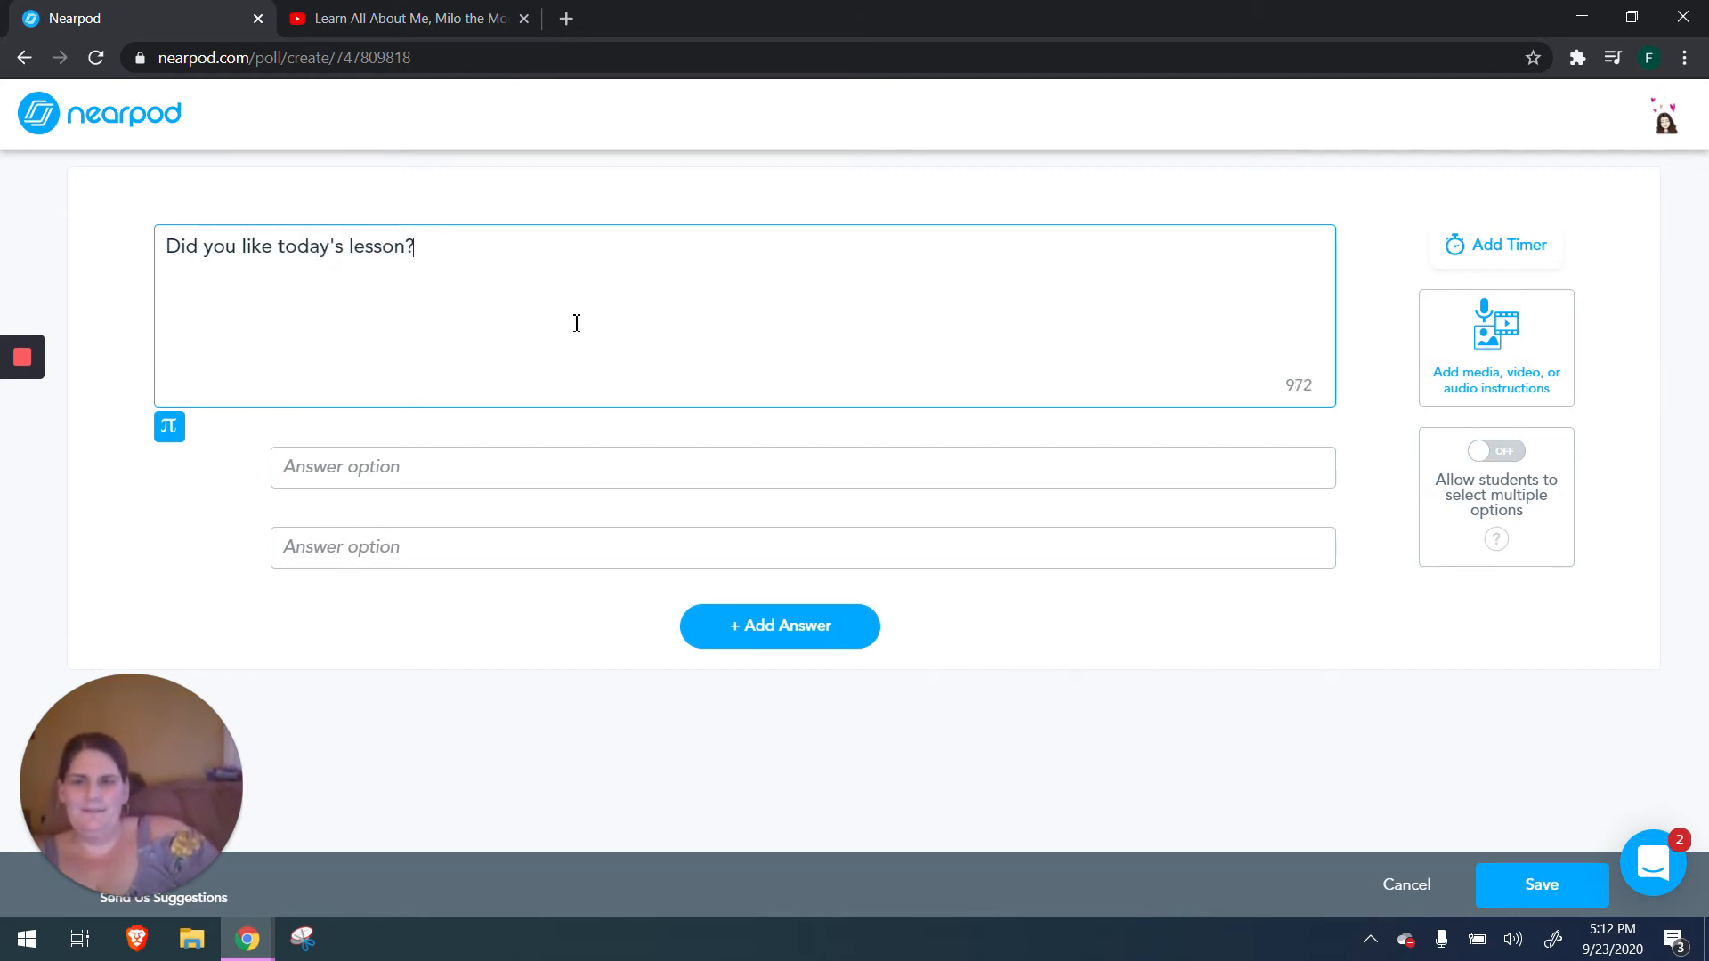
{"action": "left_click", "coordinate": [427, 462]}
{"action": "type", "text": "Yes"}
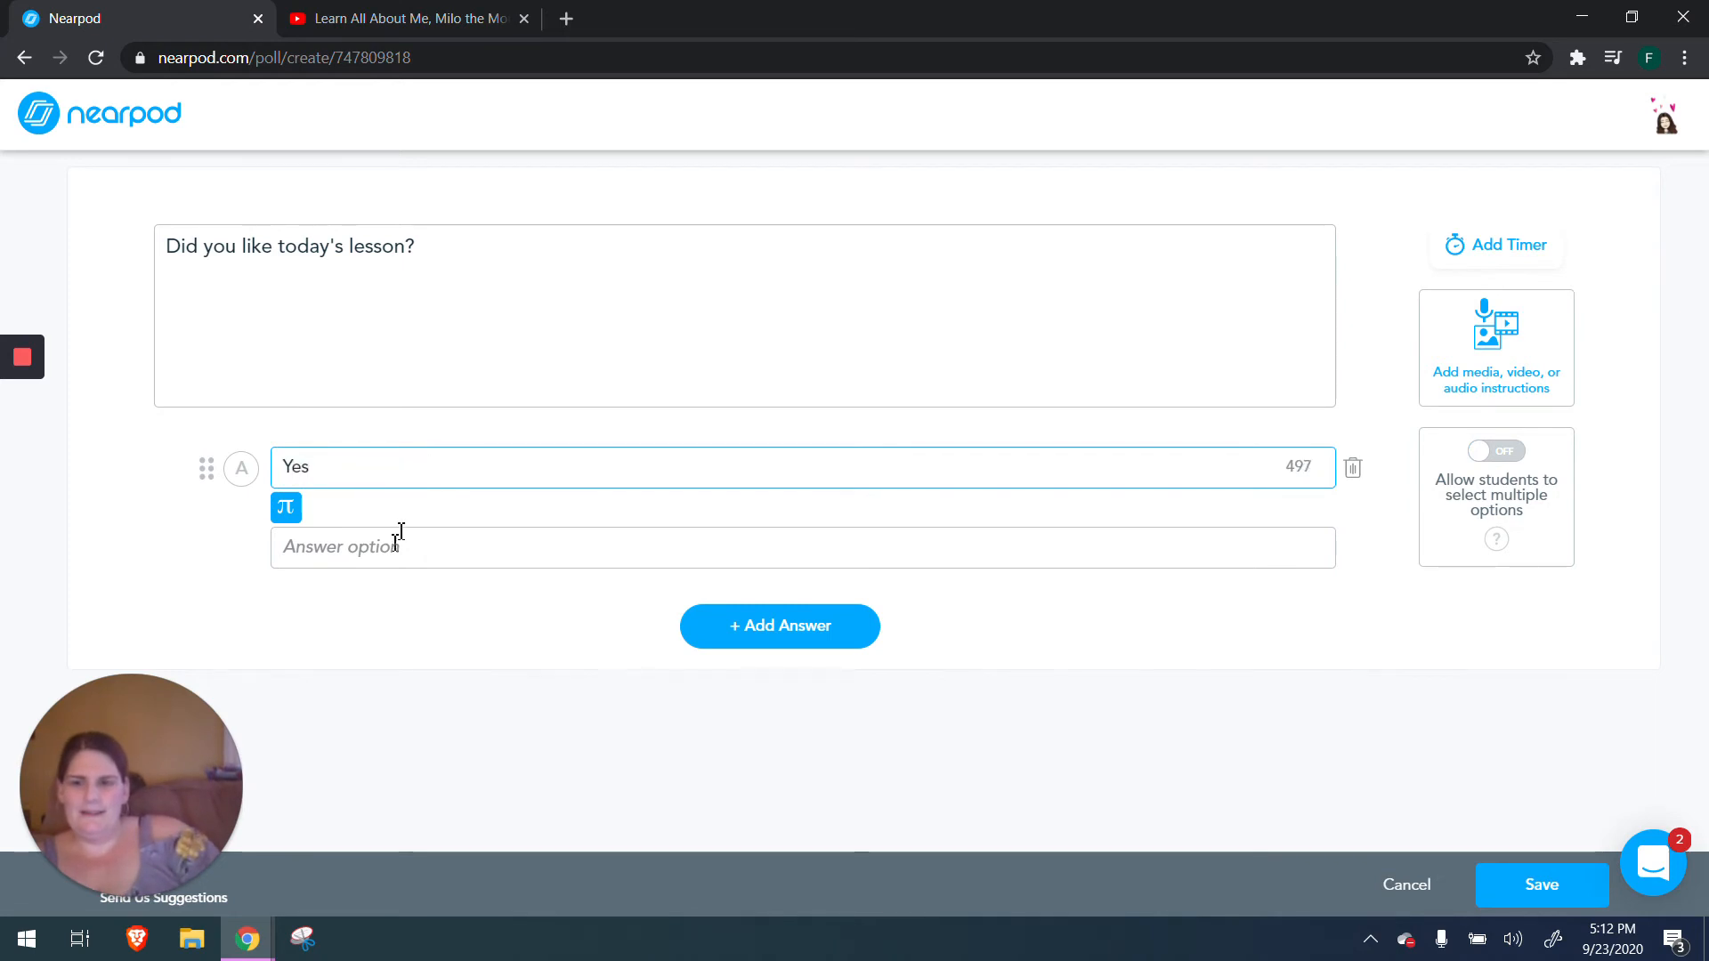
{"action": "left_click", "coordinate": [398, 541]}
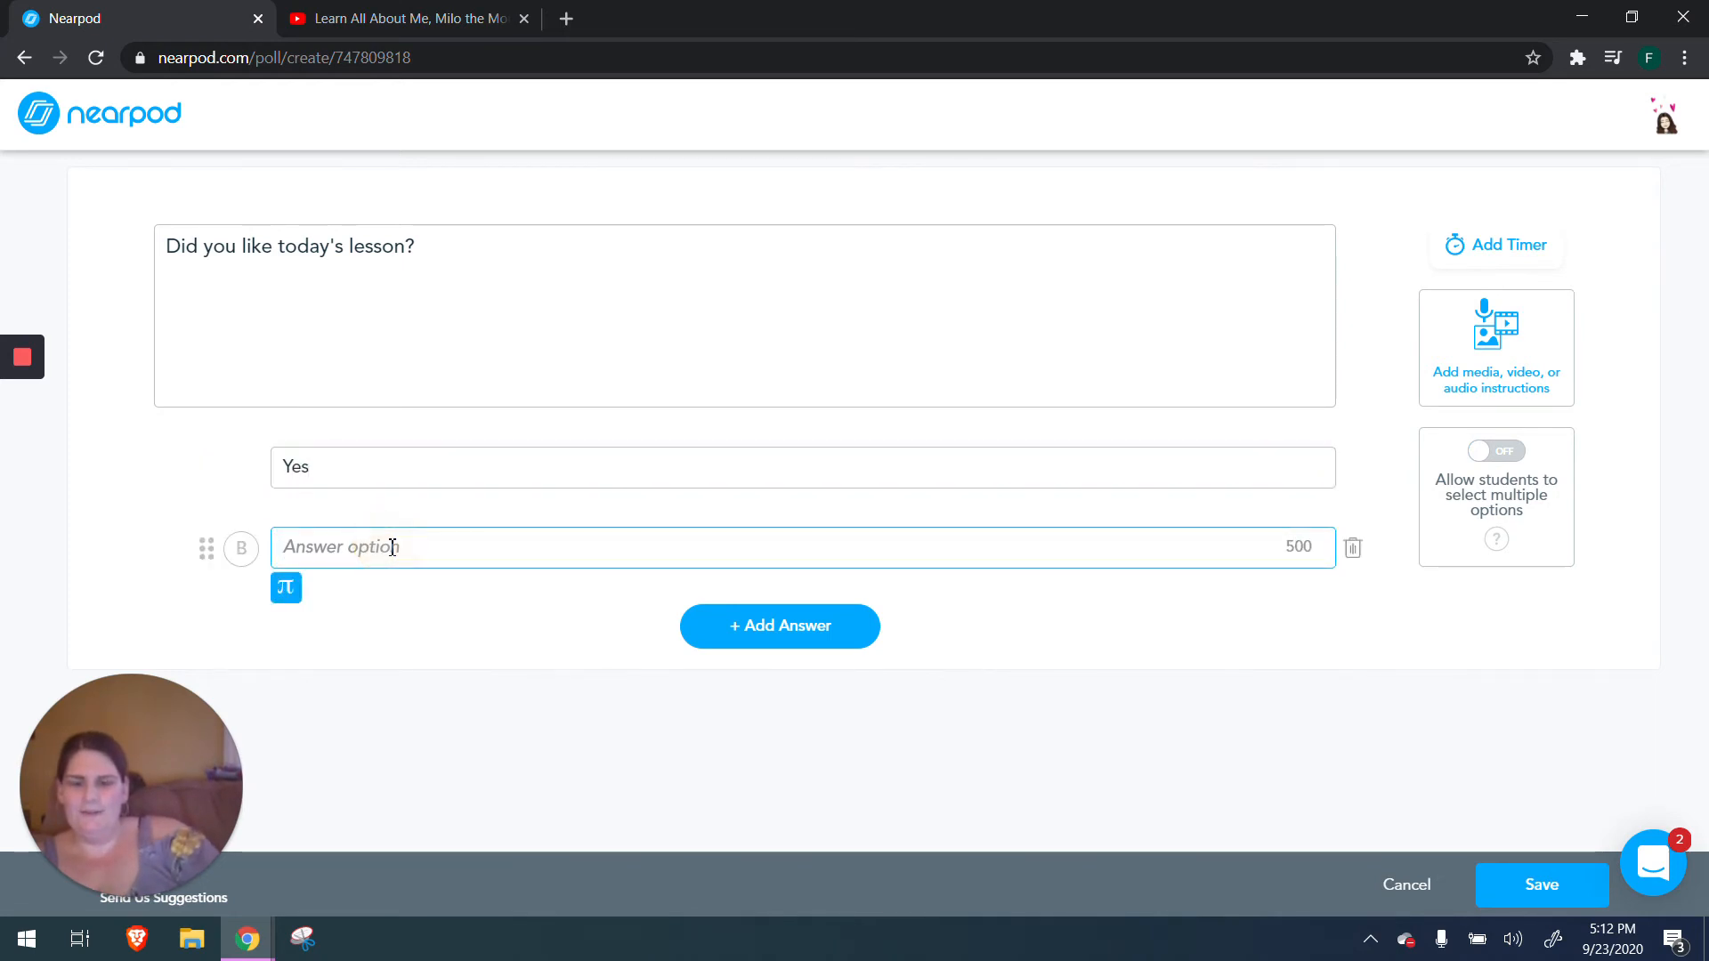
{"action": "type", "text": "No"}
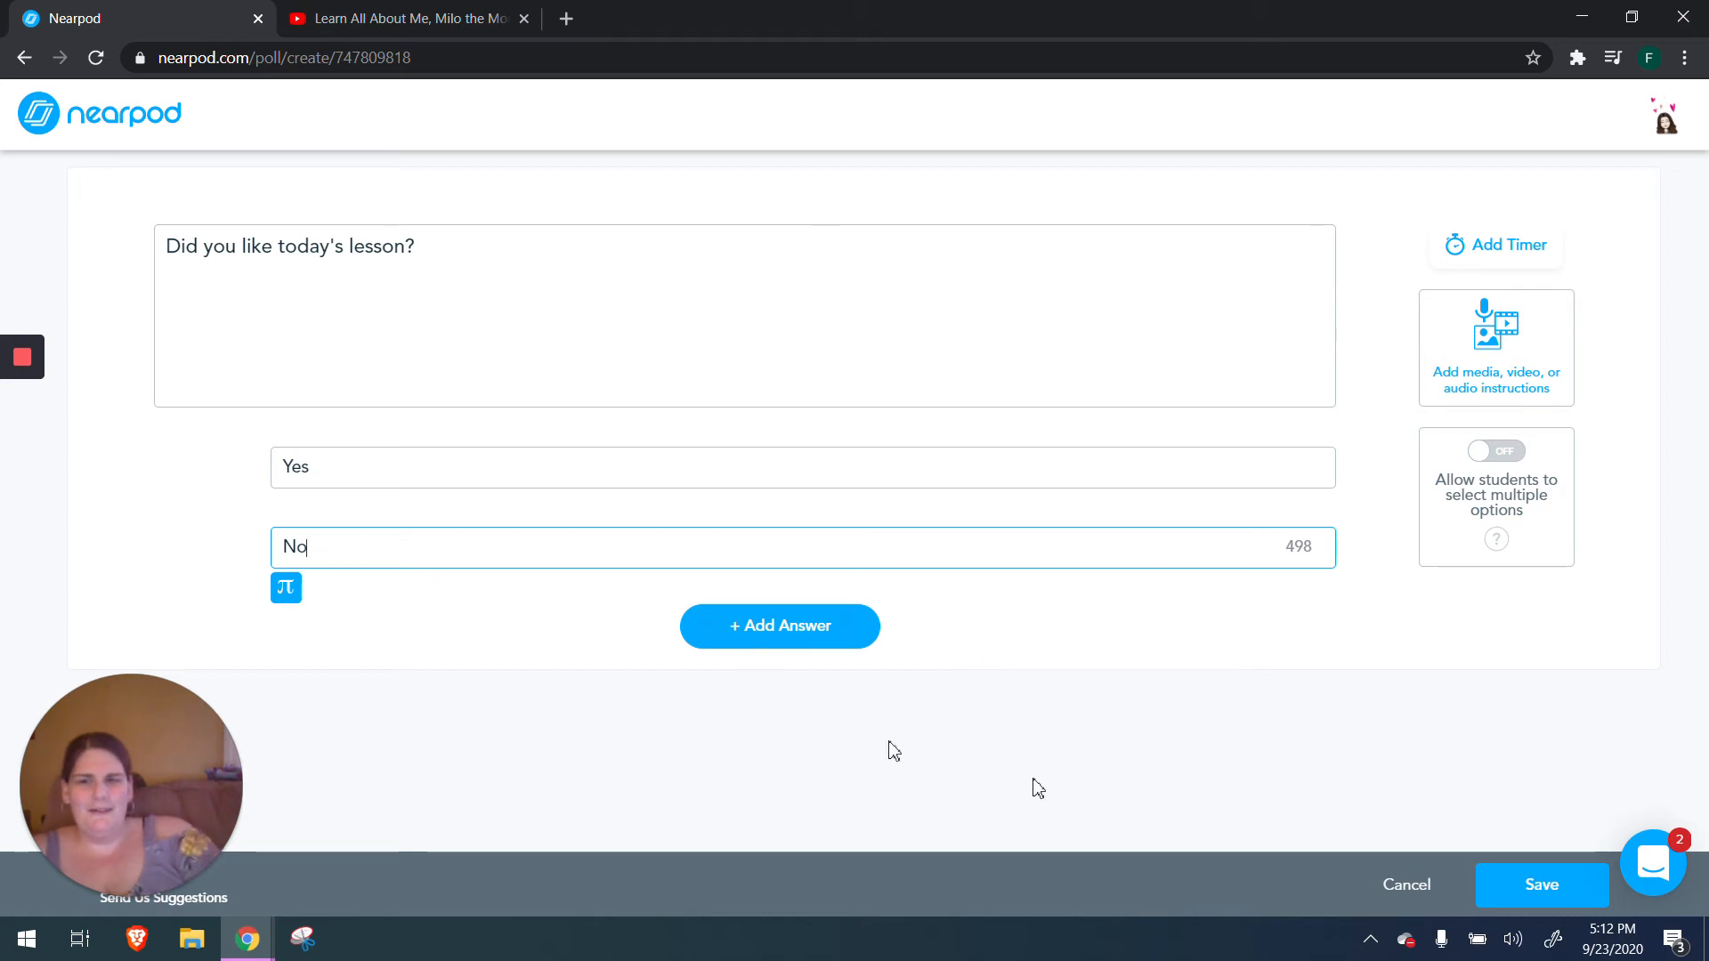
{"action": "left_click", "coordinate": [1536, 886]}
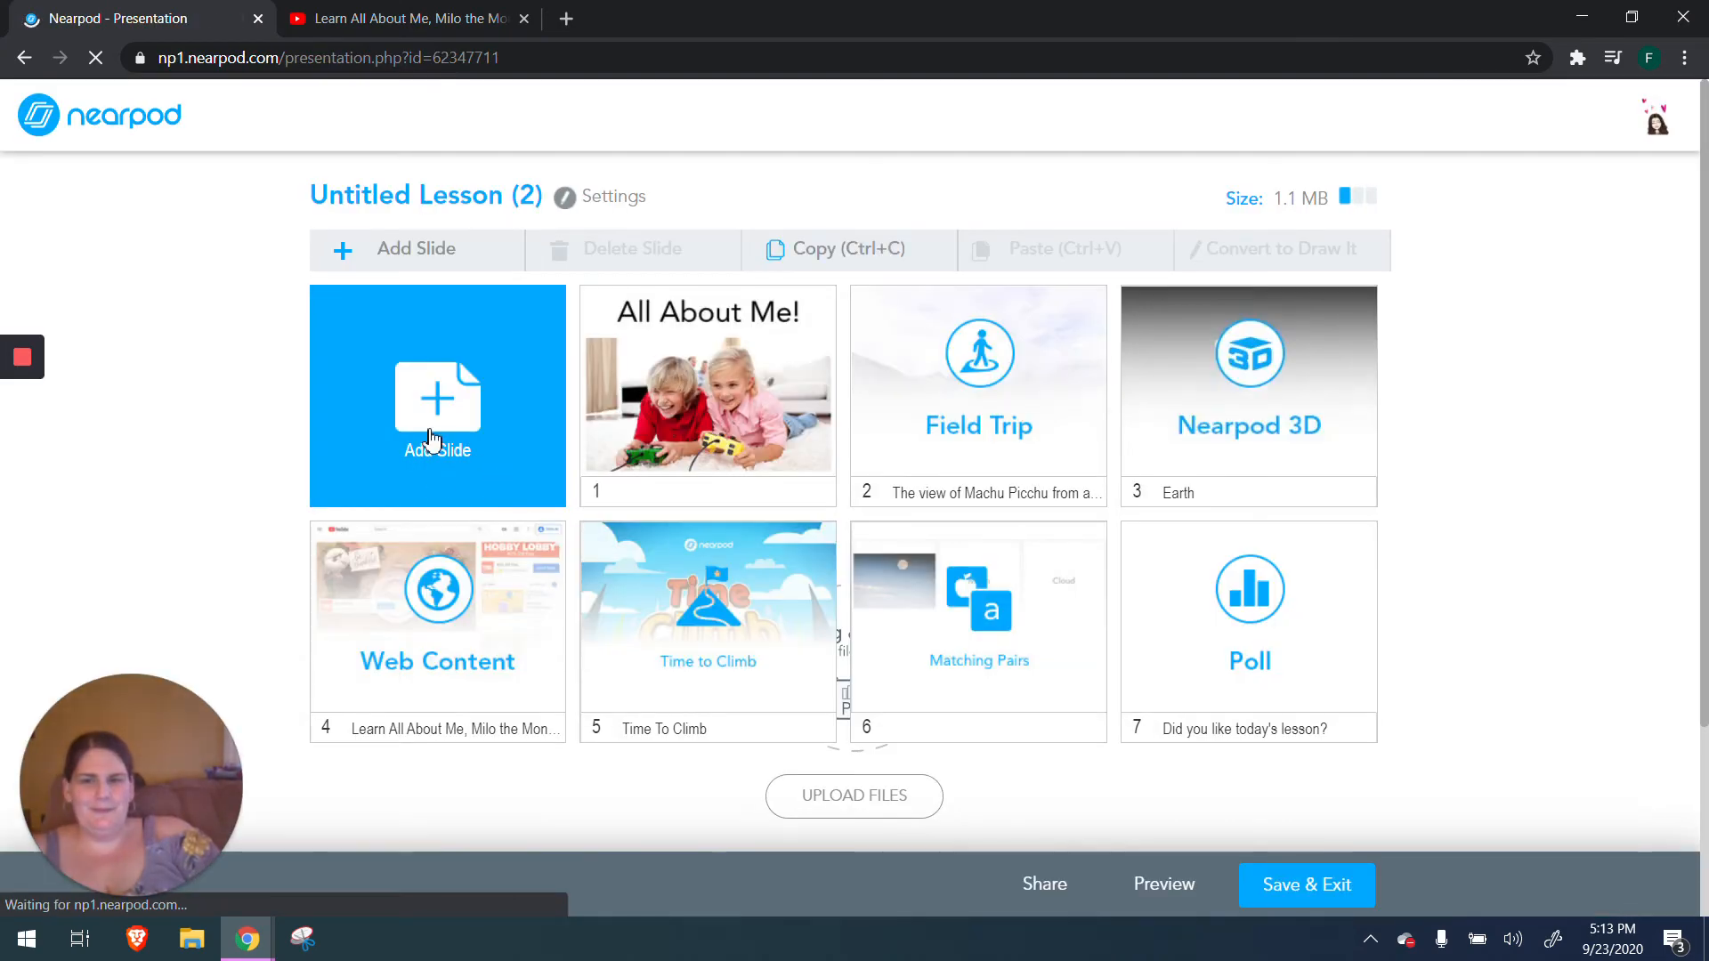
Step: Add a Draw It activity to the lesson with the instructions "Draw a picture of yourself."
{"action": "left_click", "coordinate": [431, 445]}
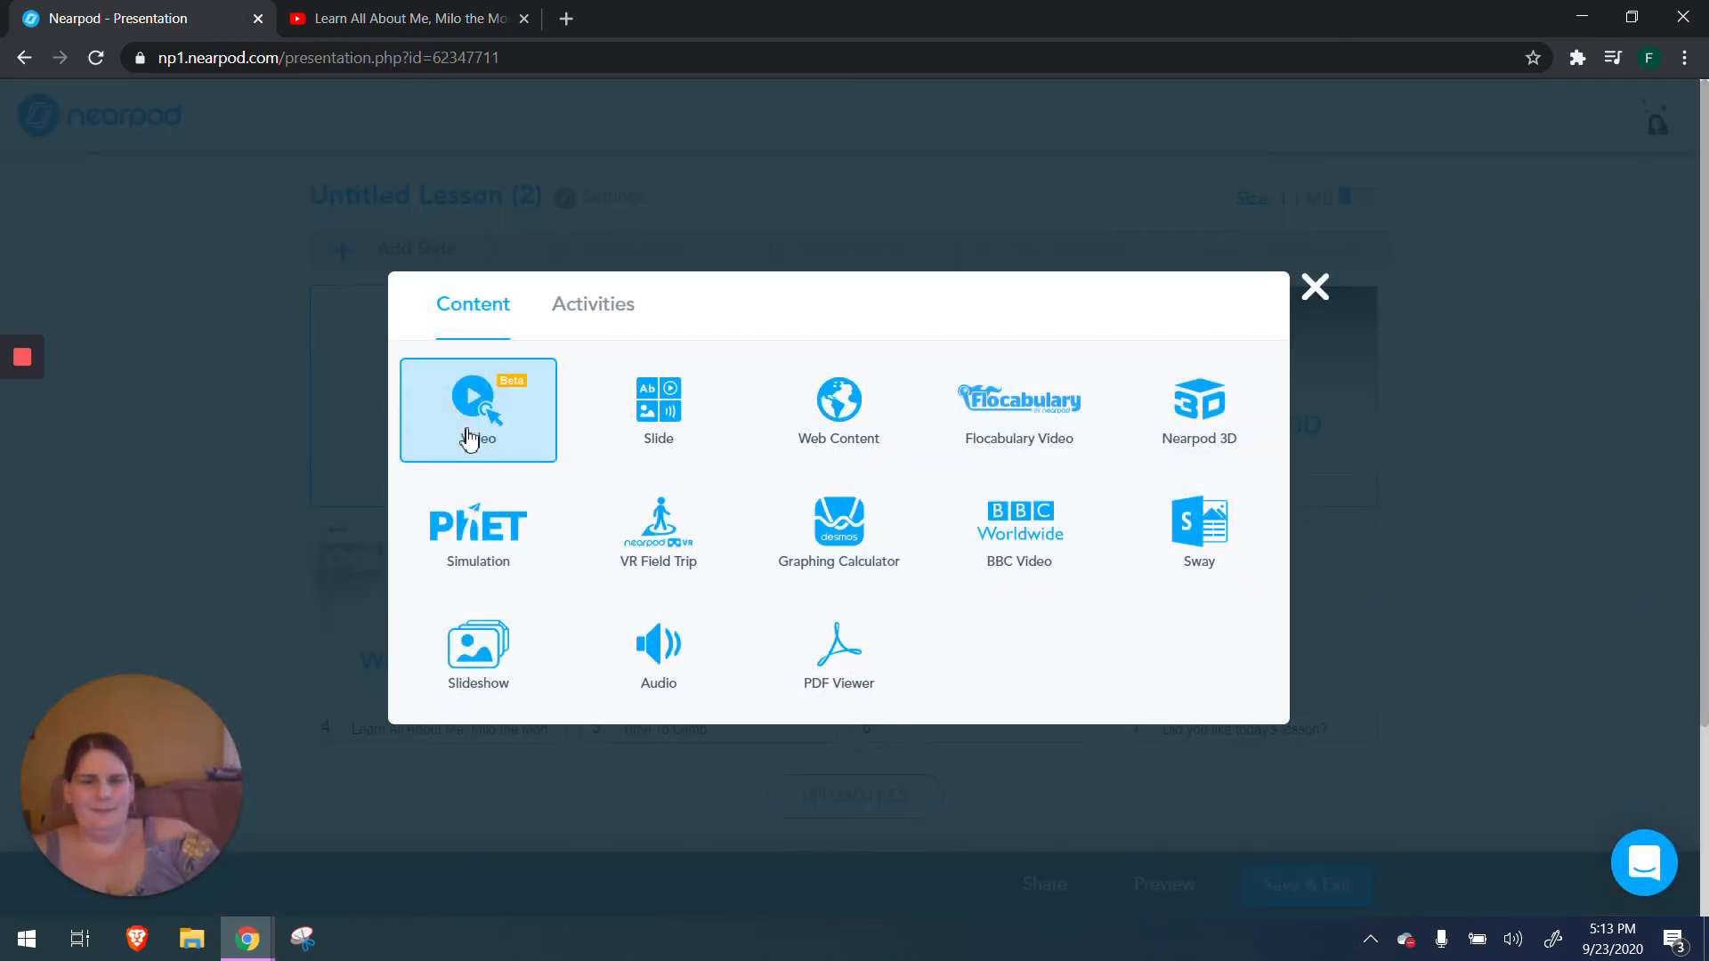
{"action": "left_click", "coordinate": [628, 306]}
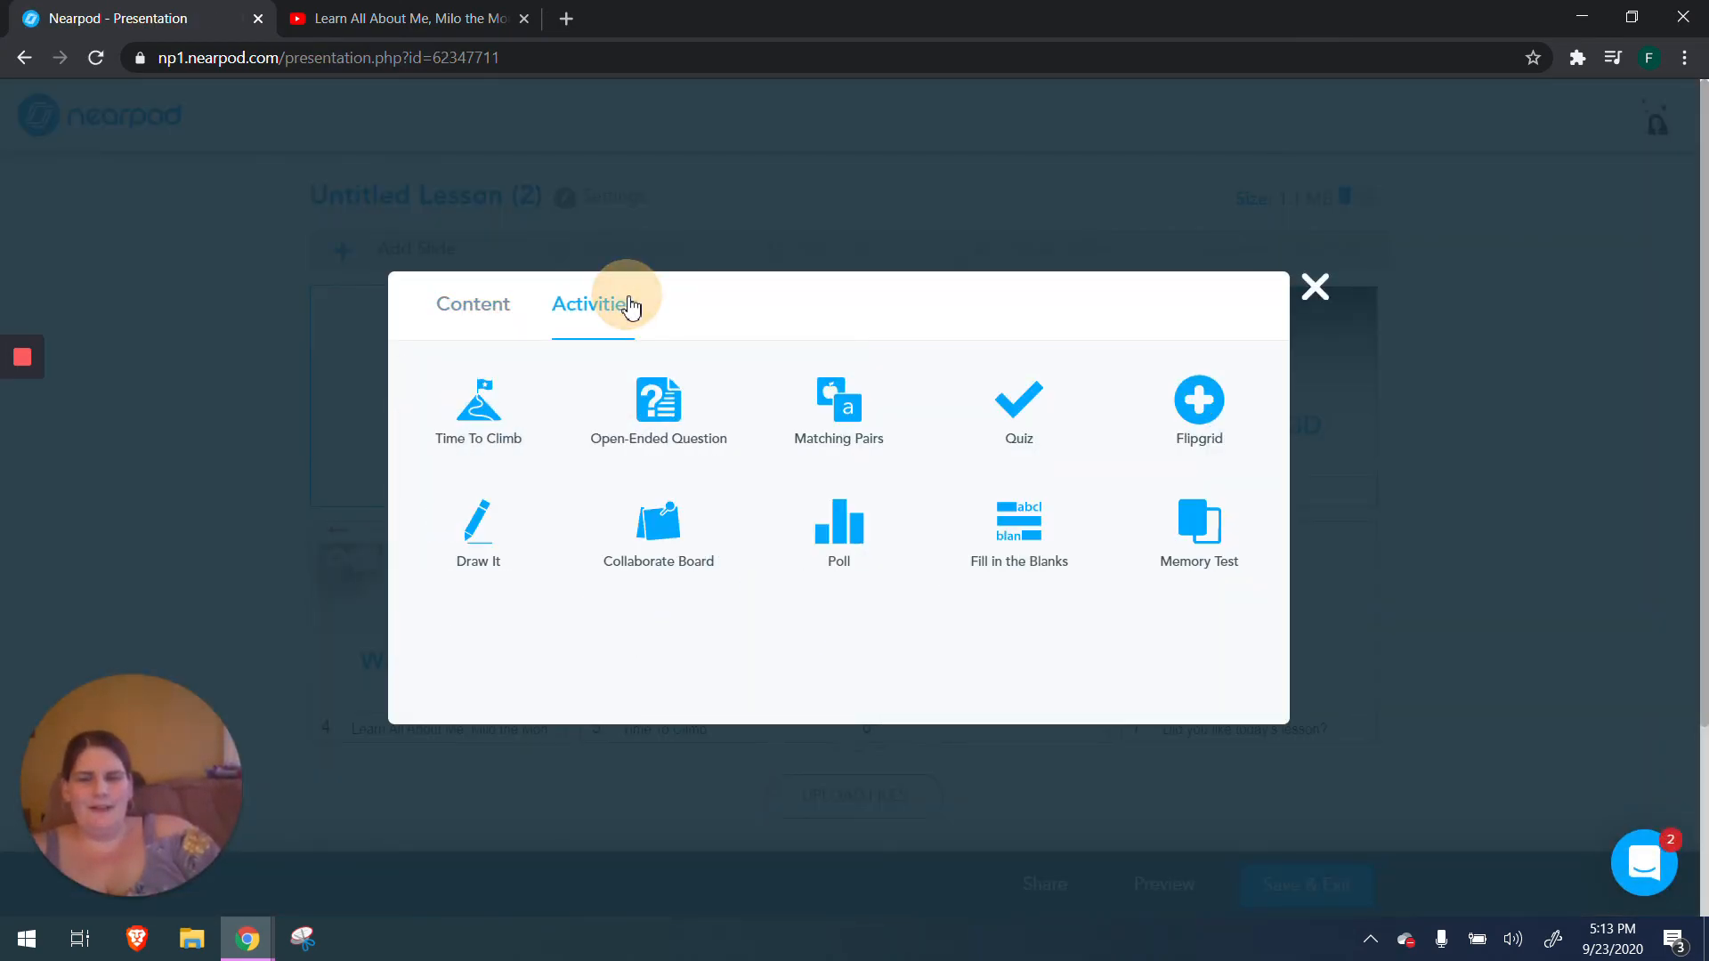
{"action": "left_click", "coordinate": [459, 535]}
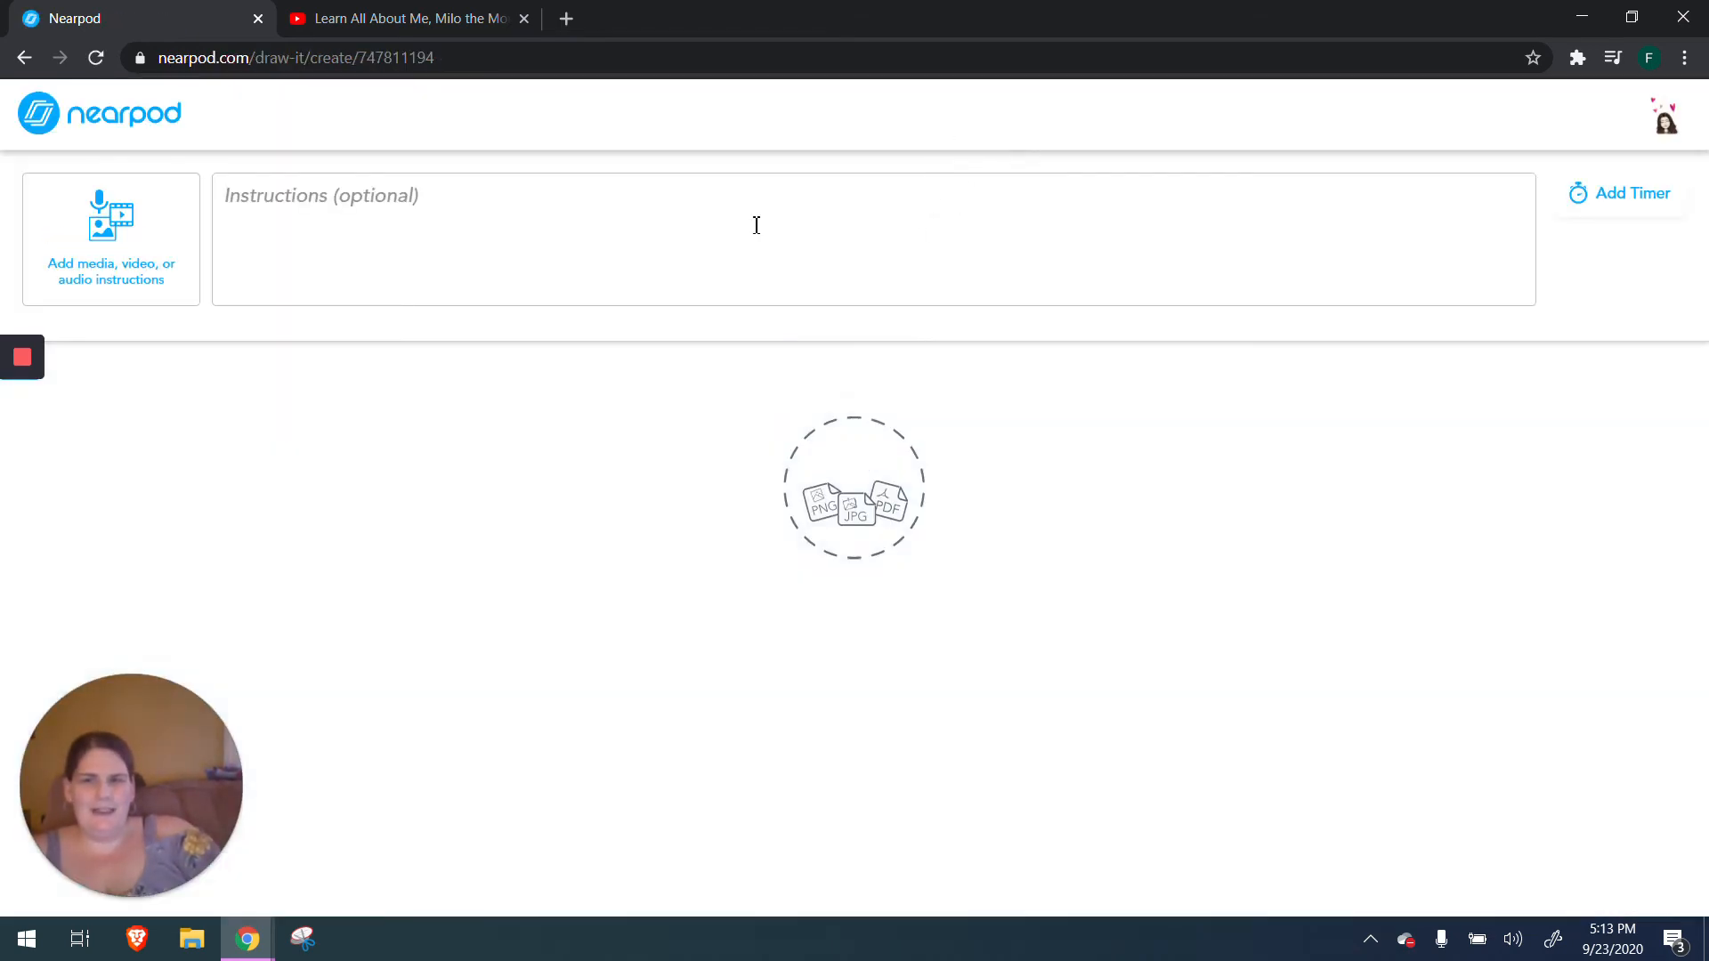
{"action": "left_click", "coordinate": [756, 224]}
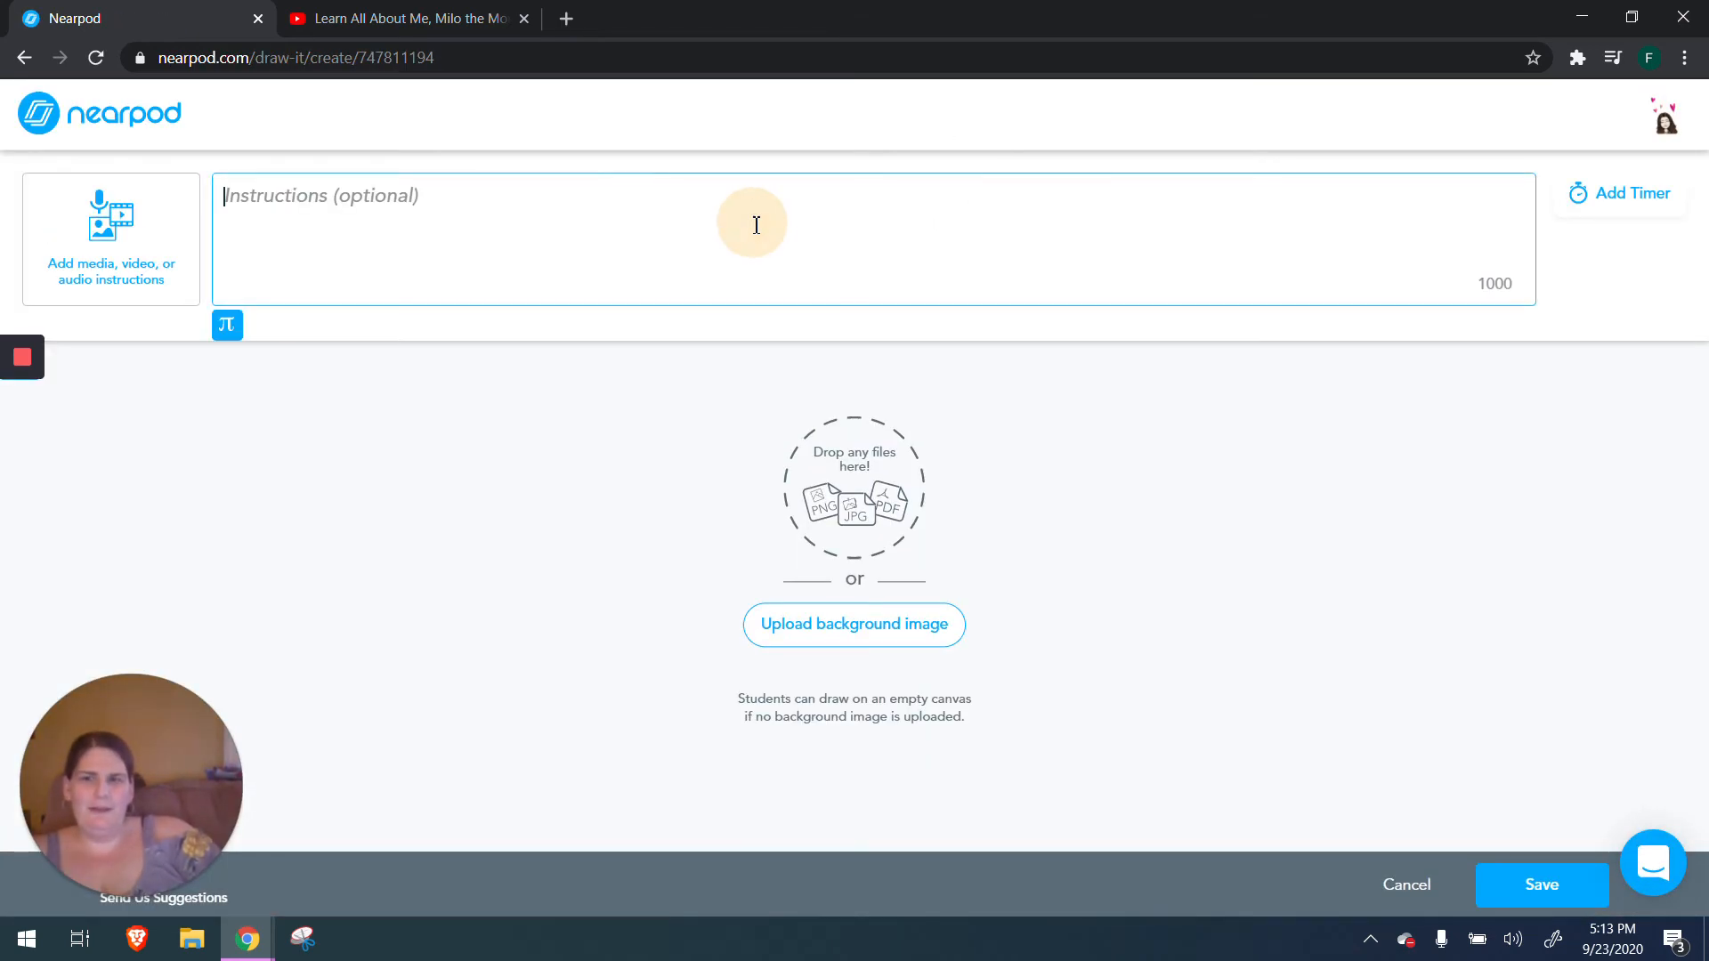
{"action": "type", "text": "Dra"}
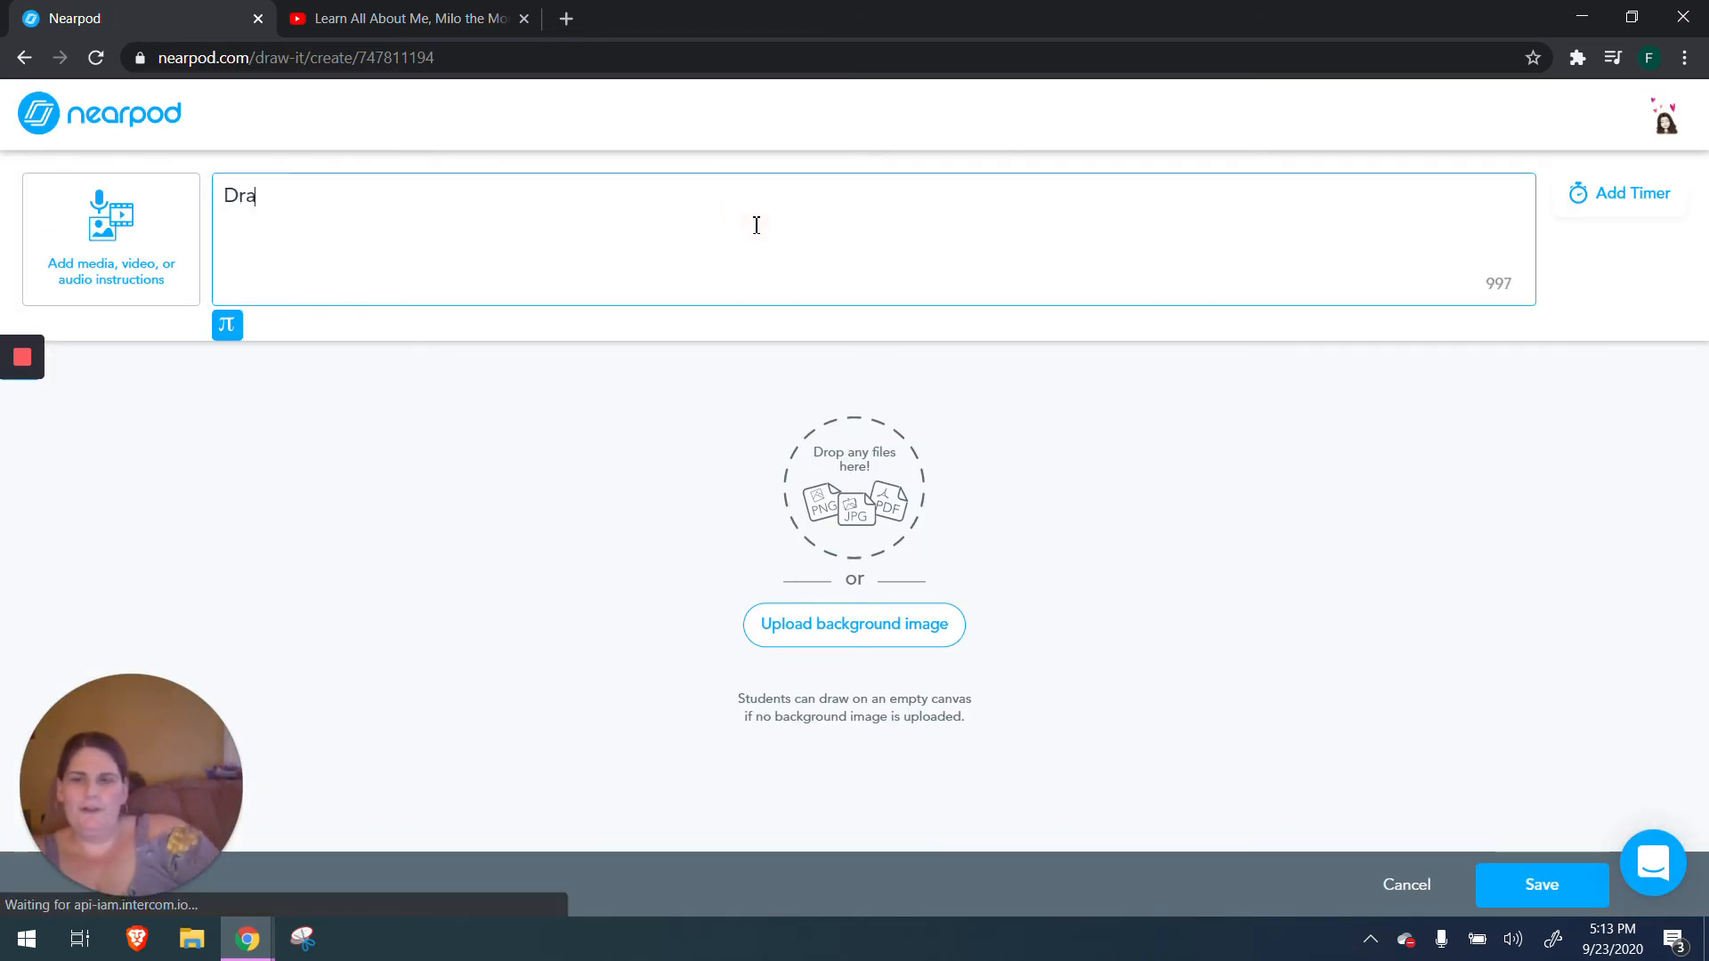
{"action": "type", "text": "w a picture of yourself."}
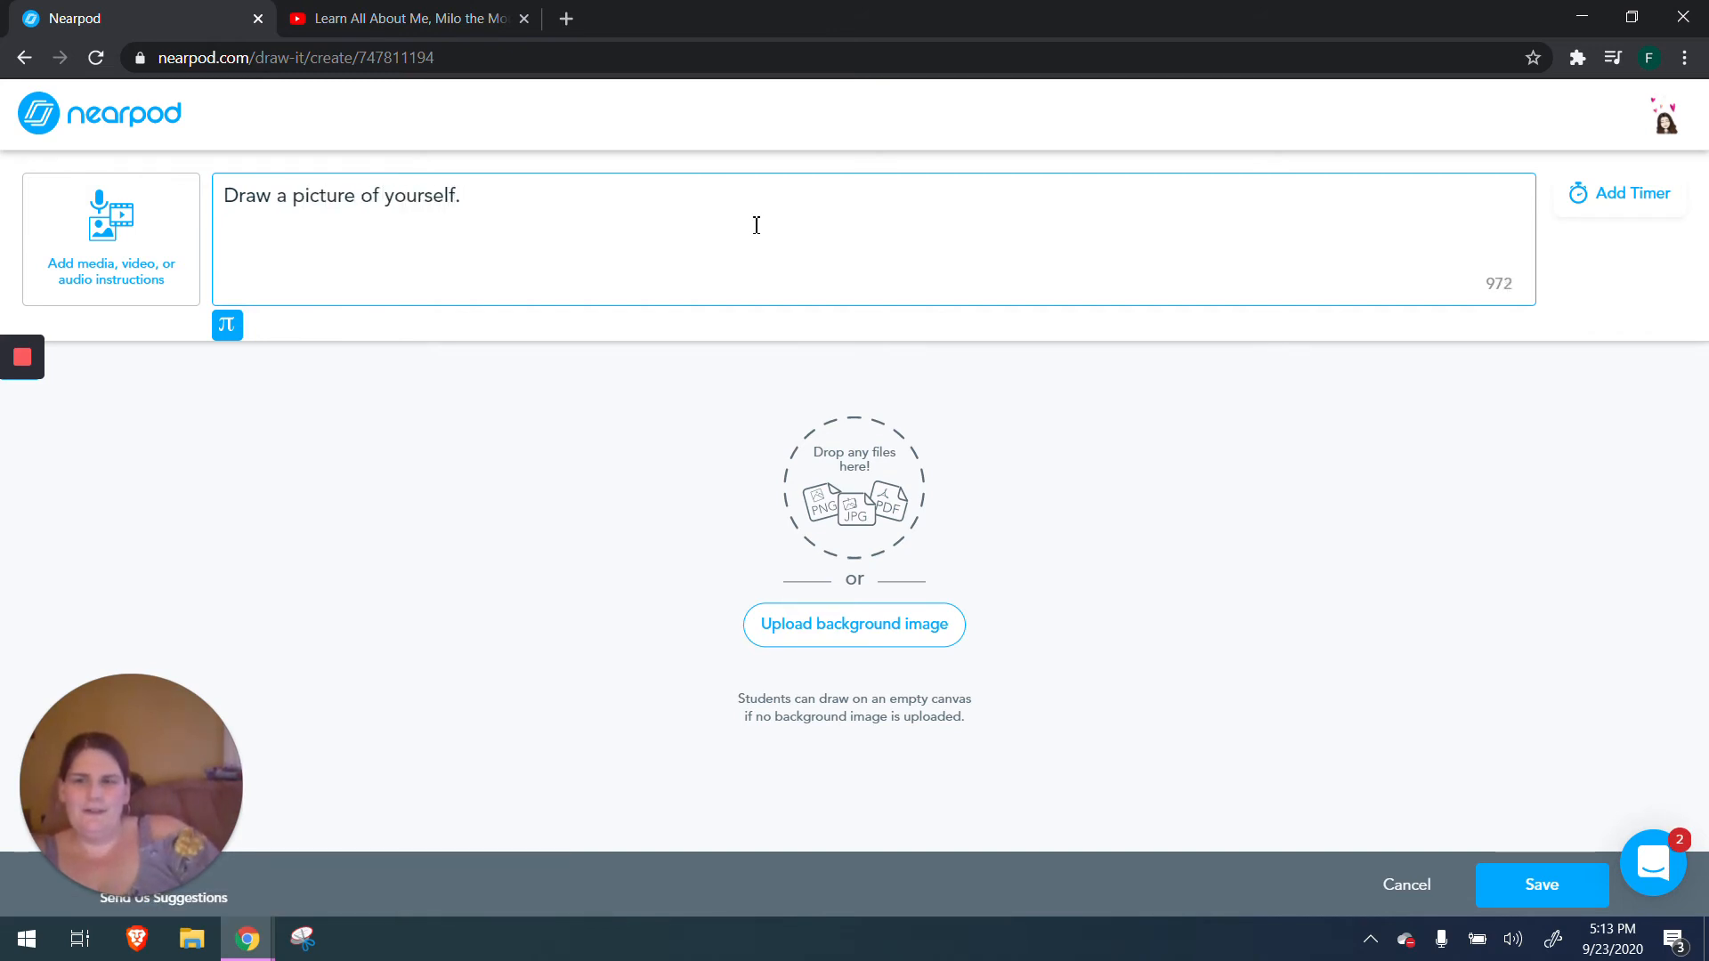
Step: Use the first blank body outline from an "all about me person" image search as the drawing background, and save the activity
{"action": "left_click", "coordinate": [872, 634]}
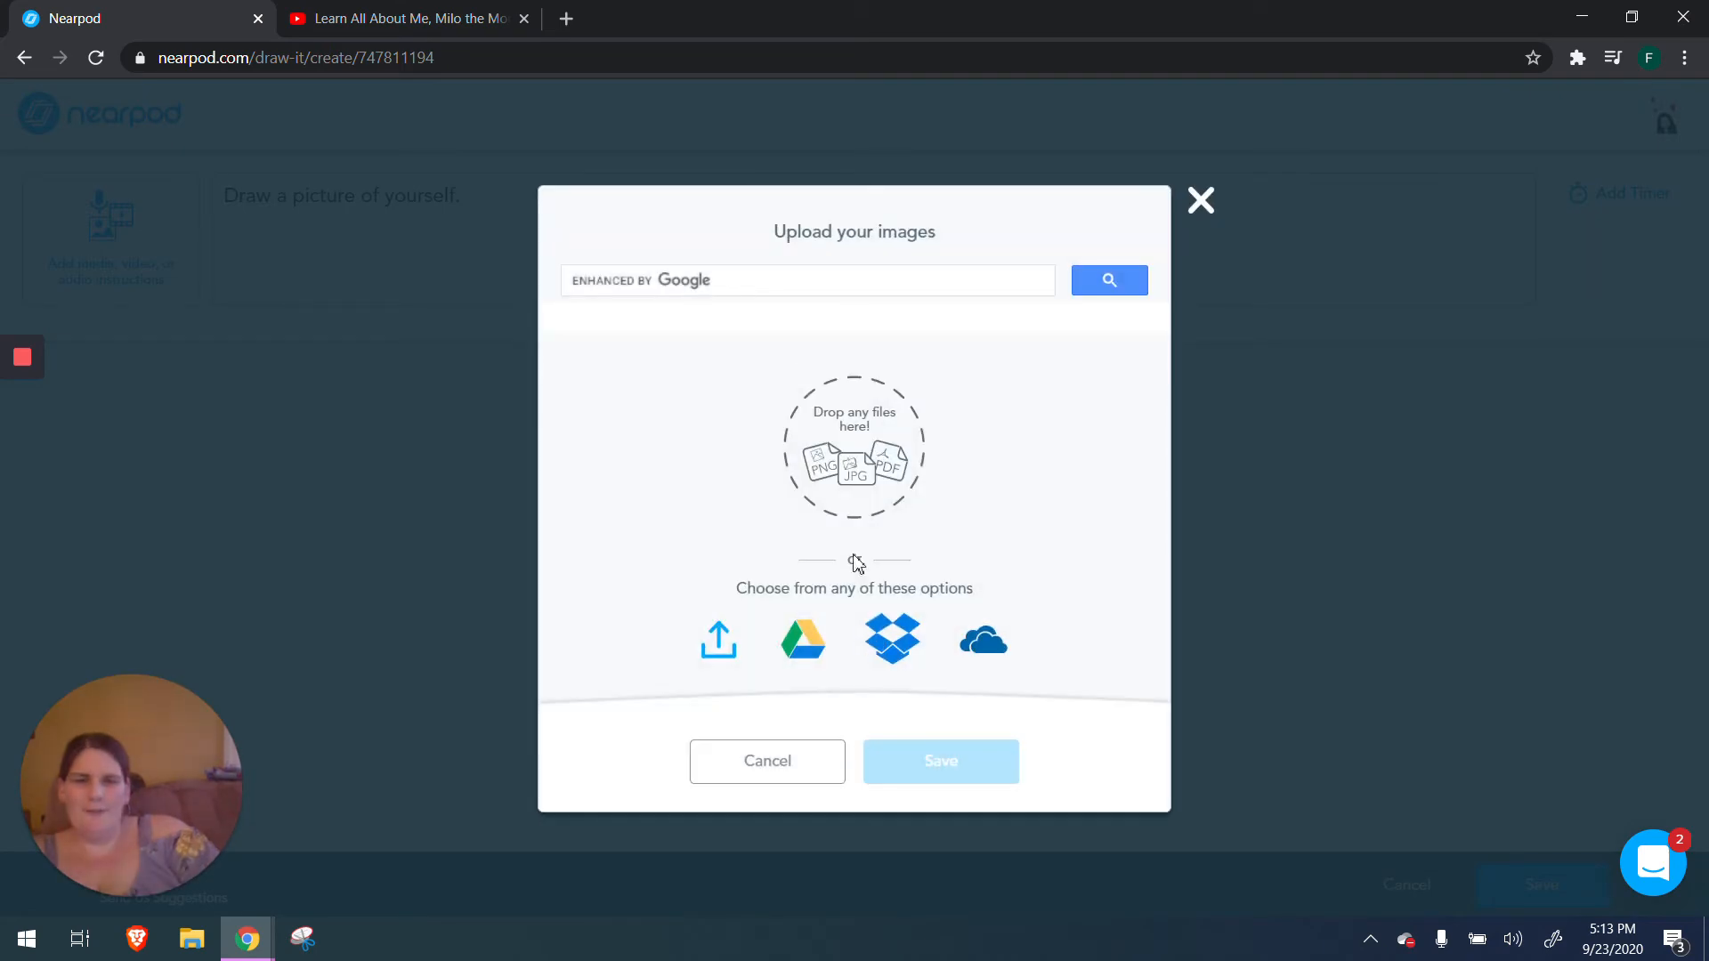
{"action": "left_click", "coordinate": [728, 279]}
{"action": "type", "text": "all a"}
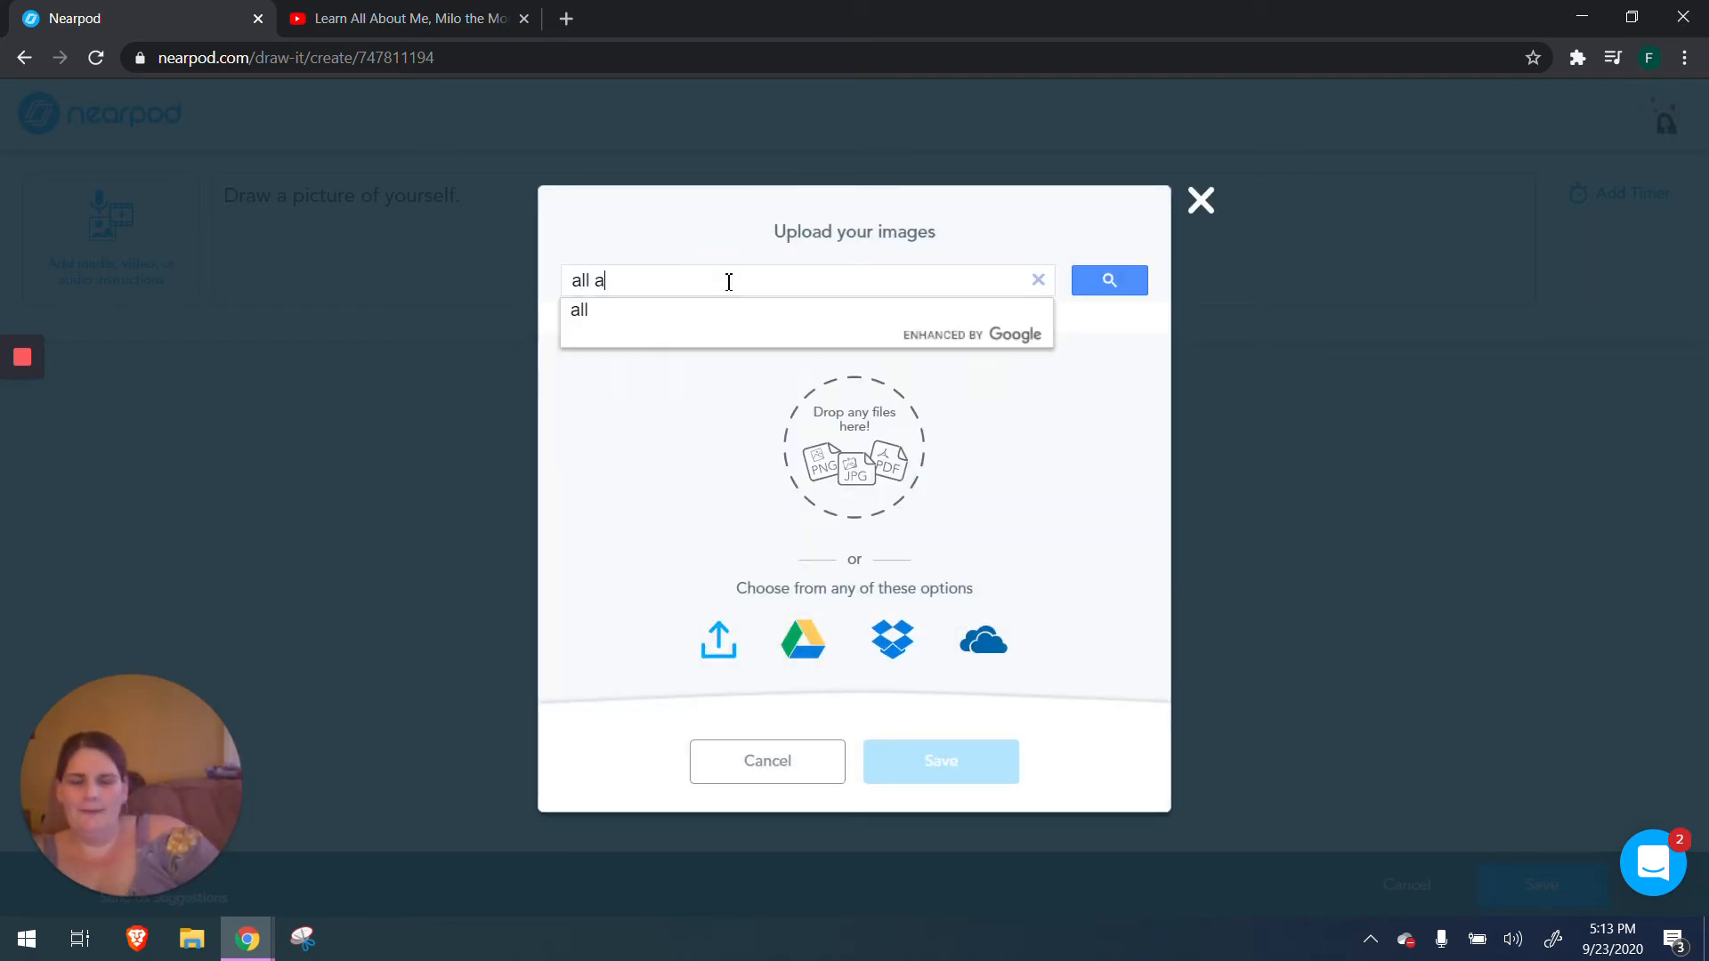
{"action": "type", "text": "bout me person"}
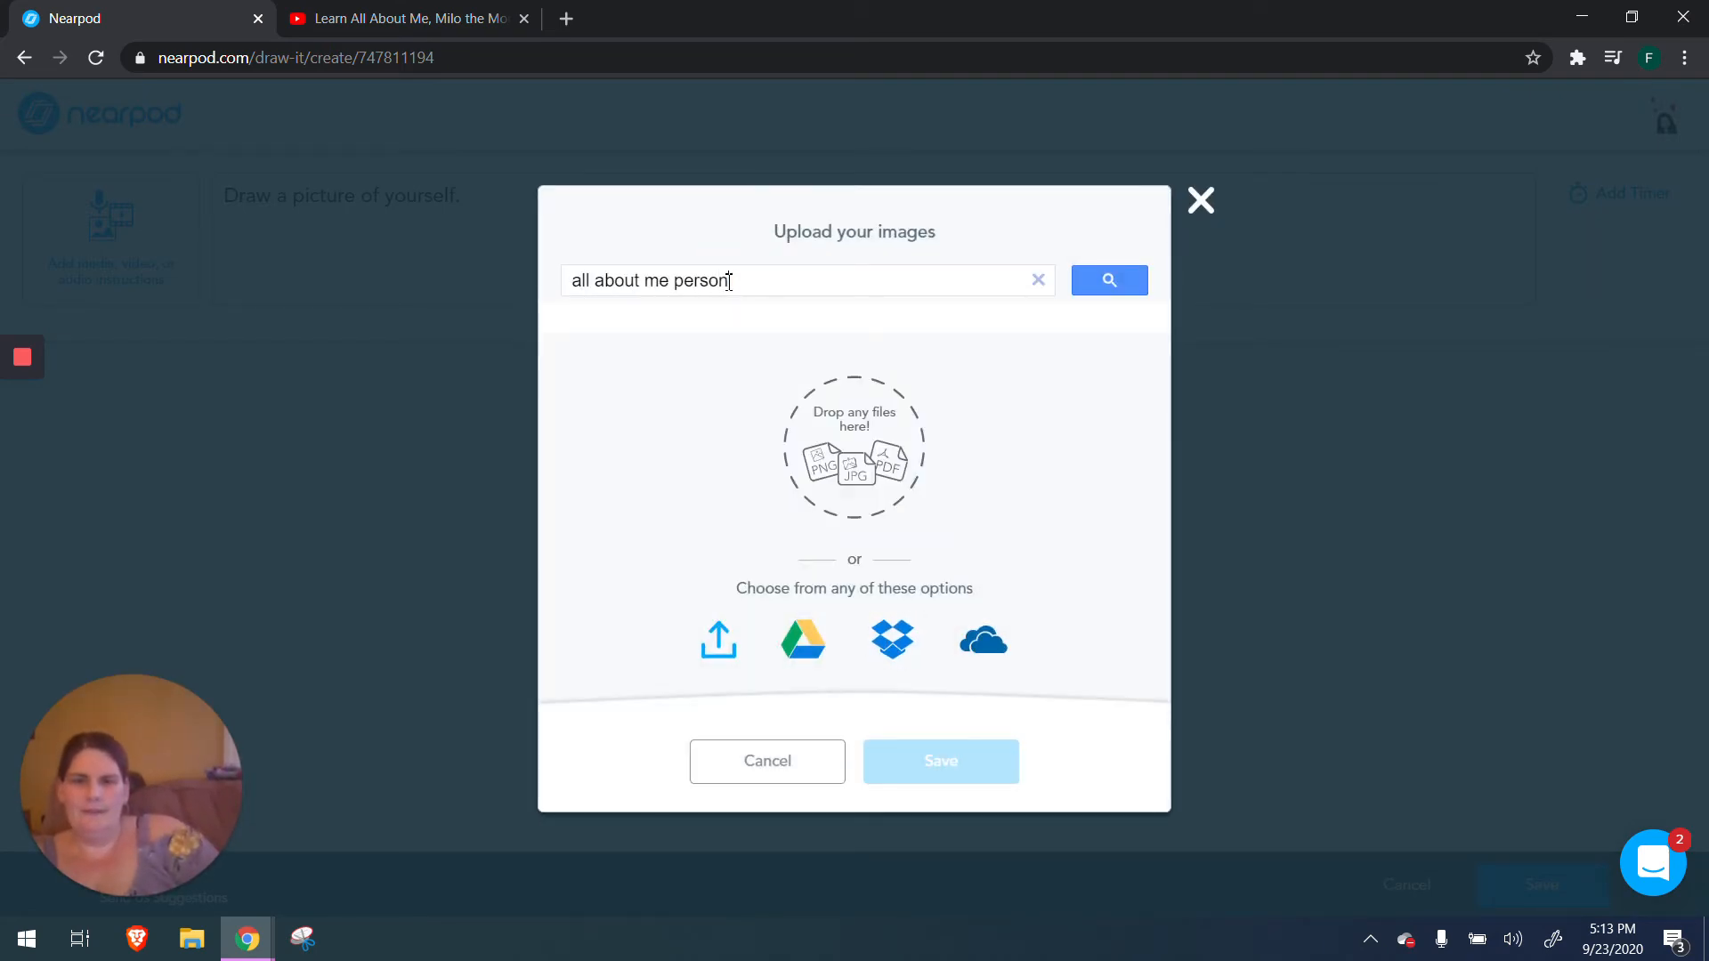
{"action": "key", "text": "Return"}
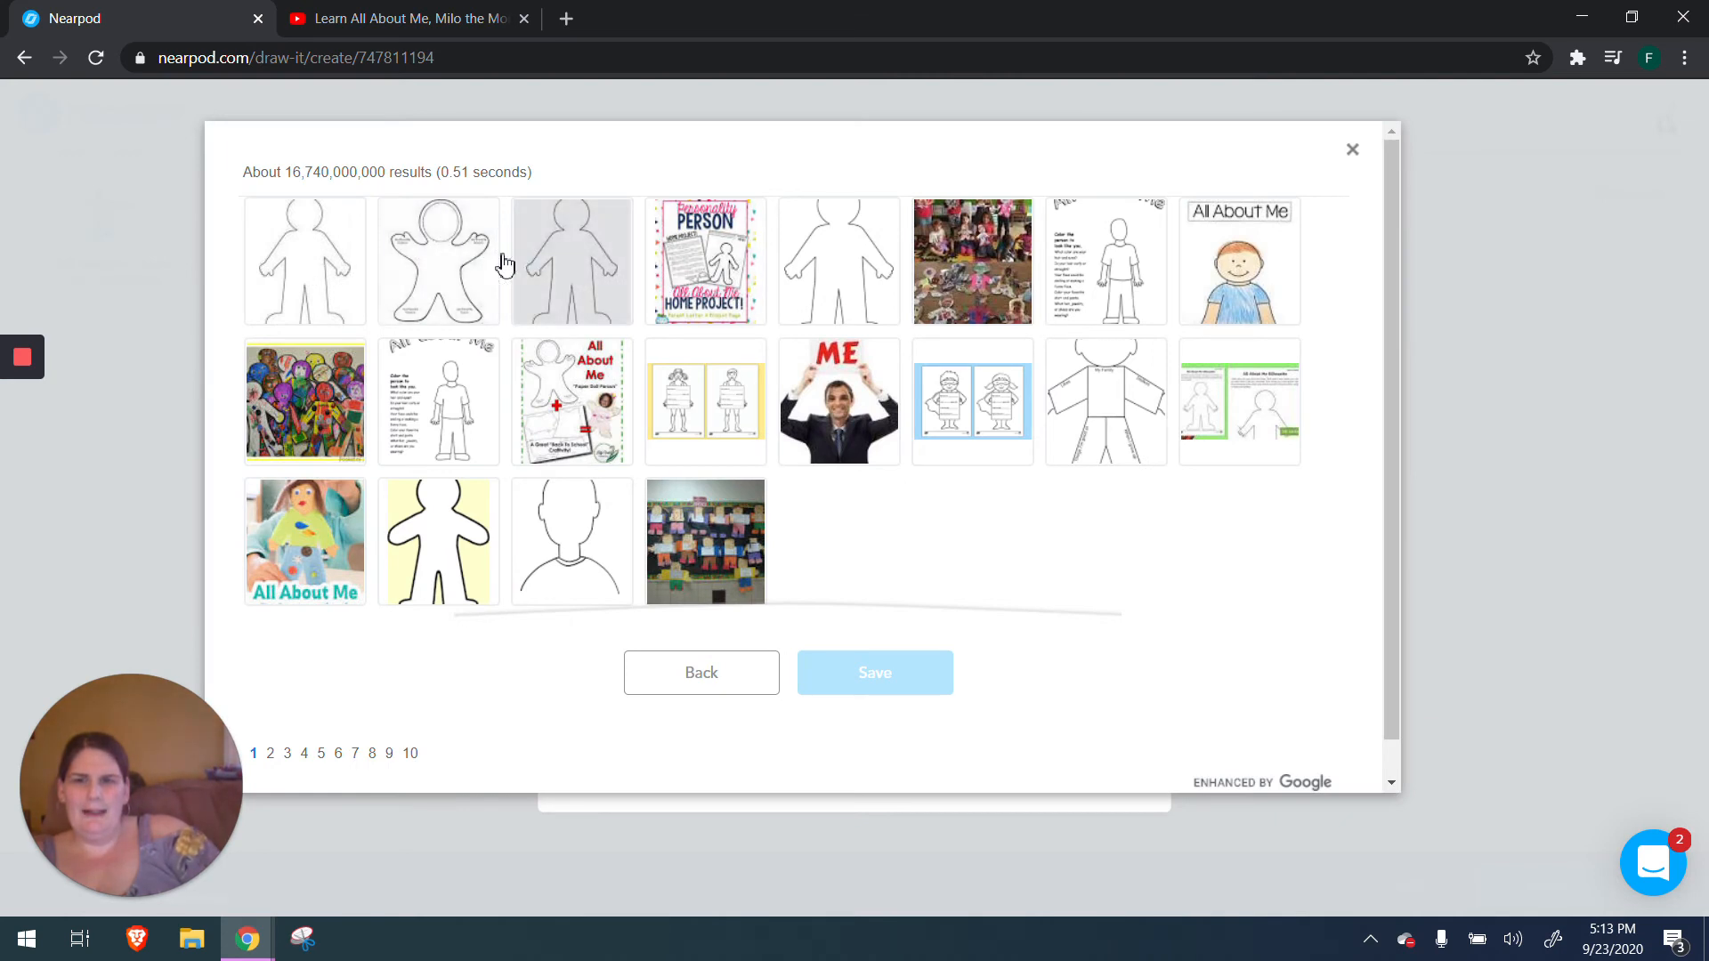
{"action": "left_click", "coordinate": [305, 260]}
{"action": "left_click", "coordinate": [853, 676]}
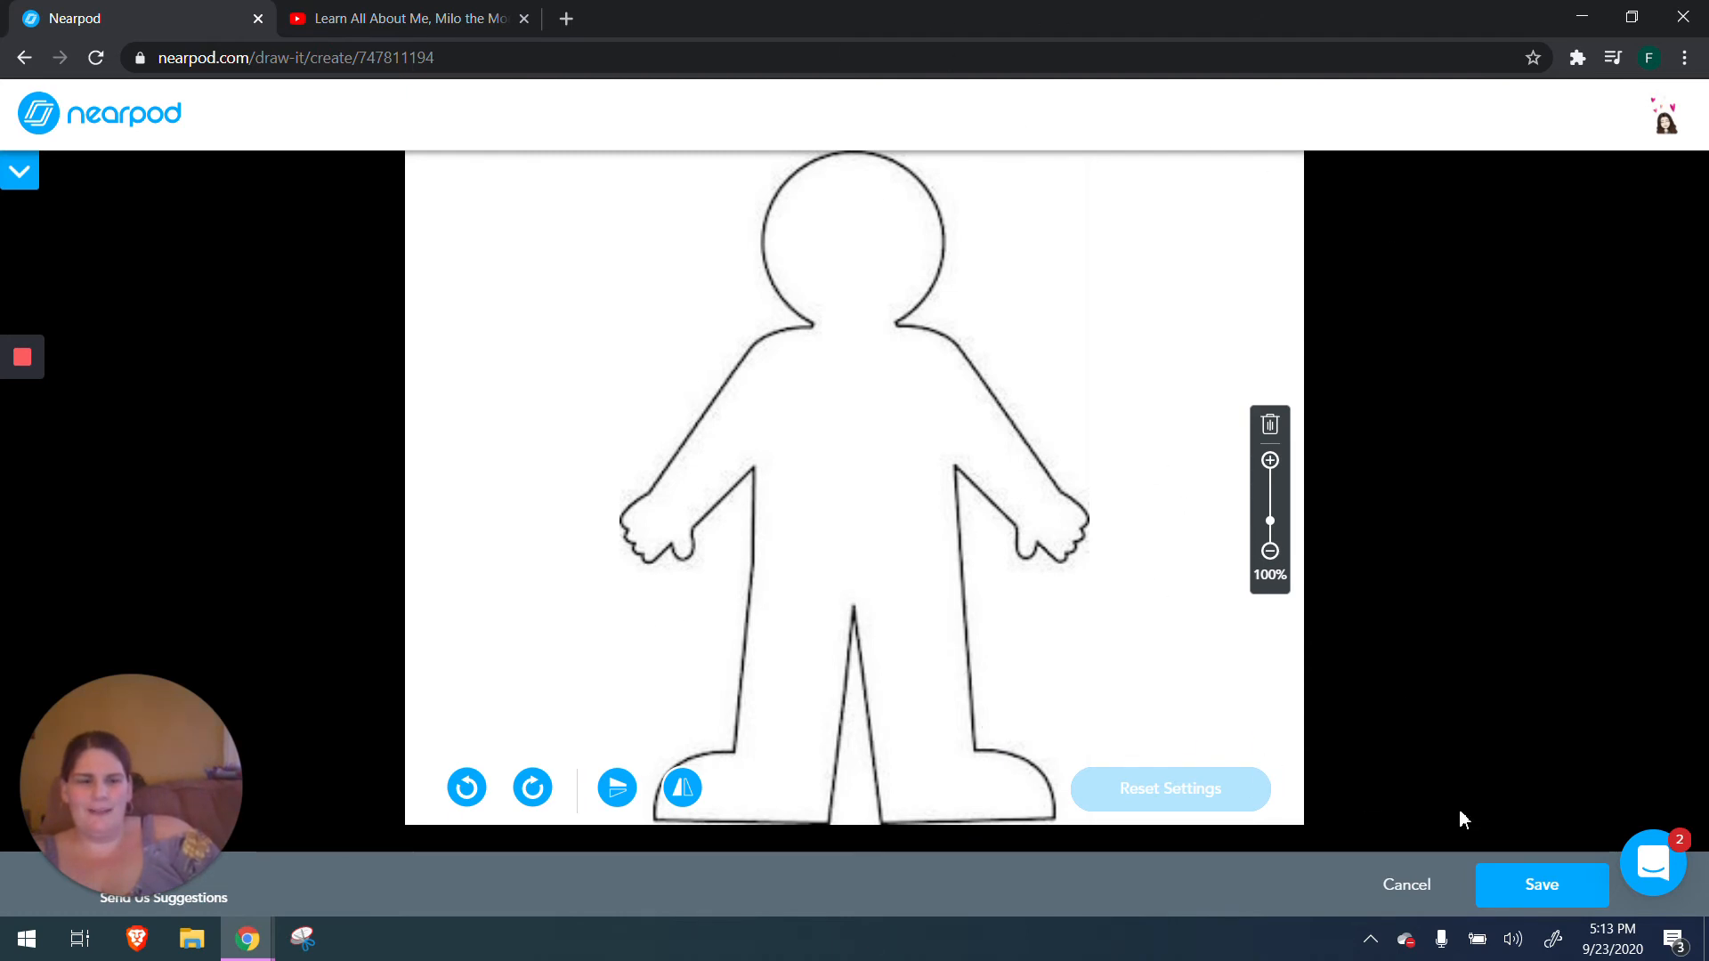
{"action": "left_click", "coordinate": [1512, 873]}
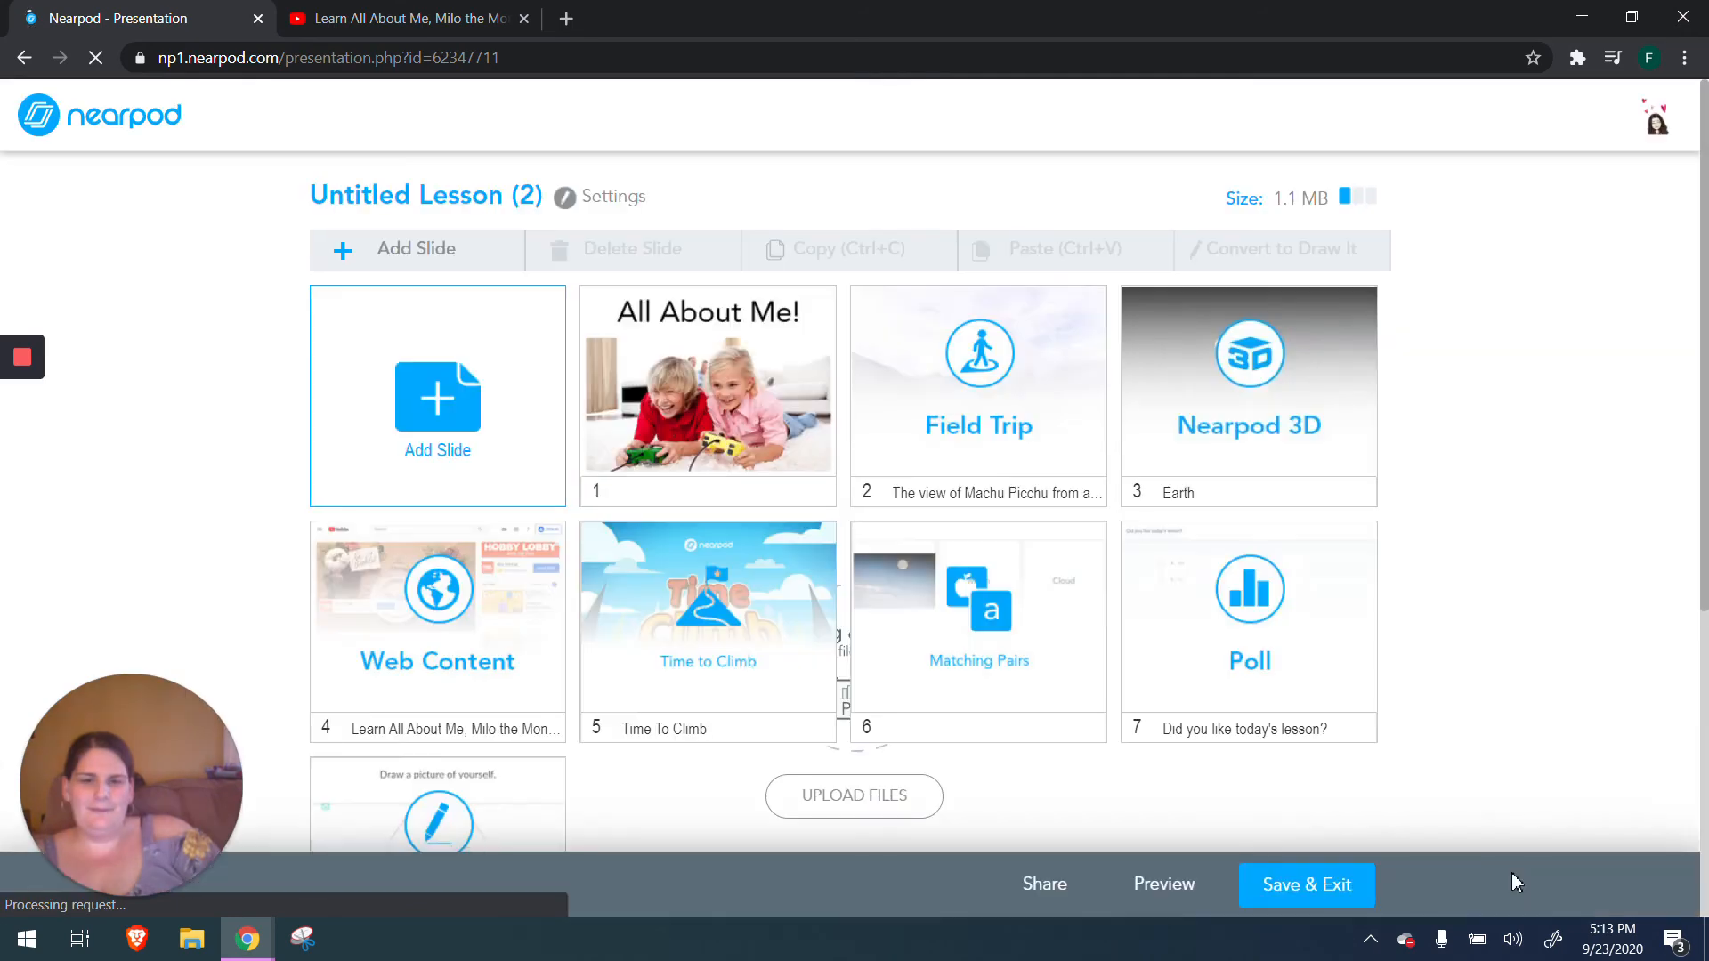
Step: Preview the lesson as a student and draw brown hair around the figure's head on the Draw It slide with the pen
{"action": "left_click", "coordinate": [1159, 890]}
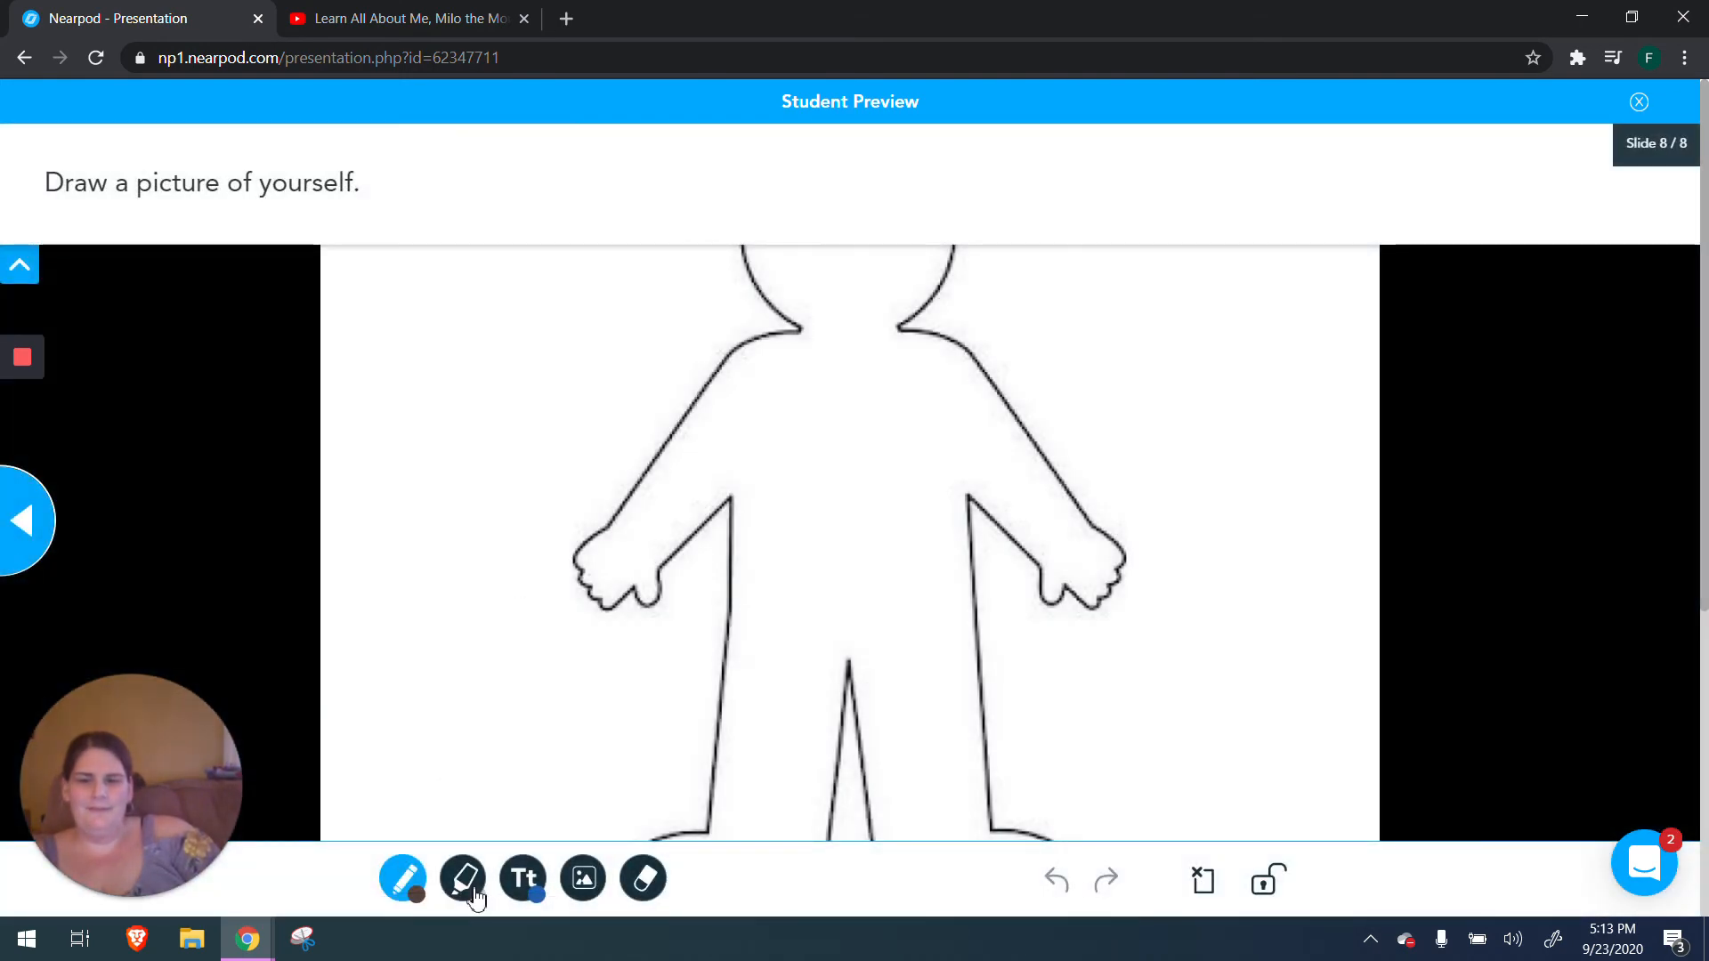
{"action": "left_click", "coordinate": [411, 897]}
{"action": "left_click", "coordinate": [491, 721]}
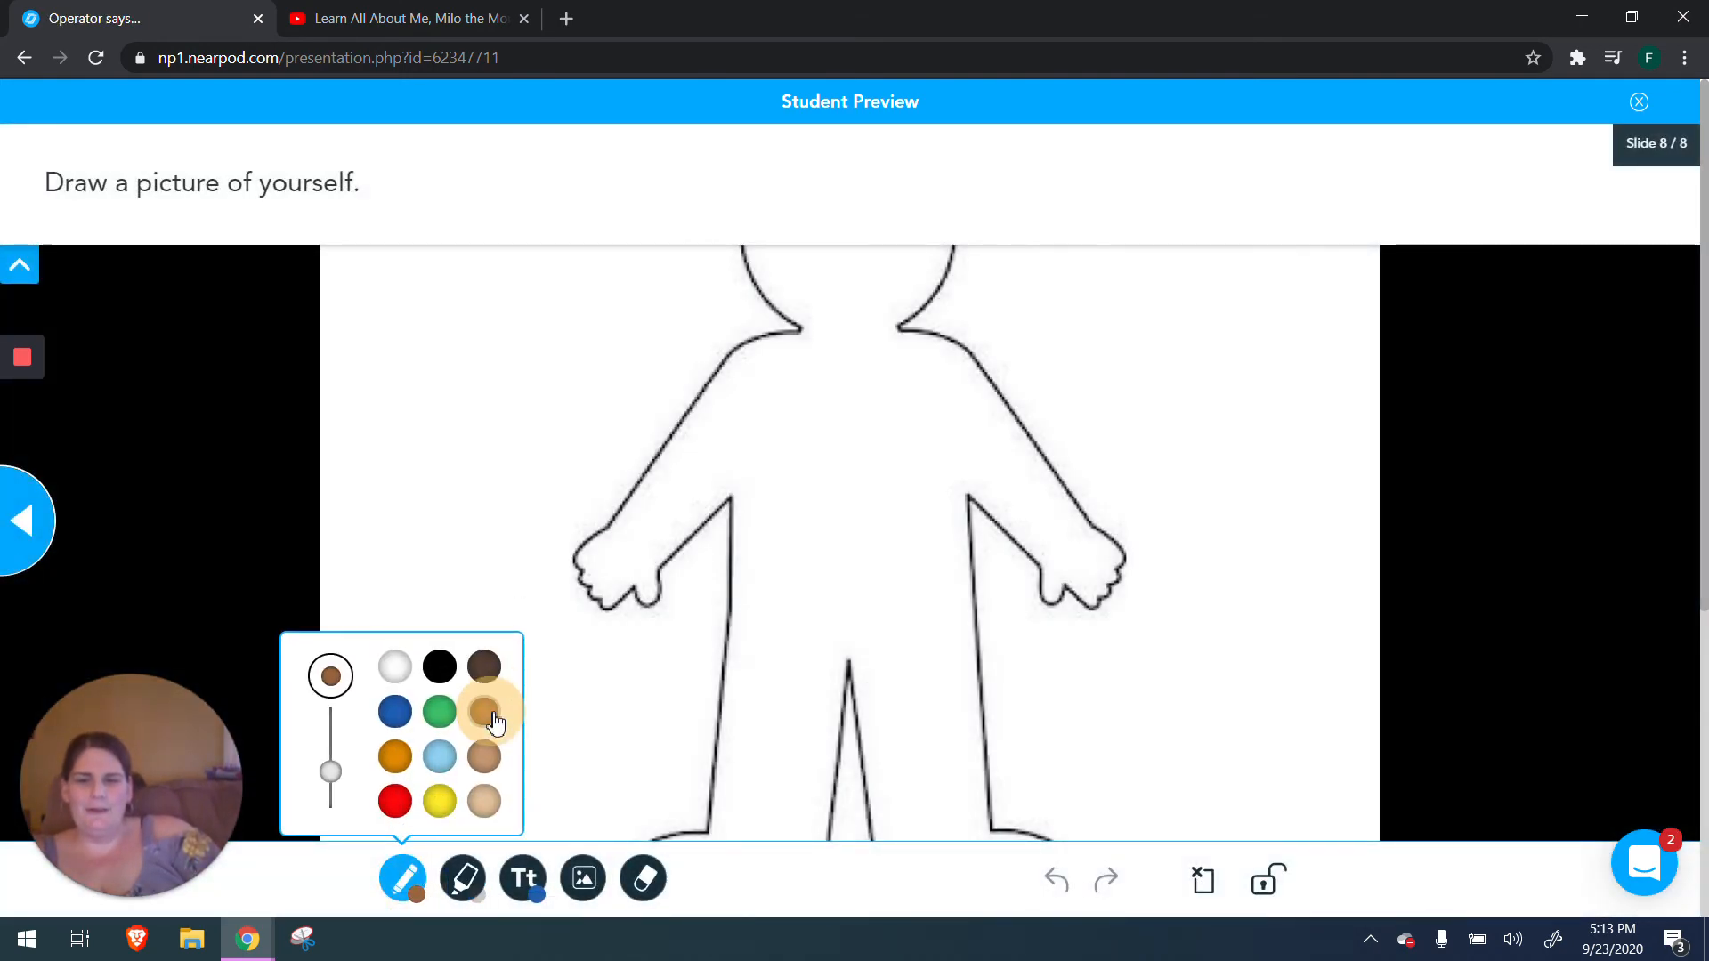
{"action": "mouse_move", "coordinate": [755, 296]}
{"action": "left_mouse_down"}
{"action": "mouse_move", "coordinate": [756, 139]}
{"action": "mouse_move", "coordinate": [763, 355]}
{"action": "mouse_move", "coordinate": [736, 258]}
{"action": "mouse_move", "coordinate": [801, 130]}
{"action": "left_mouse_up"}
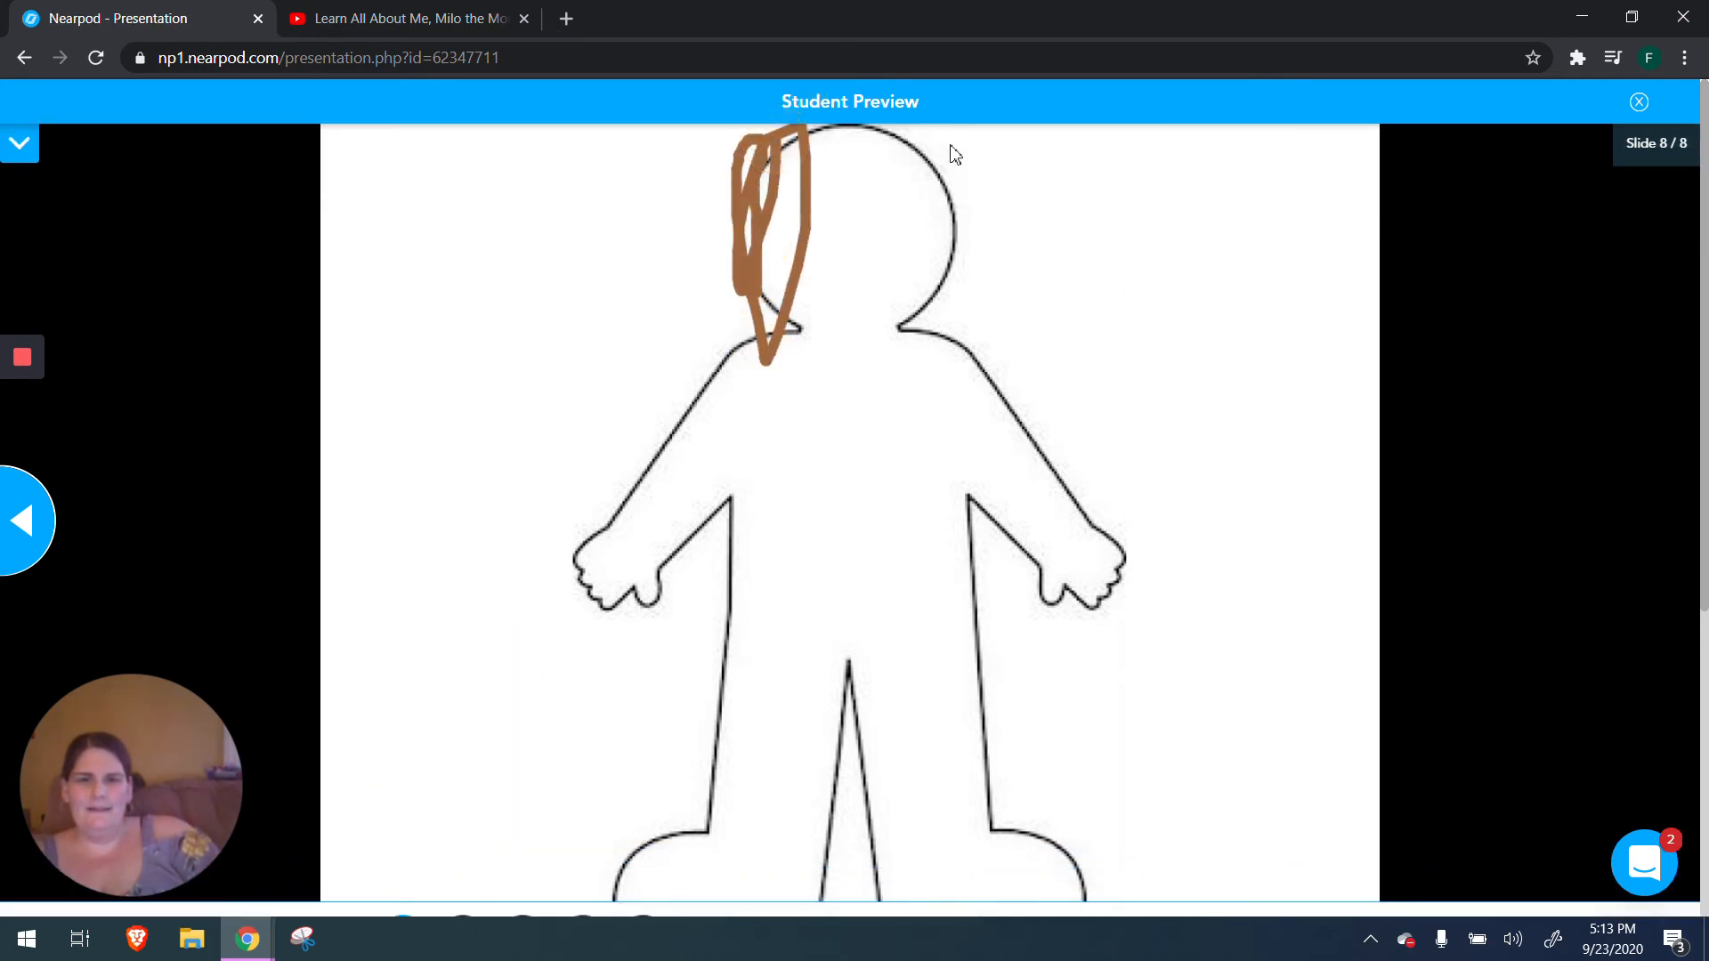
{"action": "mouse_move", "coordinate": [948, 155]}
{"action": "left_mouse_down"}
{"action": "mouse_move", "coordinate": [938, 324]}
{"action": "mouse_move", "coordinate": [894, 166]}
{"action": "mouse_move", "coordinate": [769, 169]}
{"action": "mouse_move", "coordinate": [943, 182]}
{"action": "left_mouse_up"}
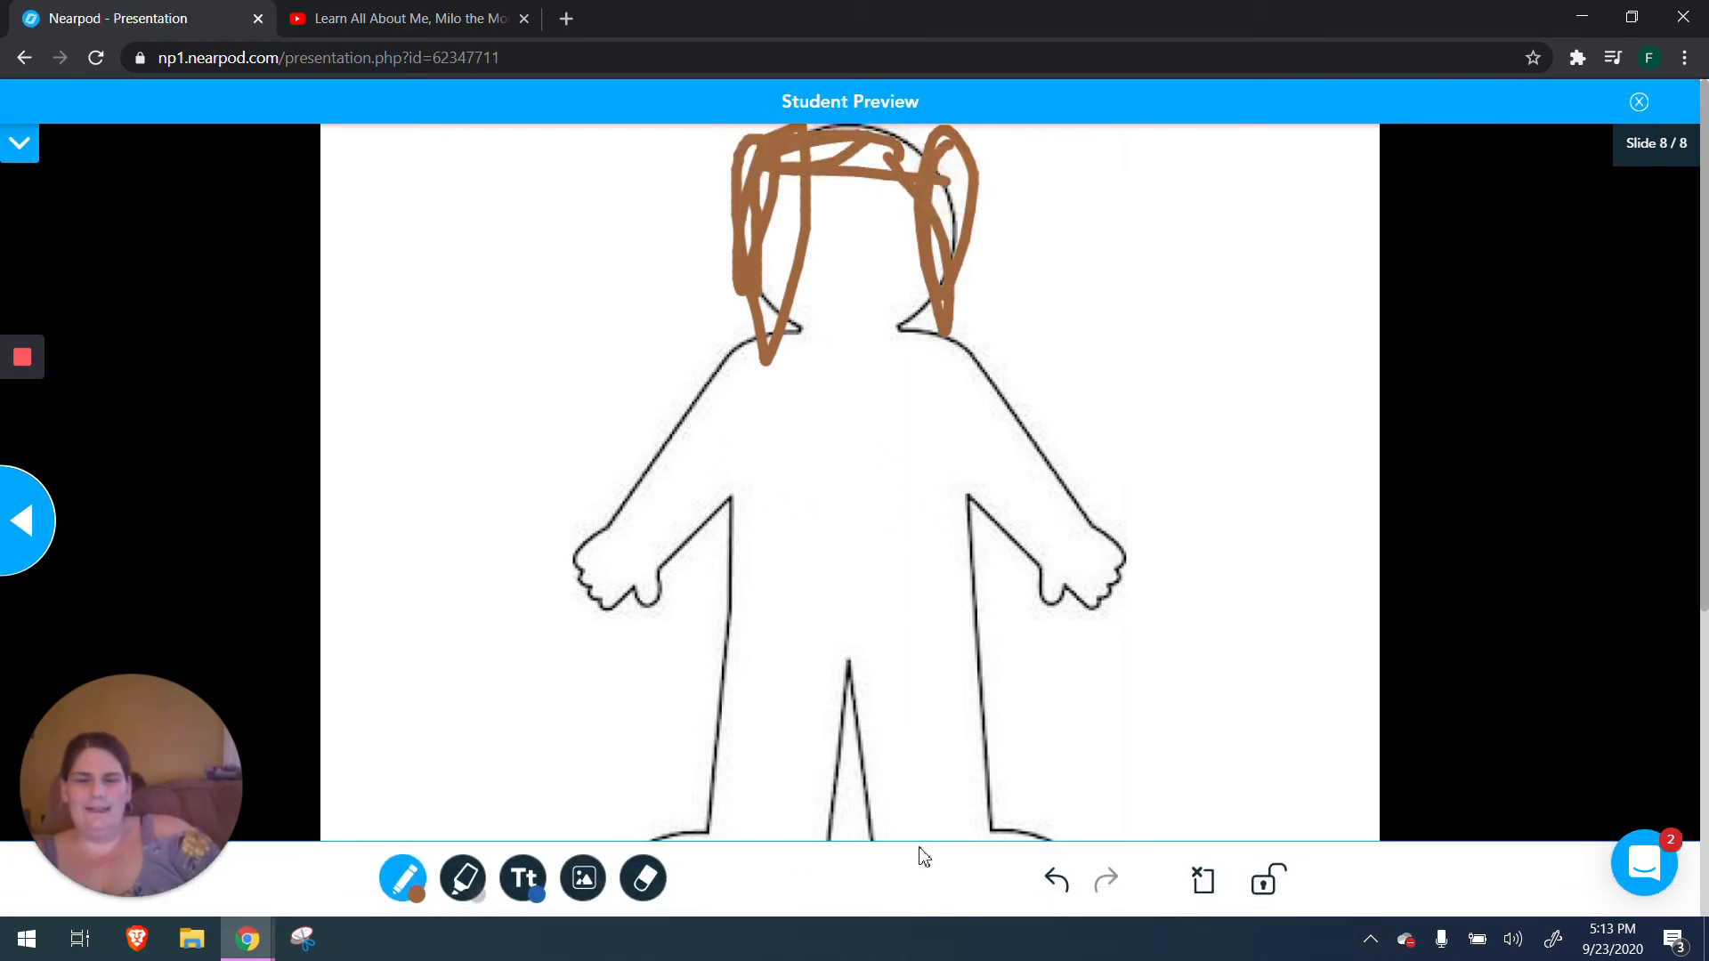
{"action": "left_click", "coordinate": [478, 890]}
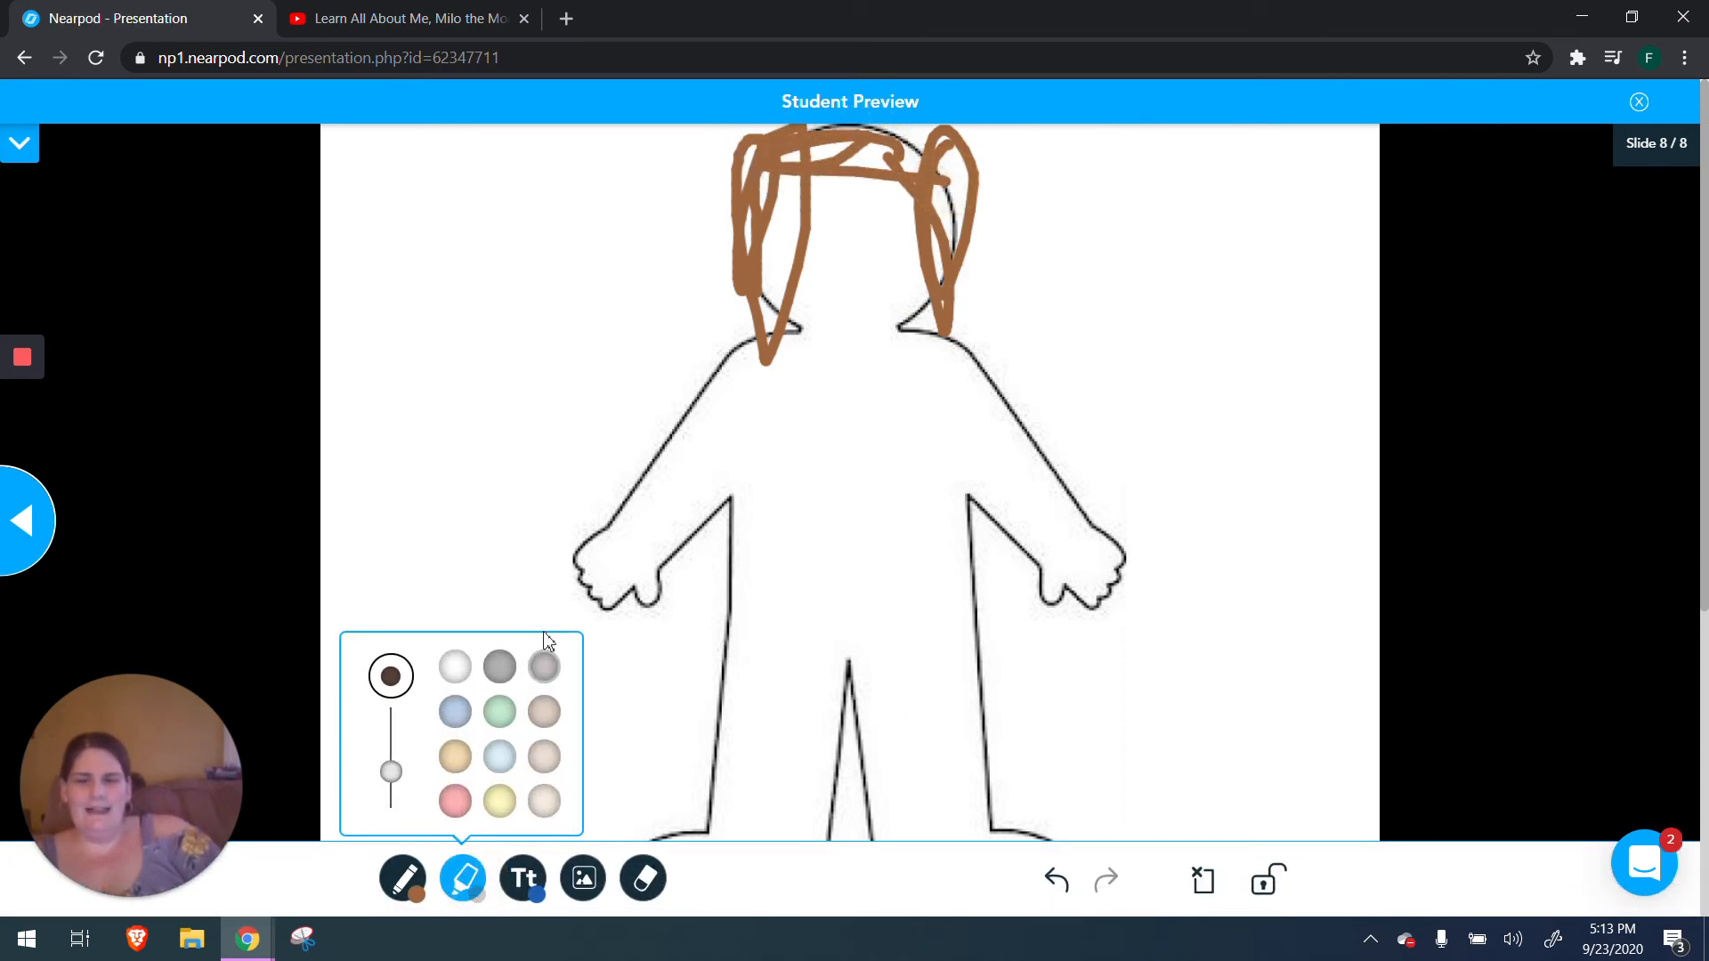
Step: Add the text "This is me. My name is" followed by the first name, and move it to the blank area beside the head
{"action": "left_click", "coordinate": [524, 890]}
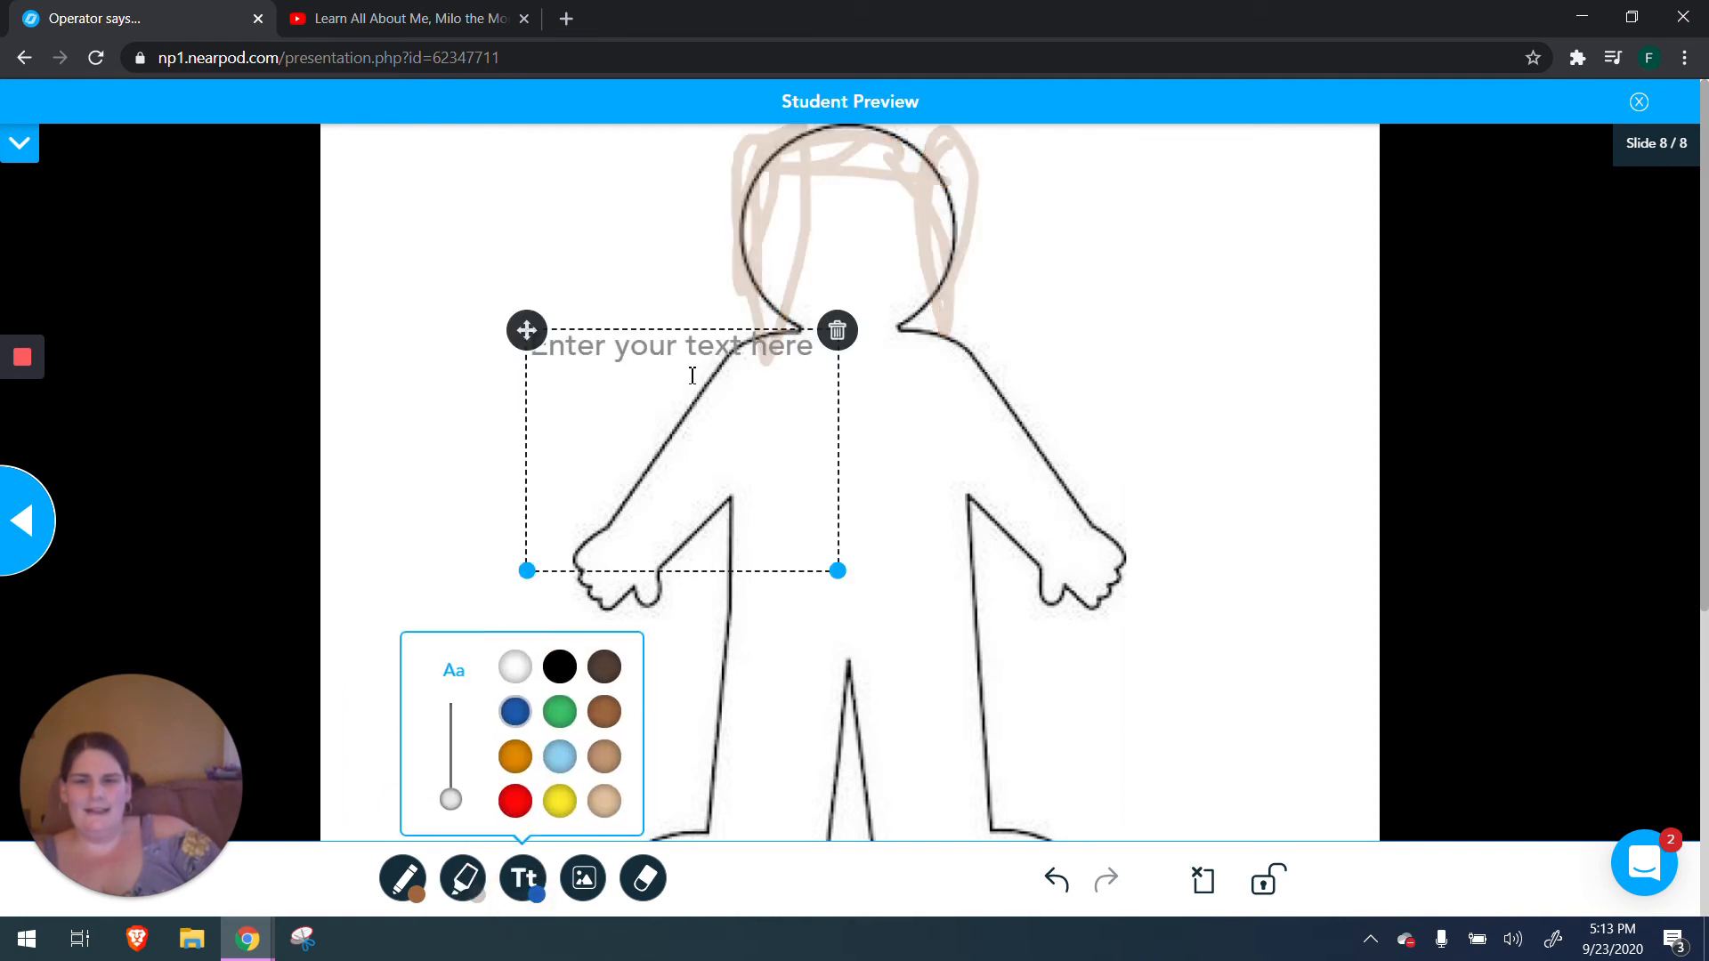
{"action": "left_click", "coordinate": [654, 362]}
{"action": "type", "text": "This i"}
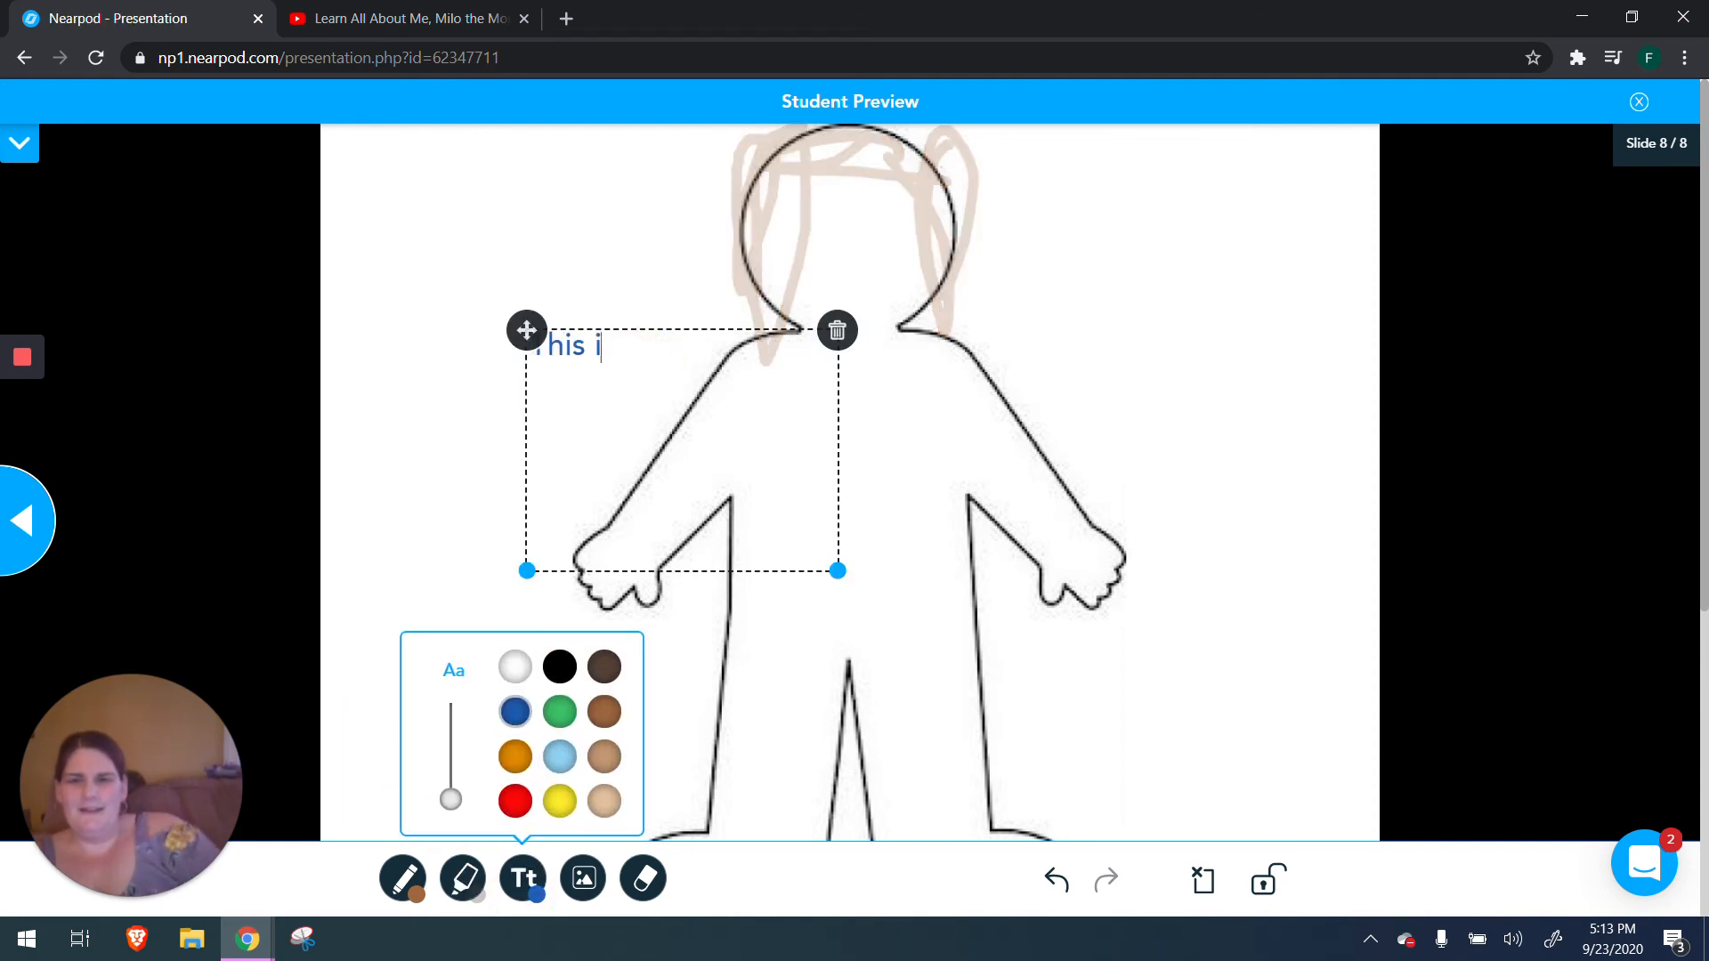
{"action": "type", "text": "s me. My name"}
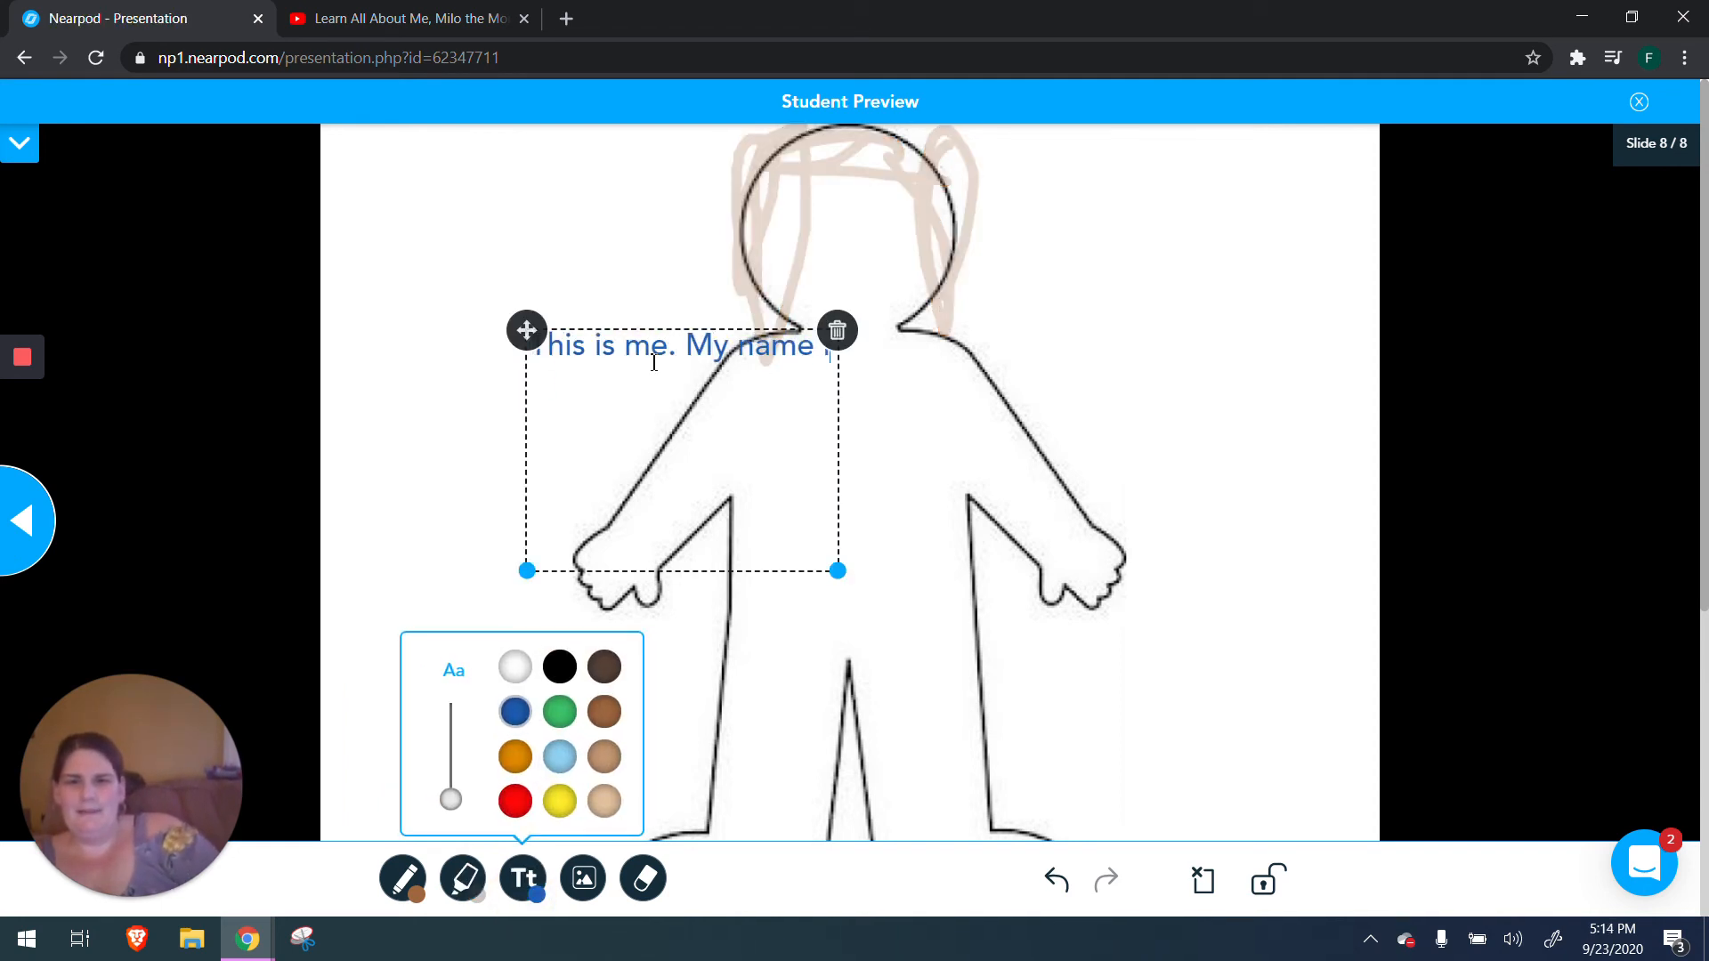
{"action": "type", "text": " is frances"}
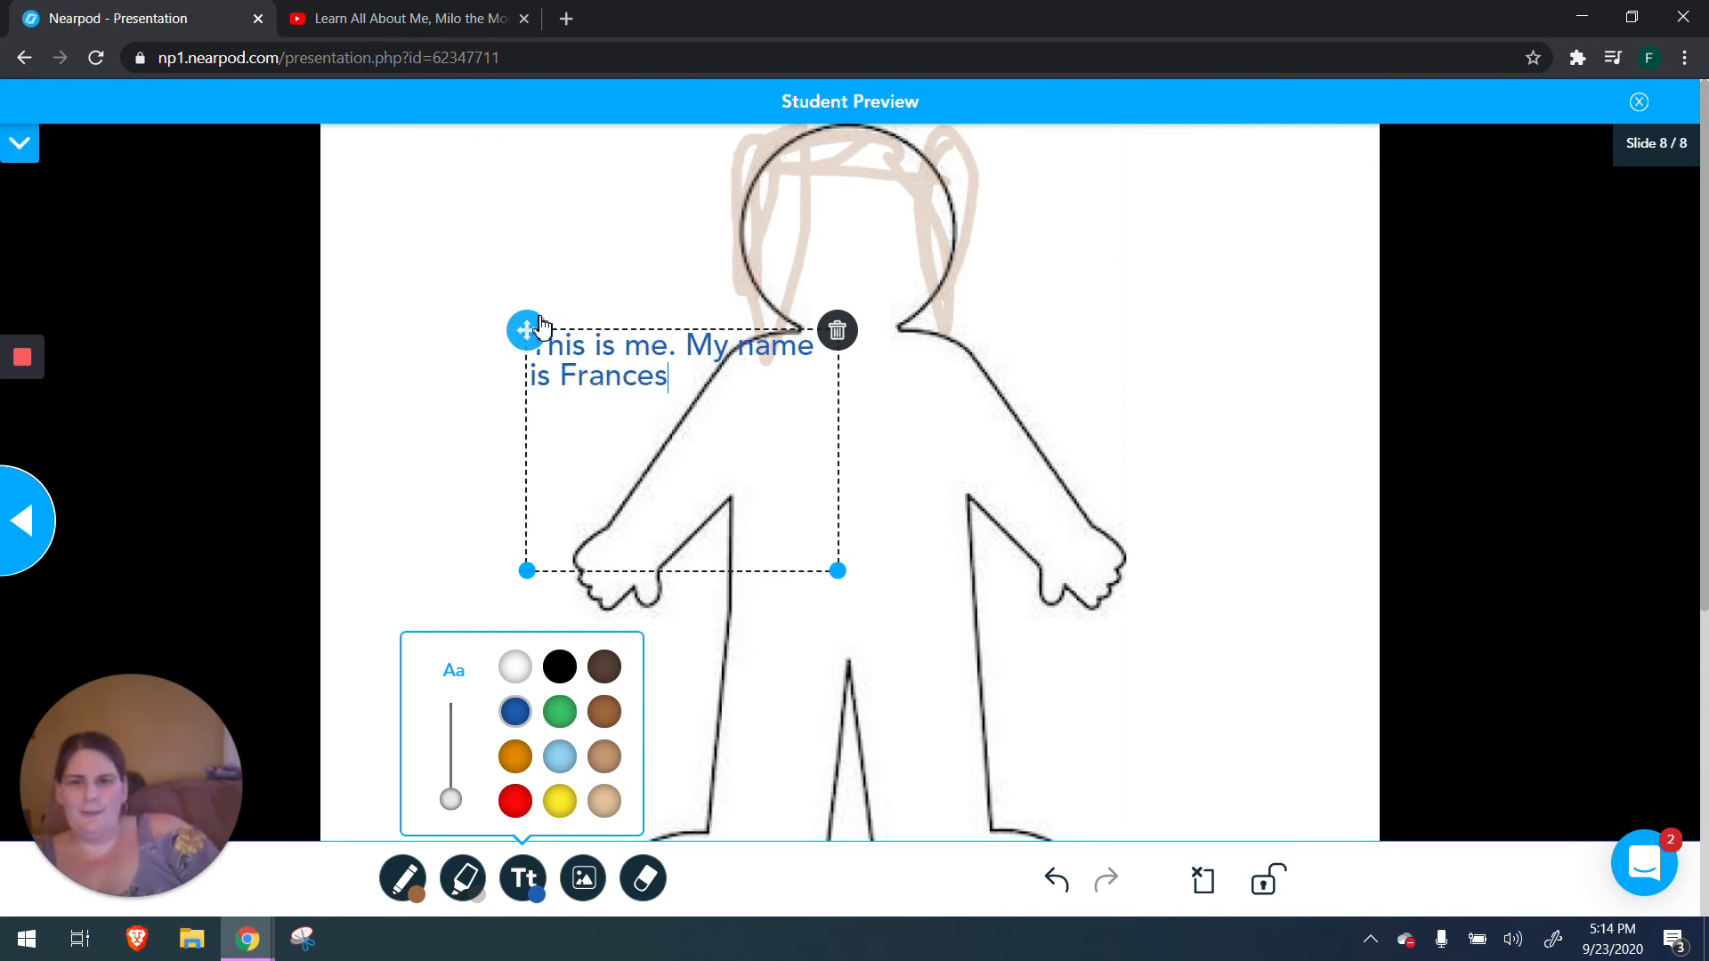
{"action": "left_click_drag", "start_coordinate": [540, 325], "coordinate": [391, 222]}
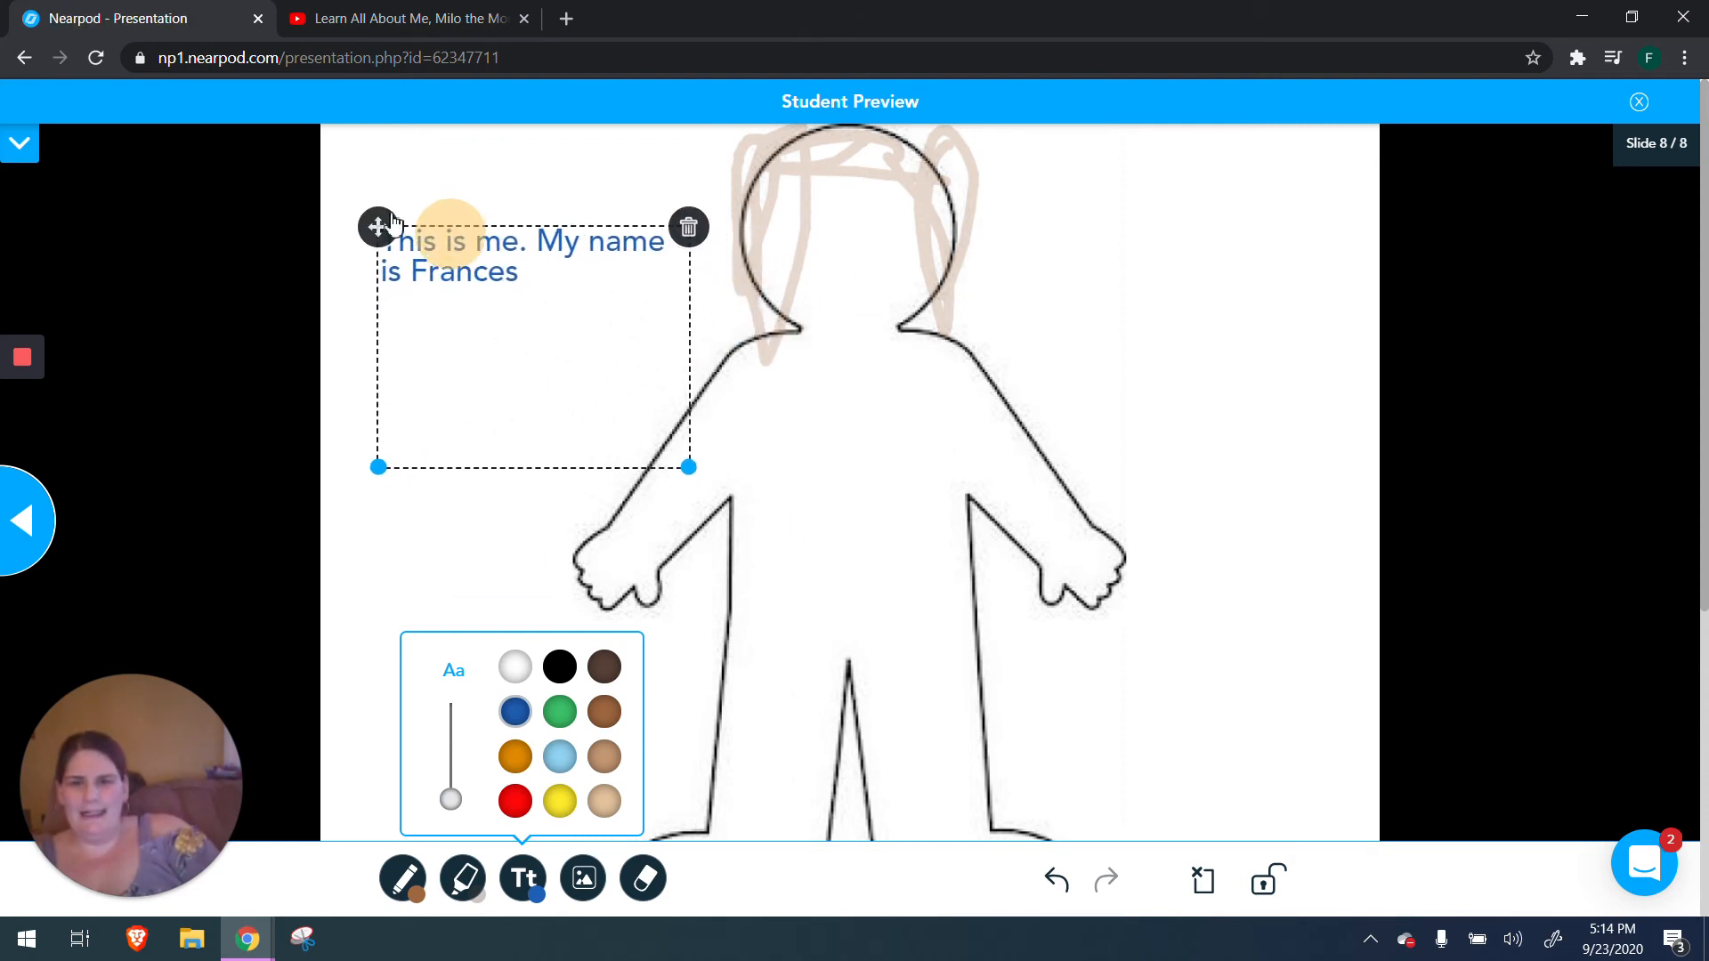
Step: Insert the photo of a tabby cat lying down from a "cats" image search, shrink it and place it beside the figure's leg
{"action": "left_click", "coordinate": [594, 883]}
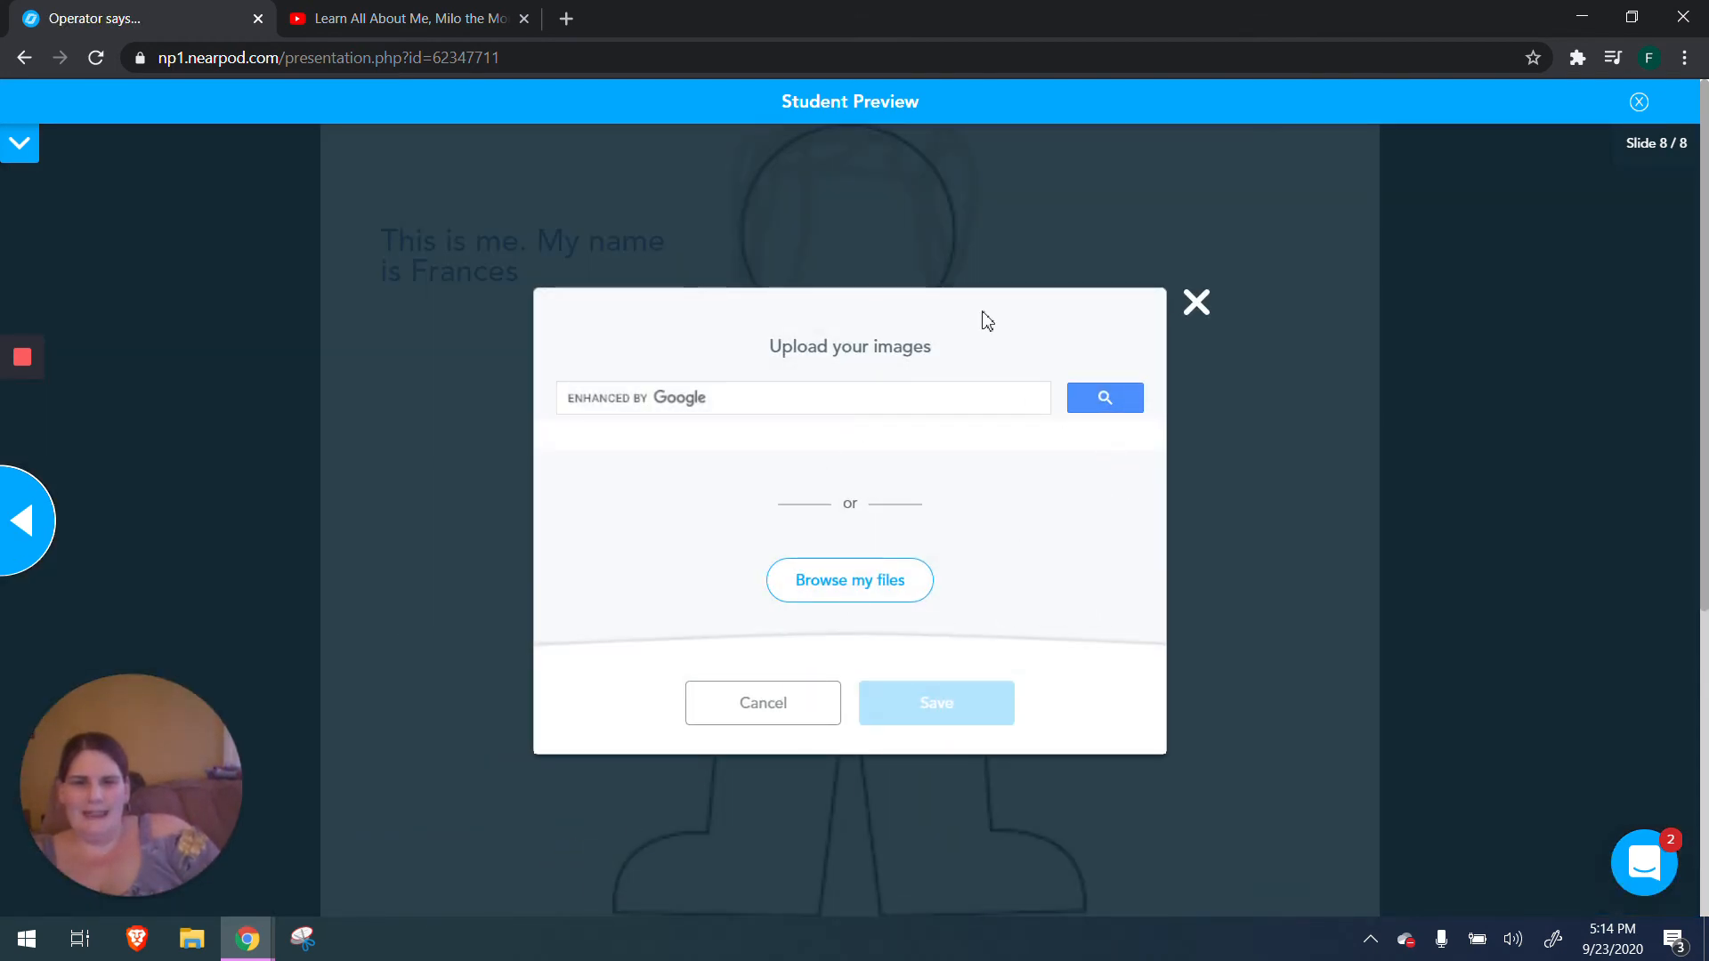
{"action": "left_click", "coordinate": [901, 397]}
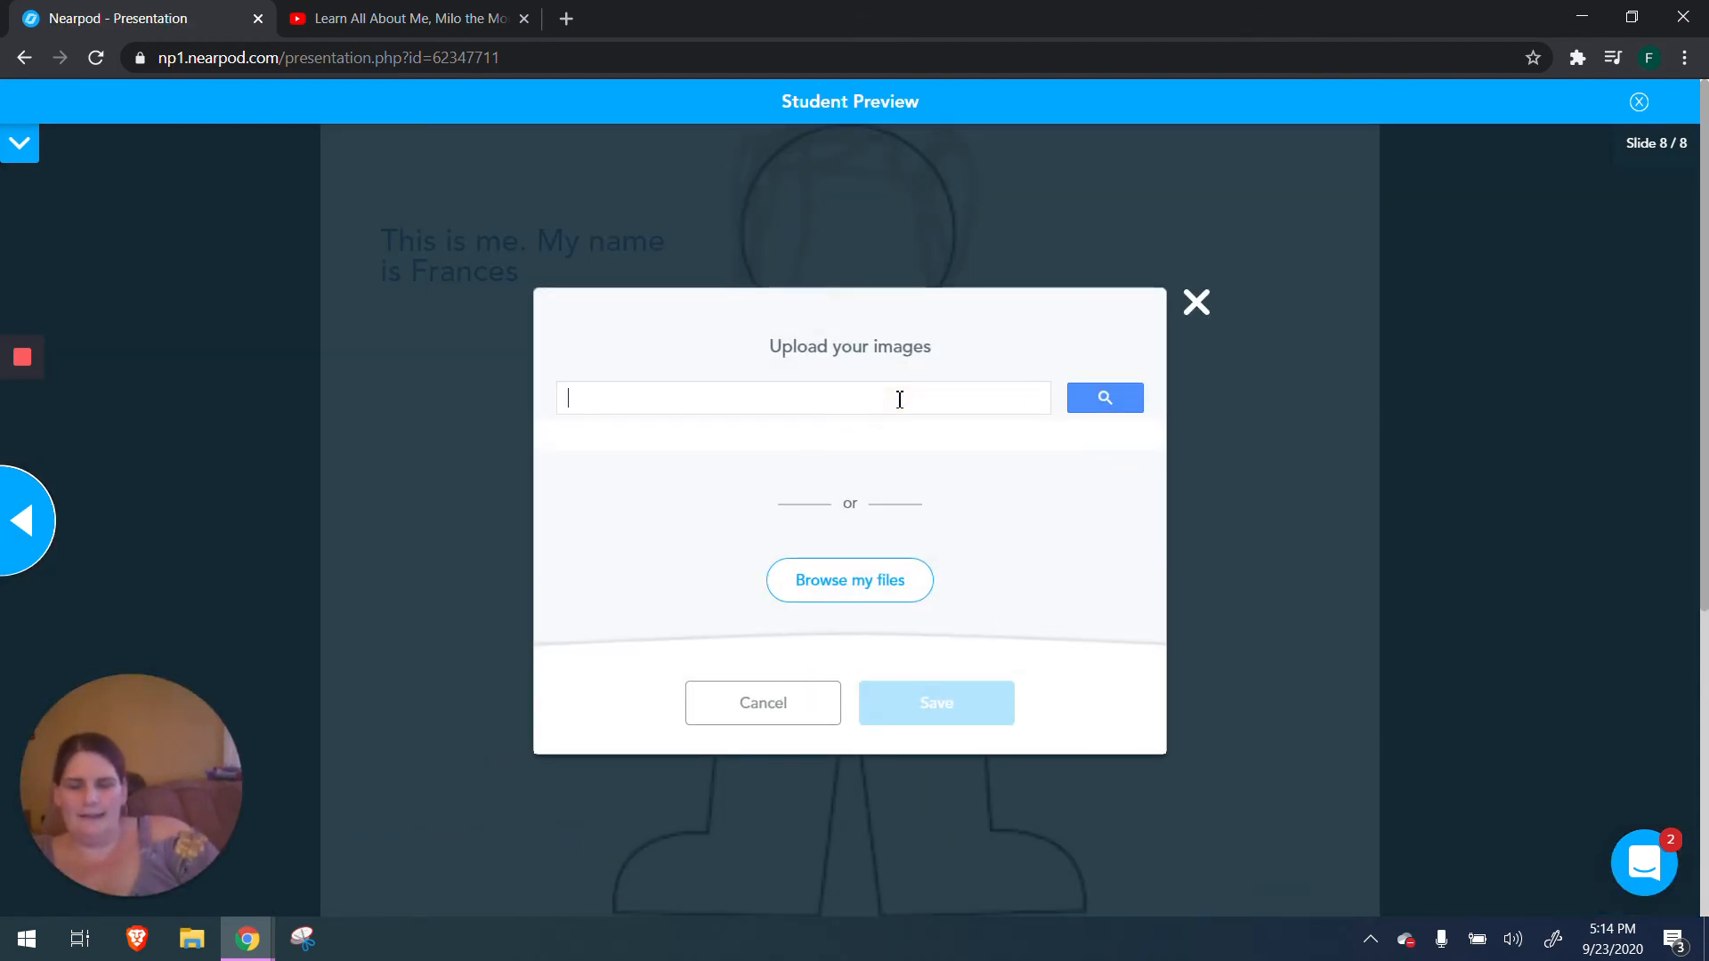
{"action": "type", "text": "cats"}
{"action": "key", "text": "Return"}
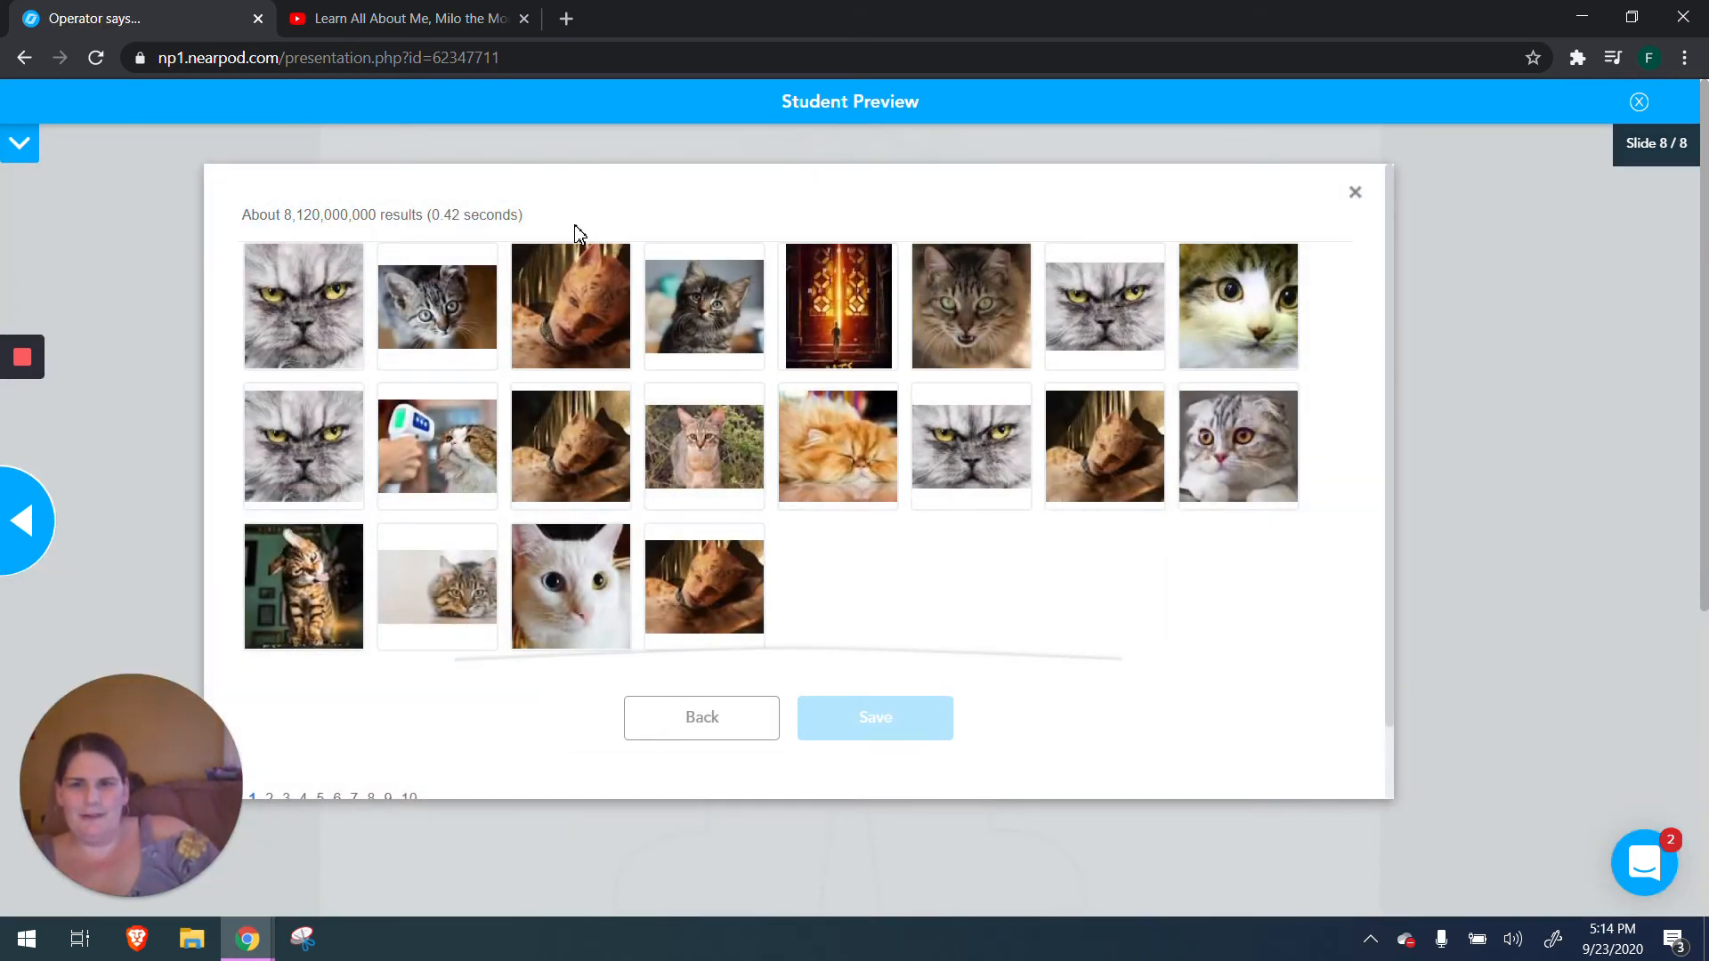
{"action": "left_click", "coordinate": [465, 601]}
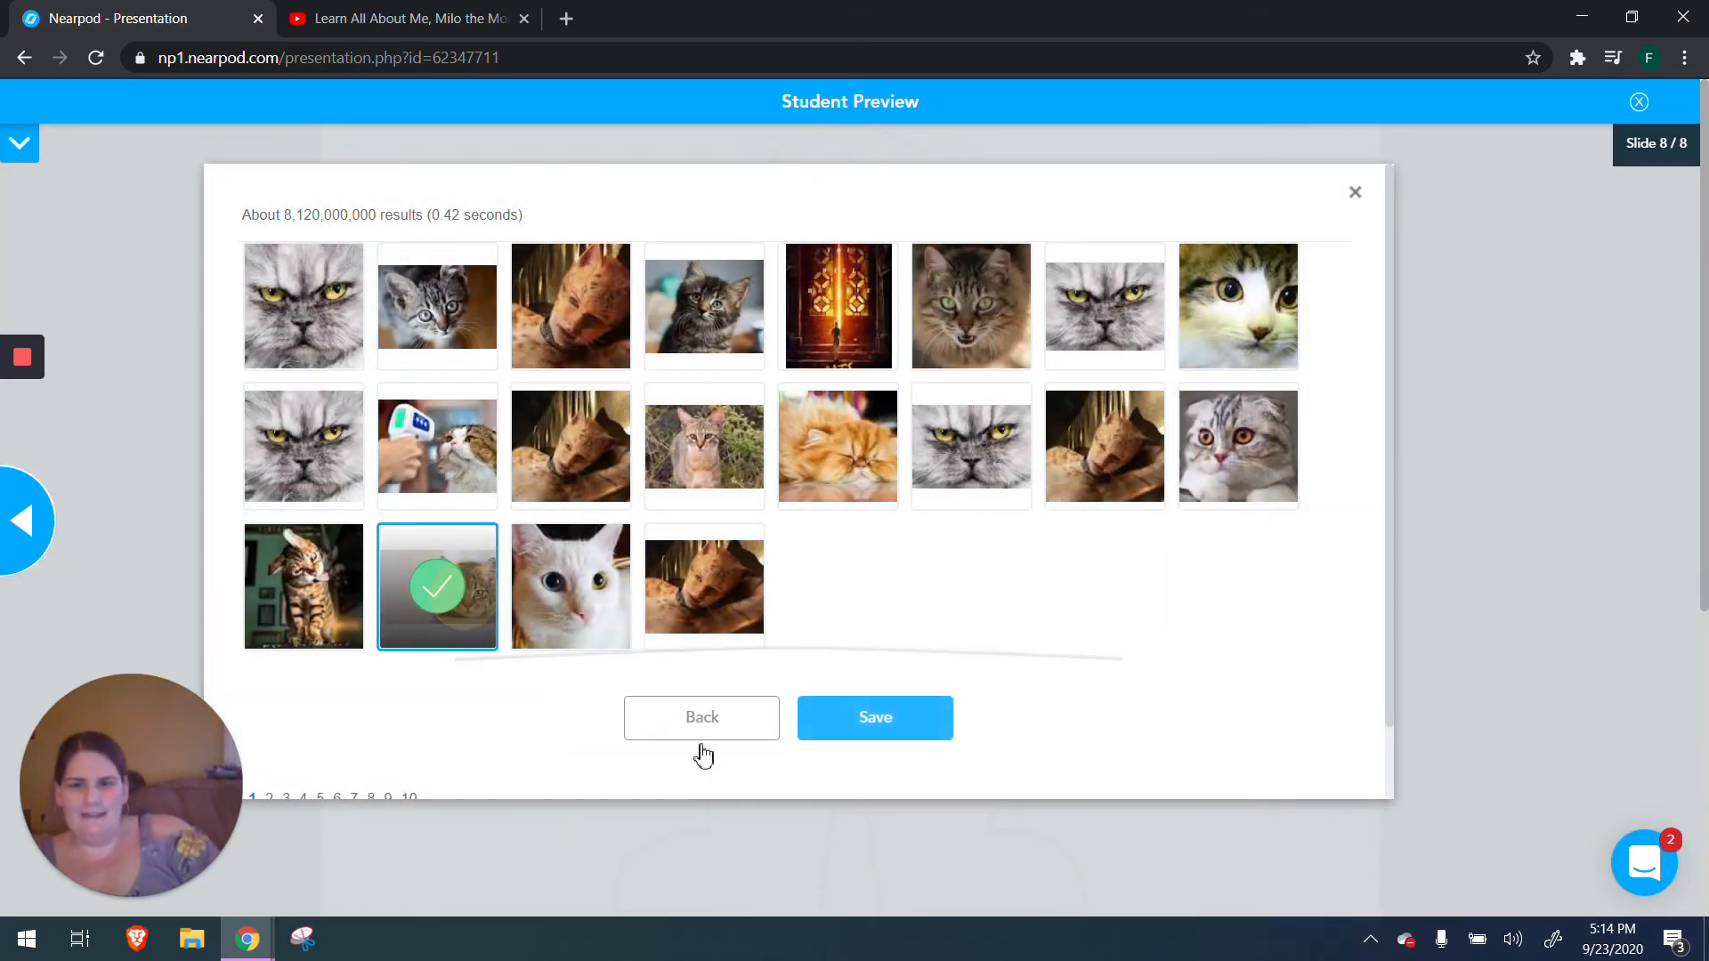
{"action": "left_click", "coordinate": [932, 733]}
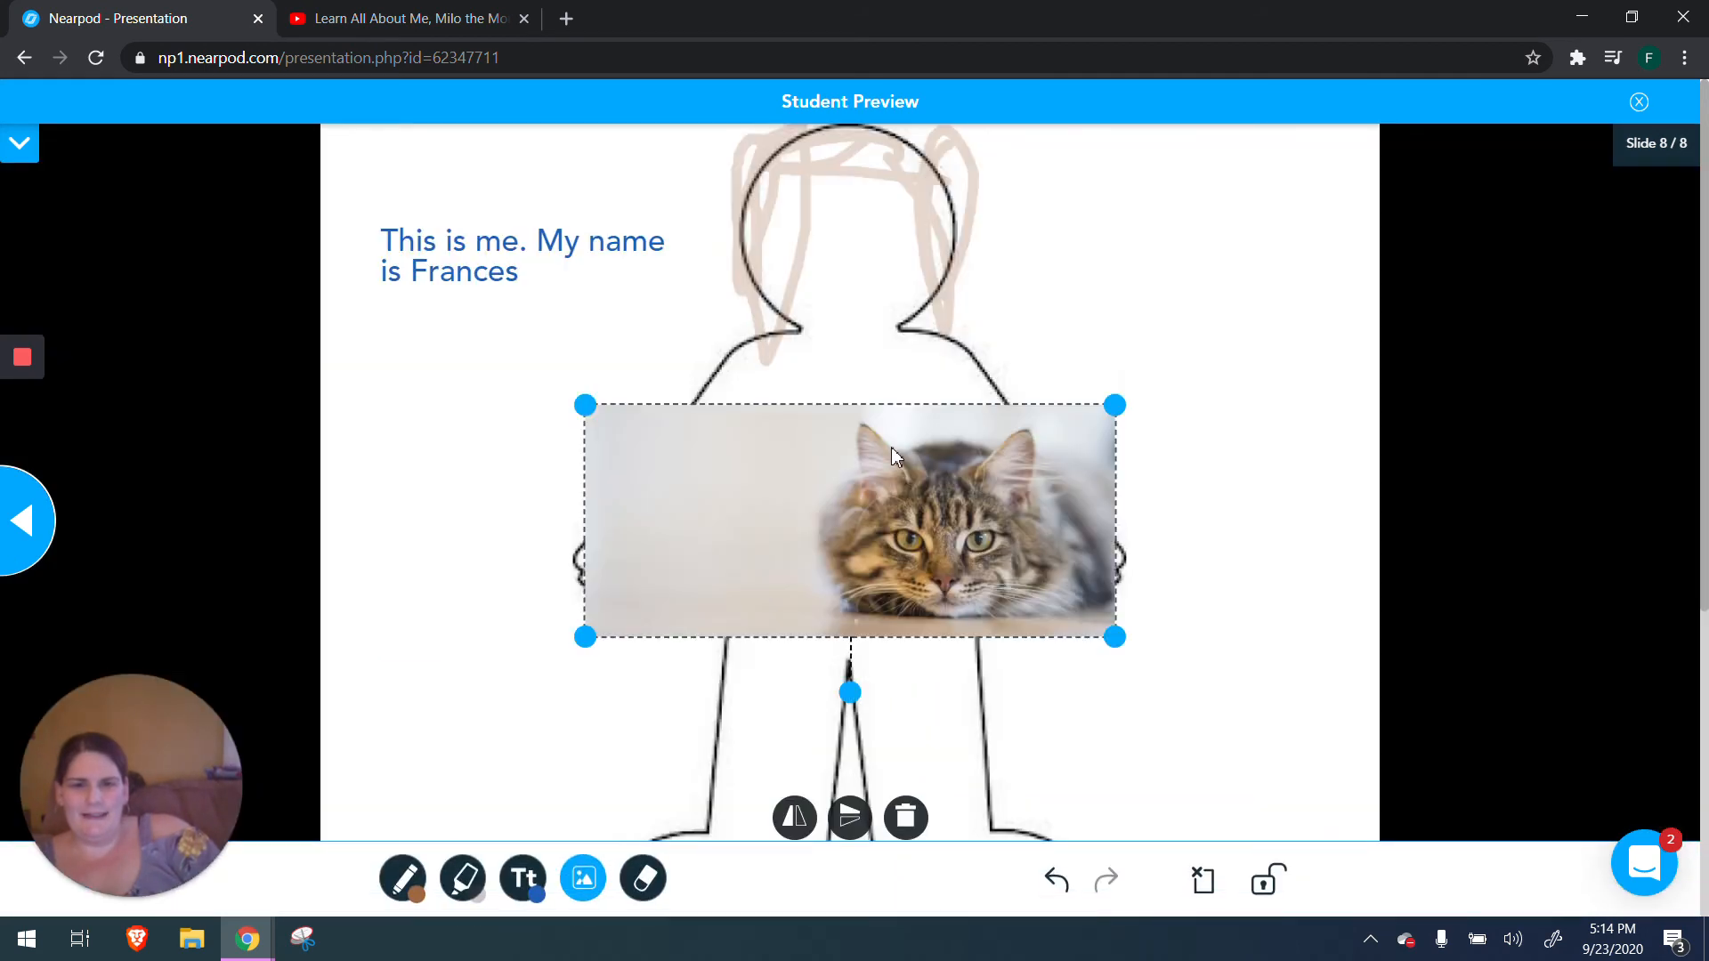
{"action": "mouse_move", "coordinate": [585, 407]}
{"action": "left_mouse_down"}
{"action": "mouse_move", "coordinate": [1157, 625]}
{"action": "mouse_move", "coordinate": [964, 591]}
{"action": "mouse_move", "coordinate": [1215, 724]}
{"action": "mouse_move", "coordinate": [1235, 753]}
{"action": "left_mouse_up"}
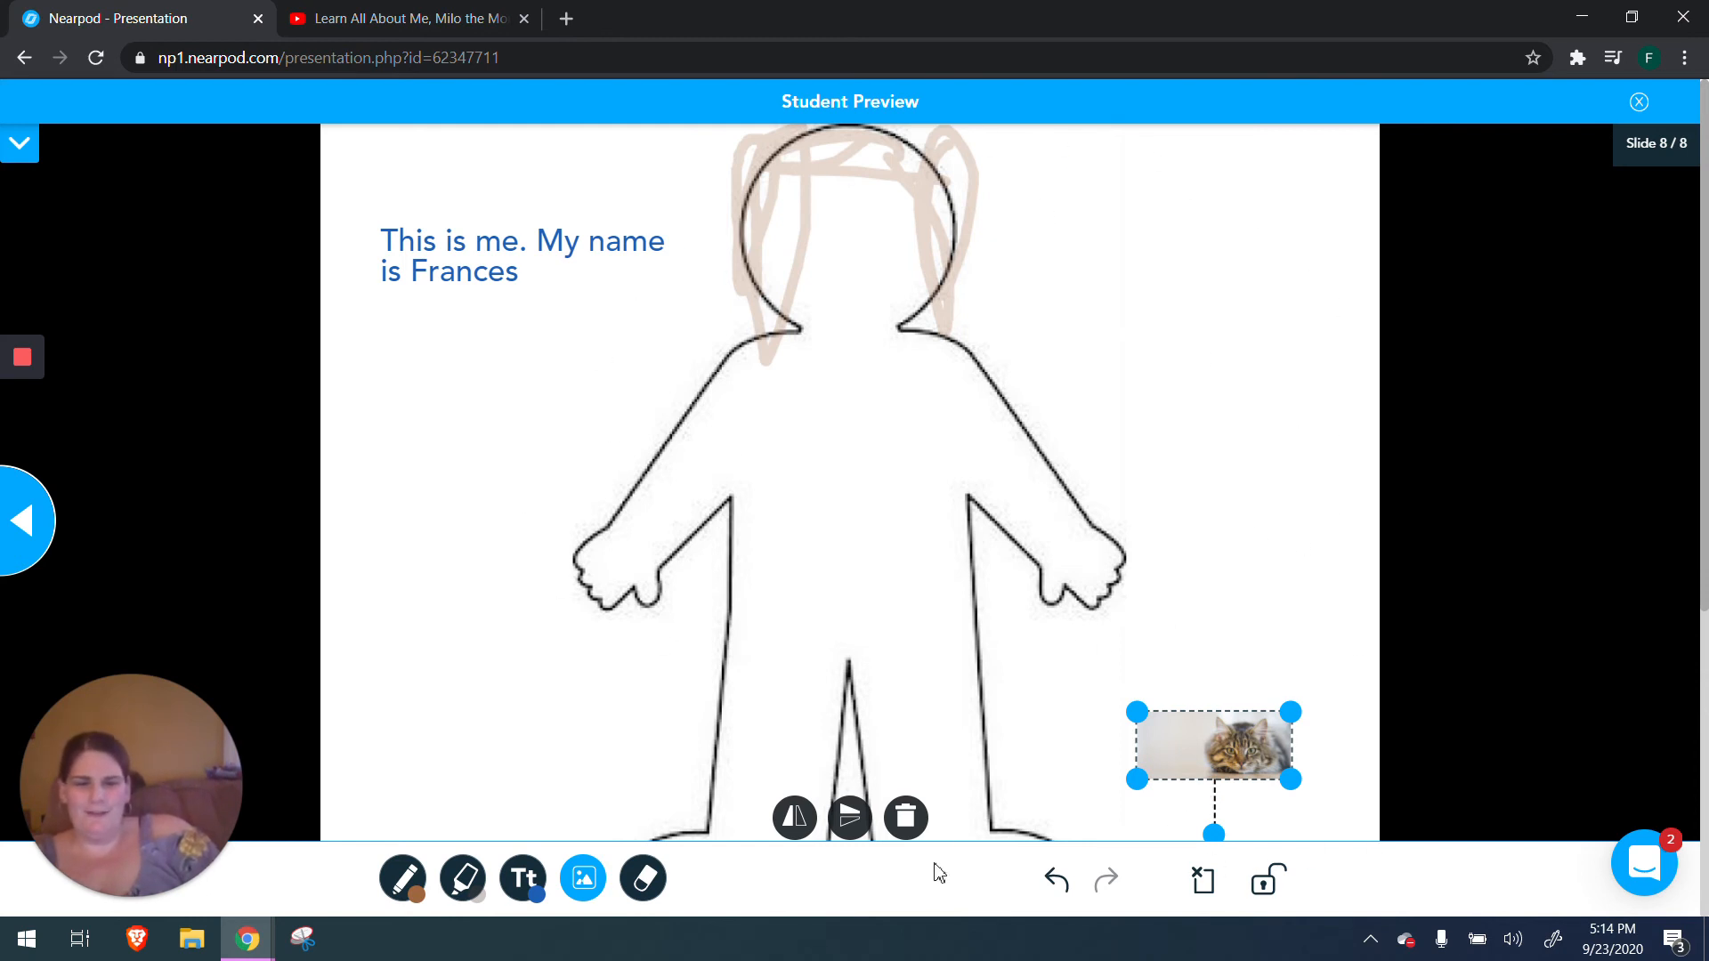
Step: Exit the student preview and add a new Collaborate Board activity to the lesson
{"action": "left_click", "coordinate": [1636, 103]}
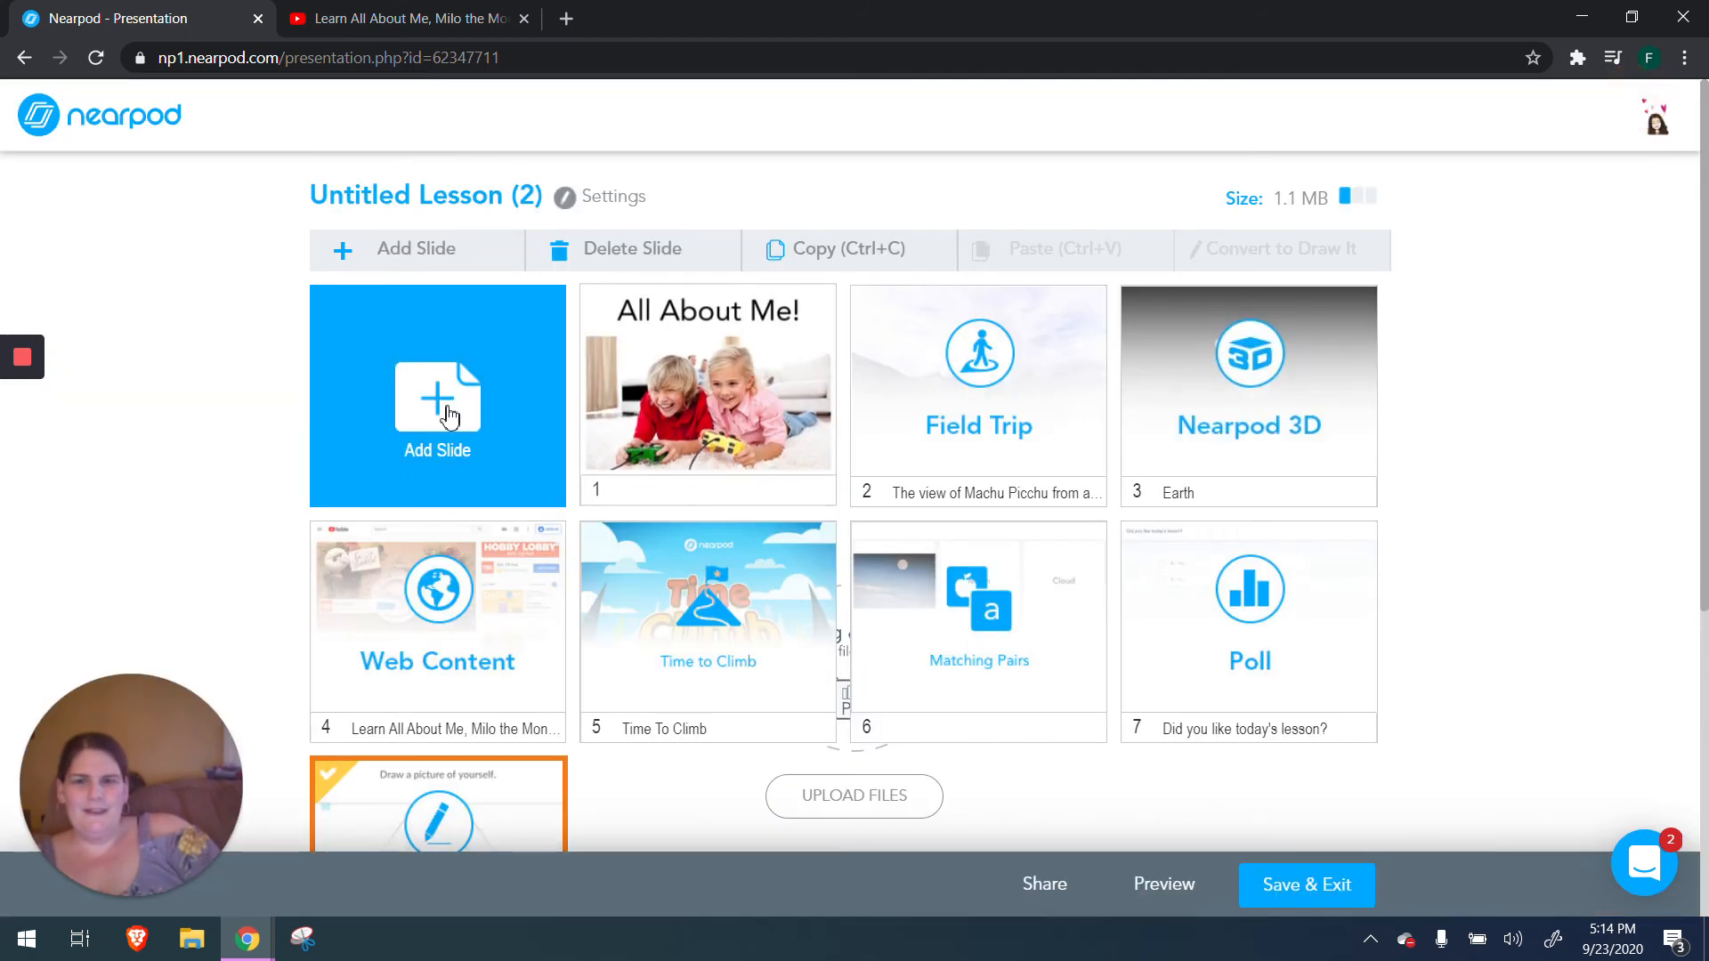
{"action": "left_click", "coordinate": [449, 417]}
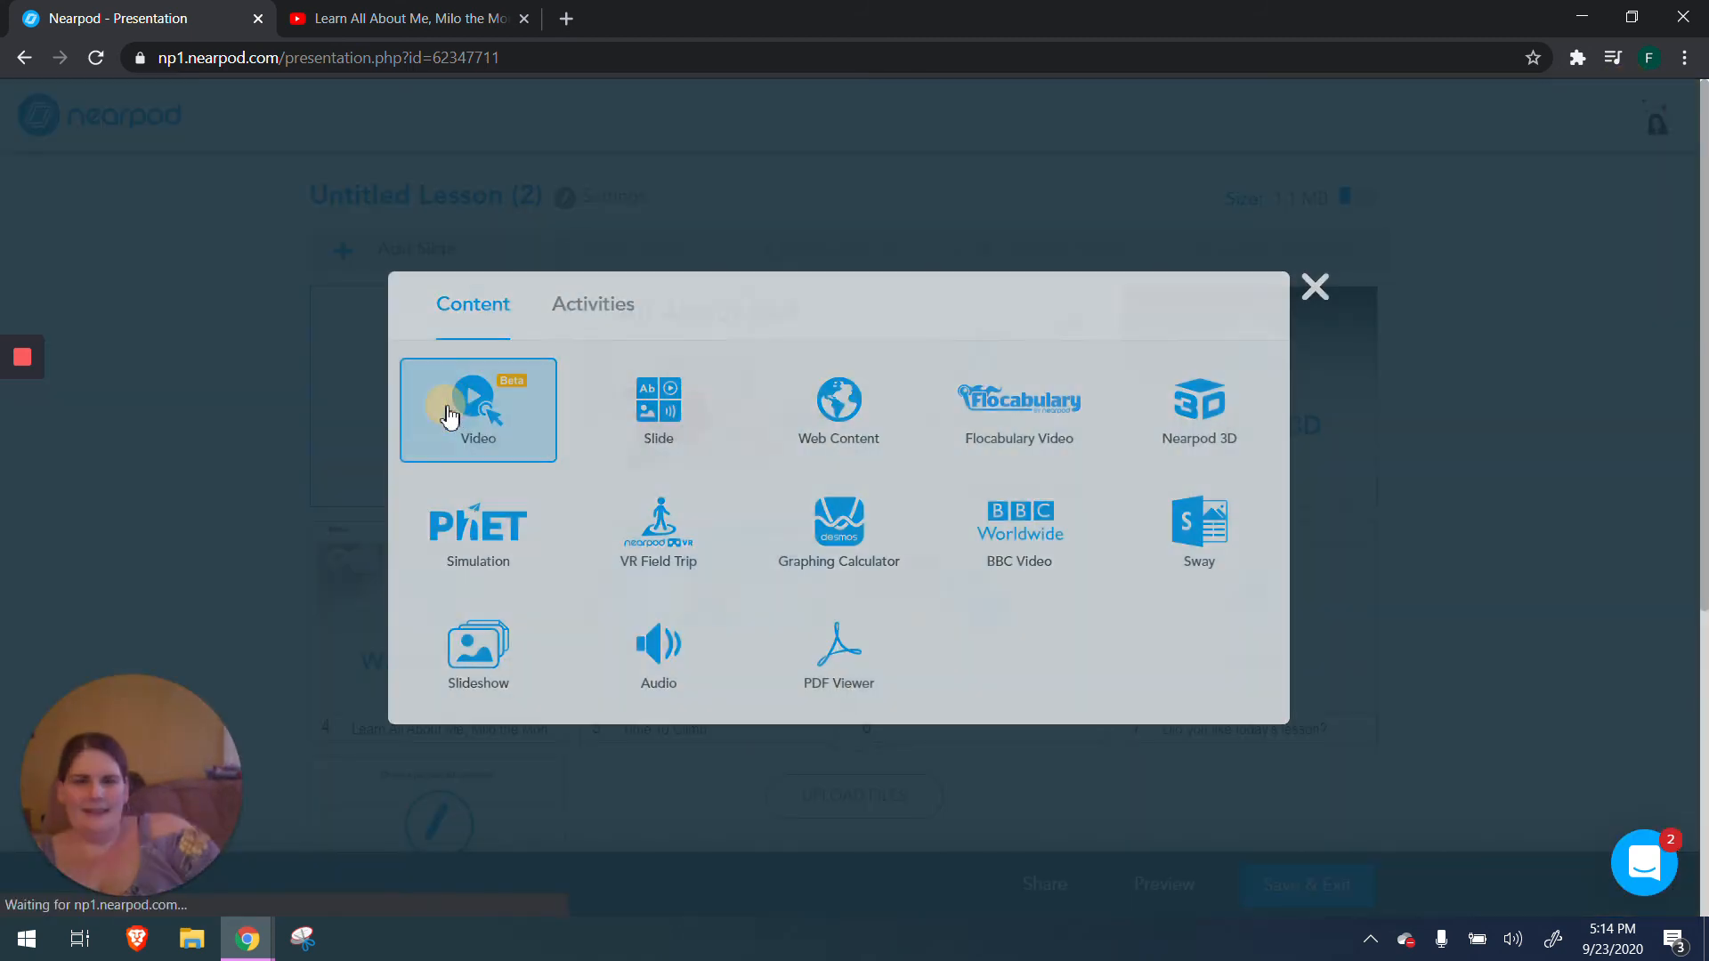
{"action": "left_click", "coordinate": [590, 305]}
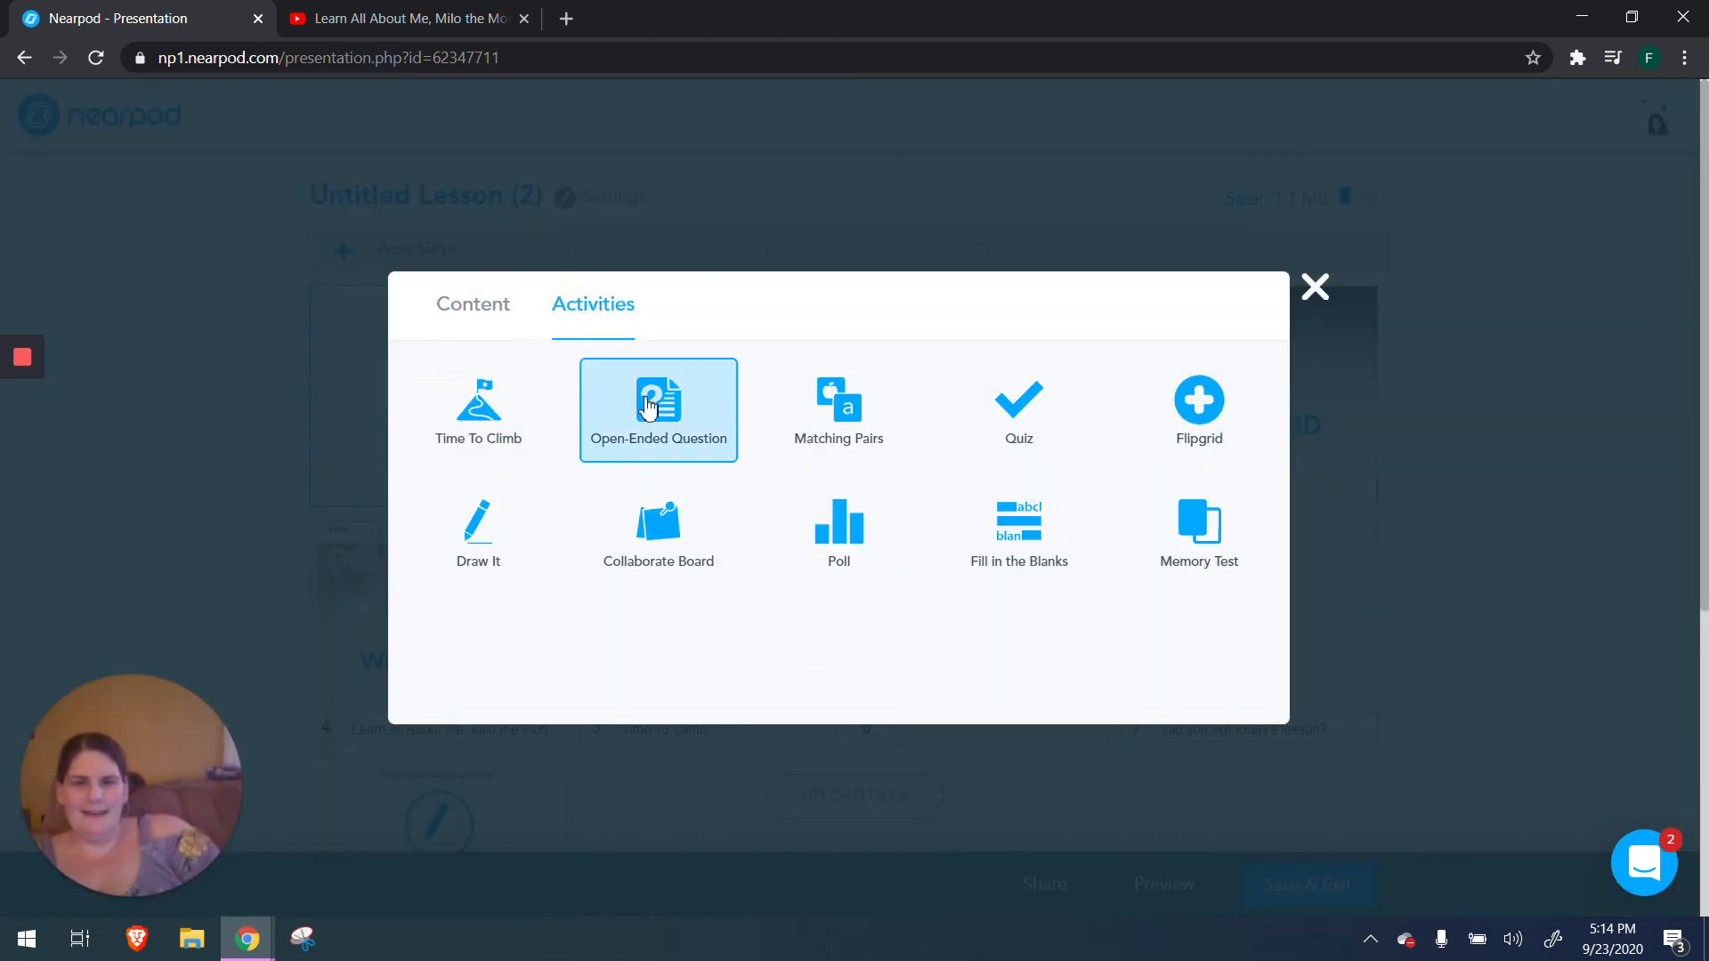
{"action": "left_click", "coordinate": [674, 525]}
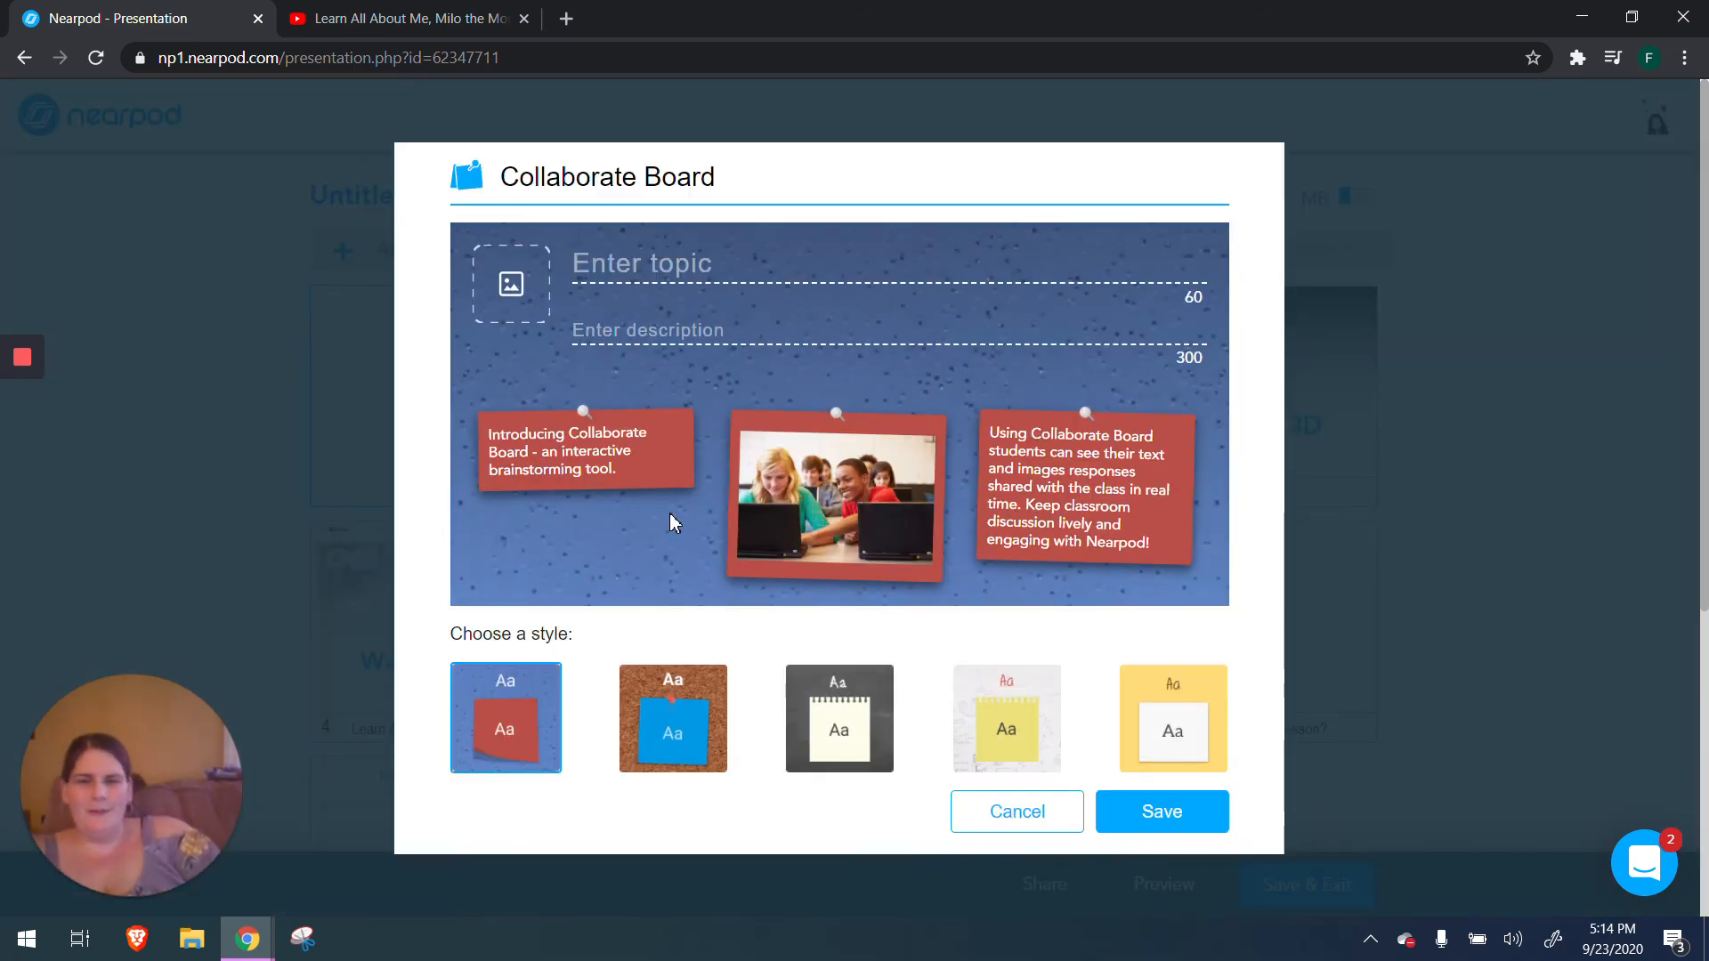
Step: Enter the Collaborate Board's topic, starting with "Show me your facori"
{"action": "left_click", "coordinate": [637, 275]}
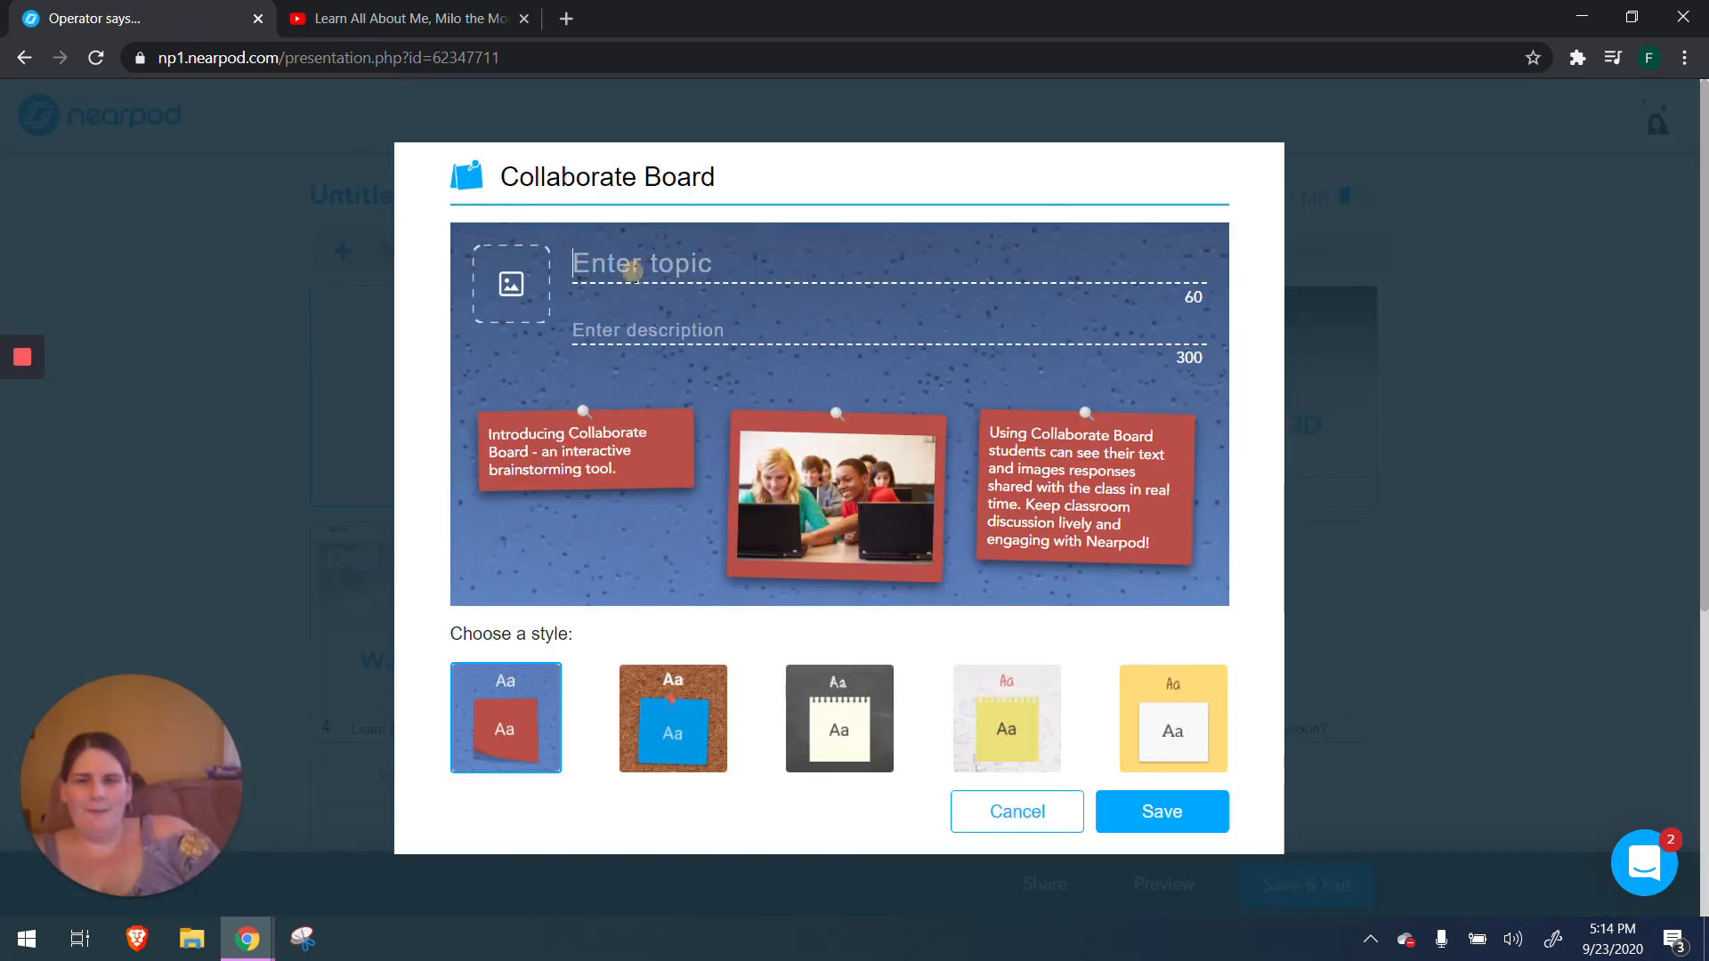
{"action": "left_click", "coordinate": [637, 275]}
{"action": "type", "text": "Sh"}
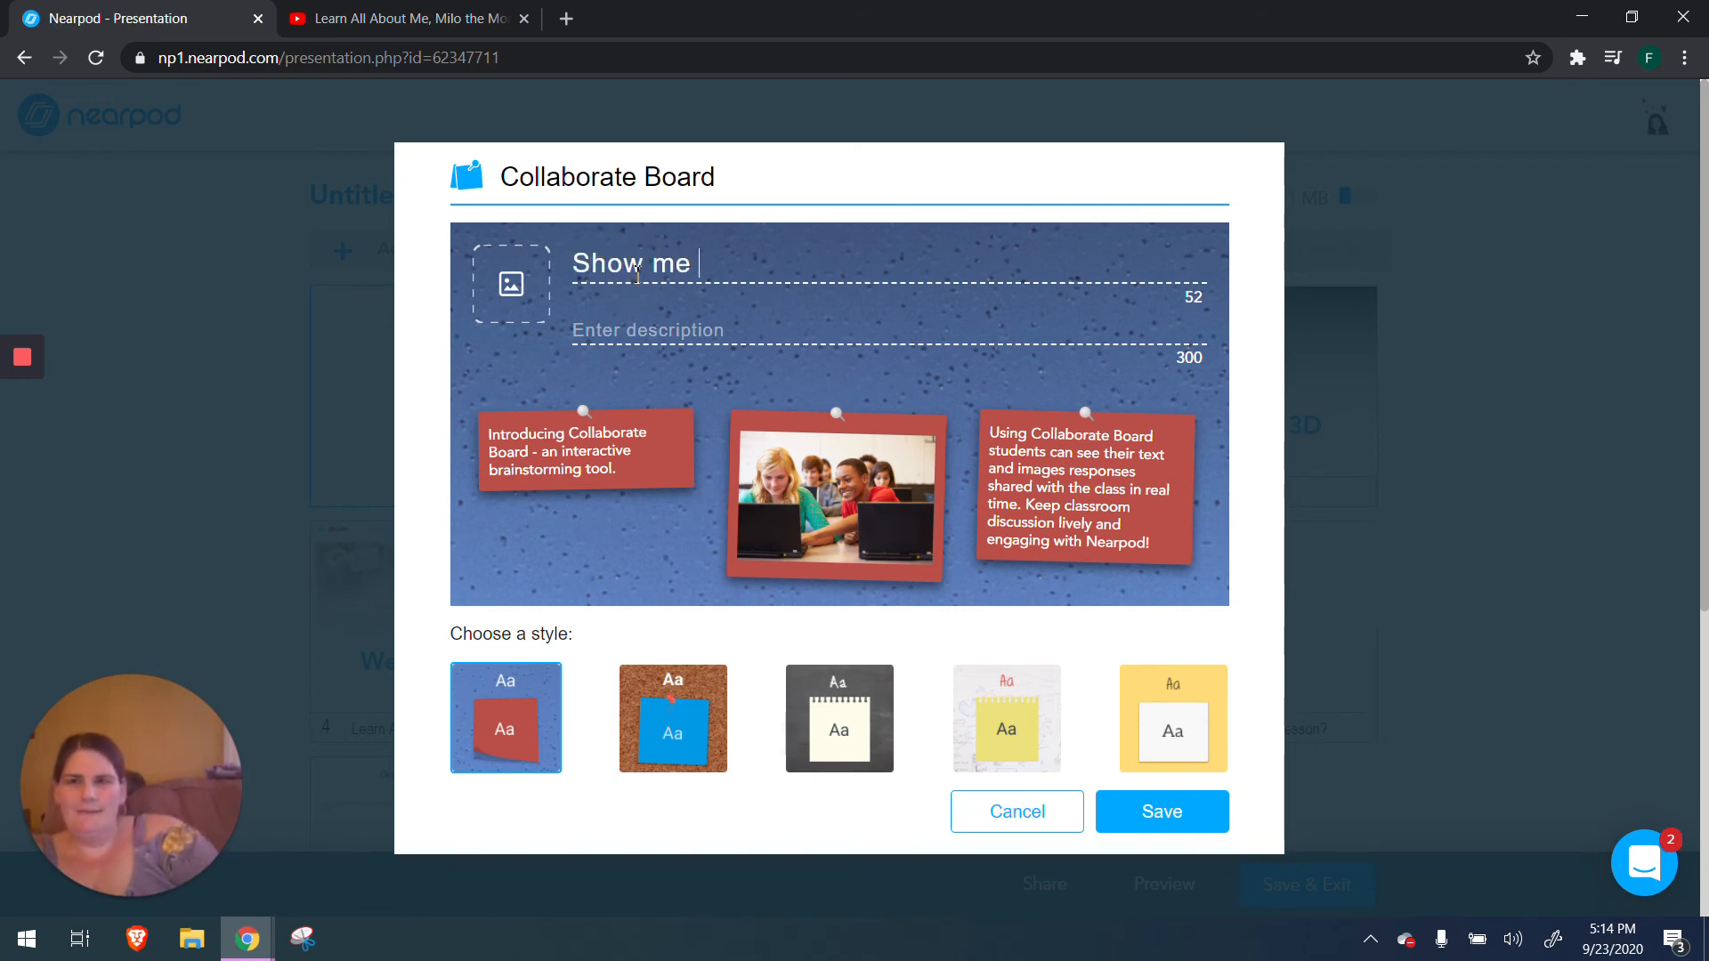
{"action": "type", "text": "ow me your facori"}
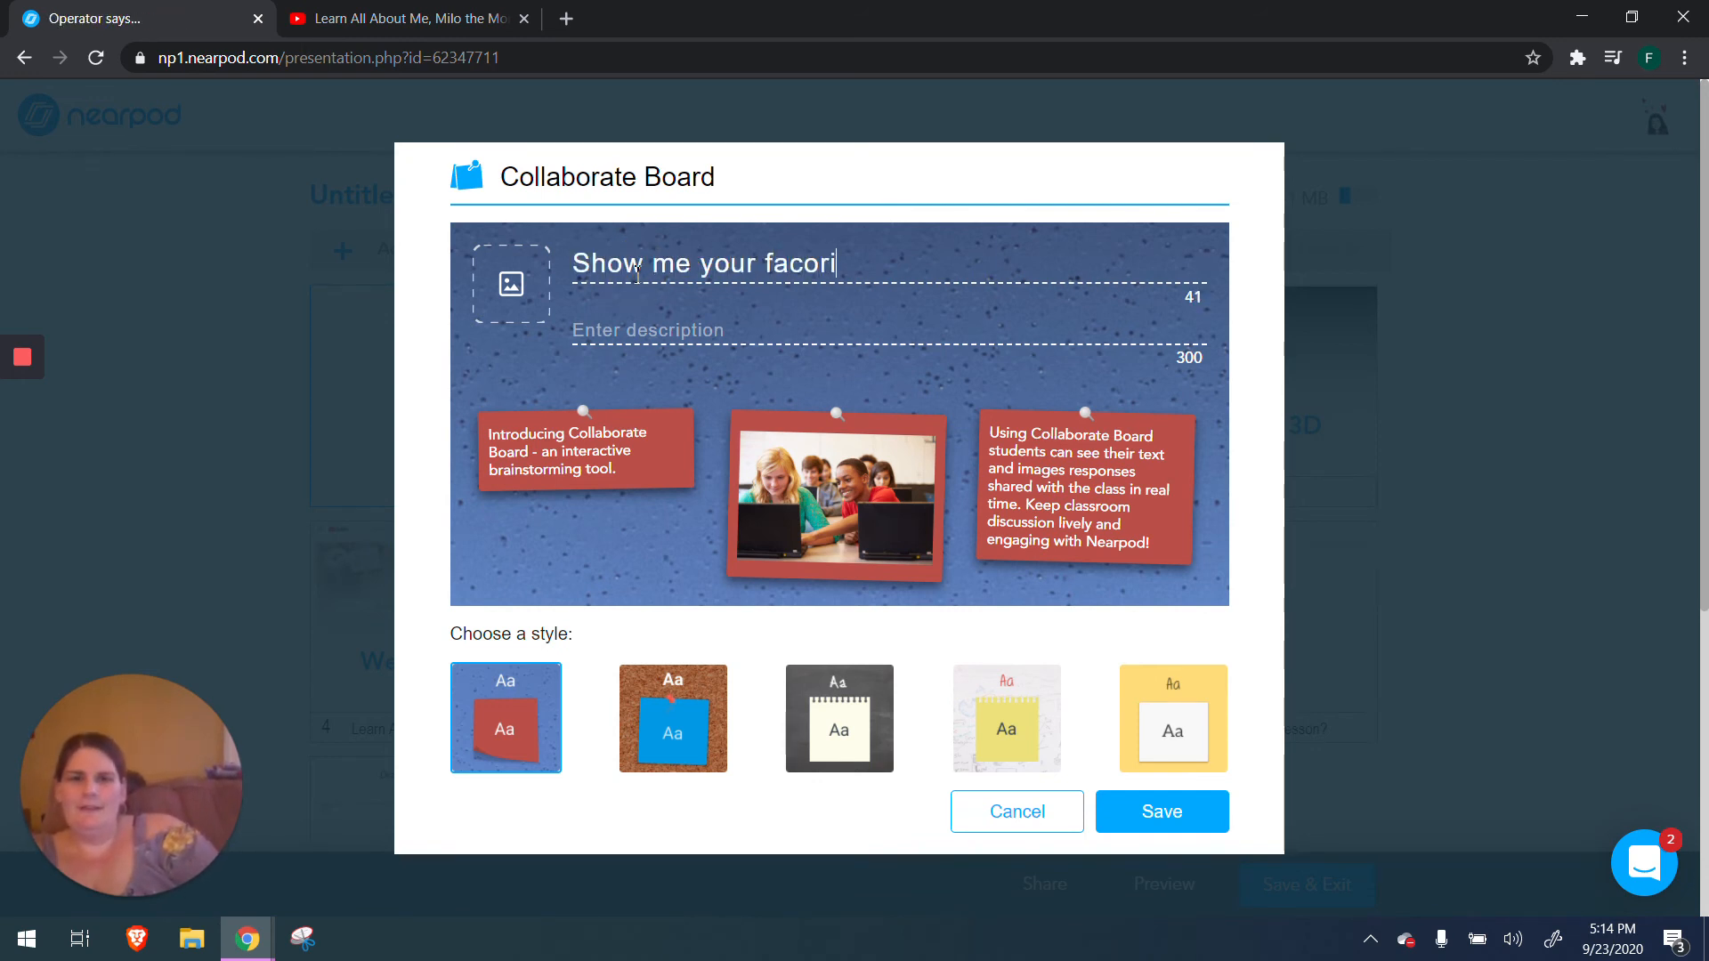